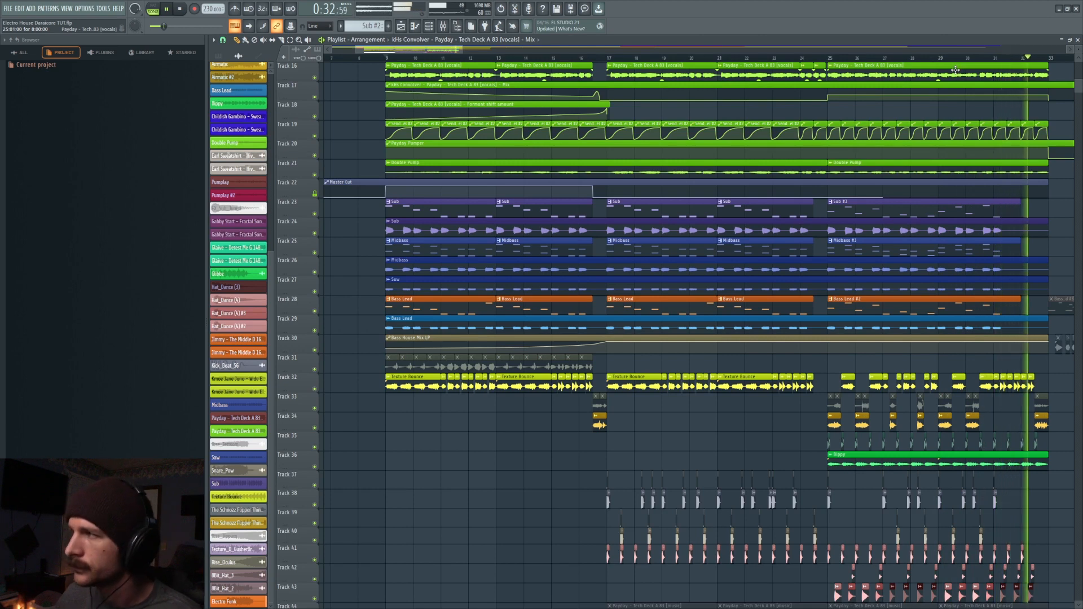
- Solo the bass group on tracks 23 to 29 (Sub, Midbass, Saw and Bass Lead) and play it back
{"action": "key", "text": "space"}
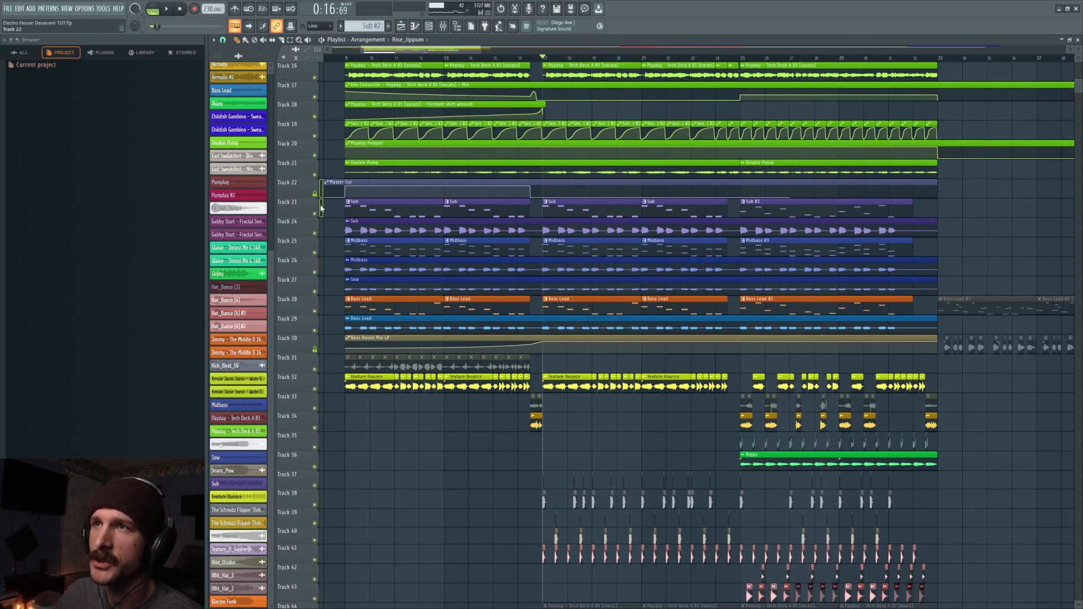
{"action": "right_click", "coordinate": [317, 350]}
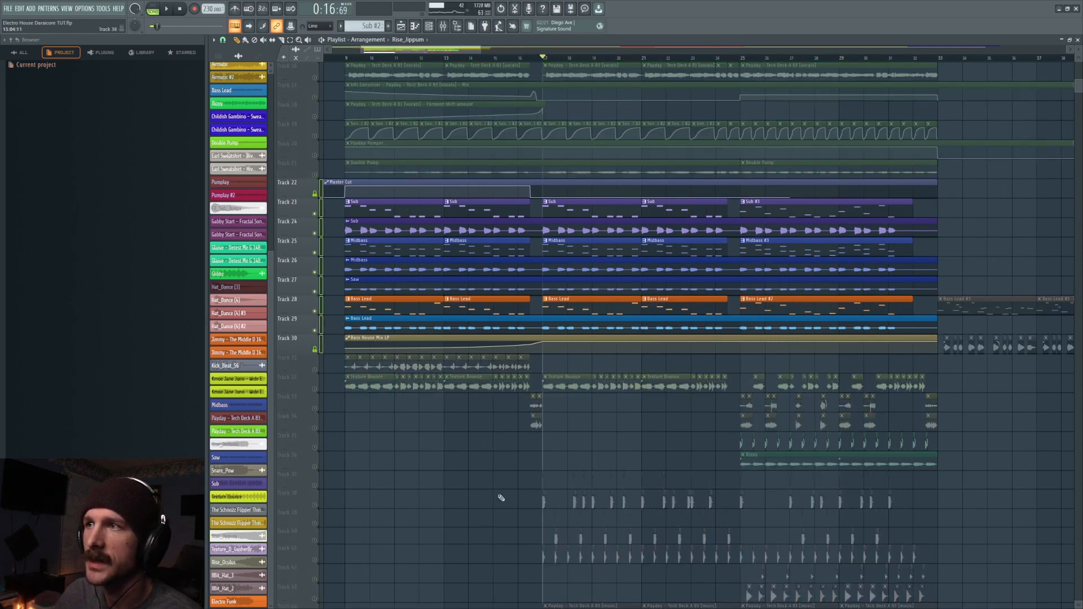
{"action": "key", "text": "space"}
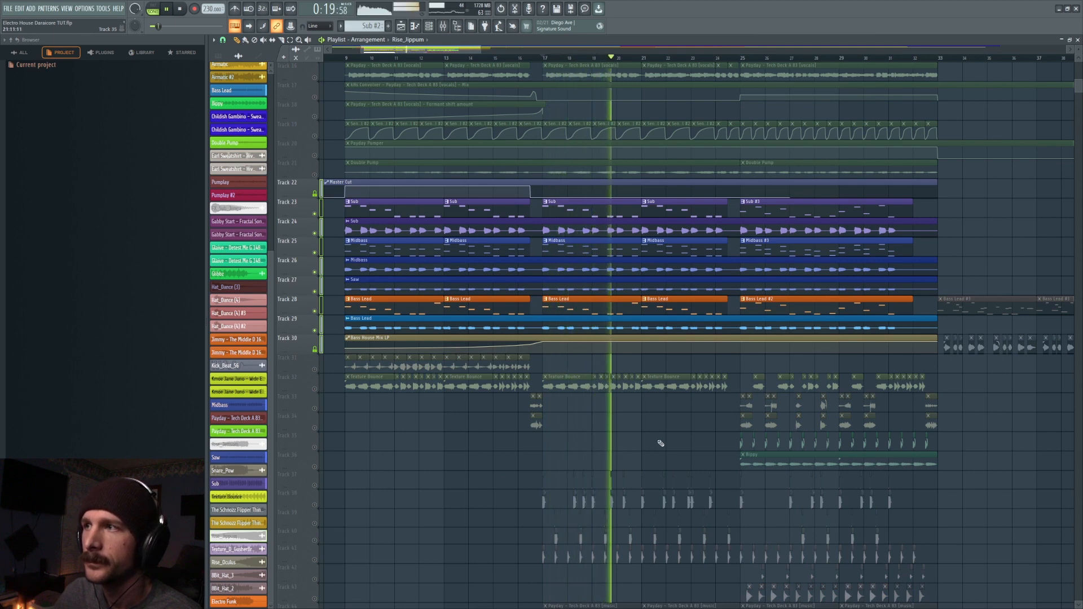
{"action": "key", "text": "space"}
- Solo the Texture Bounce track and play it back
{"action": "right_click", "coordinate": [316, 389]}
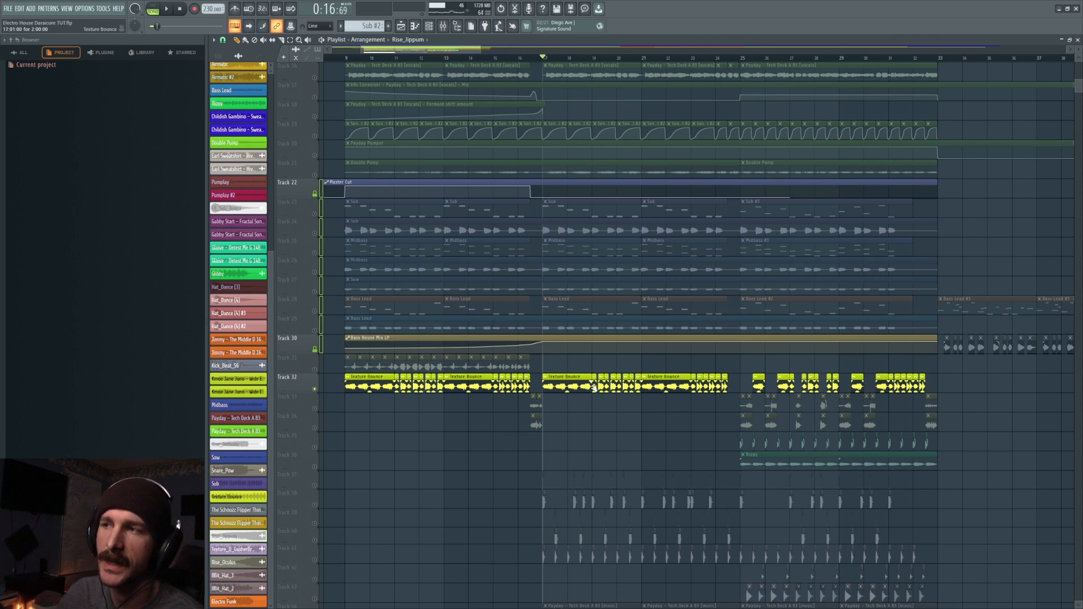
{"action": "key", "text": "space"}
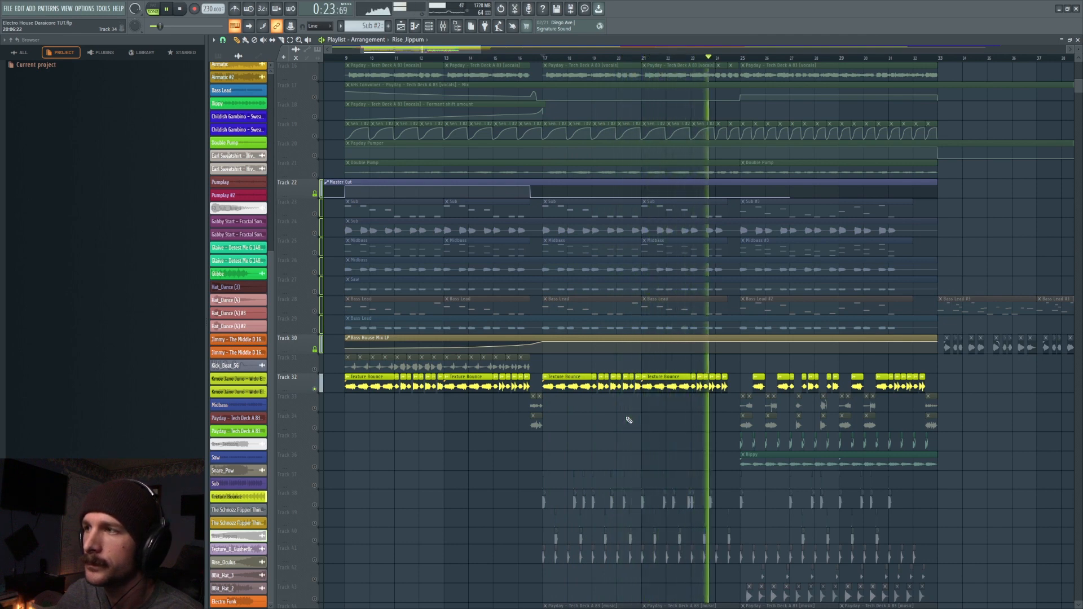
{"action": "key", "text": "space"}
- Solo the drum group on tracks 38 to 43 and play it back
{"action": "scroll", "coordinate": [625, 420], "scroll_direction": "down", "scroll_amount": 6}
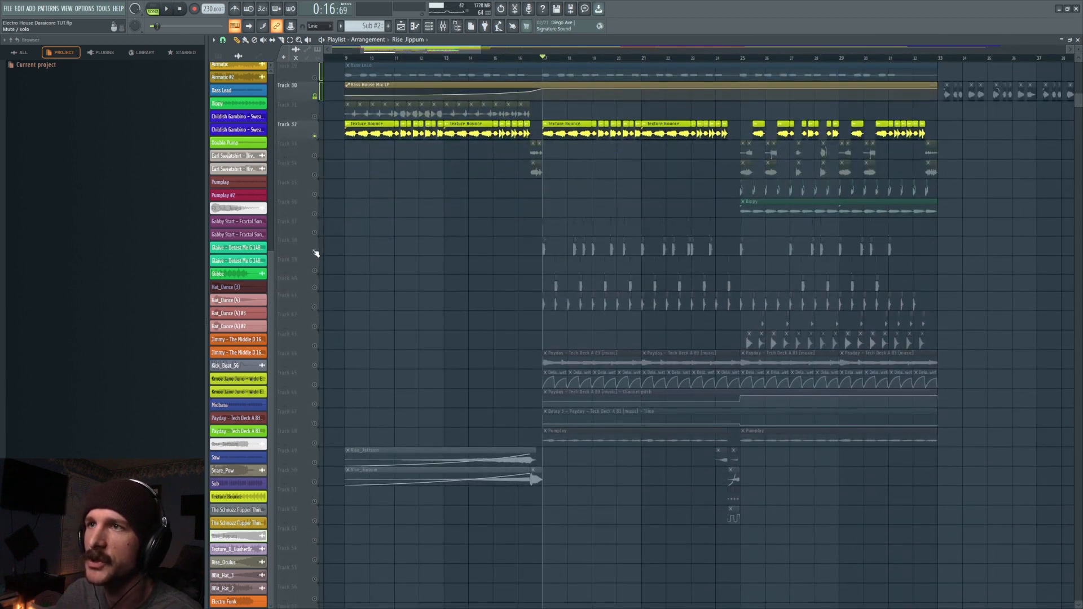
{"action": "right_click", "coordinate": [314, 251]}
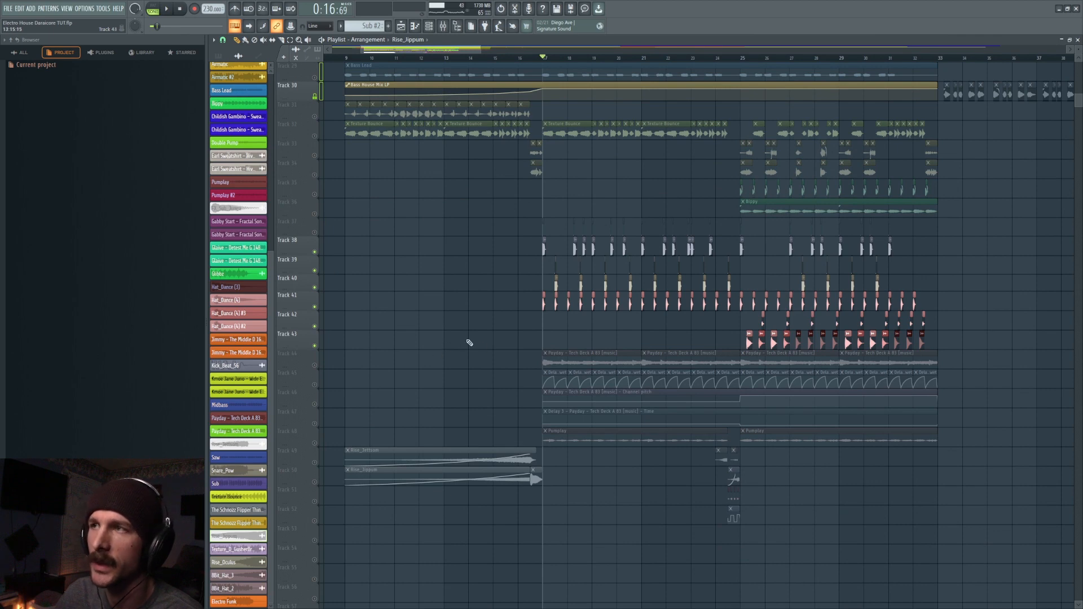
{"action": "key", "text": "space"}
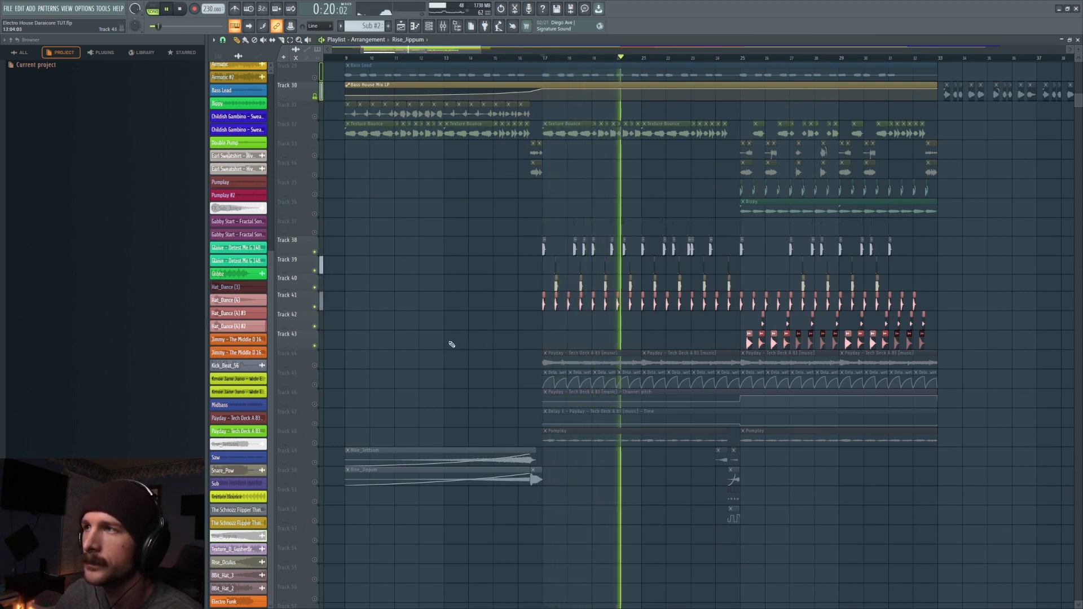
{"action": "key", "text": "space"}
- Solo the Pumplay track and play it back on its own
{"action": "right_click", "coordinate": [314, 365]}
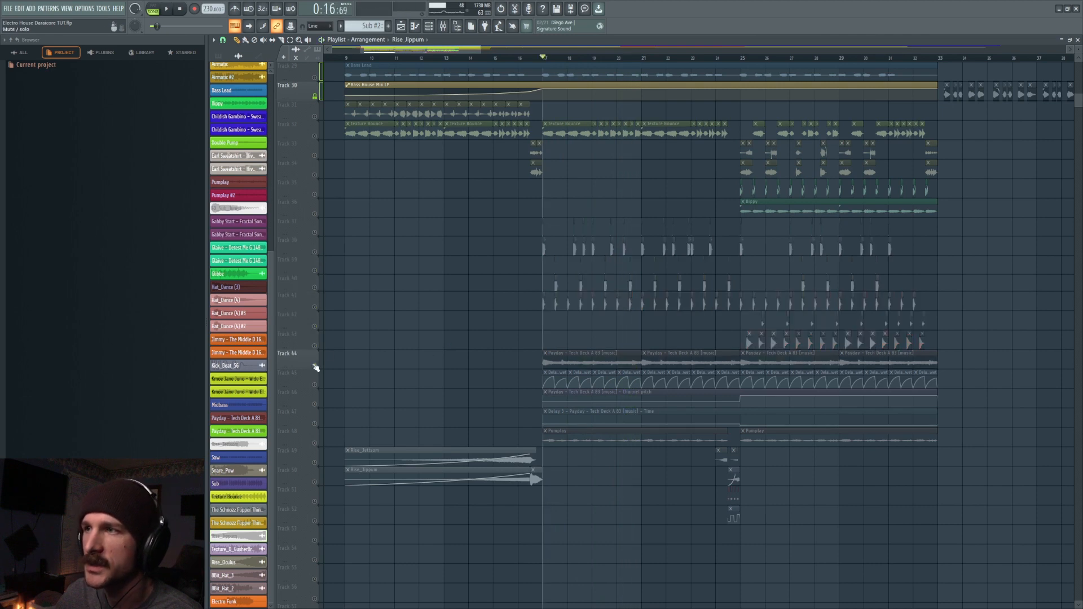
{"action": "right_click", "coordinate": [315, 365]}
{"action": "right_click", "coordinate": [315, 443]}
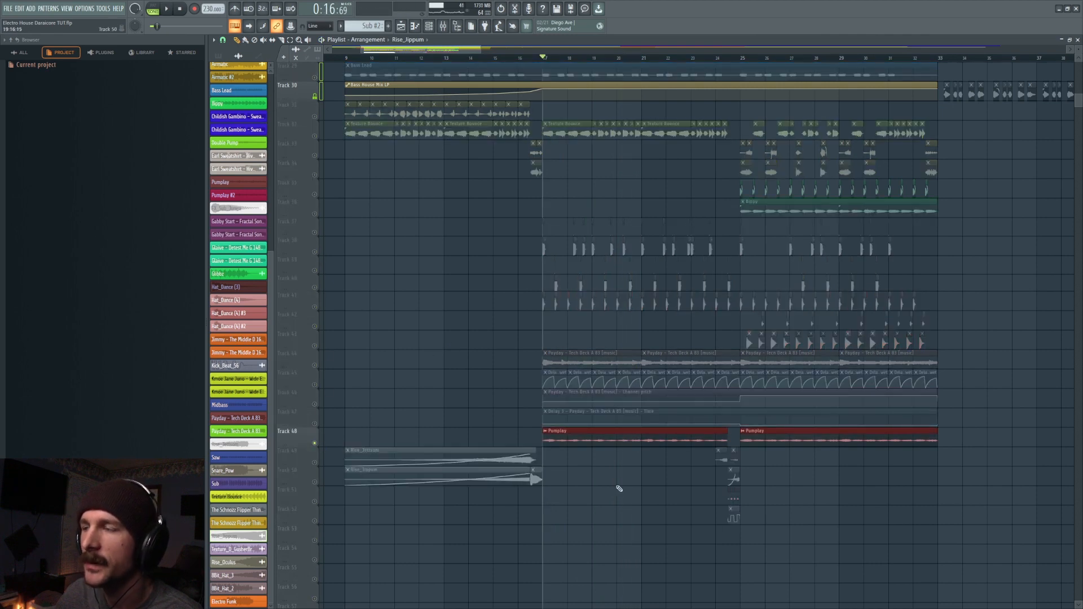
{"action": "key", "text": "space"}
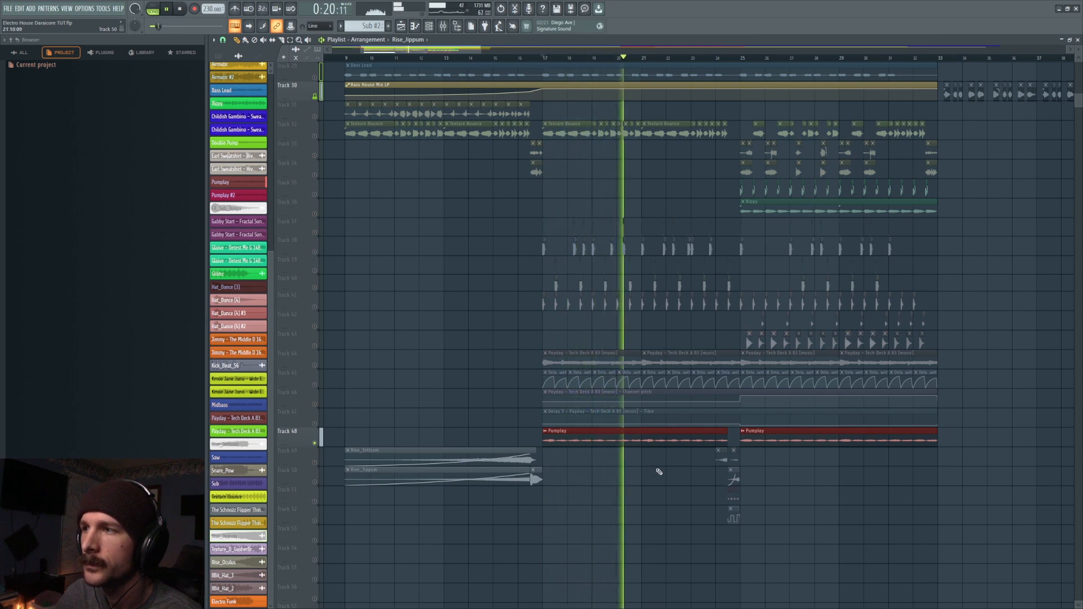
{"action": "key", "text": "space"}
- Solo the Payday vocals group on tracks 16 to 21 and play it back
{"action": "scroll", "coordinate": [590, 75], "scroll_direction": "up", "scroll_amount": 5}
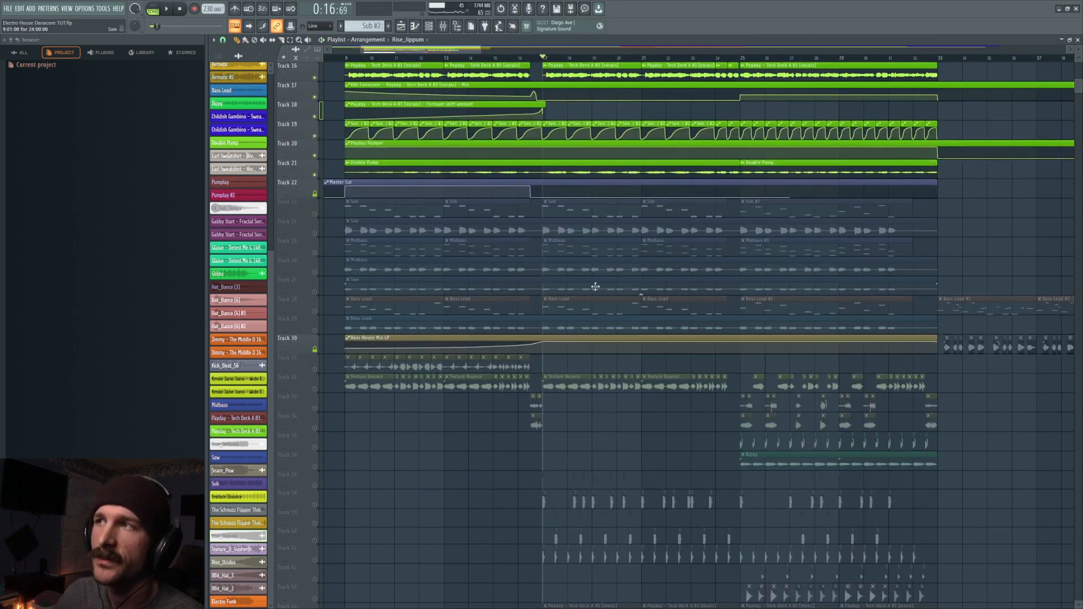
{"action": "key", "text": "space"}
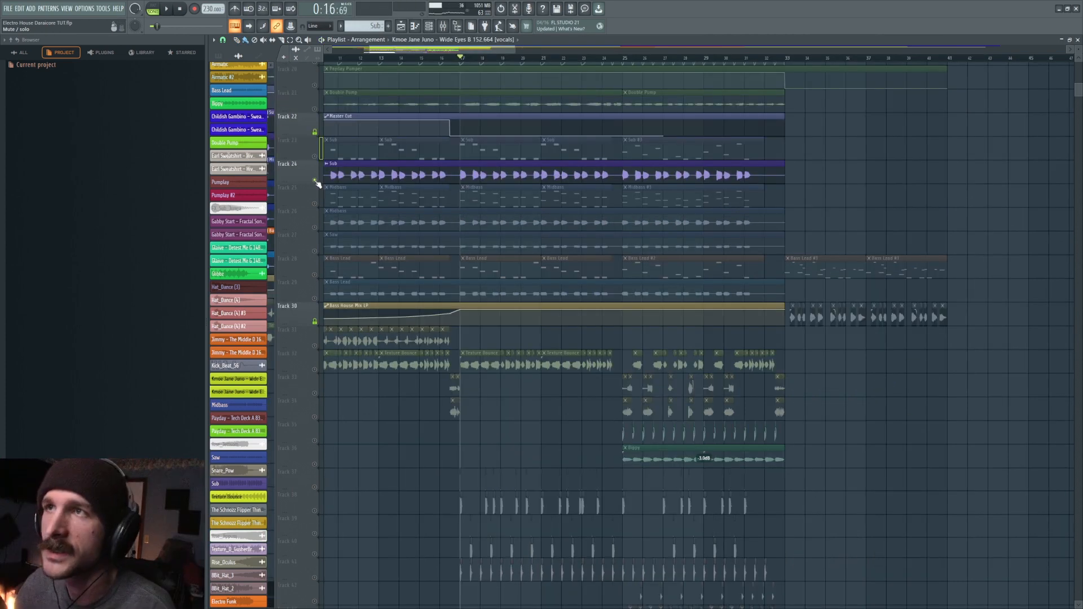
- Leave only the audio tracks Sub, Midbass, Saw and Bass Lead (24, 26, 27 and 29) audible and play them back
{"action": "right_click", "coordinate": [315, 181]}
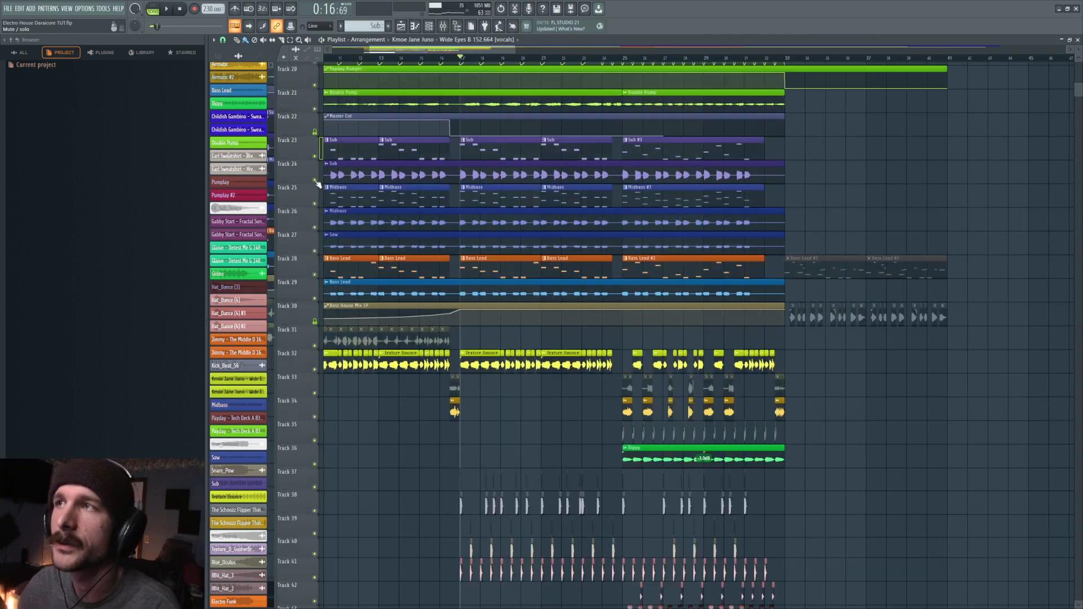
{"action": "right_click", "coordinate": [316, 181]}
{"action": "left_click_drag", "start_coordinate": [318, 228], "coordinate": [316, 253]}
{"action": "left_click", "coordinate": [314, 299]}
{"action": "key", "text": "space"}
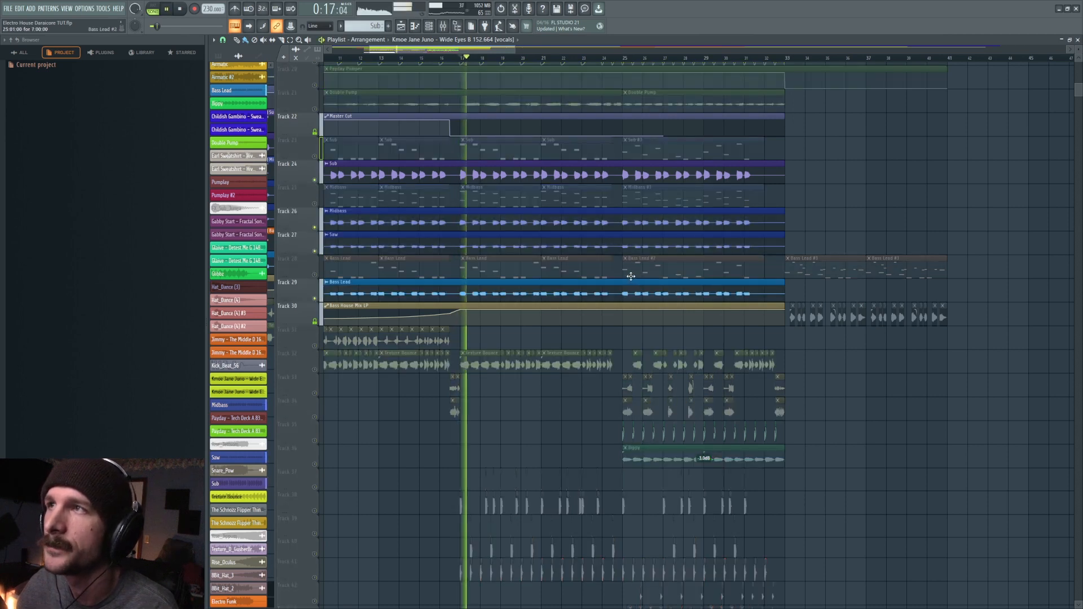
{"action": "key", "text": "space"}
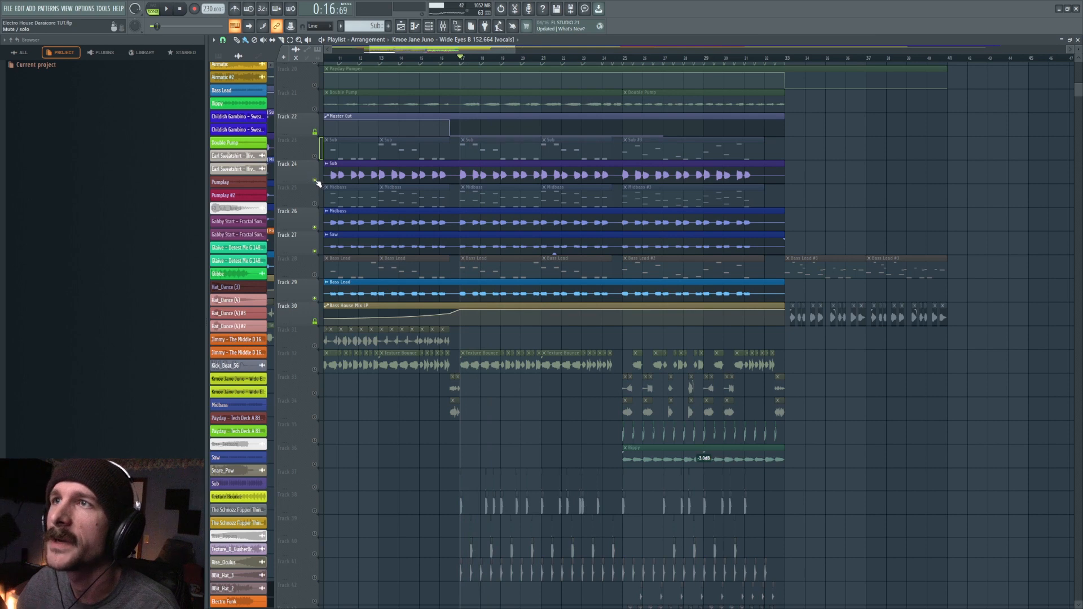
- Open the Sub channel's Serum patch and its linked mixer track for inspection, and close the windows
{"action": "left_click", "coordinate": [438, 26]}
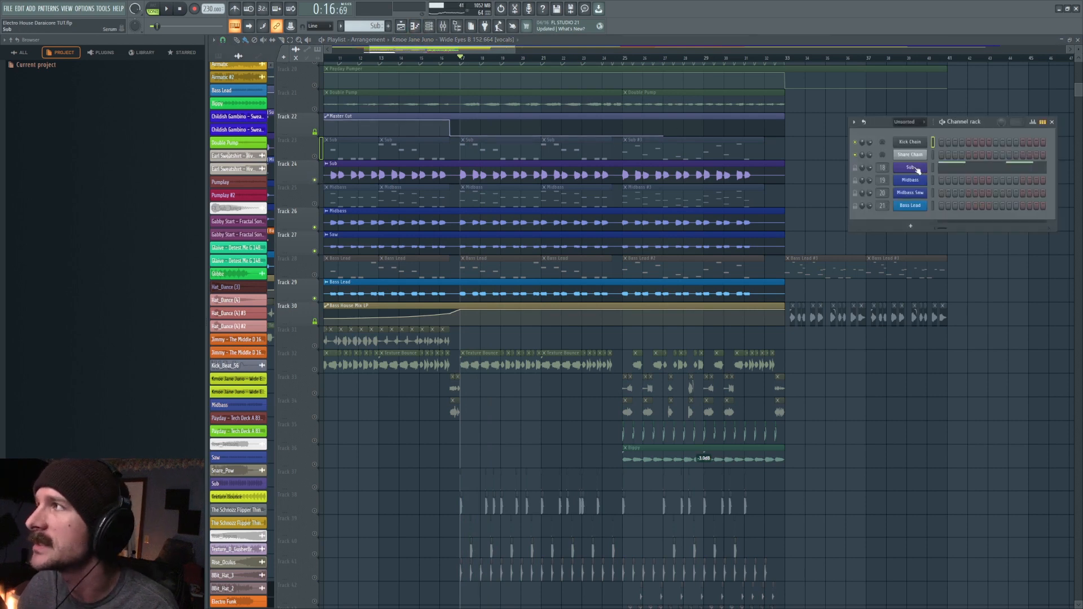
{"action": "left_click", "coordinate": [916, 169]}
{"action": "left_click", "coordinate": [710, 126]}
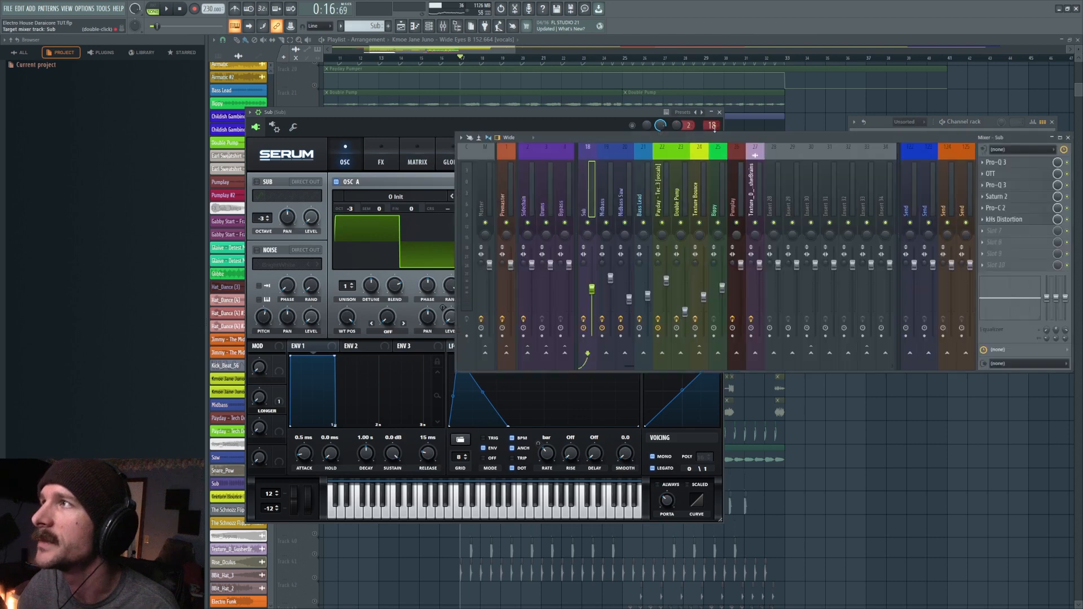
{"action": "left_click", "coordinate": [406, 137]}
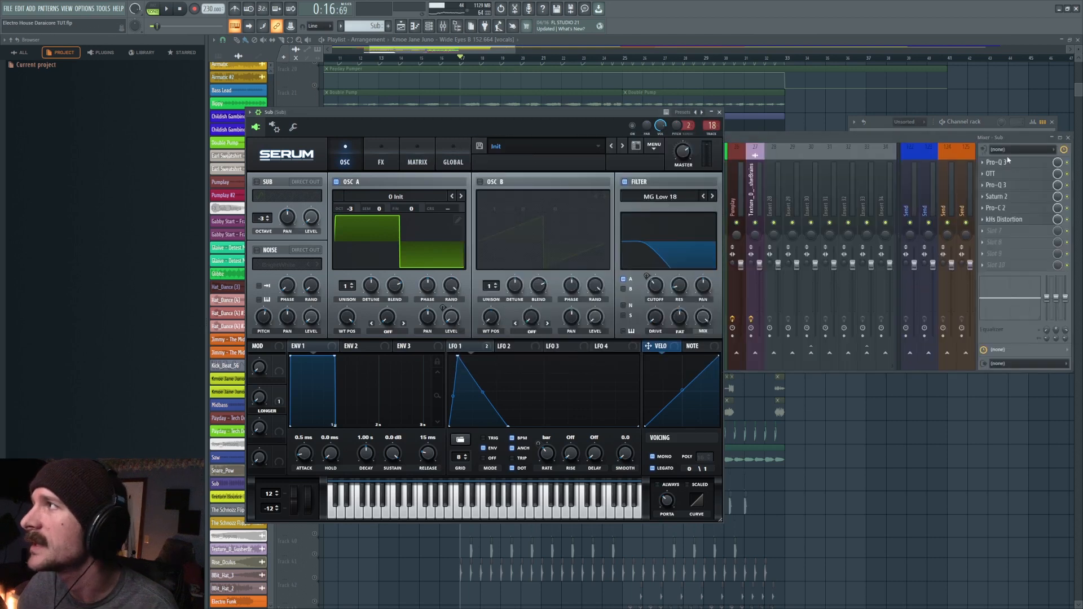
{"action": "left_click", "coordinate": [792, 145]}
{"action": "left_click", "coordinate": [472, 120]}
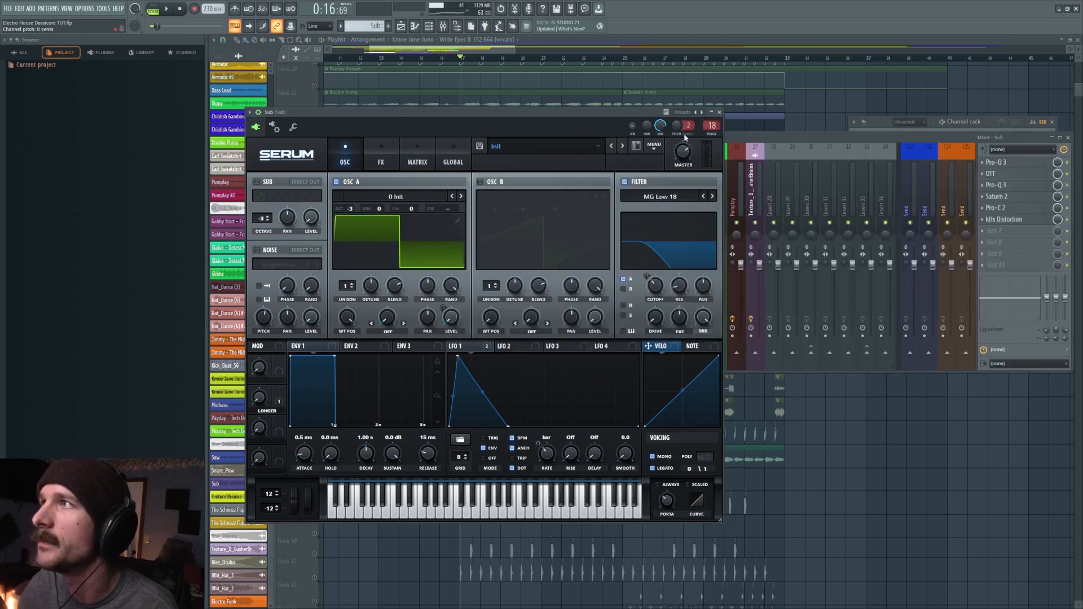
{"action": "double_click", "coordinate": [710, 125]}
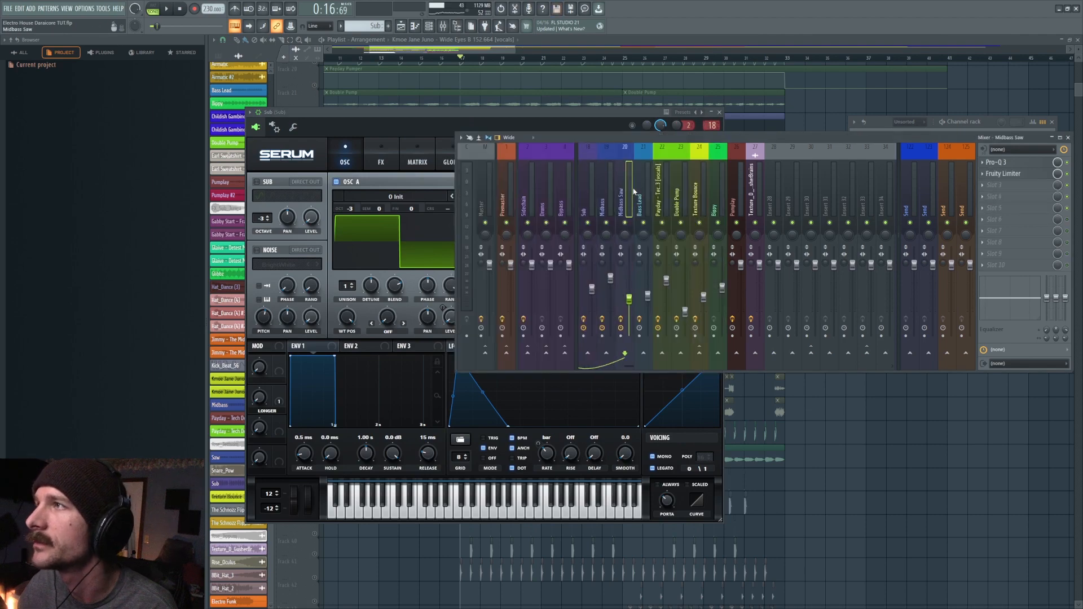
{"action": "left_click", "coordinate": [720, 113]}
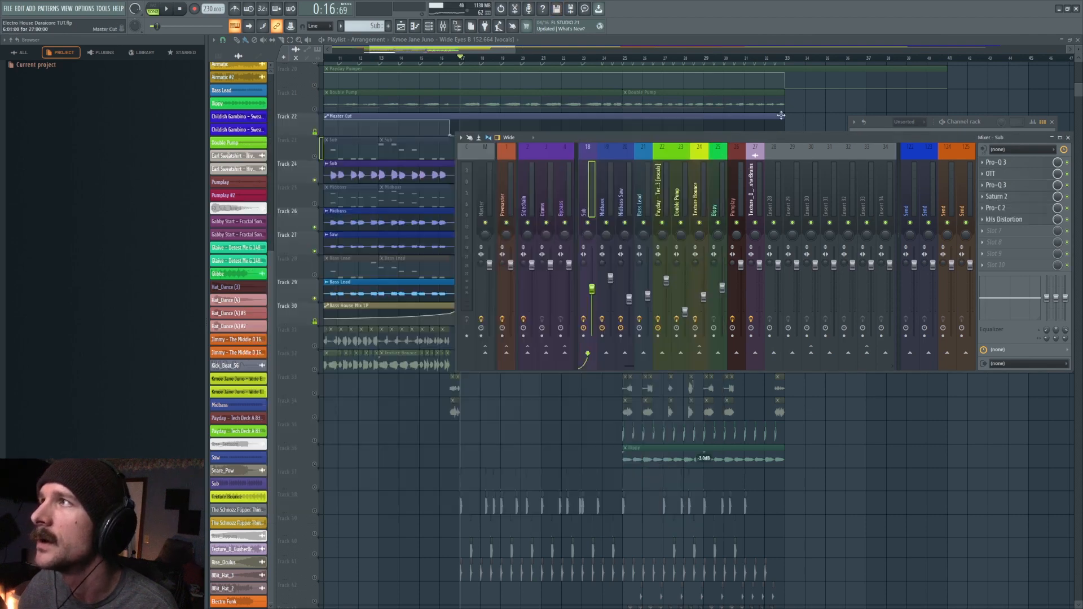
{"action": "left_click", "coordinate": [783, 122]}
- Solo the Sub audio on track 24 and play it back
{"action": "right_click", "coordinate": [315, 181]}
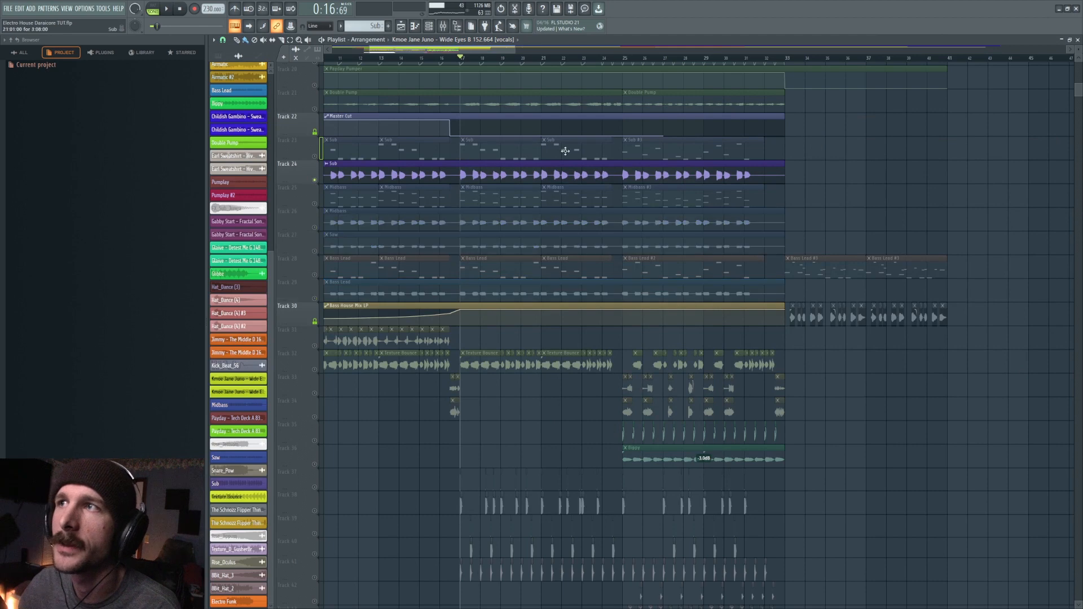
{"action": "key", "text": "space"}
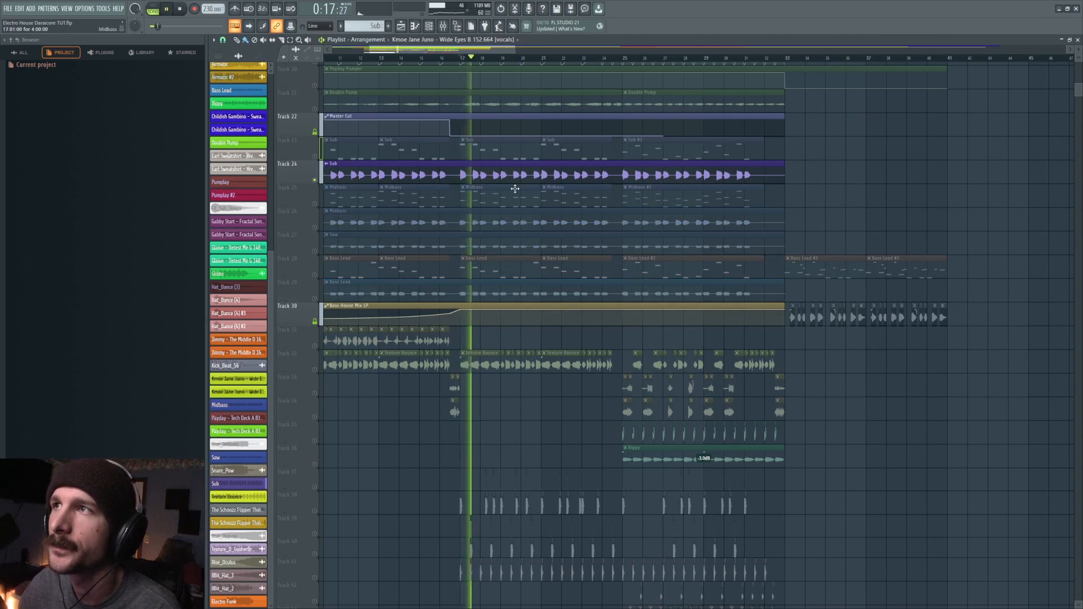
{"action": "key", "text": "space"}
- Solo the Midbass audio on track 26 and play it back
{"action": "right_click", "coordinate": [314, 227]}
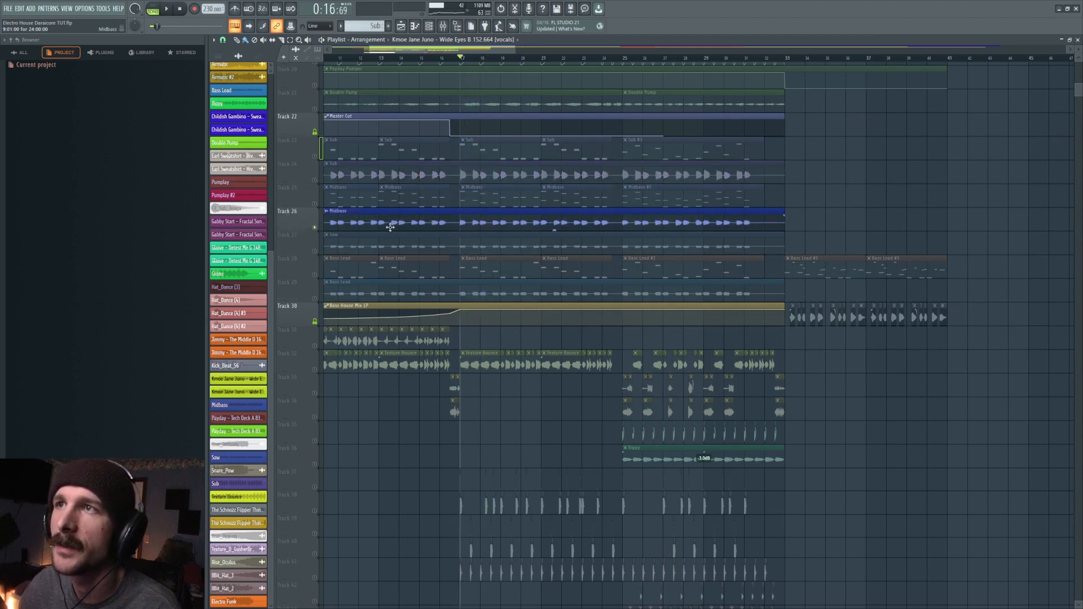
{"action": "key", "text": "space"}
{"action": "key", "text": "space"}
- Solo the Saw audio on track 27 and play it back
{"action": "right_click", "coordinate": [314, 251]}
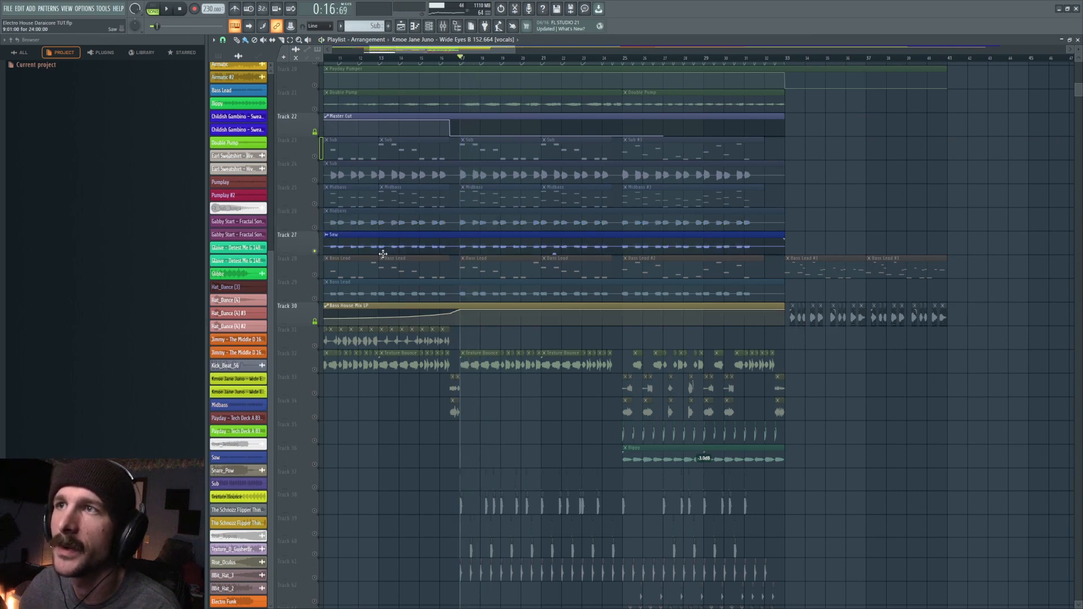
{"action": "key", "text": "space"}
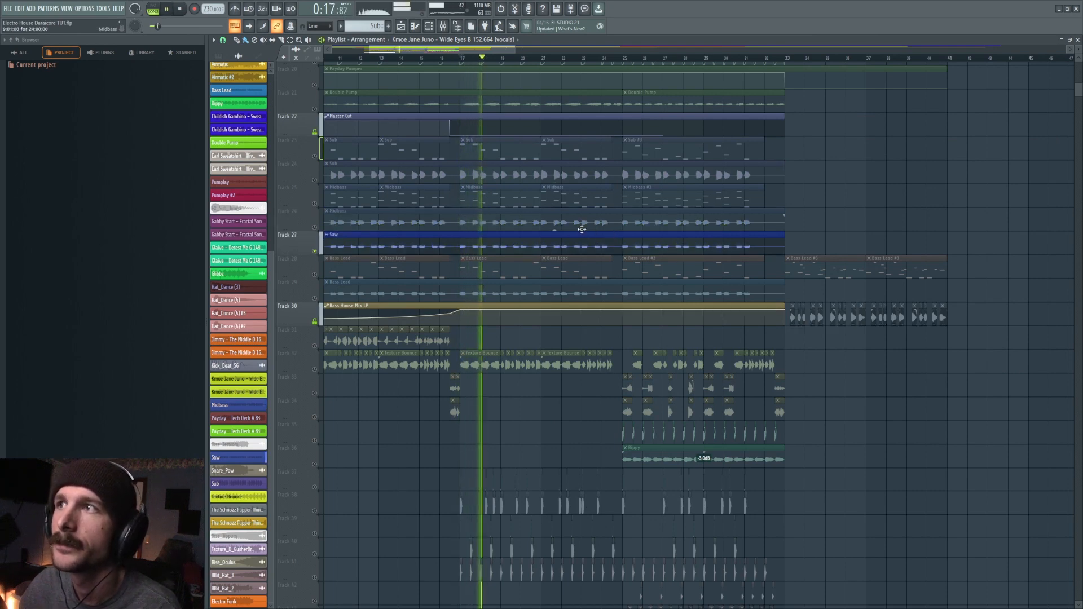
{"action": "key", "text": "space"}
- Unmute the Midbass and Sub audio tracks and play them together with the Saw
{"action": "left_click", "coordinate": [314, 228]}
{"action": "left_click", "coordinate": [314, 180]}
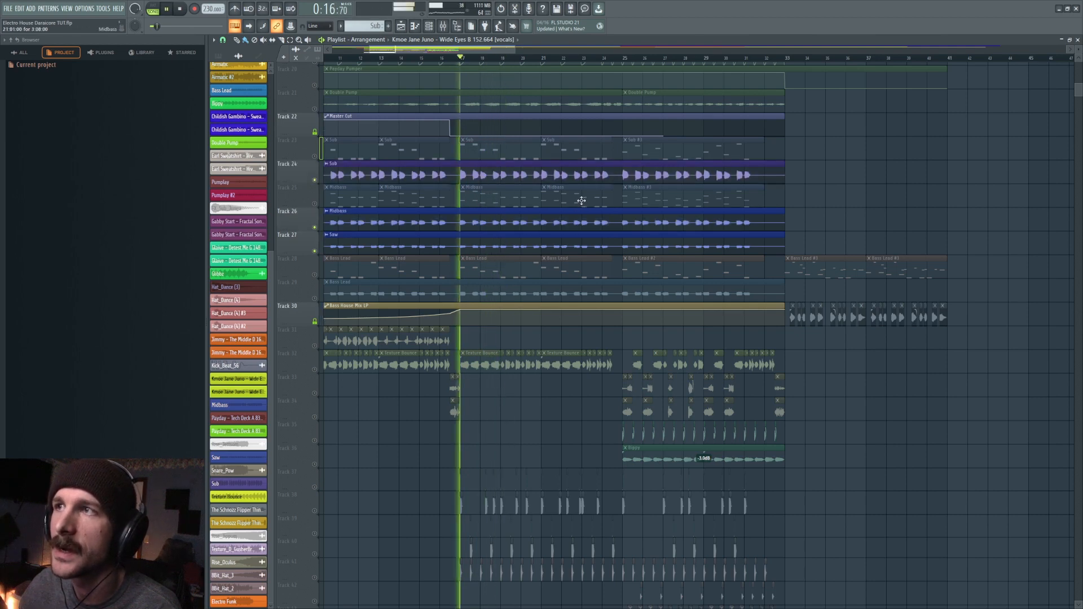
{"action": "key", "text": "space"}
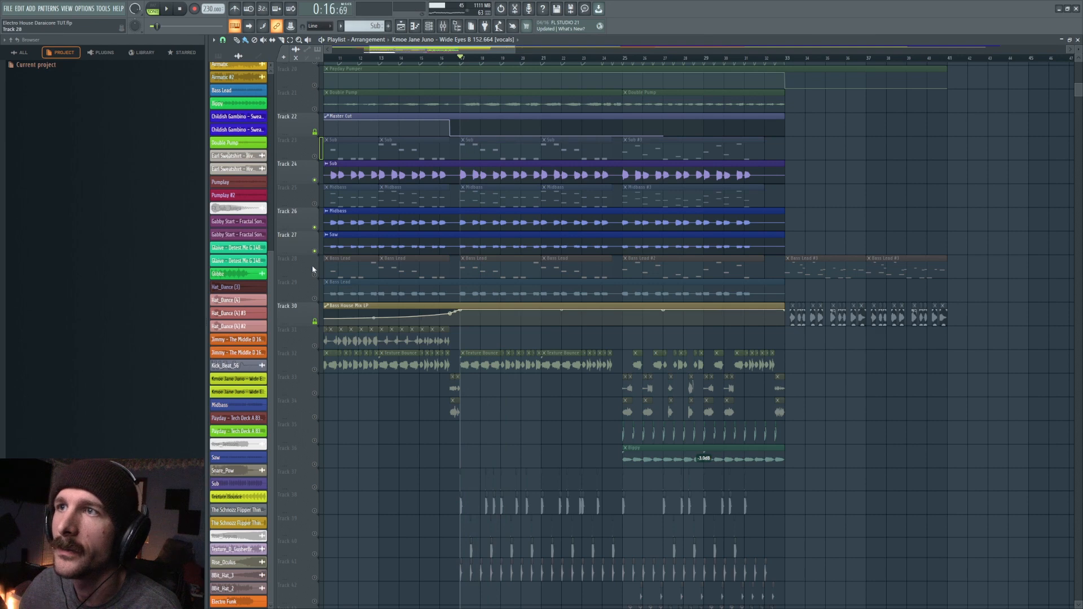
- Unmute the Bass Lead audio on track 29 and play it together with the Sub, Midbass and Saw
{"action": "left_click", "coordinate": [315, 299]}
{"action": "key", "text": "space"}
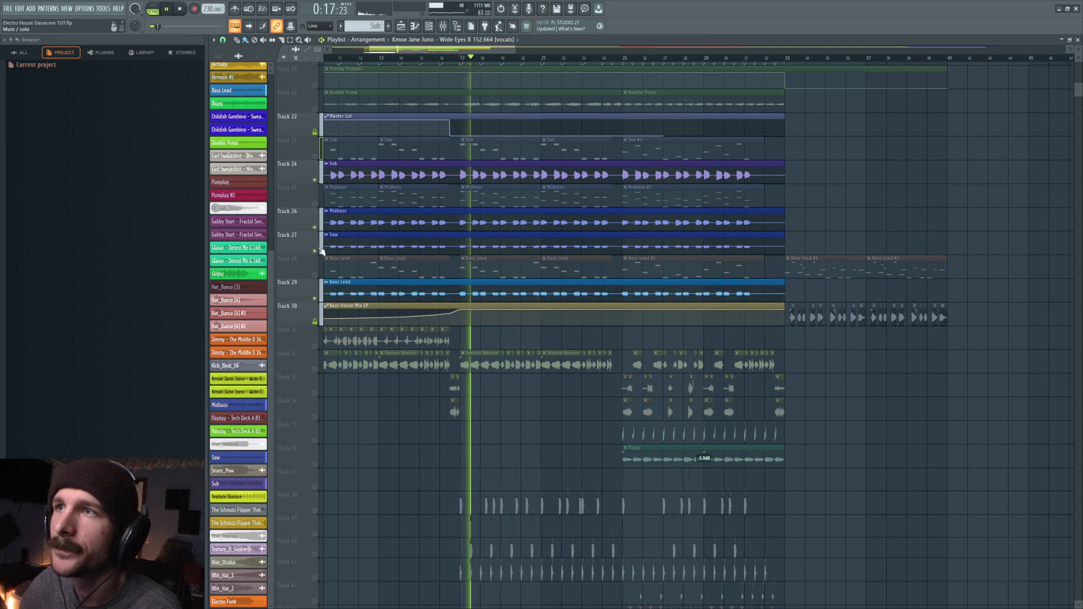
{"action": "key", "text": "space"}
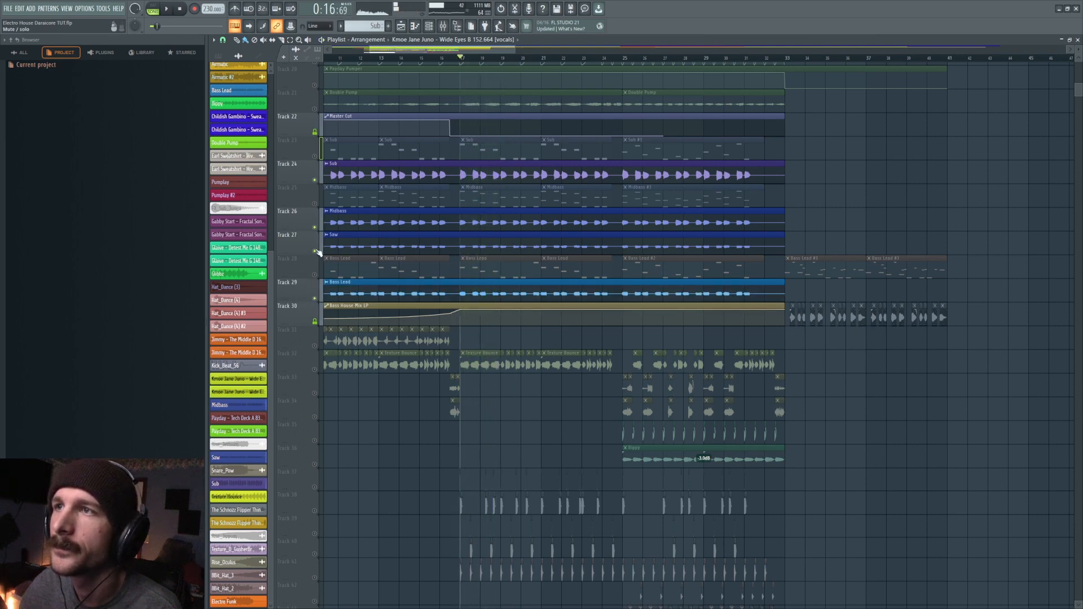
- Mute the Saw, Midbass and Sub audio tracks and play the Bass Lead alone
{"action": "left_click", "coordinate": [314, 251]}
{"action": "left_click", "coordinate": [315, 227]}
{"action": "left_click", "coordinate": [315, 180]}
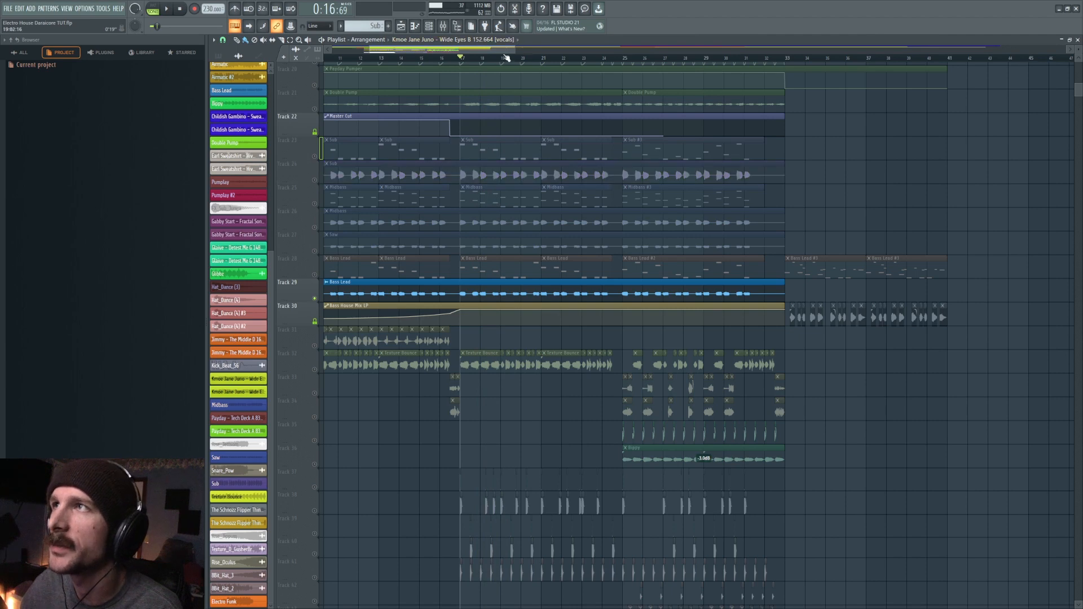
{"action": "key", "text": "space"}
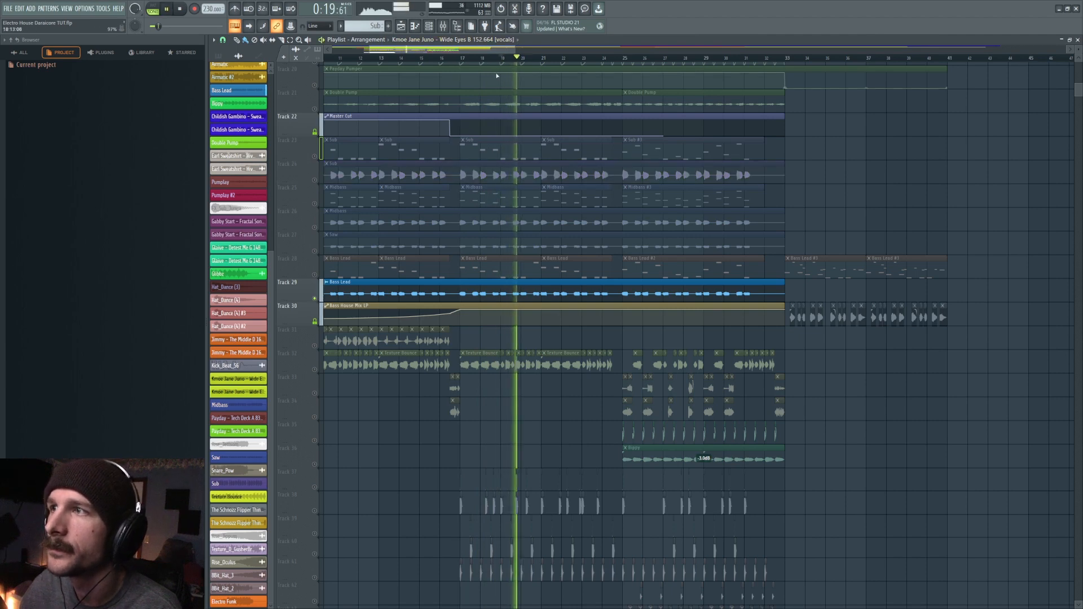
{"action": "key", "text": "space"}
- Unmute the Saw, Midbass and Sub audio tracks, mute the Bass Lead, and play the three layers
{"action": "left_click", "coordinate": [315, 251]}
{"action": "left_click", "coordinate": [314, 227]}
{"action": "left_click", "coordinate": [315, 180]}
{"action": "left_click", "coordinate": [314, 298]}
{"action": "key", "text": "space"}
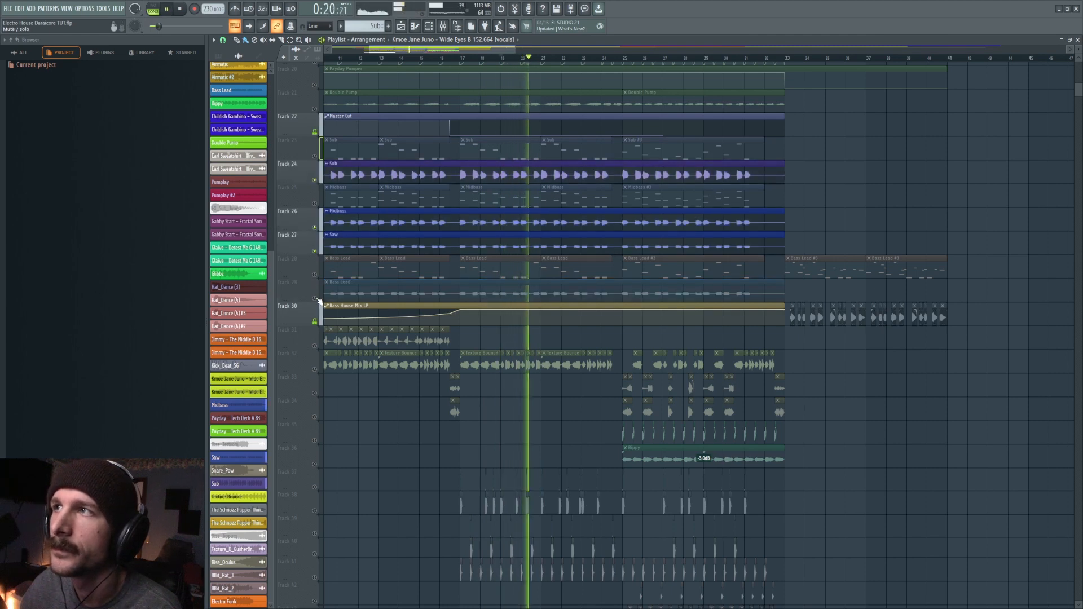
{"action": "key", "text": "space"}
- Unmute the Bass Lead audio track and play all four bass layers together
{"action": "left_click", "coordinate": [315, 298]}
{"action": "key", "text": "space"}
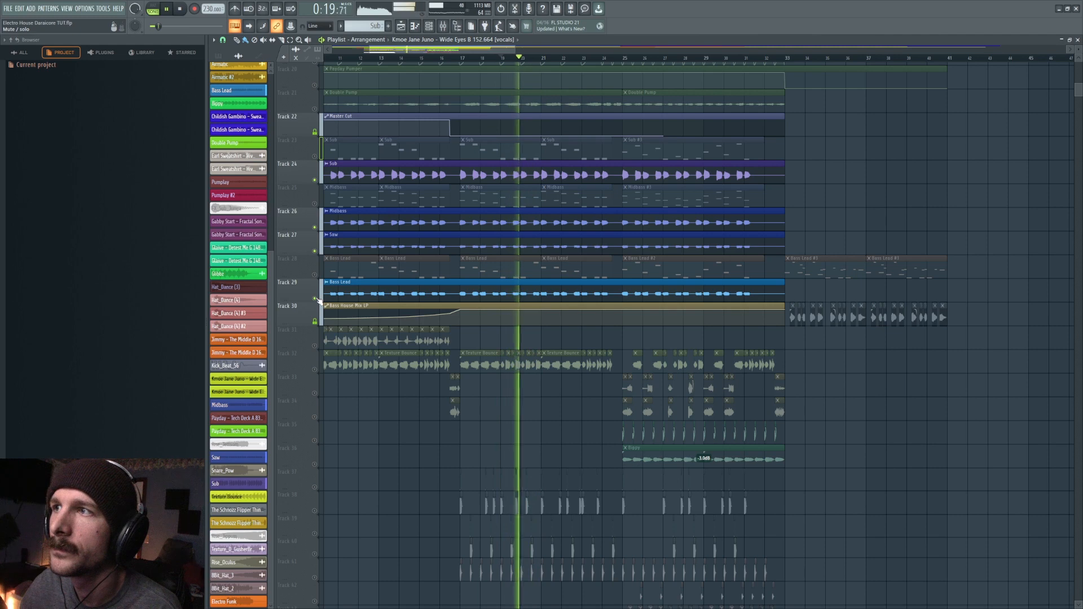
- Solo the Sub pattern track 23 with the Sub audio on track 24, and play the Sub pattern in the piano roll
{"action": "key", "text": "space"}
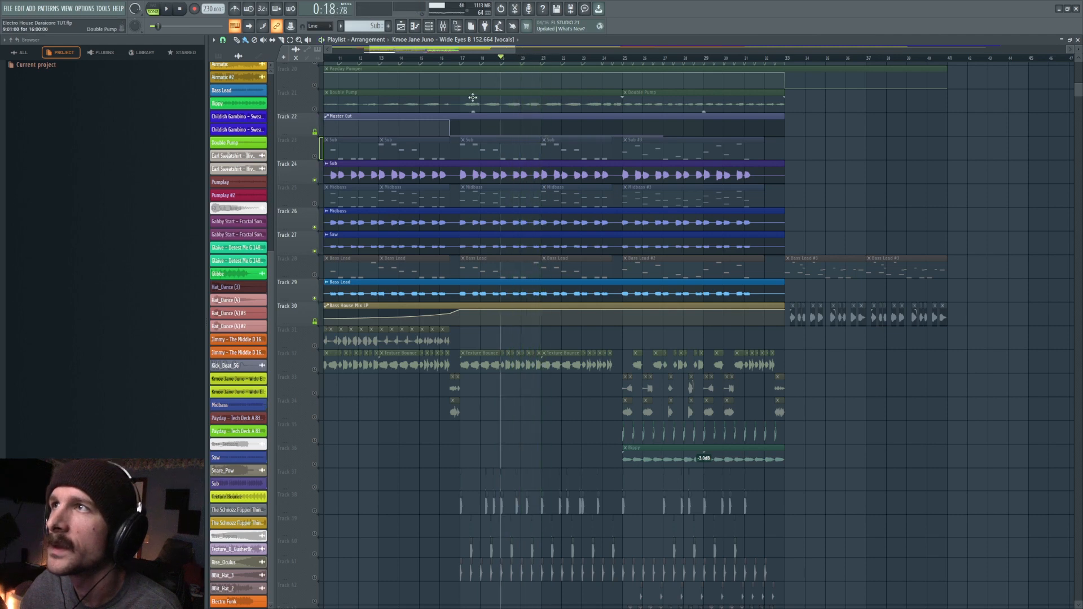
{"action": "left_click", "coordinate": [314, 156], "text": "ctrl"}
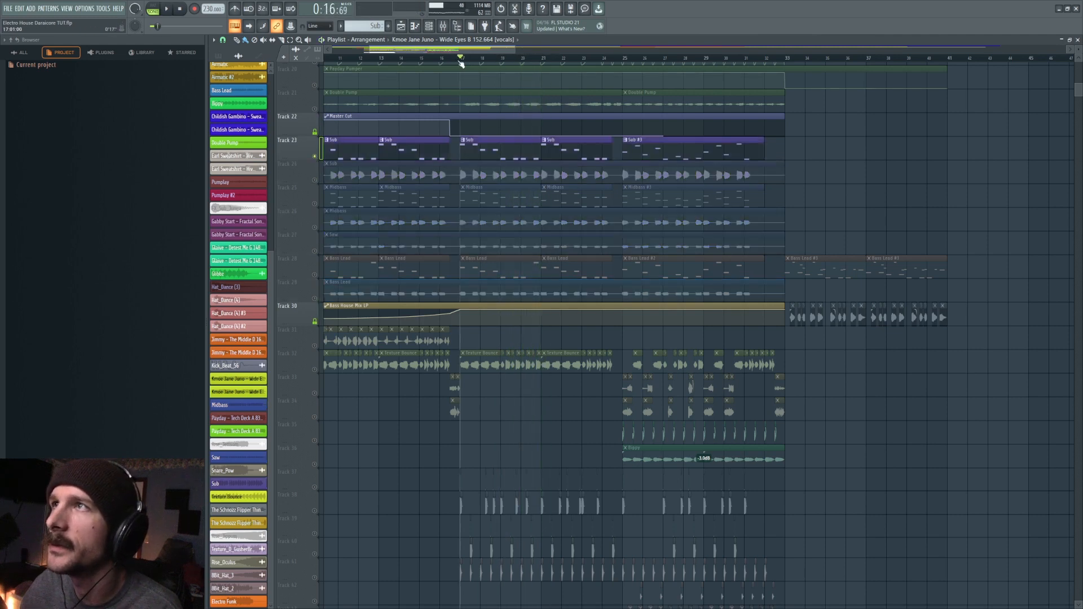
{"action": "left_click", "coordinate": [314, 180]}
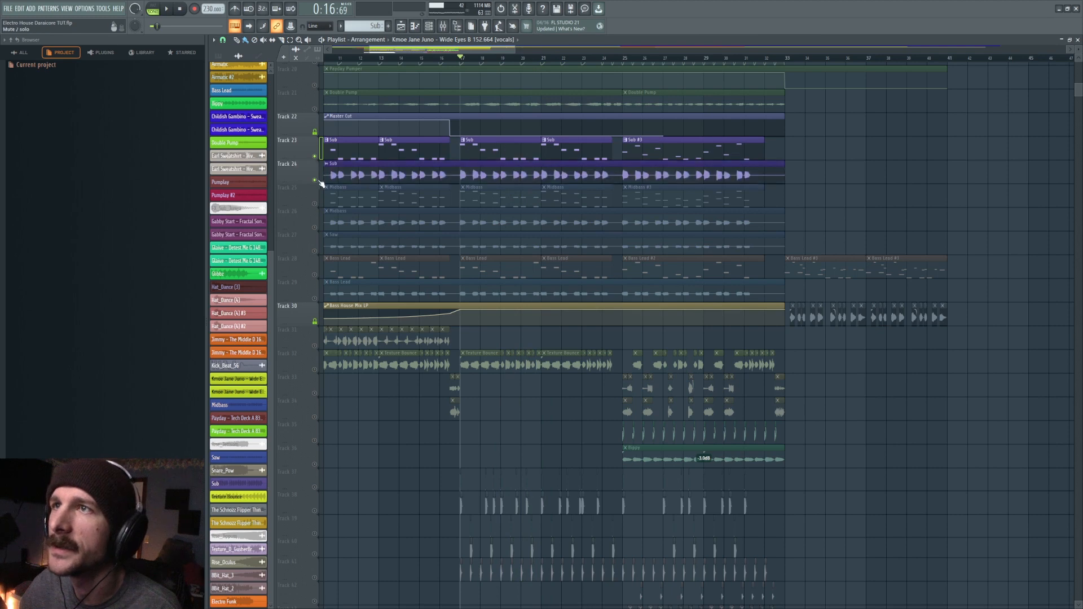
{"action": "double_click", "coordinate": [522, 153]}
{"action": "key", "text": "space"}
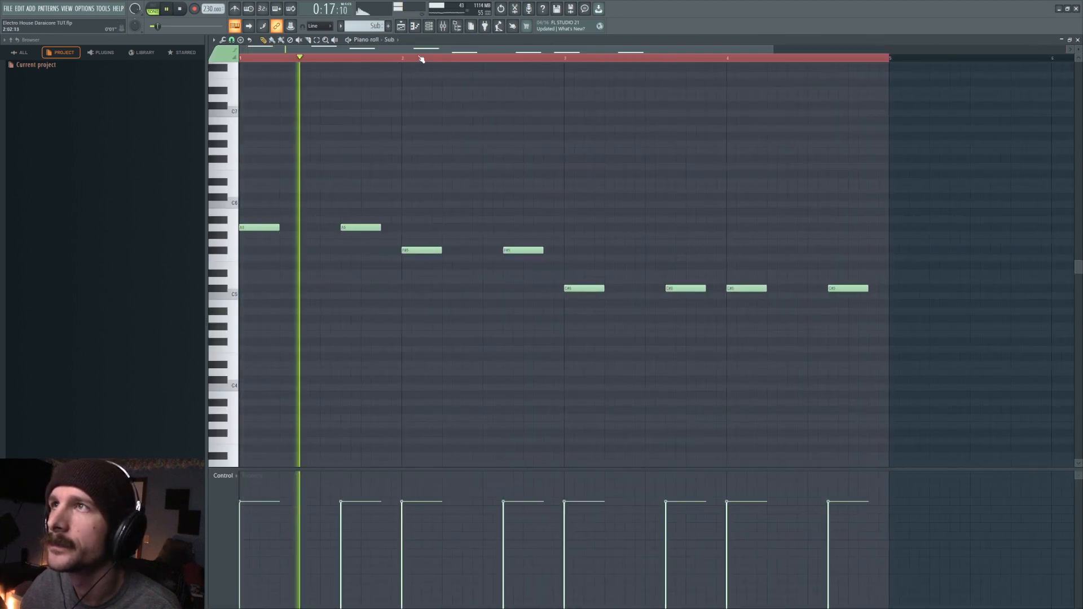
- Play the Sub #3 pattern and follow its notes in the piano roll
{"action": "scroll", "coordinate": [423, 60], "scroll_direction": "down", "scroll_amount": 2}
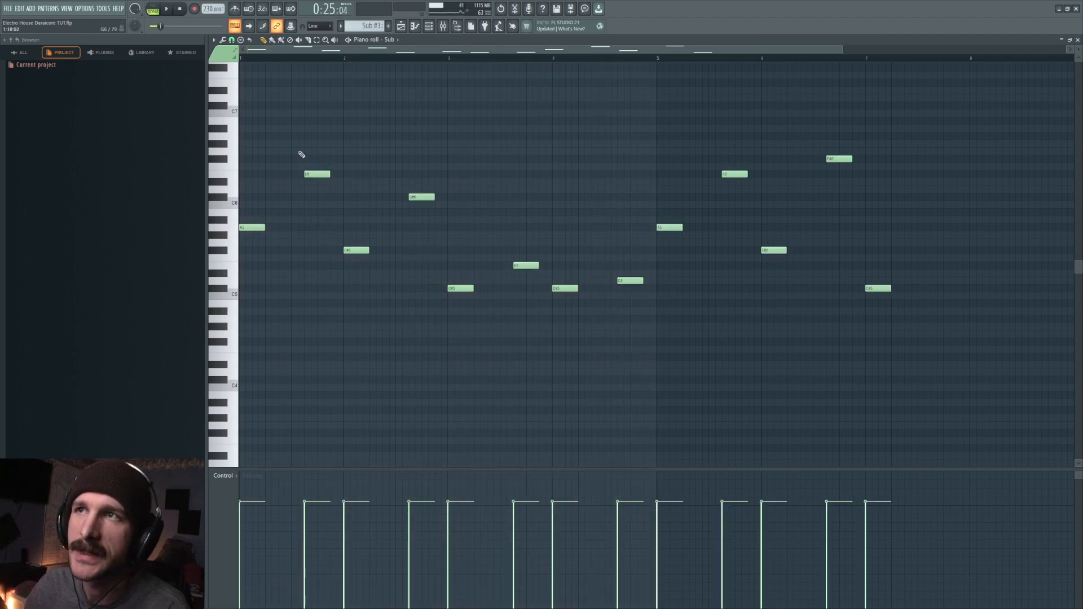
{"action": "key", "text": "space"}
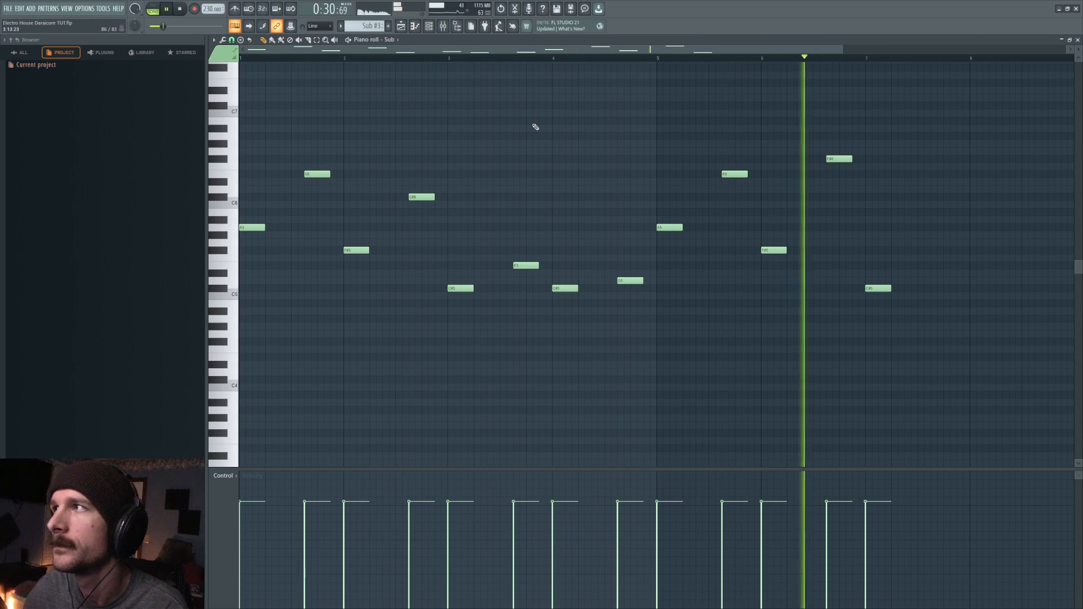
{"action": "key", "text": "space"}
- Return to the playlist, solo the chopped Airmatic clips on track 31 and play them from bar 9
{"action": "key", "text": "F5"}
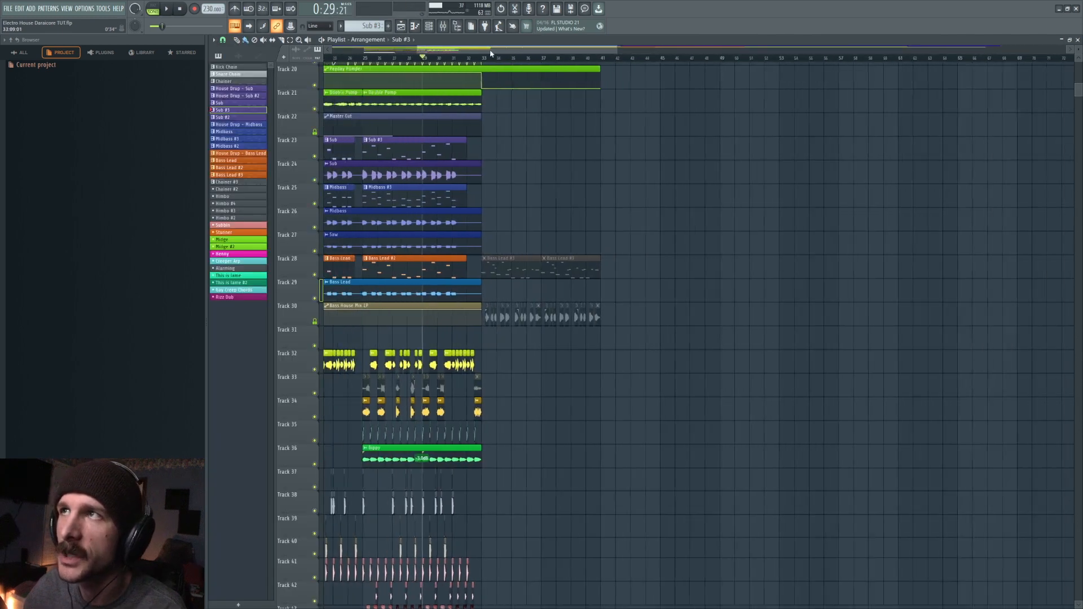
{"action": "left_click_drag", "start_coordinate": [490, 52], "coordinate": [425, 52]}
{"action": "scroll", "coordinate": [521, 150], "scroll_direction": "down", "scroll_amount": 1}
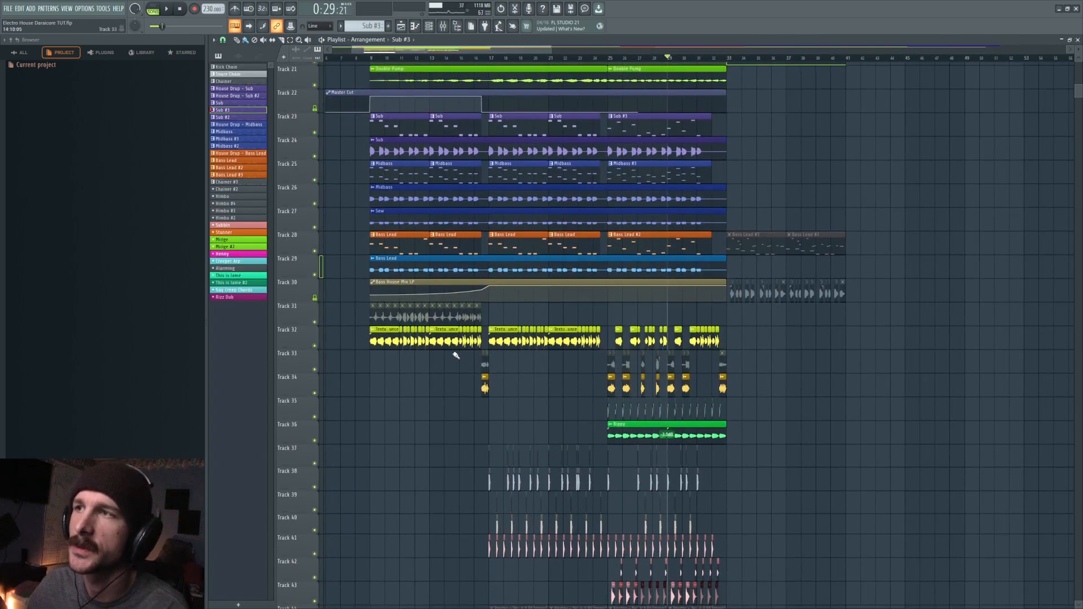
{"action": "scroll", "coordinate": [537, 309], "scroll_direction": "down", "scroll_amount": 7}
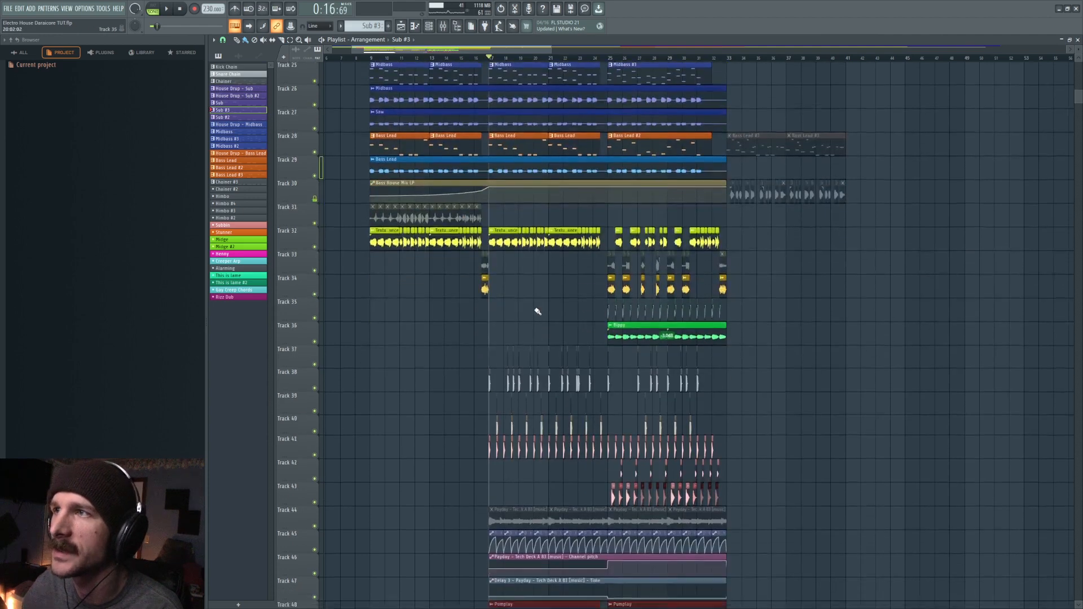
{"action": "right_click", "coordinate": [315, 180]}
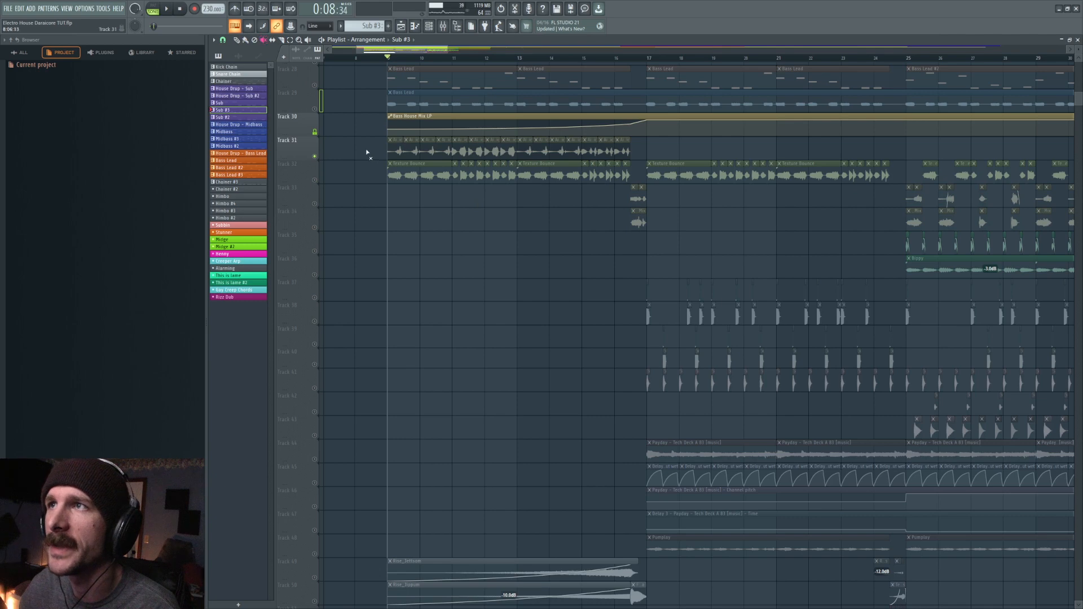
{"action": "key", "text": "space"}
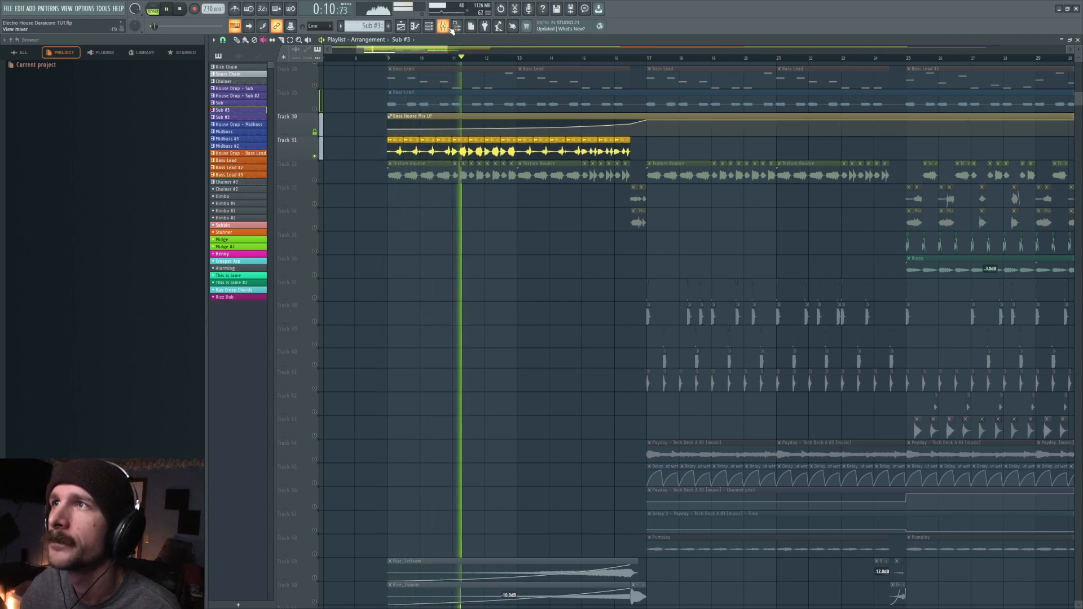
{"action": "key", "text": "space"}
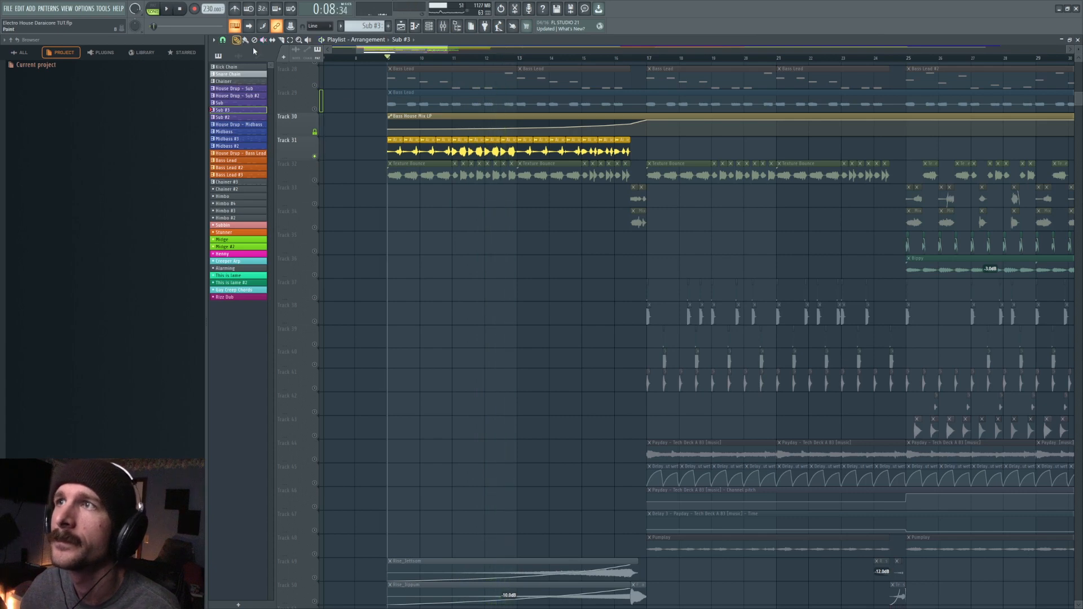
- Open the Airmatic clip's channel settings and its sample in Edison, placing the editor clear of the settings window
{"action": "double_click", "coordinate": [393, 148]}
{"action": "right_click", "coordinate": [364, 285]}
{"action": "left_click", "coordinate": [393, 323]}
{"action": "left_click", "coordinate": [393, 322]}
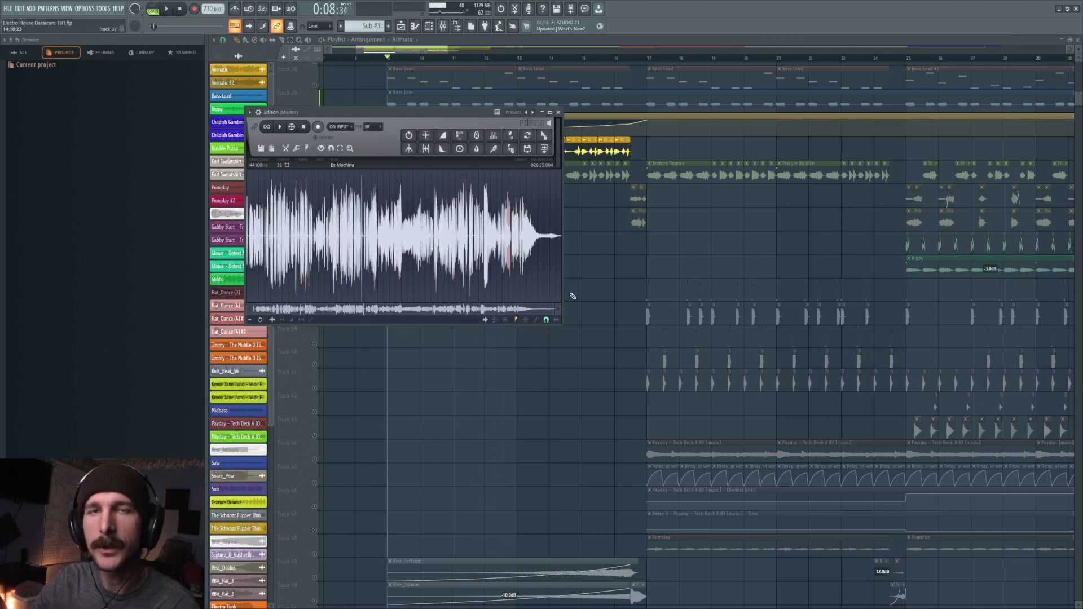
{"action": "left_click_drag", "start_coordinate": [367, 113], "coordinate": [546, 207]}
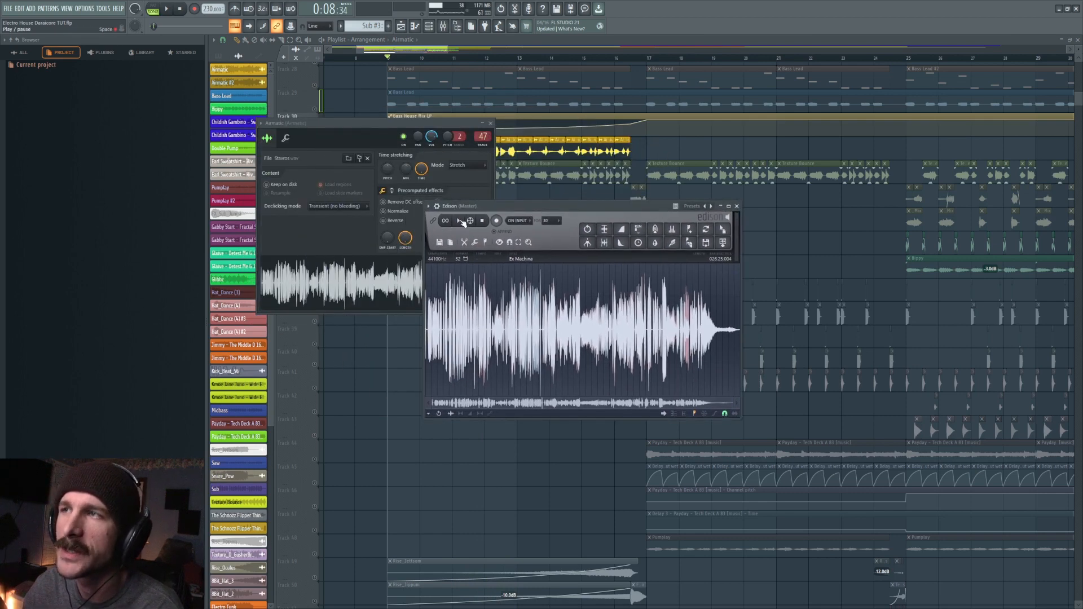
{"action": "left_click_drag", "start_coordinate": [482, 212], "coordinate": [490, 223]}
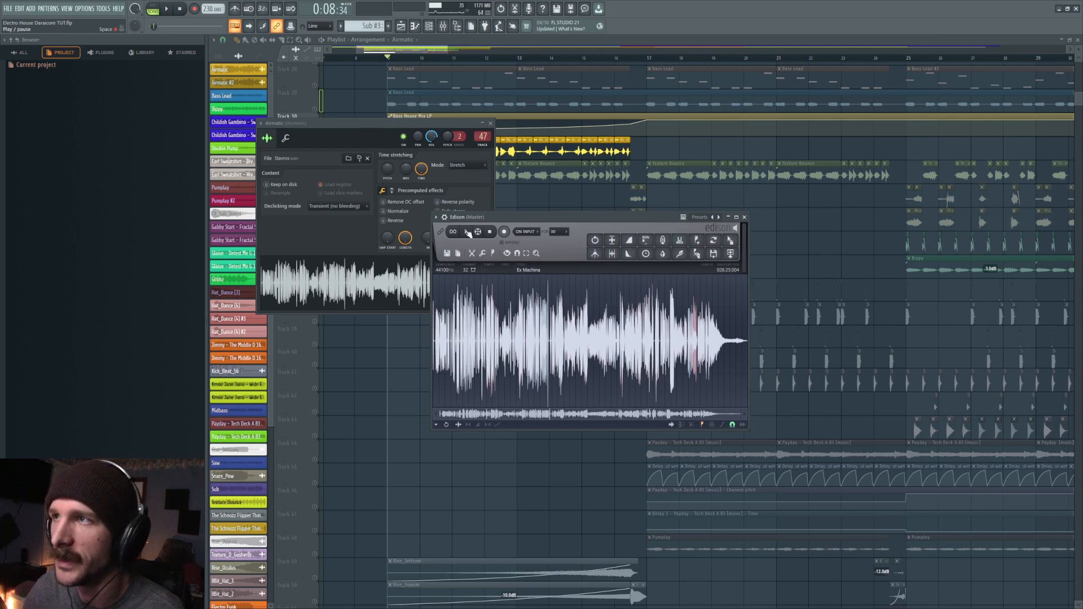
- Play the opening section of the Airmatic sample in Edison with the Wave Candy display in view
{"action": "scroll", "coordinate": [479, 299], "scroll_direction": "up", "scroll_amount": 5}
{"action": "scroll", "coordinate": [479, 299], "scroll_direction": "left", "scroll_amount": 3}
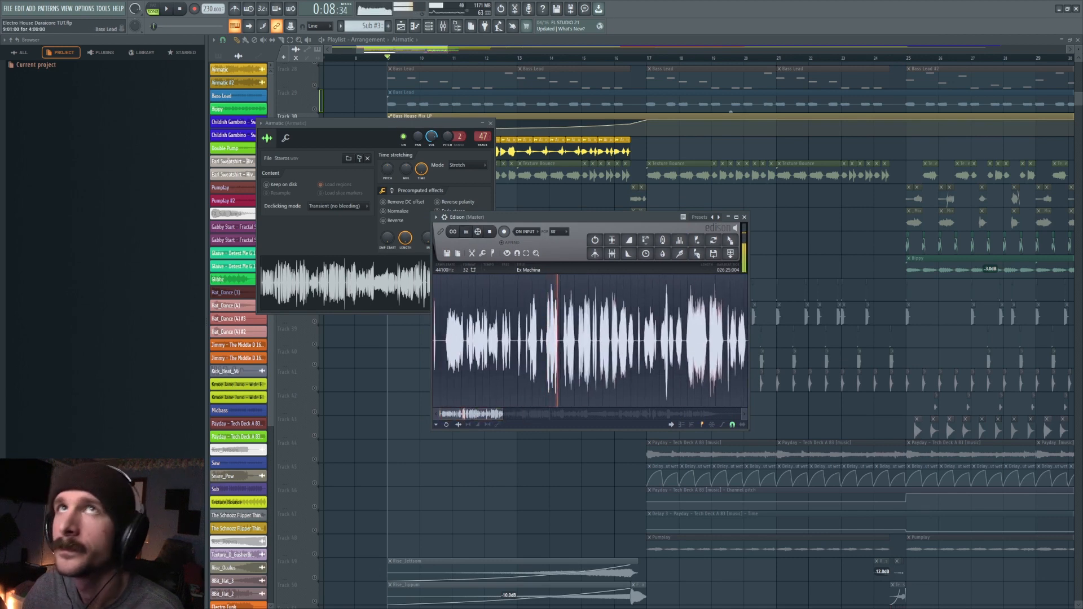
{"action": "left_click_drag", "start_coordinate": [564, 1], "coordinate": [812, 292]}
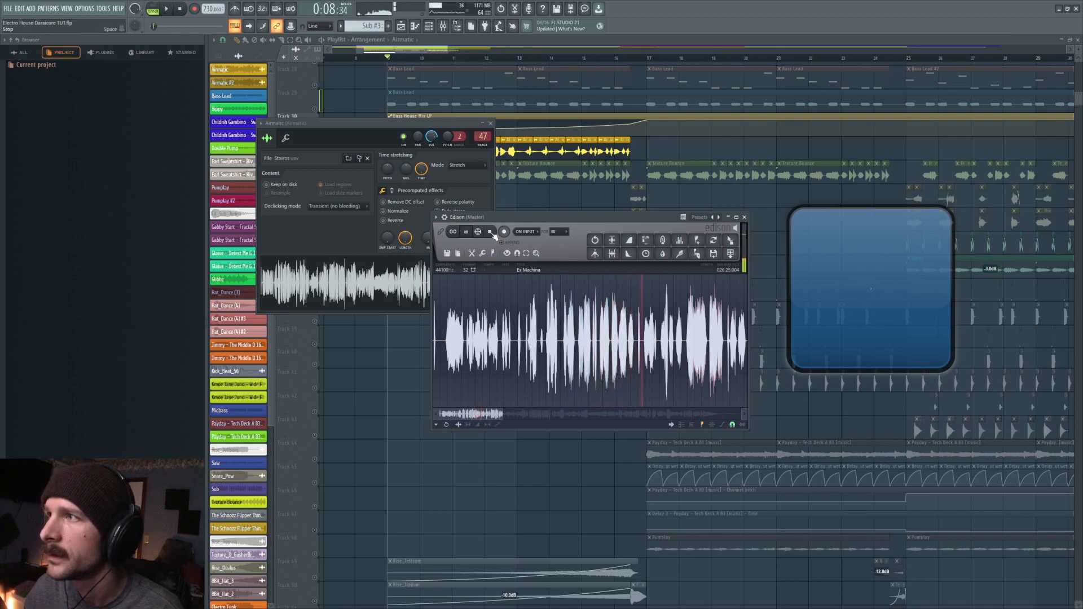
- Play a later section of the Airmatic sample, then close Edison and the clip's channel settings
{"action": "scroll", "coordinate": [600, 356], "scroll_direction": "down", "scroll_amount": 3}
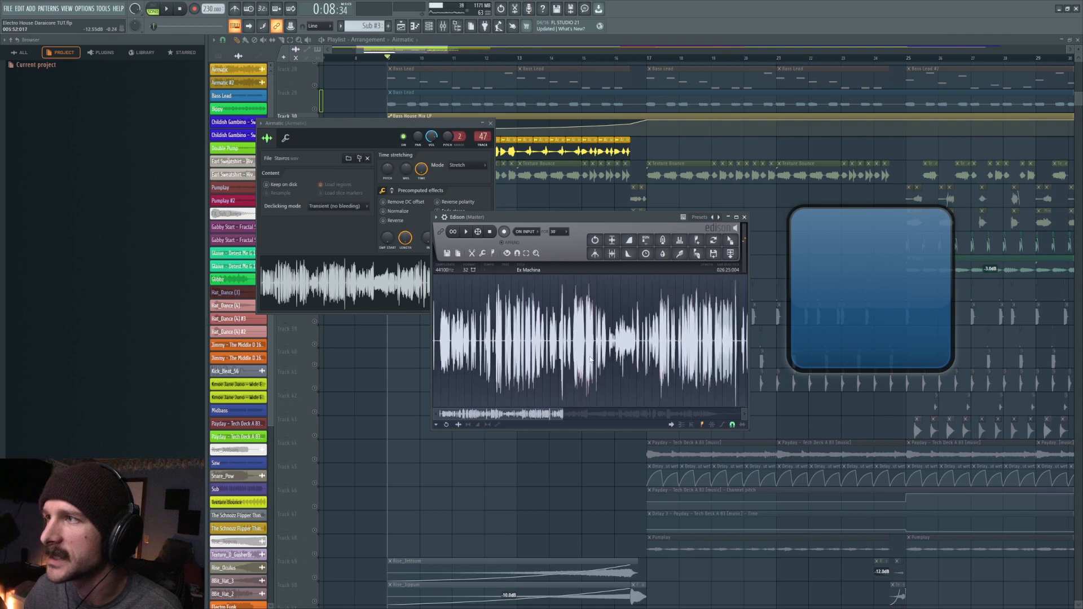
{"action": "left_click_drag", "start_coordinate": [550, 414], "coordinate": [582, 415]}
{"action": "left_click_drag", "start_coordinate": [569, 341], "coordinate": [555, 340]}
{"action": "left_click", "coordinate": [556, 339]}
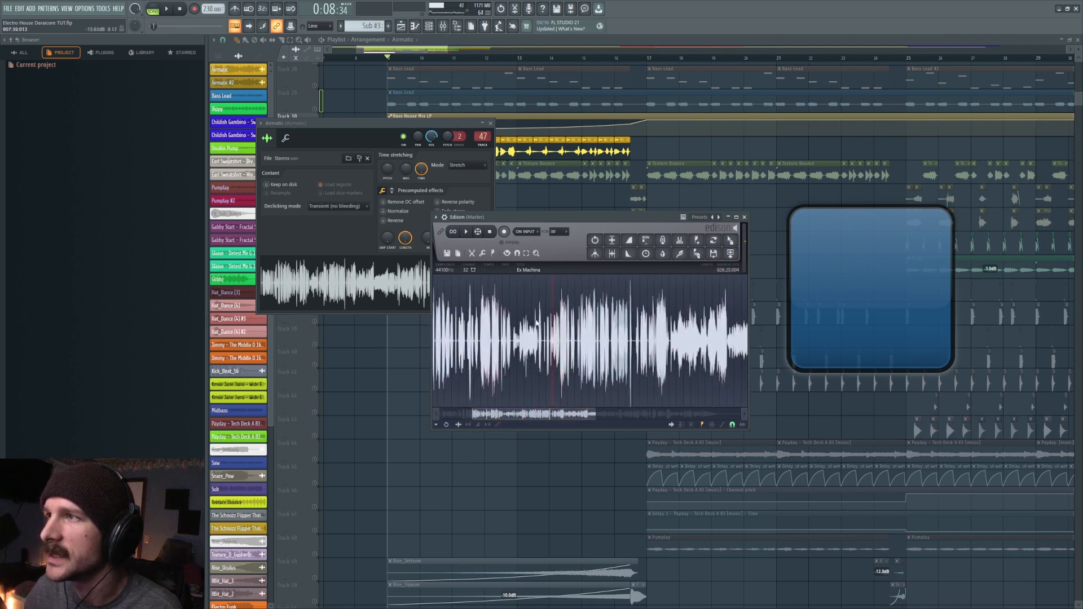
{"action": "left_click", "coordinate": [467, 232]}
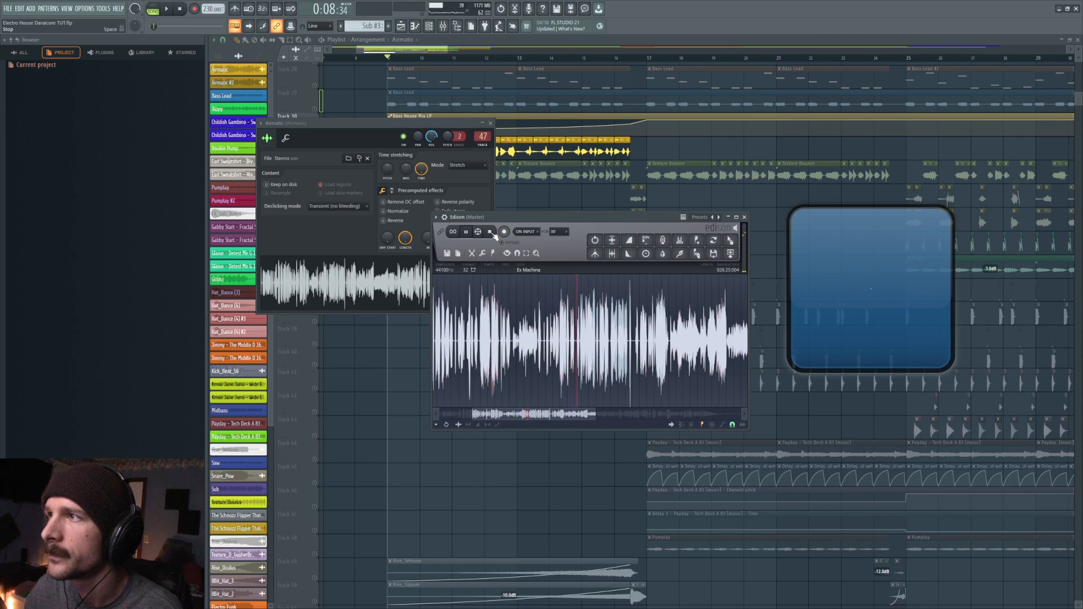
{"action": "left_click", "coordinate": [490, 232]}
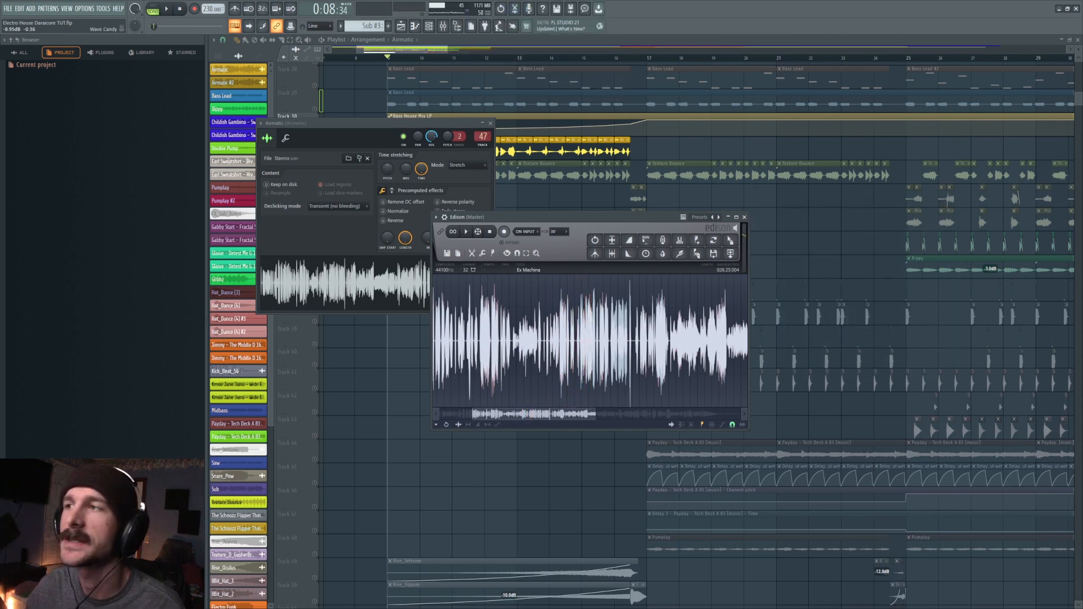
{"action": "left_click", "coordinate": [745, 217]}
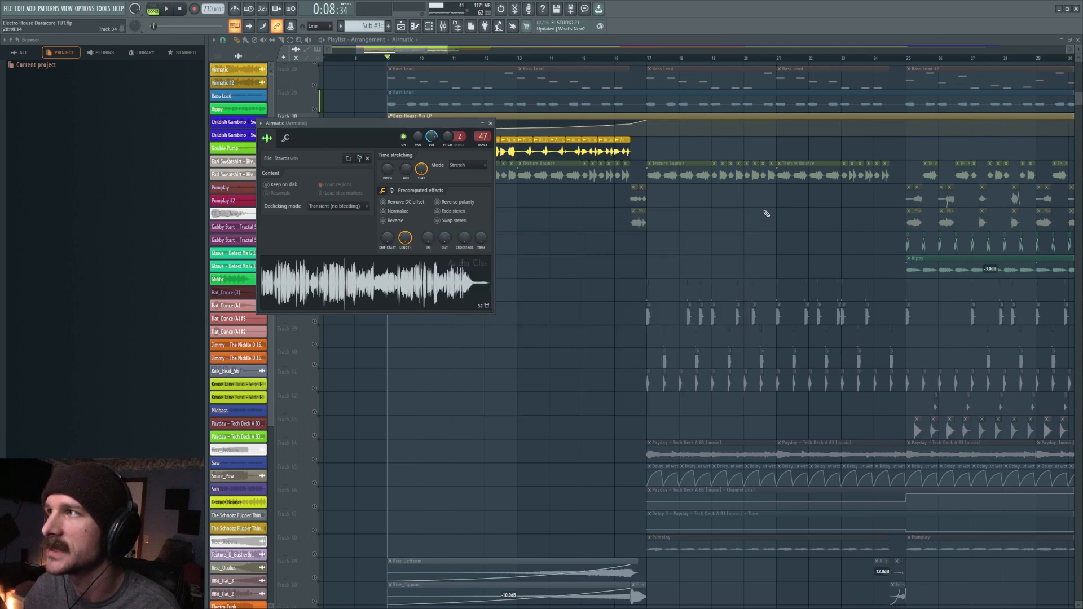
{"action": "left_click", "coordinate": [490, 123]}
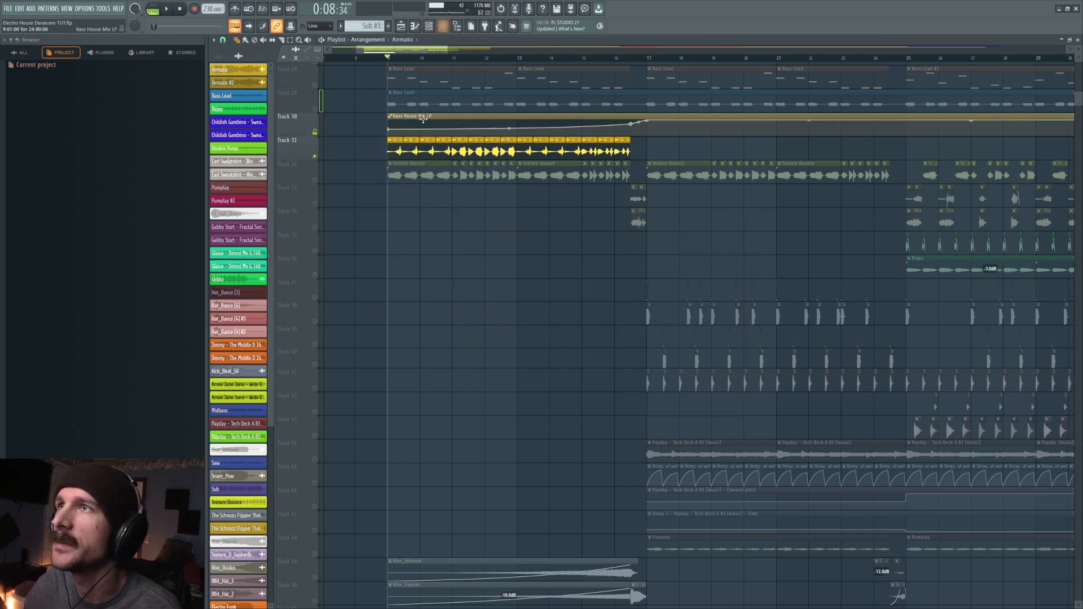
- Examine the kHs Stereo settings on the Airmatic mixer track and close the mixer
{"action": "left_click", "coordinate": [444, 27]}
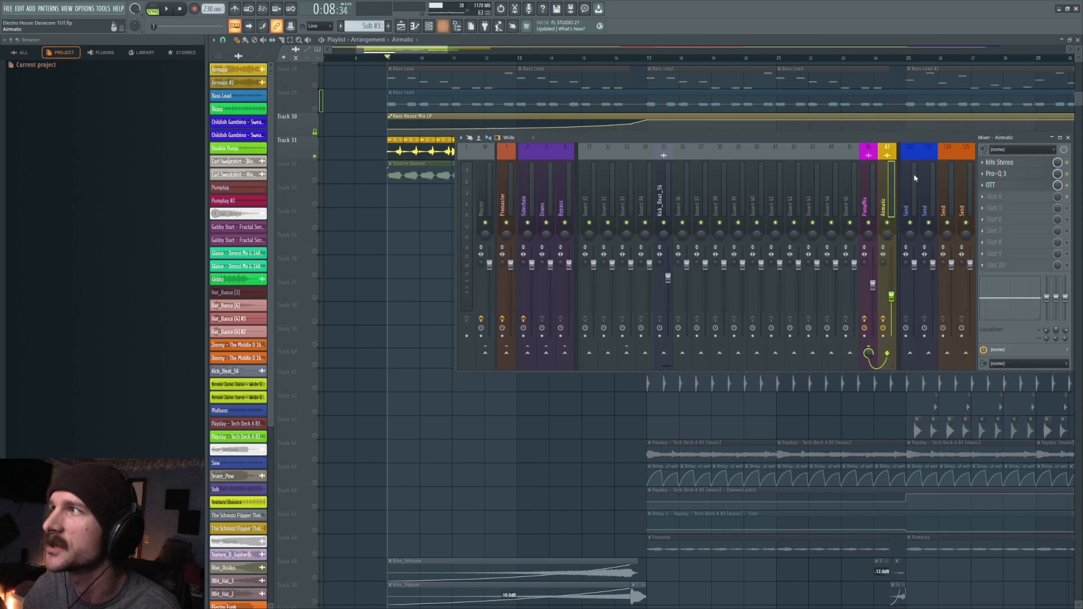
{"action": "left_click", "coordinate": [1034, 164]}
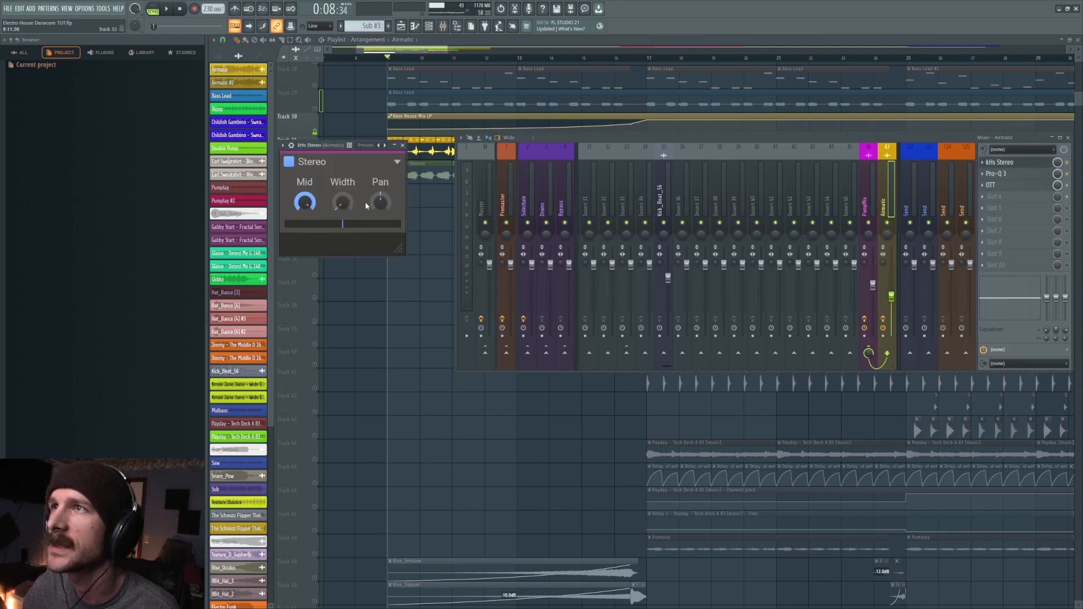
{"action": "right_click", "coordinate": [412, 225]}
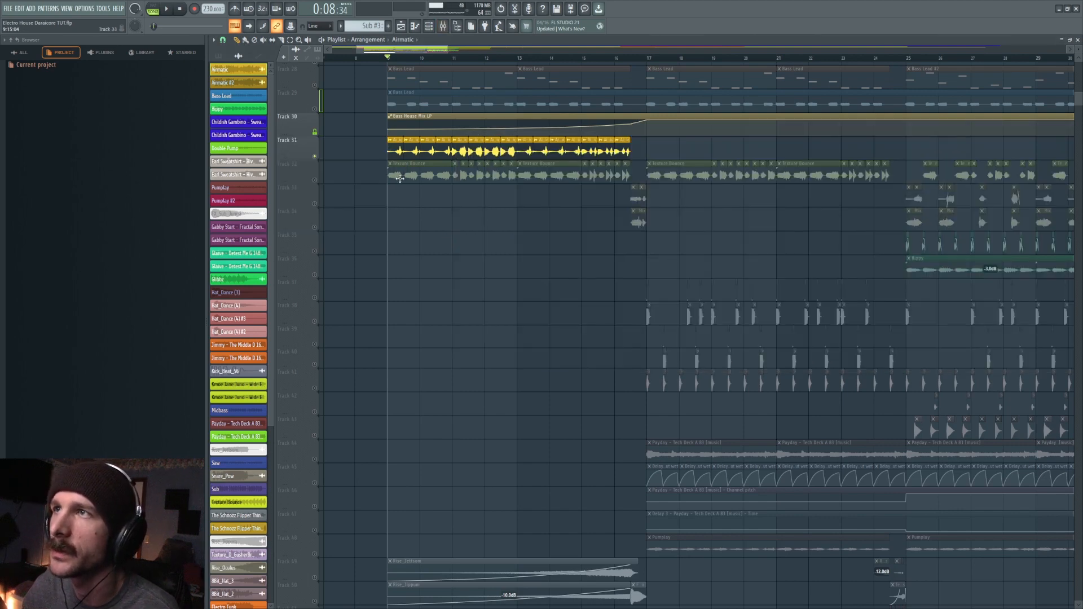
- Bring the Wave Candy display over the playlist and play the Airmatic clips to check their stereo image
{"action": "left_click_drag", "start_coordinate": [541, 0], "coordinate": [575, 266]}
{"action": "key", "text": "space"}
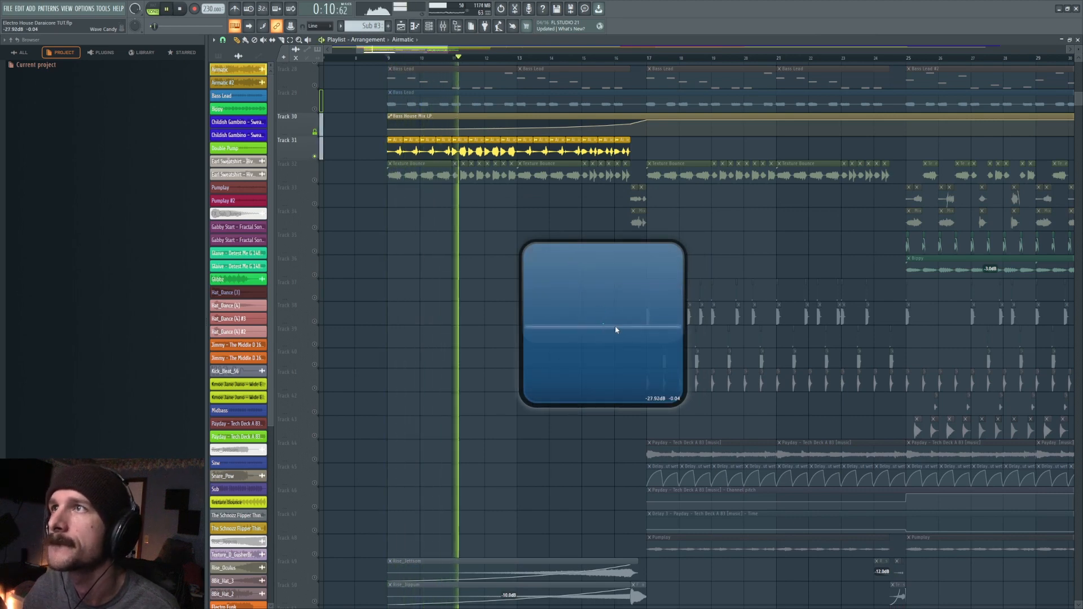
{"action": "key", "text": "space"}
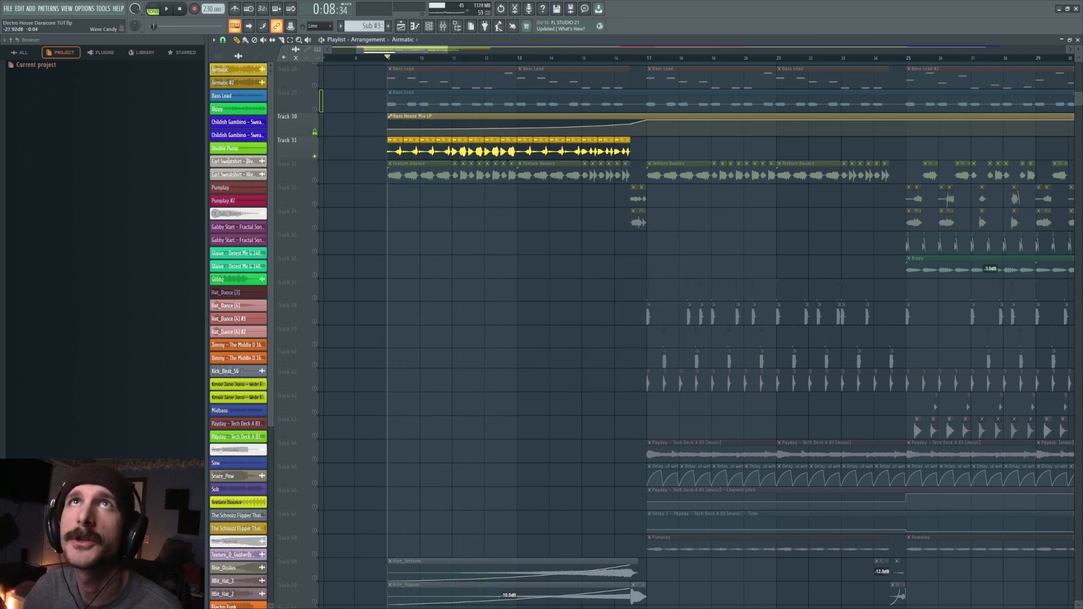
- Open kHs Stereo on the Airmatic mixer track and play the clips while watching the track's level
{"action": "left_click", "coordinate": [443, 26]}
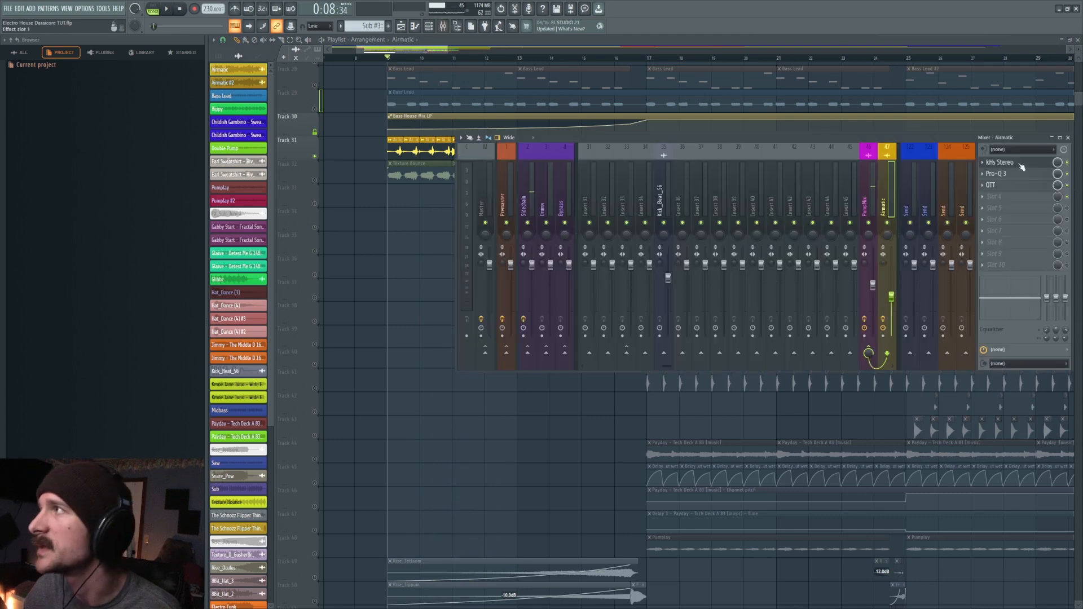
{"action": "left_click", "coordinate": [1014, 164]}
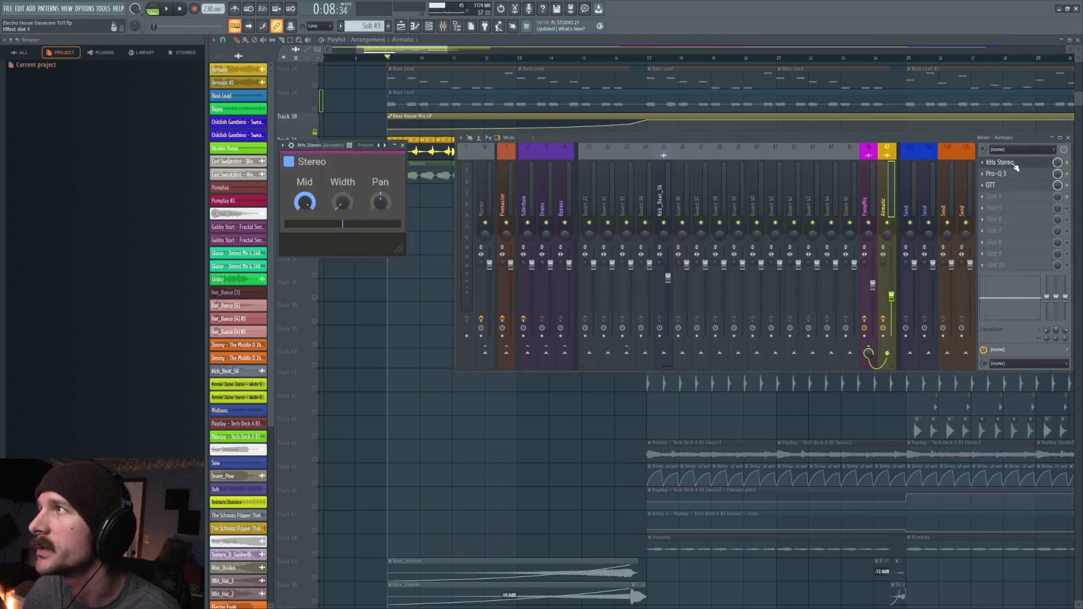
{"action": "left_click", "coordinate": [875, 185]}
{"action": "left_click", "coordinate": [884, 200]}
{"action": "key", "text": "space"}
{"action": "key", "text": "space"}
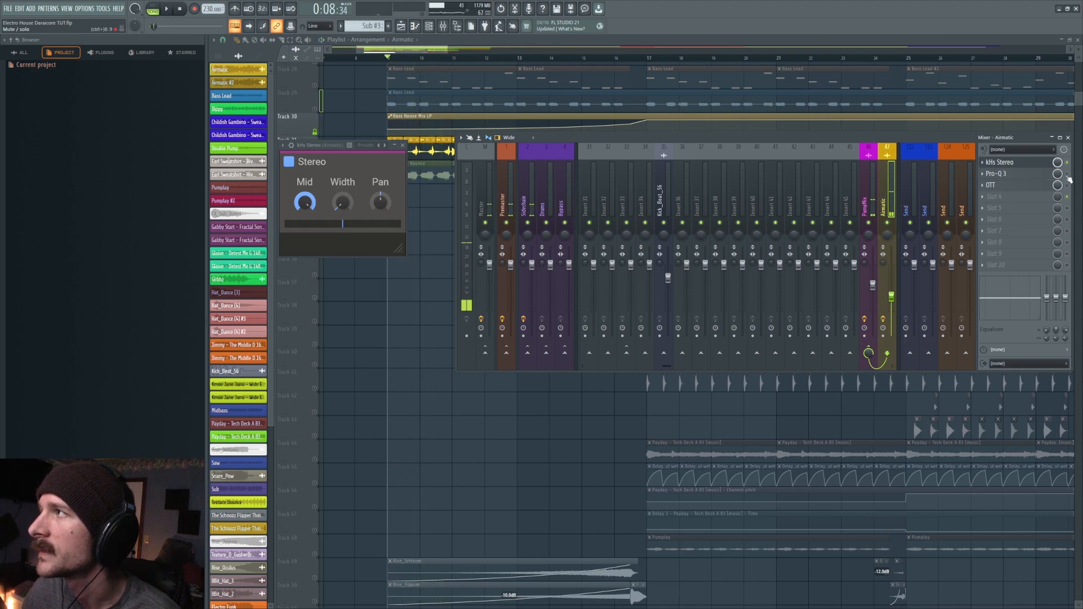
- Open Pro-Q 3 on the Airmatic mixer track and play the clips to examine the EQ curve
{"action": "left_click", "coordinate": [1025, 176]}
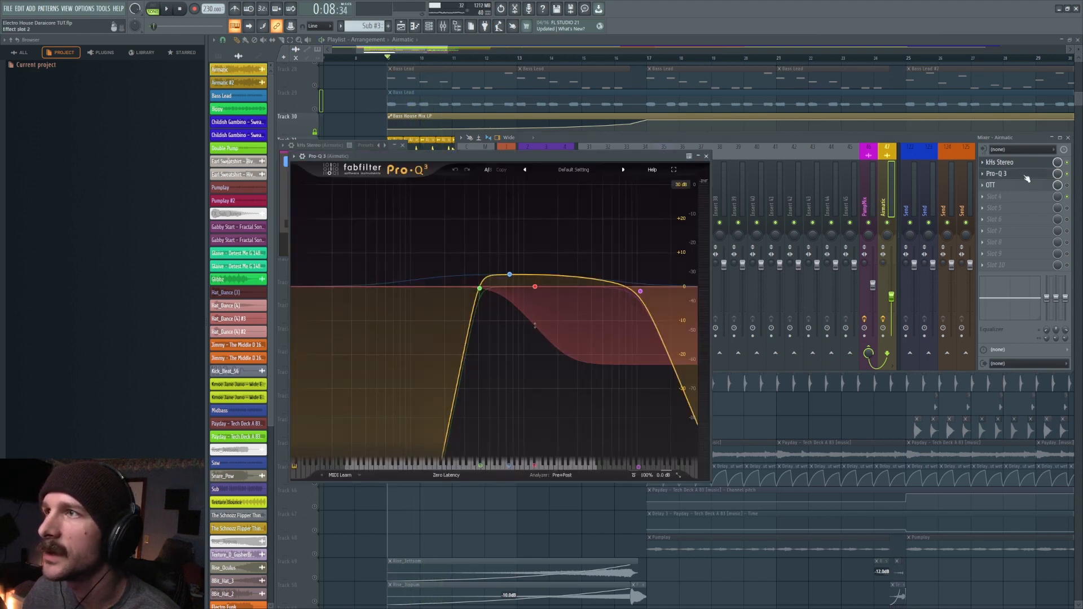
{"action": "key", "text": "space"}
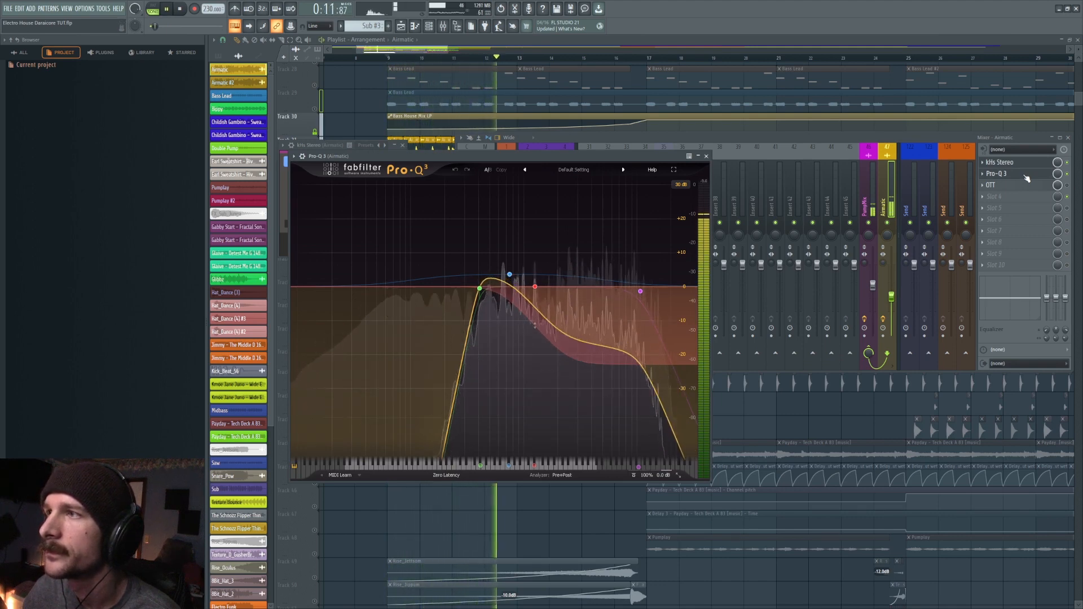
{"action": "key", "text": "space"}
- Open the OTT compressor on the Airmatic mixer track and bring up the PumpMix track's effect chain
{"action": "left_click", "coordinate": [1025, 185]}
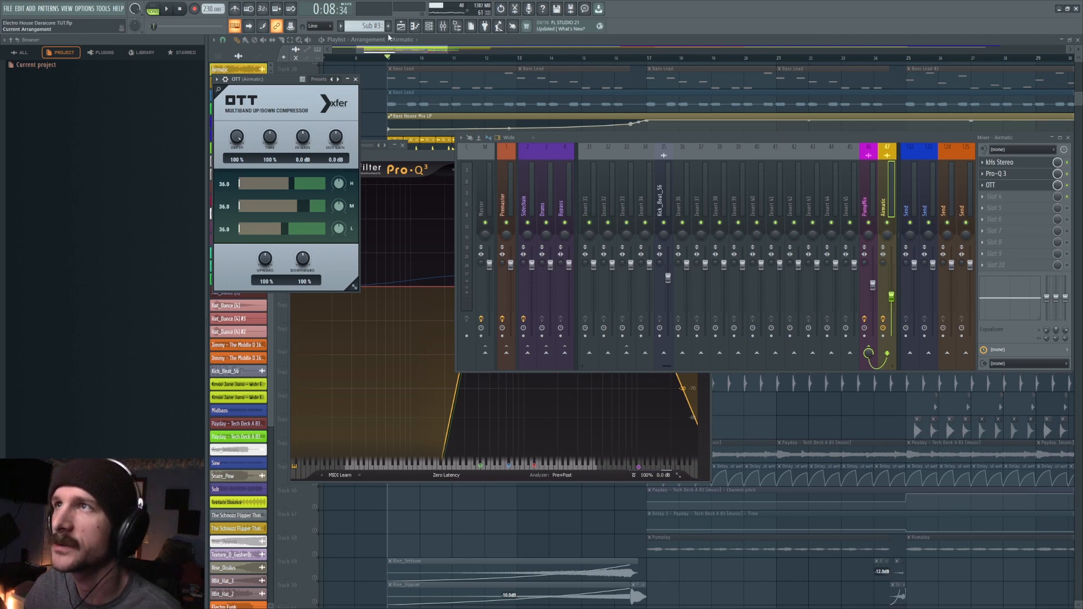
{"action": "left_click", "coordinate": [868, 186]}
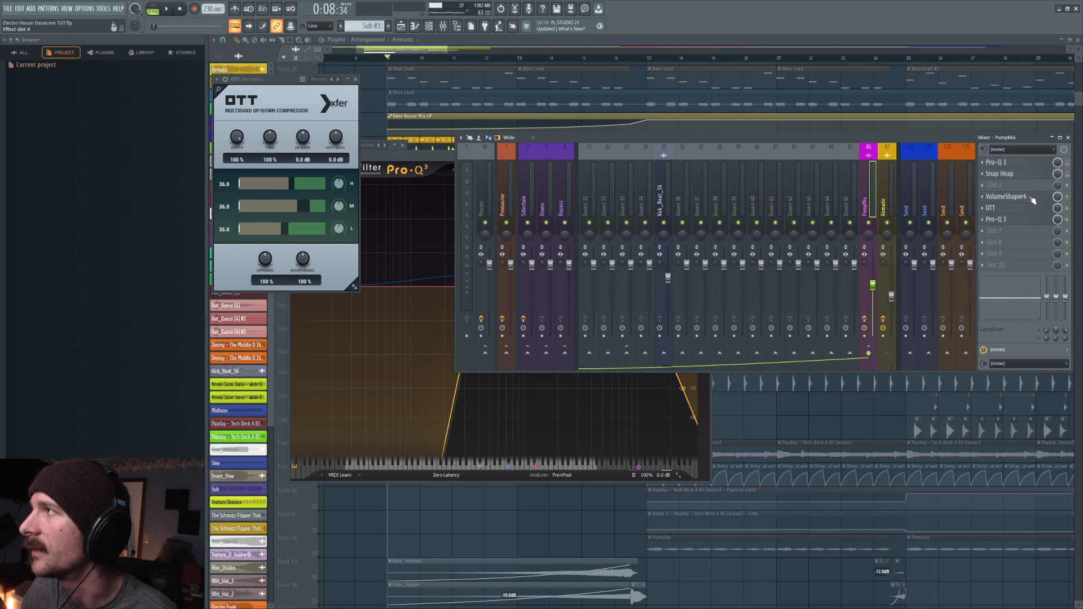
- Open VolumeShaper 4 on the PumpMix track and Pro-Q 3 on the Airmatic track to compare the two effect chains
{"action": "left_click", "coordinate": [1007, 197]}
{"action": "left_click", "coordinate": [884, 192]}
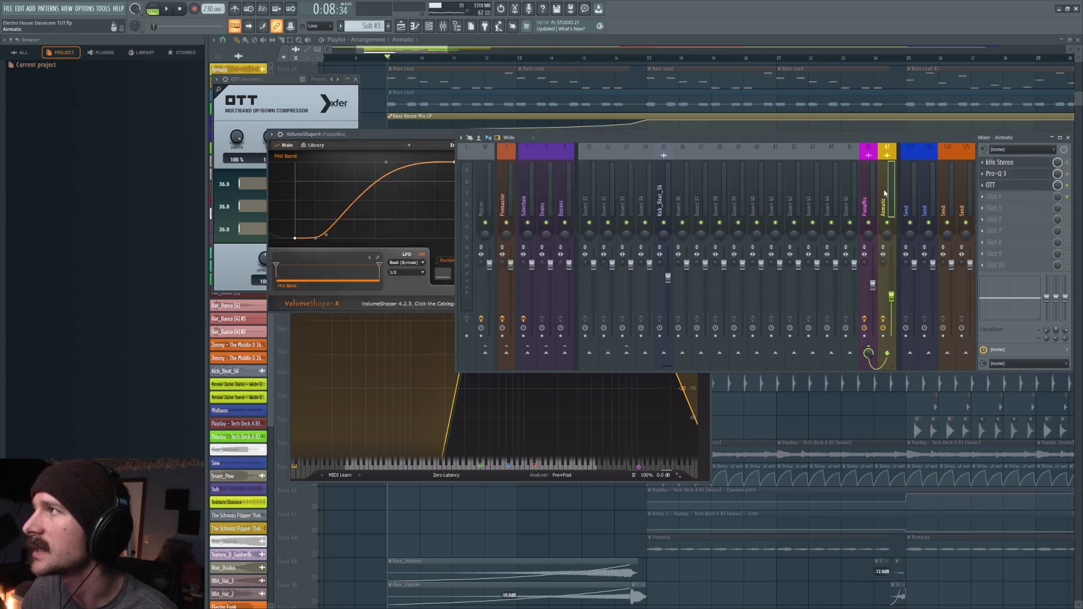
{"action": "left_click", "coordinate": [873, 197]}
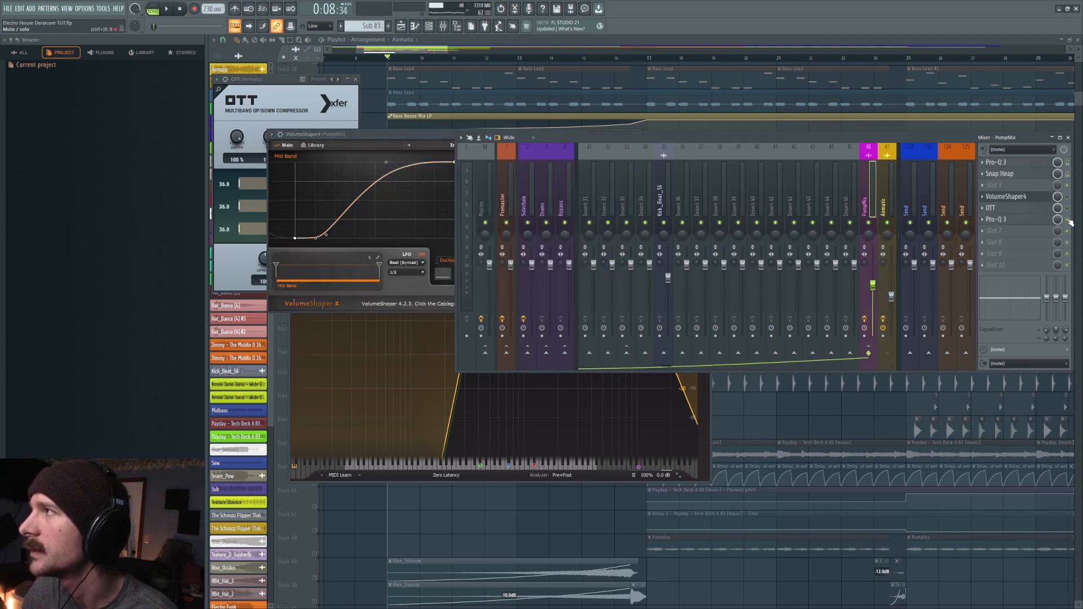
{"action": "left_click", "coordinate": [894, 194]}
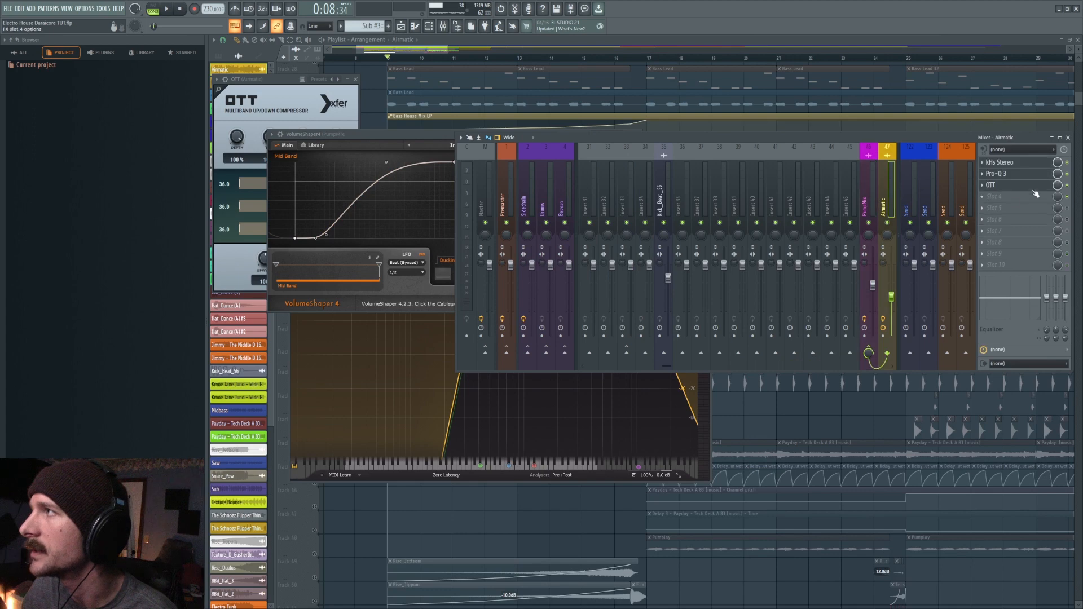
{"action": "left_click", "coordinate": [1010, 175]}
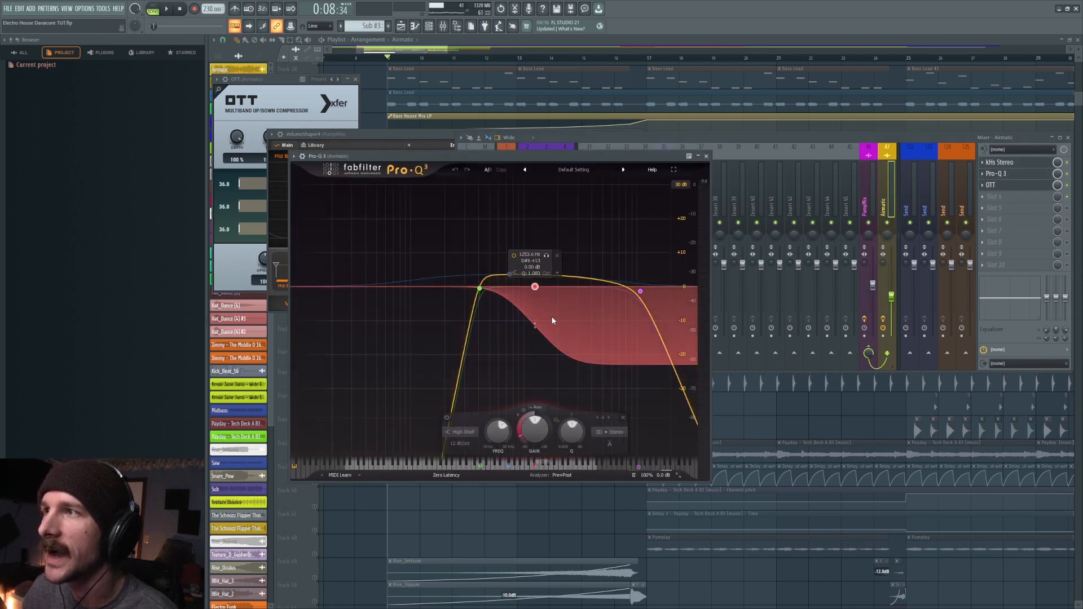
- Open the OTT compressor and the second Pro-Q 3 on the PumpMix track to examine their settings
{"action": "left_click", "coordinate": [874, 197]}
{"action": "left_click", "coordinate": [1034, 209]}
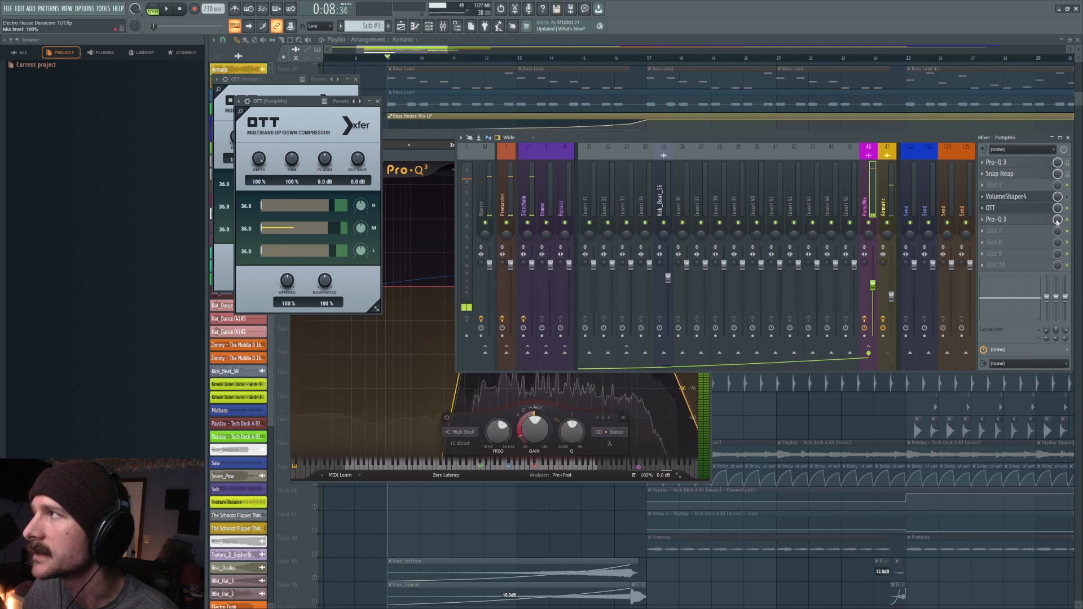
{"action": "left_click", "coordinate": [996, 220]}
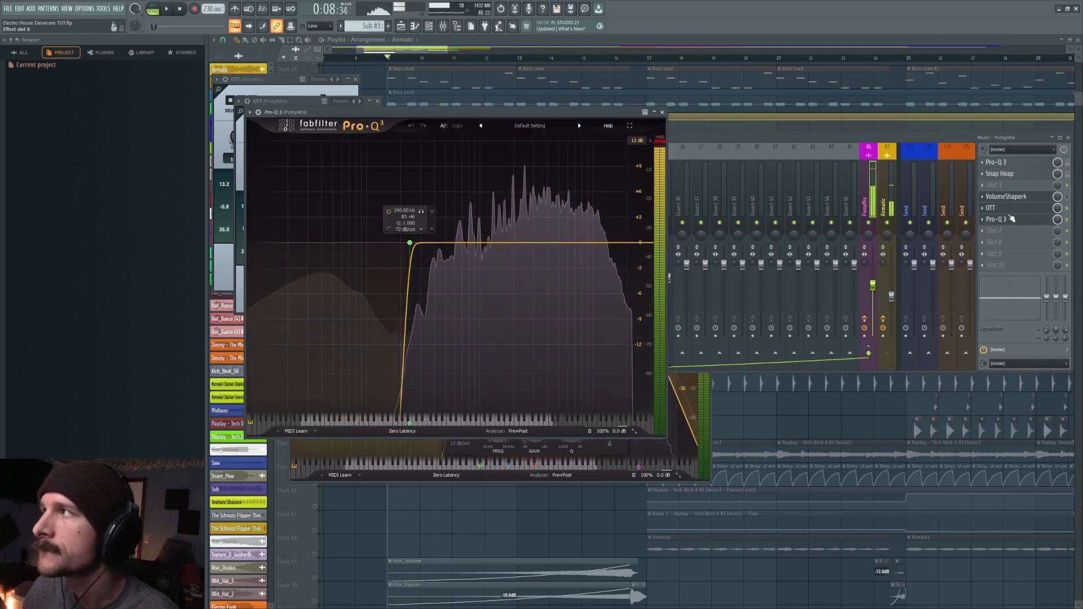
- Play the Airmatic clips while examining the PumpMix VolumeShaper 4 curve, and close all plugin and mixer windows
{"action": "left_click", "coordinate": [1005, 196]}
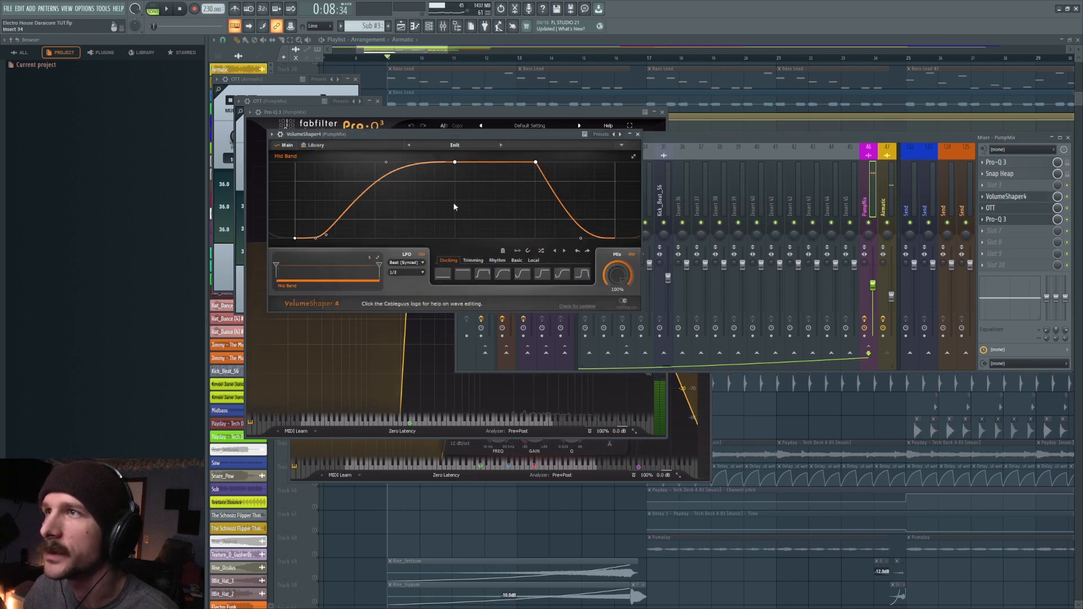
{"action": "key", "text": "space"}
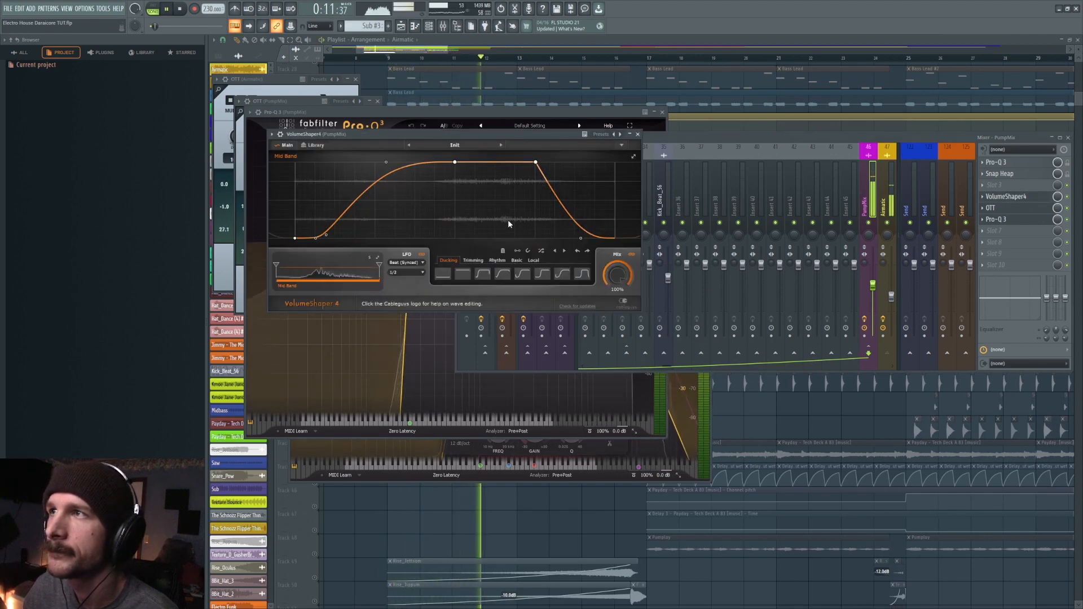
{"action": "key", "text": "space"}
{"action": "key", "text": "F12"}
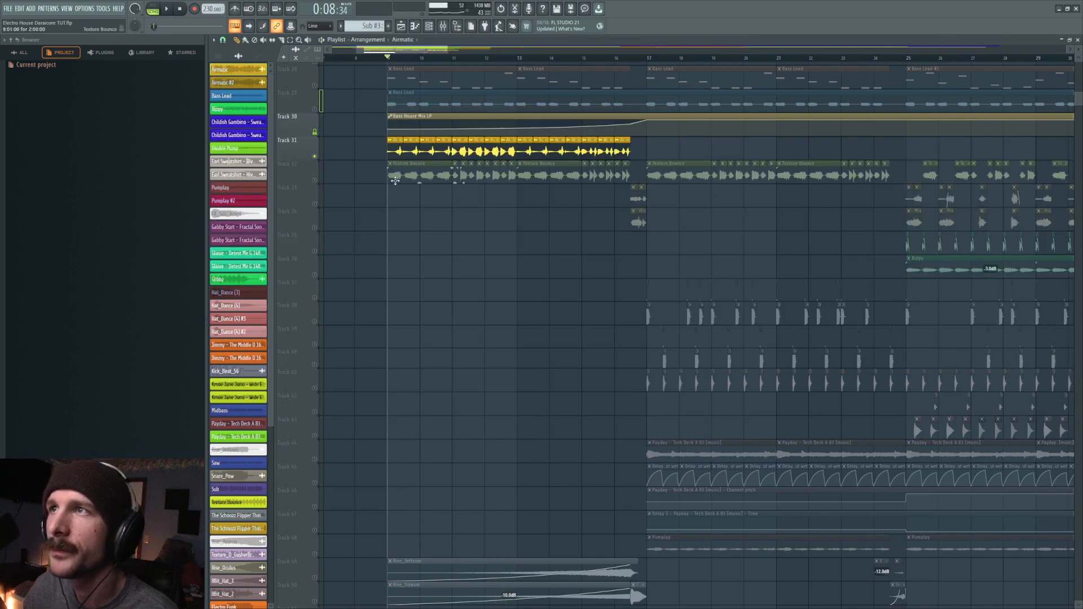
- Place an Airmatic clip at bar 9 on Track 33, mute Track 31 and unmute Track 33
{"action": "scroll", "coordinate": [395, 181], "scroll_direction": "up", "scroll_amount": 2}
{"action": "scroll", "coordinate": [388, 51], "scroll_direction": "up", "scroll_amount": 6}
{"action": "left_click_drag", "start_coordinate": [373, 52], "coordinate": [380, 54]}
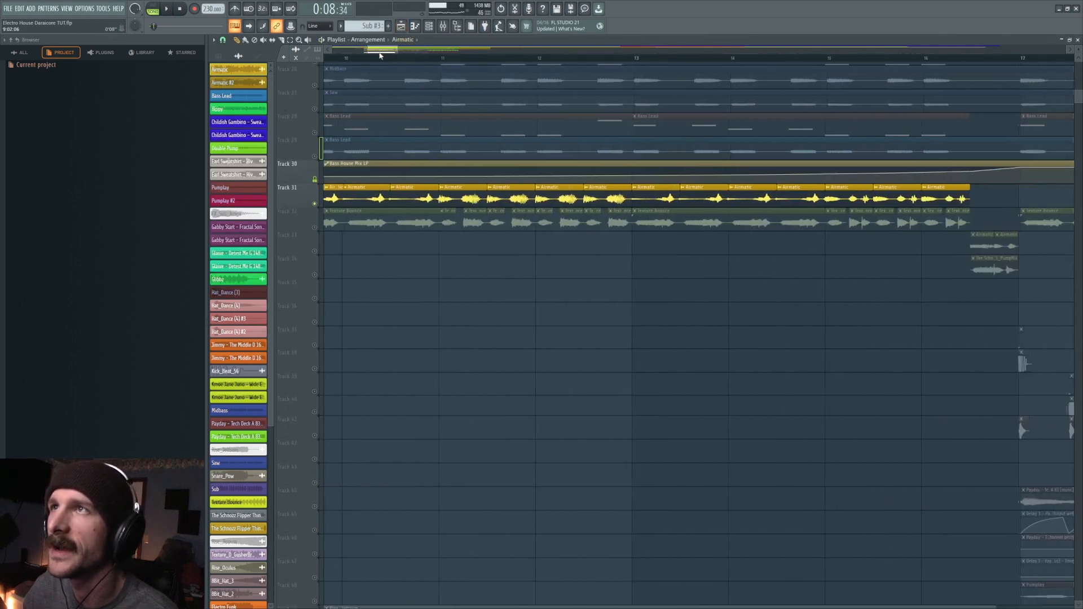
{"action": "scroll", "coordinate": [380, 54], "scroll_direction": "down", "scroll_amount": 4}
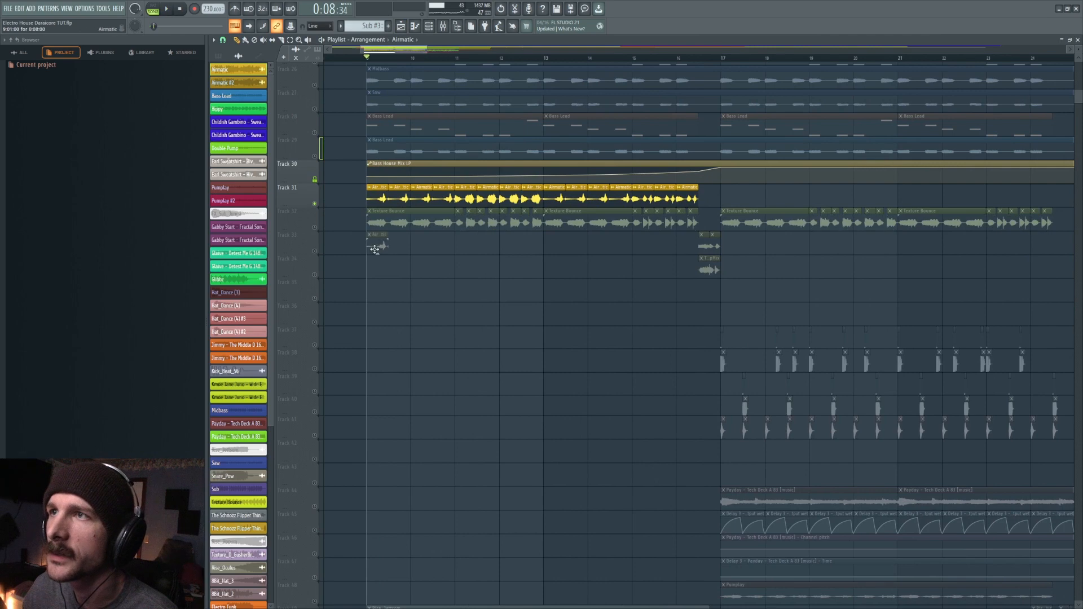
{"action": "left_click", "coordinate": [315, 204]}
{"action": "left_click", "coordinate": [314, 252]}
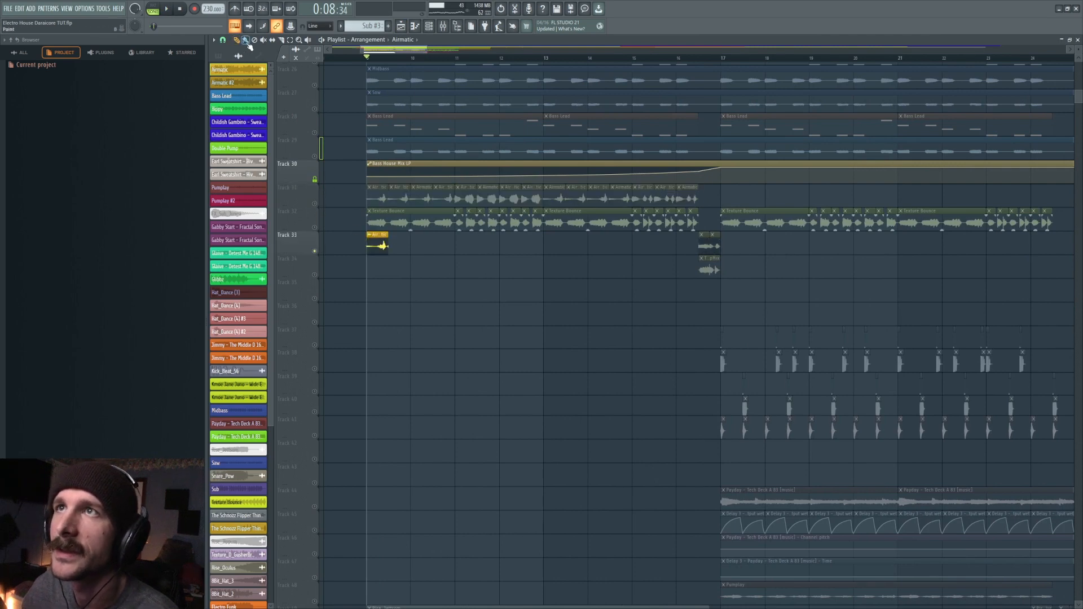
- Change the playlist snapping and arrange four back-to-back Airmatic clips across bars 9 and 10 on Track 33
{"action": "left_click", "coordinate": [223, 40]}
{"action": "left_click", "coordinate": [235, 151]}
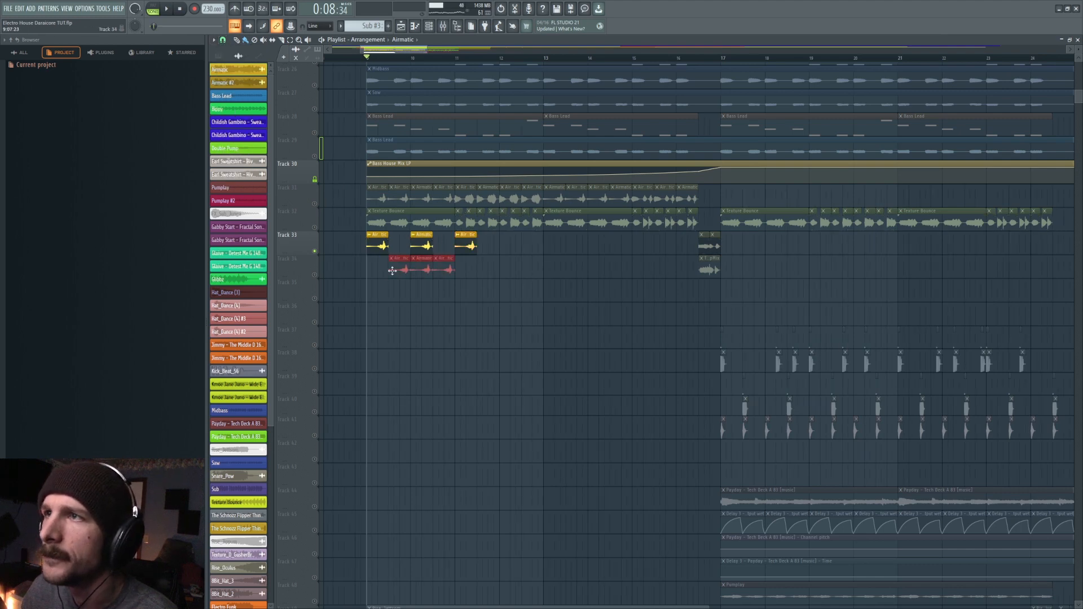
{"action": "left_click_drag", "start_coordinate": [445, 257], "coordinate": [368, 251]}
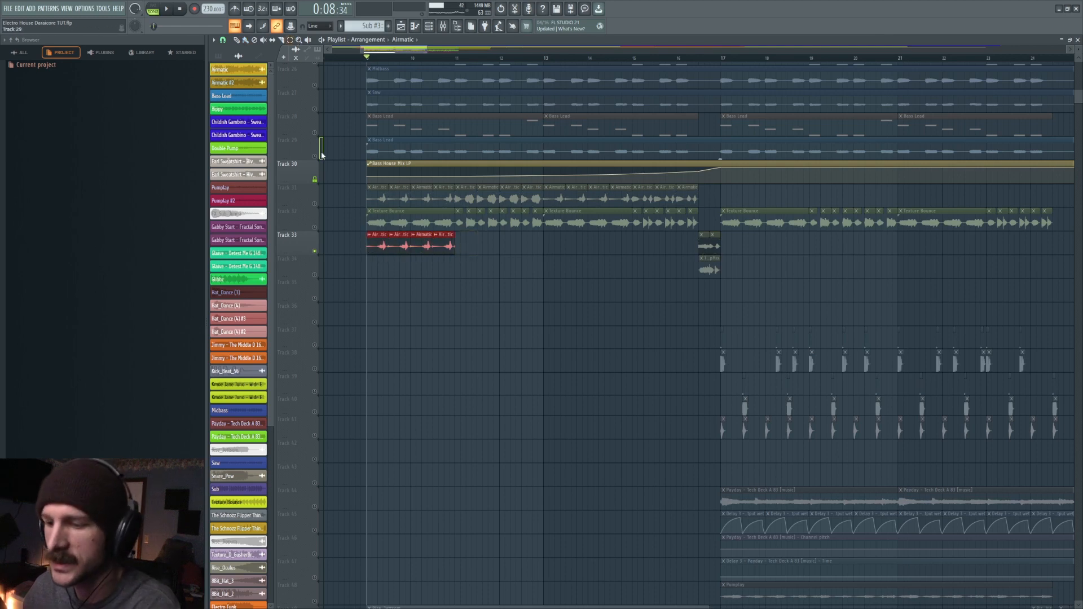
- Duplicate the four-clip Airmatic block three times along Track 33 and play the repeated row
{"action": "key", "text": "ctrl+b"}
{"action": "key", "text": "ctrl+b"}
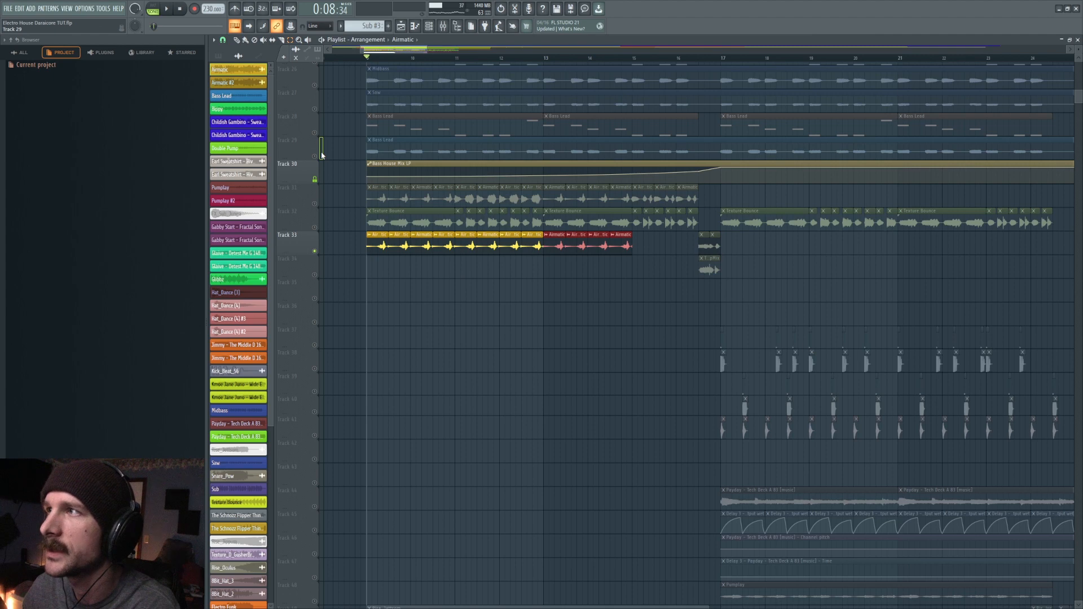
{"action": "key", "text": "ctrl+b"}
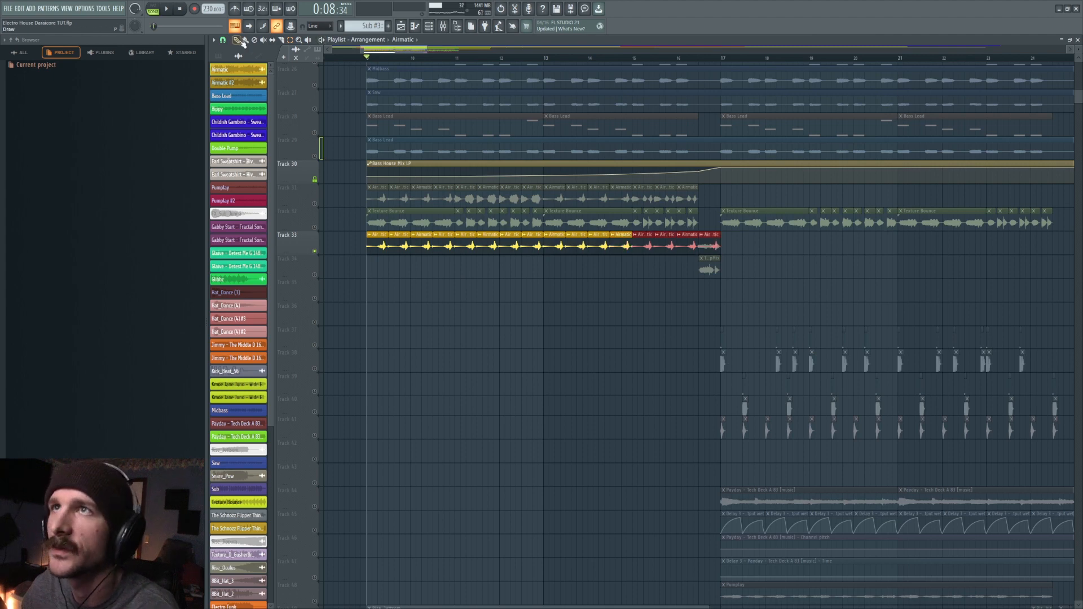
{"action": "left_click", "coordinate": [561, 319]}
{"action": "key", "text": "space"}
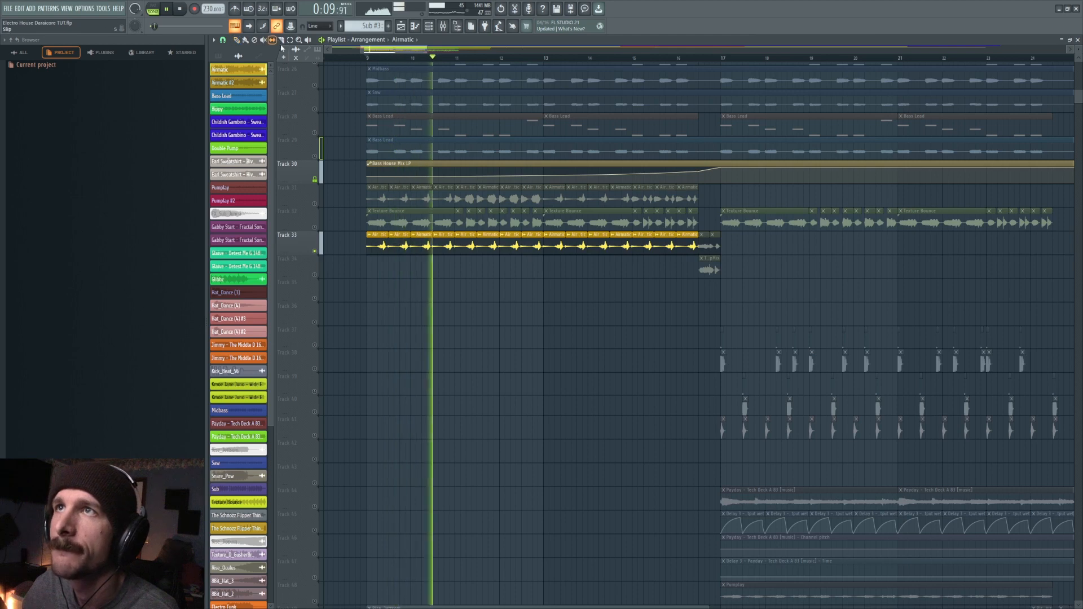
{"action": "key", "text": "space"}
- Slip the audio inside the four Airmatic clips of bars 11 and 12 on Track 33, auditioning different sample offsets
{"action": "scroll", "coordinate": [469, 176], "scroll_direction": "up", "scroll_amount": 4}
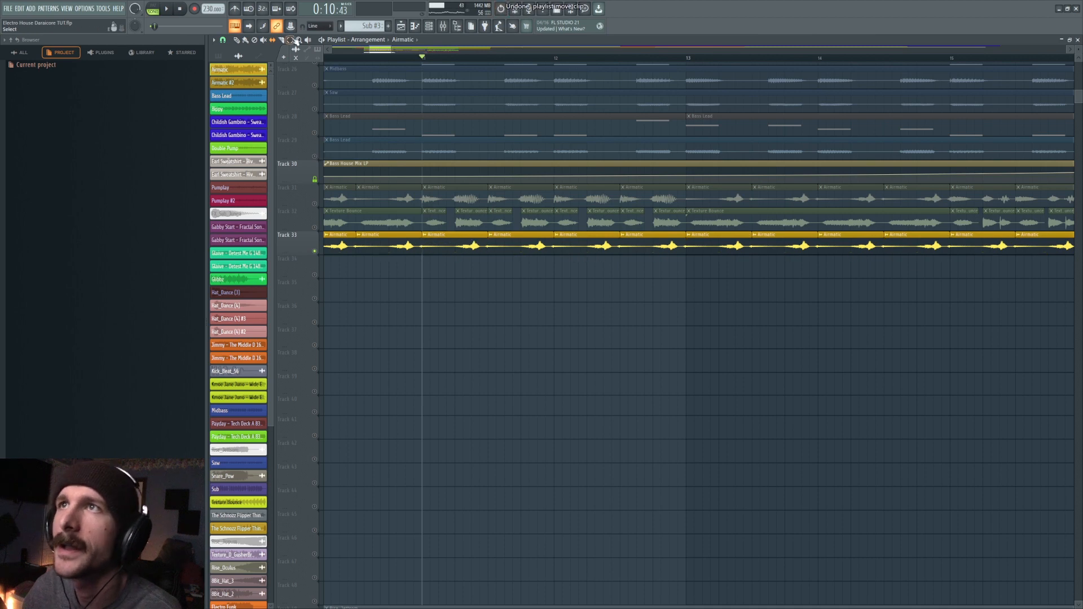
{"action": "left_click_drag", "start_coordinate": [666, 259], "coordinate": [784, 256]}
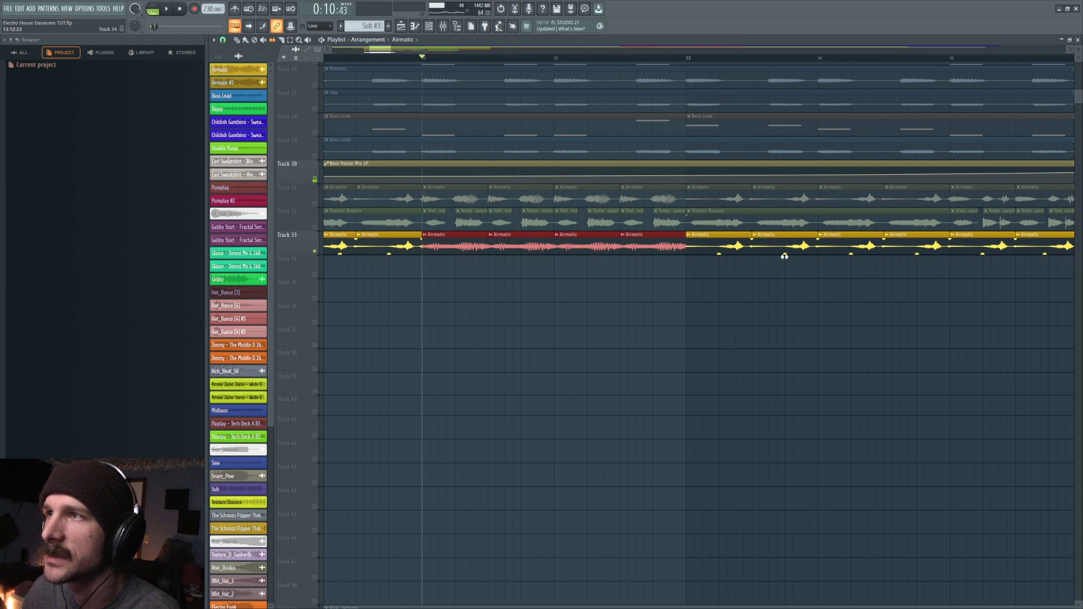
{"action": "key", "text": "space"}
{"action": "left_click_drag", "start_coordinate": [451, 251], "coordinate": [699, 257]}
{"action": "key", "text": "space"}
{"action": "key", "text": "space"}
{"action": "key", "text": "space"}
{"action": "left_click_drag", "start_coordinate": [457, 244], "coordinate": [648, 259]}
{"action": "key", "text": "space"}
{"action": "key", "text": "space"}
{"action": "key", "text": "space"}
{"action": "left_click_drag", "start_coordinate": [451, 248], "coordinate": [356, 246]}
{"action": "key", "text": "space"}
{"action": "key", "text": "space"}
{"action": "key", "text": "space"}
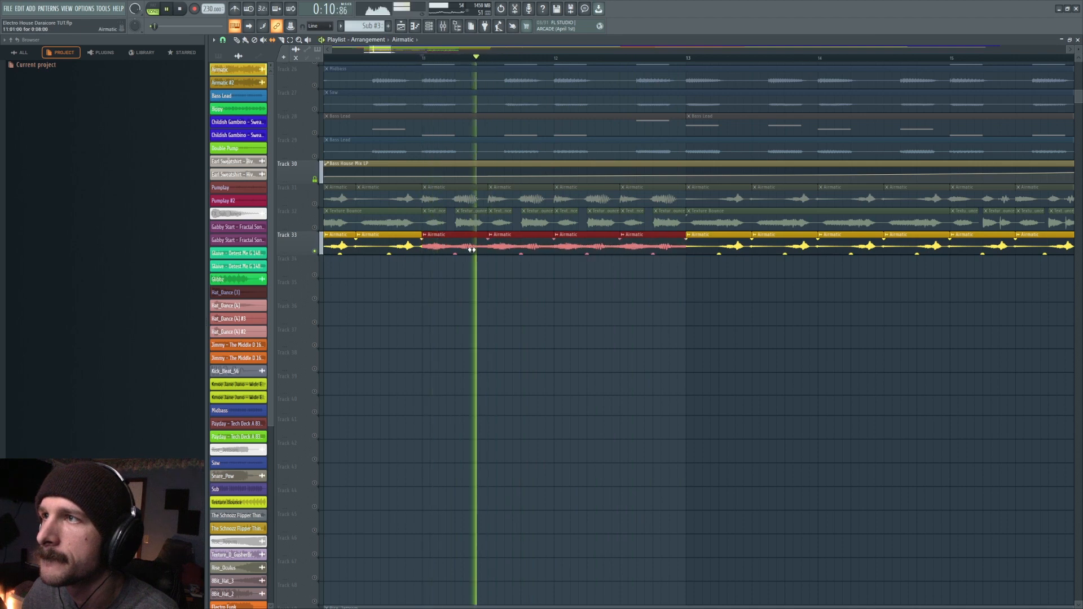
{"action": "key", "text": "space"}
- Shorten the four Airmatic clips in bars 11 and 12 to a quarter bar each and duplicate them into the gaps
{"action": "left_click_drag", "start_coordinate": [562, 235], "coordinate": [524, 234]}
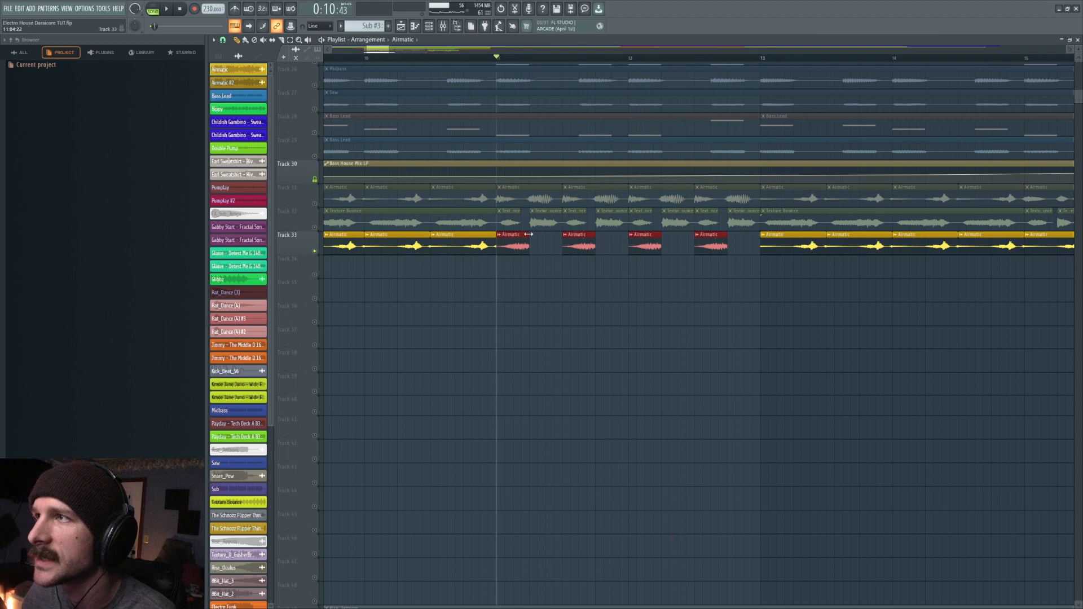
{"action": "scroll", "coordinate": [528, 234], "scroll_direction": "up", "scroll_amount": 3}
- Change the playlist snapping and slip the audio inside the duplicated quarter-bar Airmatic clips, auditioning the chopped pattern
{"action": "left_click", "coordinate": [223, 40]}
{"action": "left_click", "coordinate": [232, 80]}
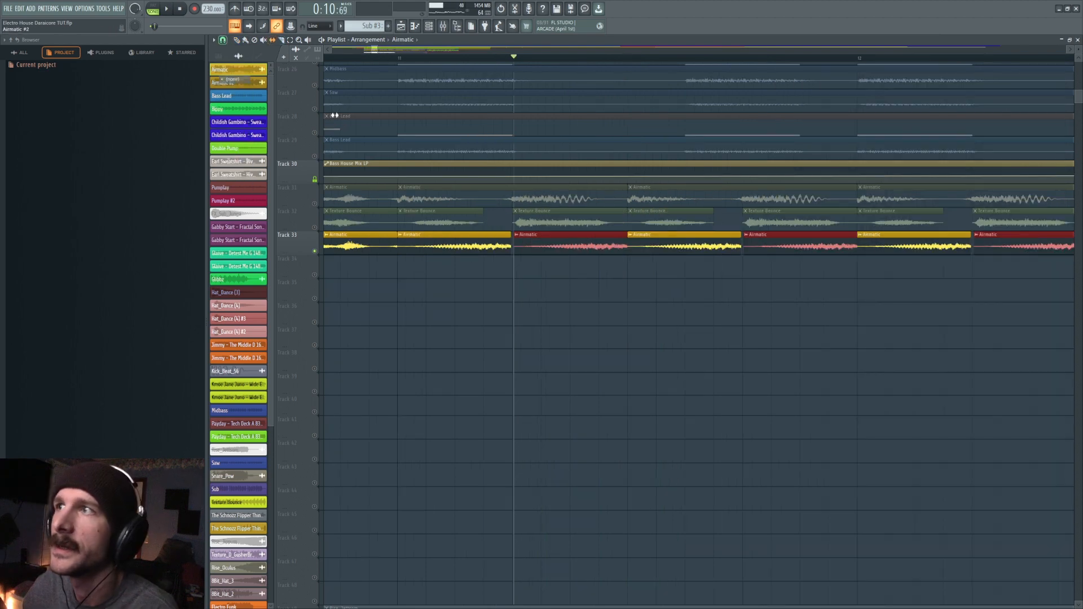
{"action": "left_click_drag", "start_coordinate": [552, 252], "coordinate": [457, 252]}
{"action": "key", "text": "space"}
{"action": "key", "text": "space"}
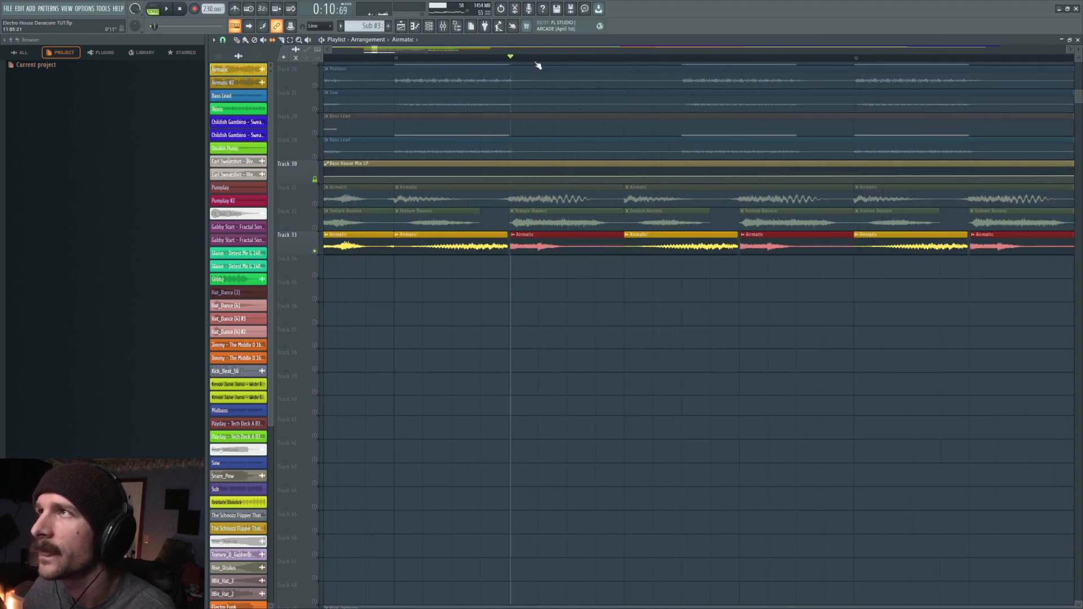
{"action": "scroll", "coordinate": [536, 65], "scroll_direction": "down", "scroll_amount": 2}
{"action": "key", "text": "space"}
{"action": "scroll", "coordinate": [536, 65], "scroll_direction": "down", "scroll_amount": 3}
{"action": "key", "text": "space"}
{"action": "key", "text": "space"}
{"action": "key", "text": "space"}
{"action": "left_click_drag", "start_coordinate": [712, 253], "coordinate": [698, 254]}
{"action": "key", "text": "space"}
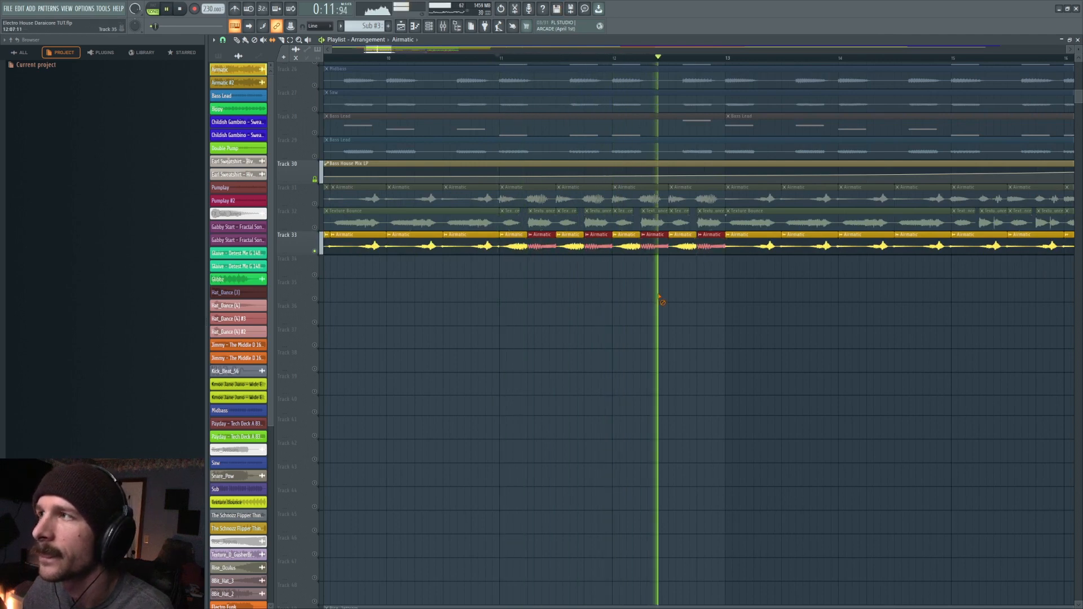
- Deselect the chopped Airmatic clips and save the project
{"action": "key", "text": "ctrl+d"}
{"action": "key", "text": "ctrl+s"}
{"action": "key", "text": "space"}
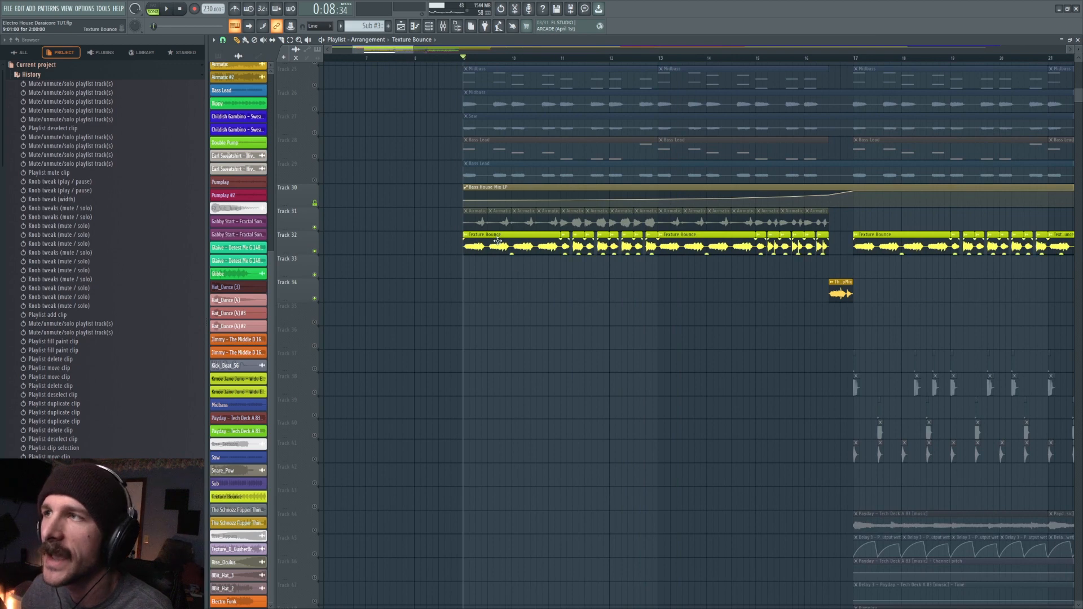
- Play the chopped Texture Bounce clips on Track 32 from bar 9 to examine their rhythm
{"action": "key", "text": "space"}
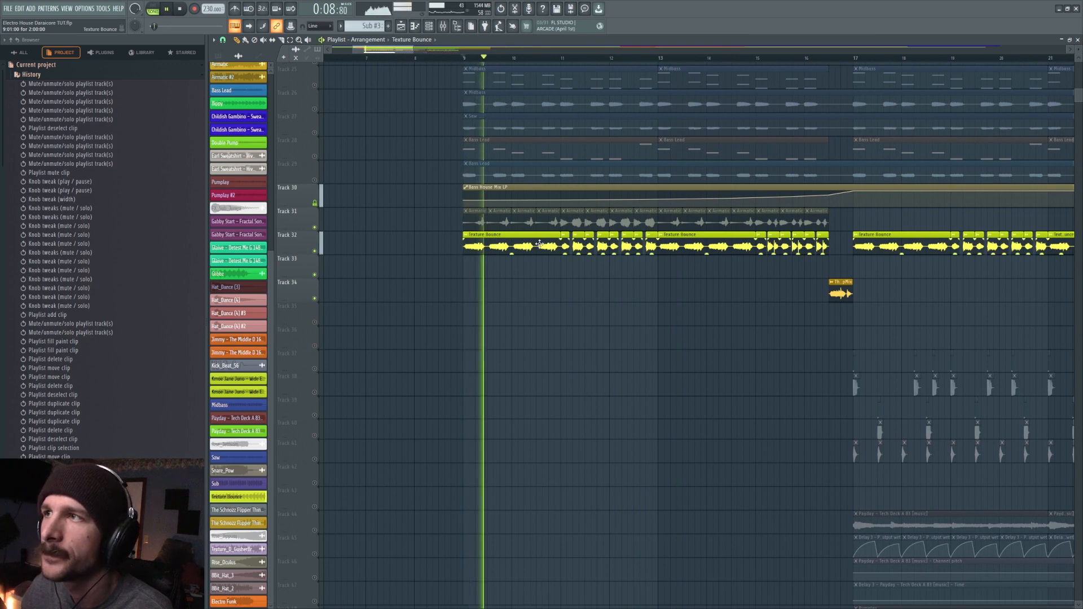
{"action": "key", "text": "space"}
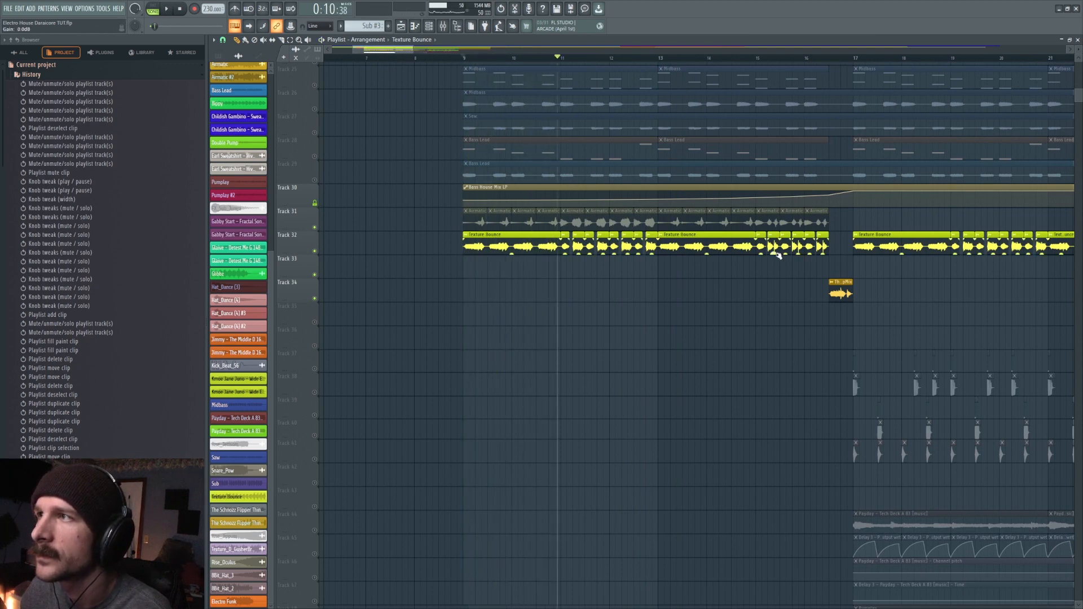
{"action": "key", "text": "space"}
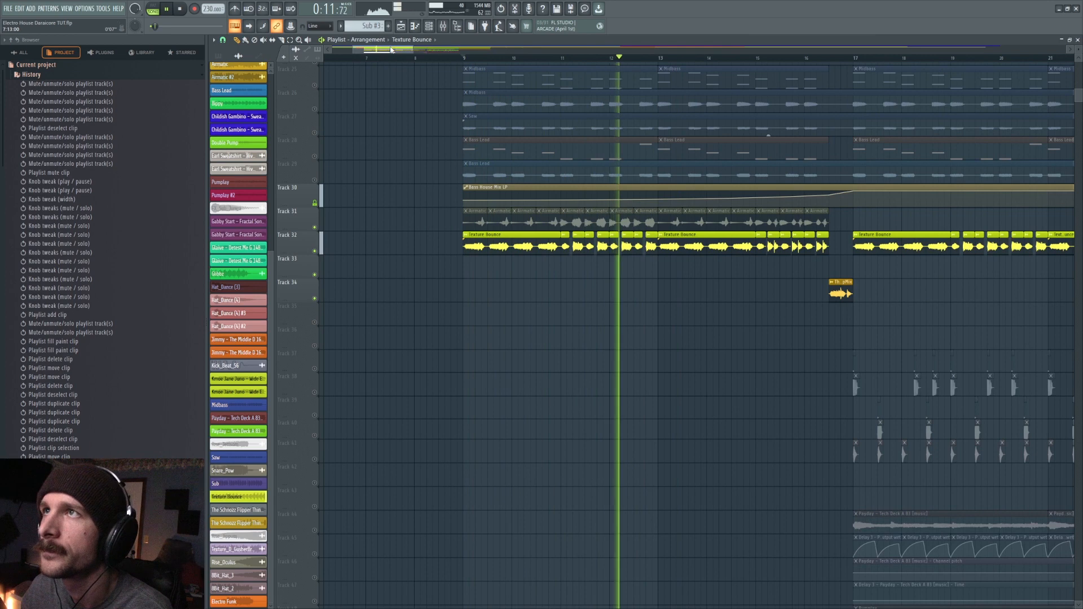
{"action": "key", "text": "space"}
{"action": "key", "text": "space"}
{"action": "key", "text": "space"}
{"action": "key", "text": "space"}
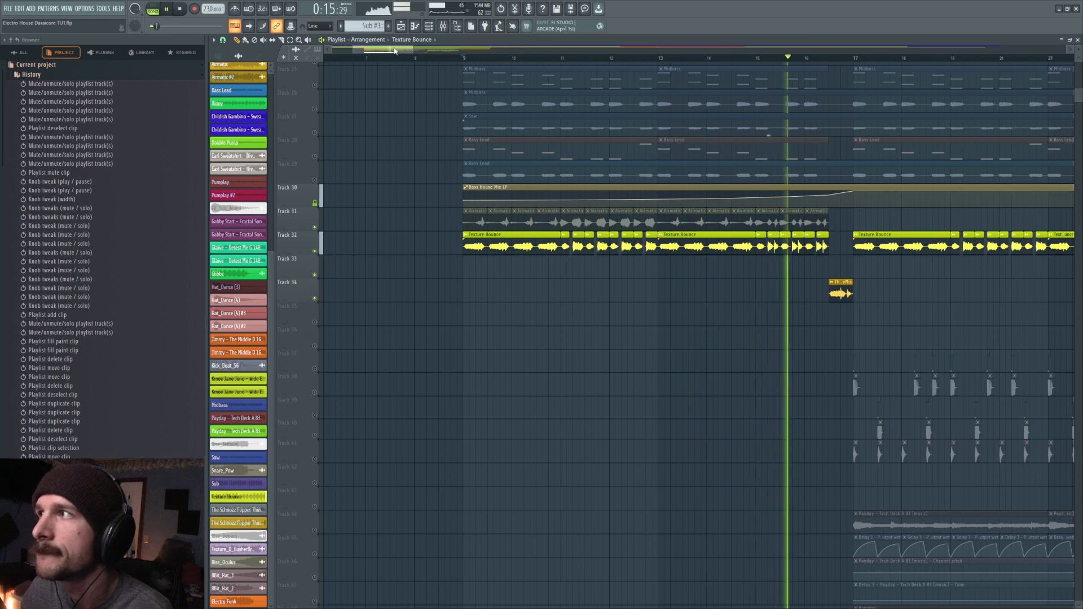
{"action": "key", "text": "space"}
- Play the end of the Texture Bounce section and examine the Schnozz Flipper Thing fill at bar 16 on Track 34
{"action": "left_click_drag", "start_coordinate": [384, 51], "coordinate": [403, 52]}
{"action": "left_click", "coordinate": [597, 284]}
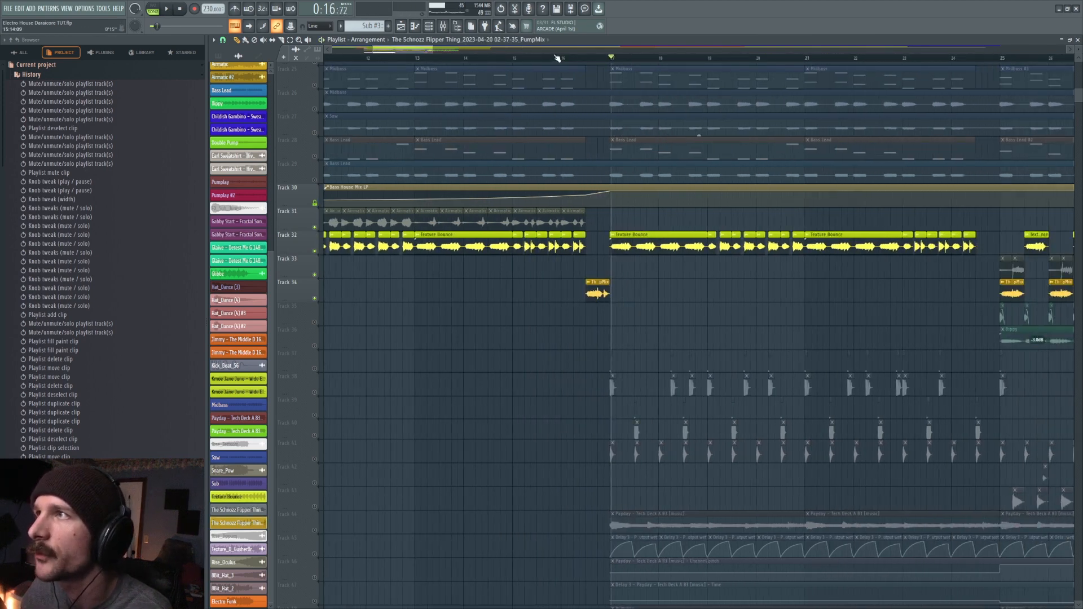
{"action": "scroll", "coordinate": [553, 55], "scroll_direction": "up", "scroll_amount": 3}
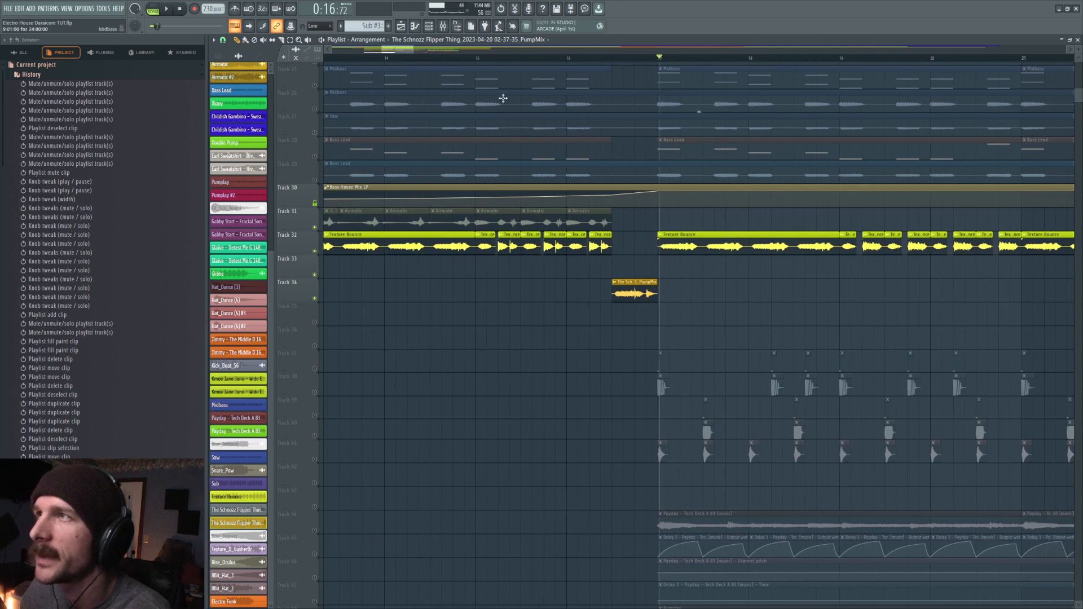
{"action": "left_click", "coordinate": [476, 58]}
{"action": "key", "text": "space"}
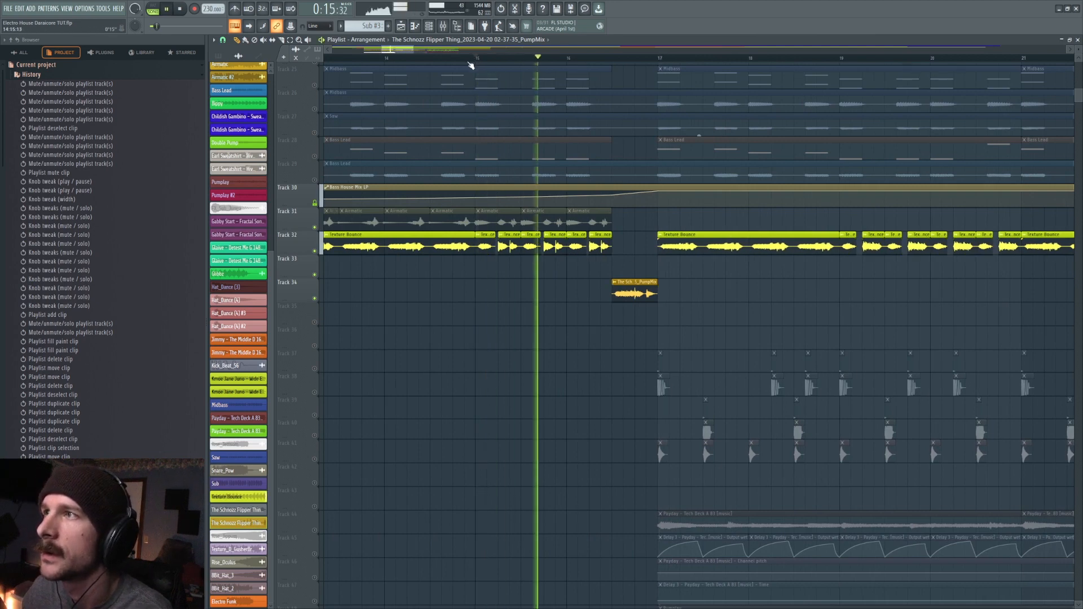
{"action": "scroll", "coordinate": [584, 61], "scroll_direction": "up", "scroll_amount": 4}
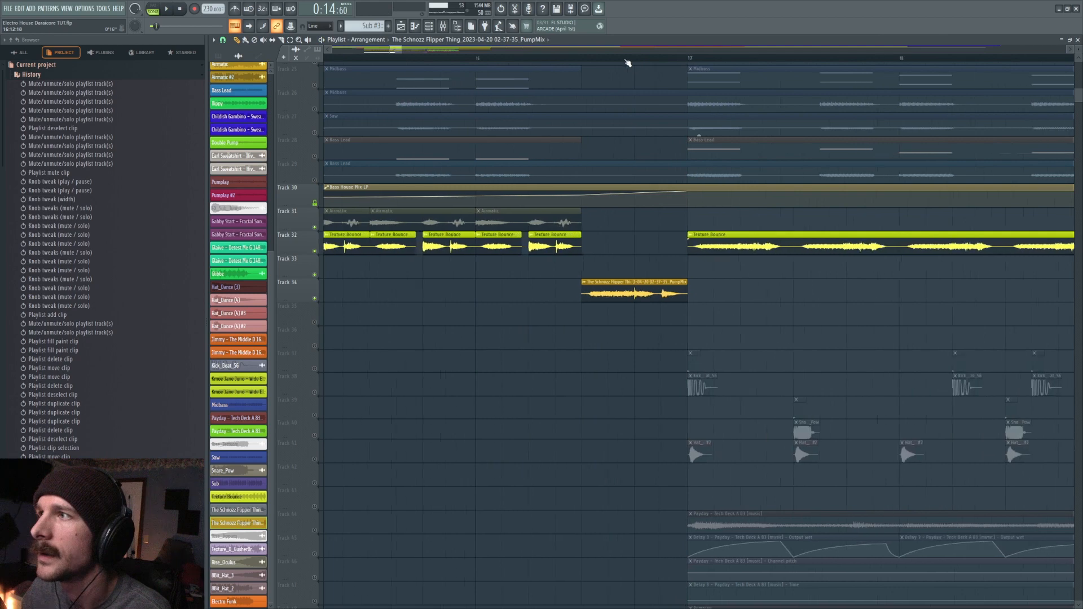
{"action": "key", "text": "space"}
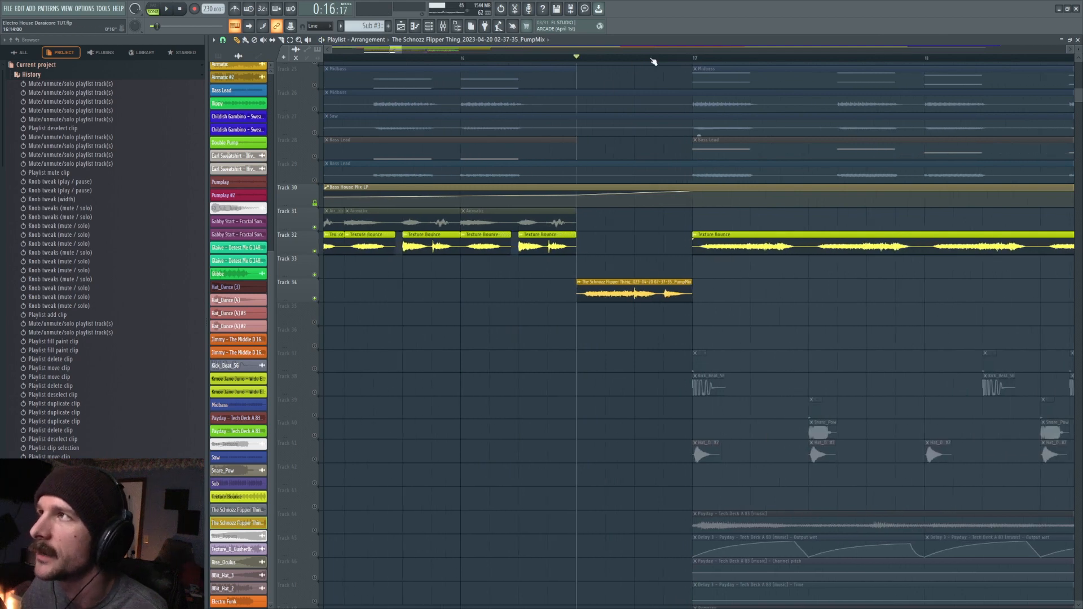
{"action": "scroll", "coordinate": [653, 61], "scroll_direction": "down", "scroll_amount": 8}
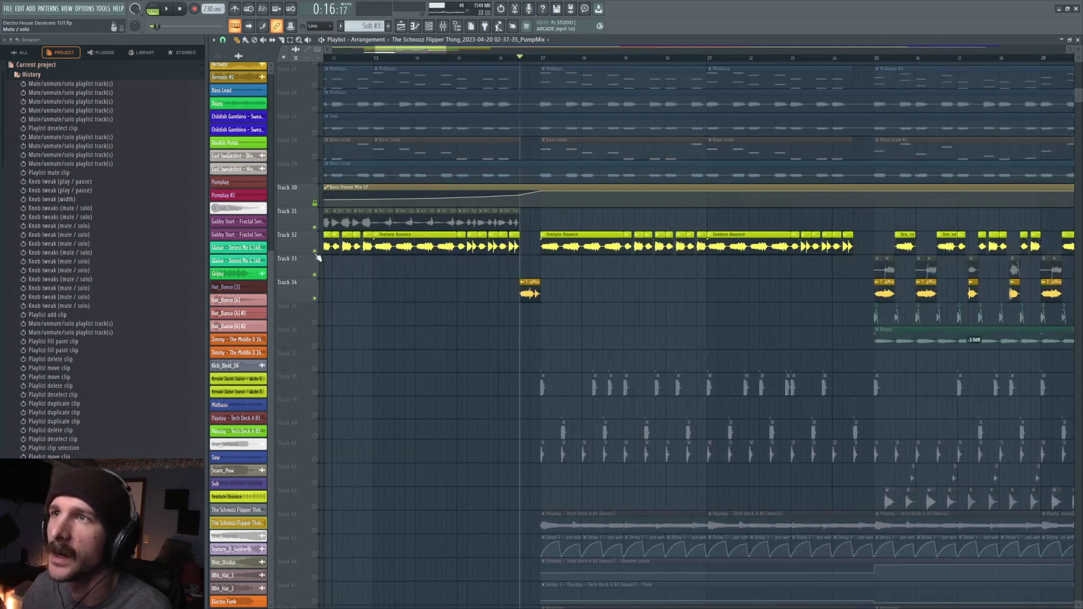
- Take Tracks 32 to 34 out of solo and play the full arrangement briefly around bar 15
{"action": "right_click", "coordinate": [317, 254]}
{"action": "left_click", "coordinate": [459, 59]}
{"action": "key", "text": "space"}
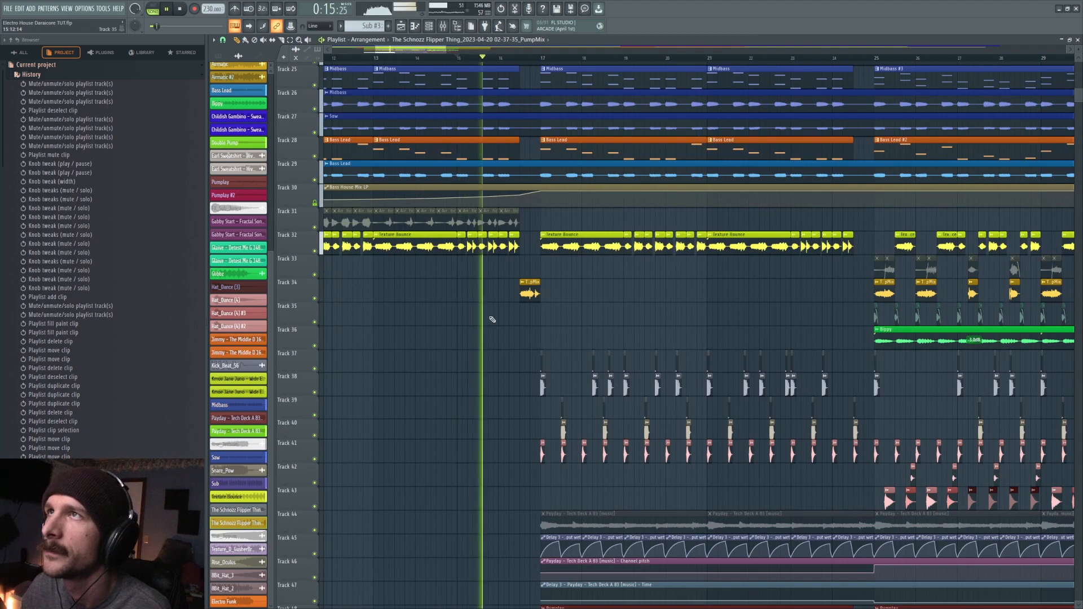
{"action": "key", "text": "space"}
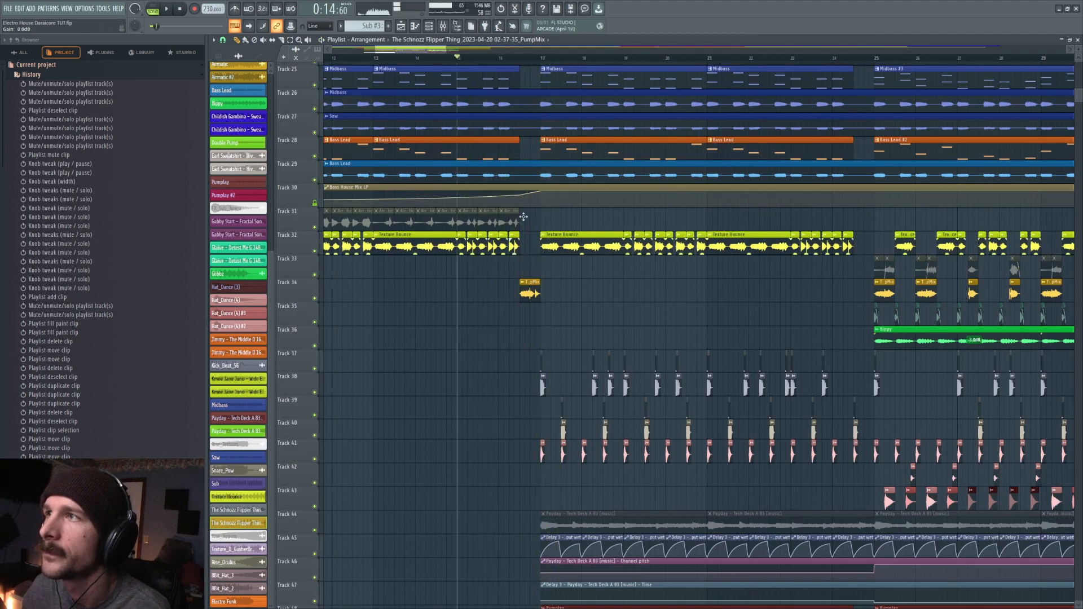
- Move the playback position to bar 17 and solo the Texture Bounce clips on Track 32
{"action": "left_click", "coordinate": [542, 61]}
{"action": "scroll", "coordinate": [562, 65], "scroll_direction": "up", "scroll_amount": 4}
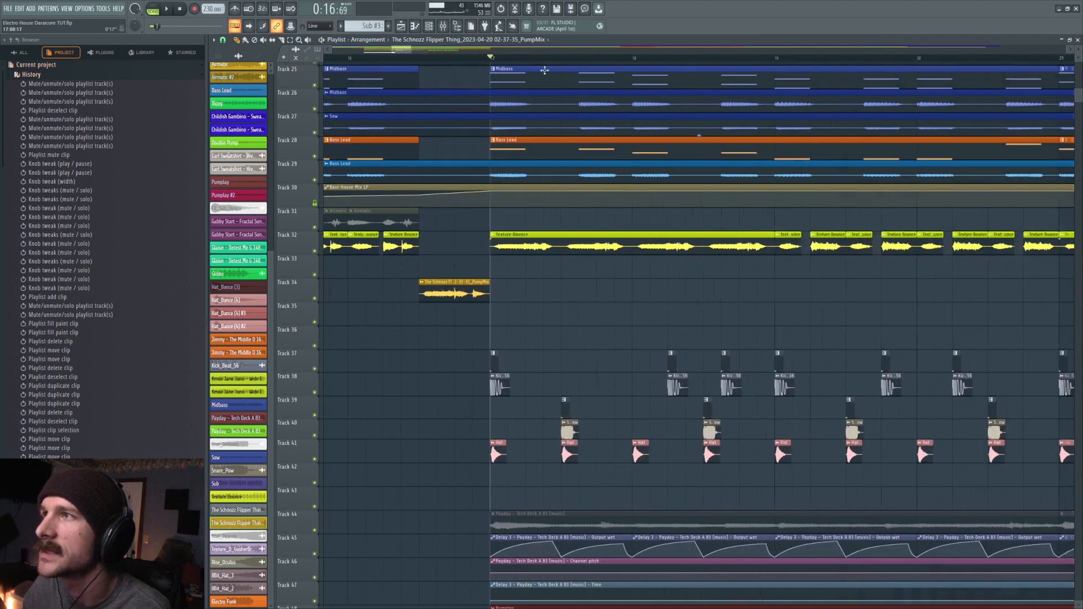
{"action": "right_click", "coordinate": [315, 253]}
{"action": "scroll", "coordinate": [495, 60], "scroll_direction": "down", "scroll_amount": 5}
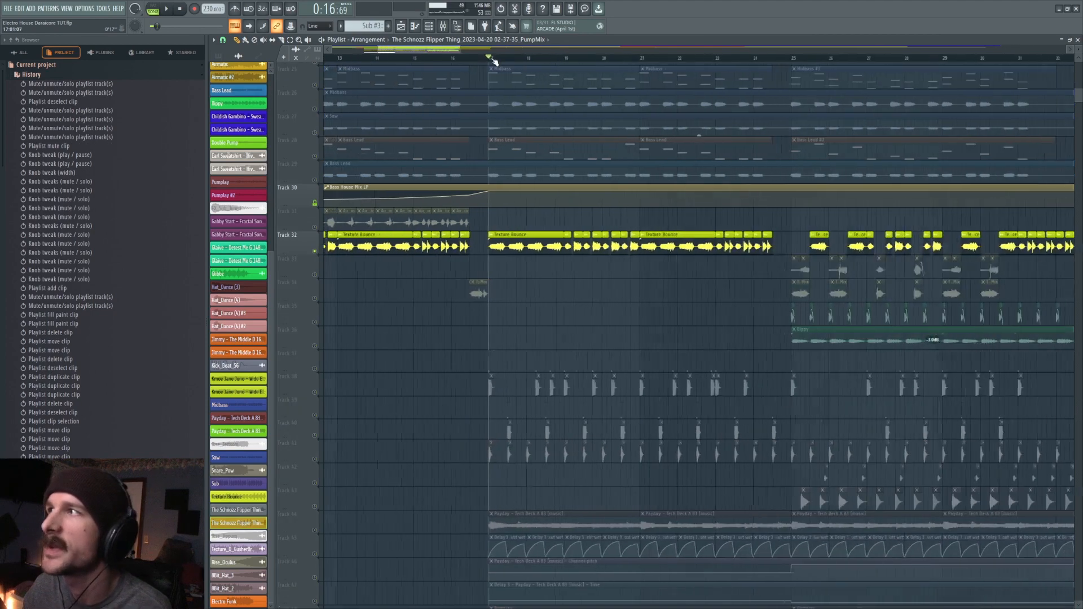
{"action": "scroll", "coordinate": [442, 61], "scroll_direction": "down", "scroll_amount": 2}
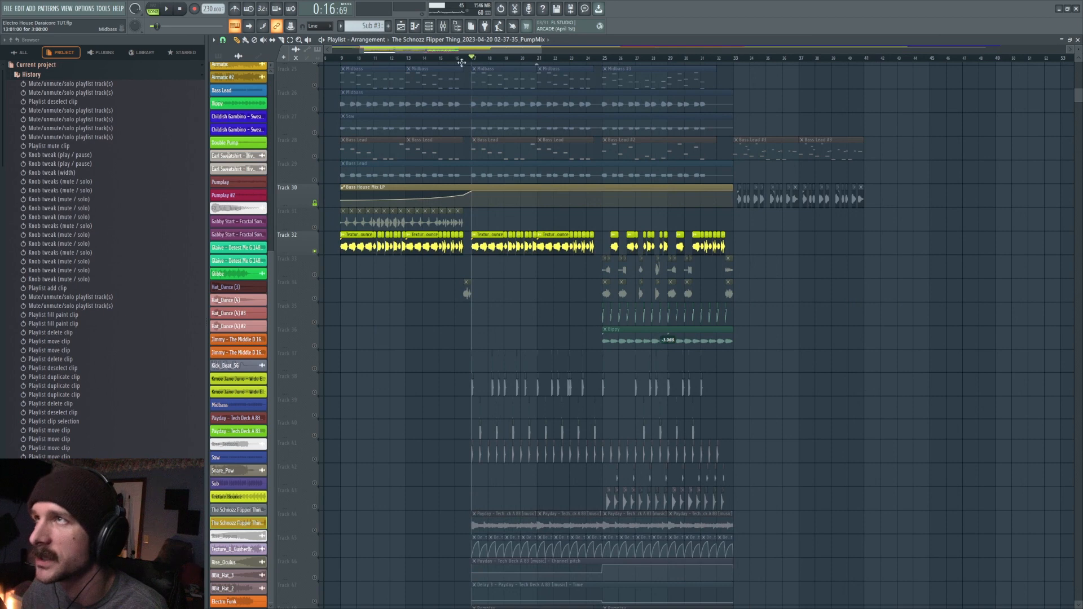
- Unmute Tracks 33, 34 and 35, and unmute the Airmatic #2 clips on Track 33 from bar 25
{"action": "scroll", "coordinate": [524, 62], "scroll_direction": "right", "scroll_amount": 3}
{"action": "scroll", "coordinate": [525, 62], "scroll_direction": "up", "scroll_amount": 5}
{"action": "left_click", "coordinate": [314, 275]}
{"action": "left_click", "coordinate": [315, 298]}
{"action": "left_click", "coordinate": [315, 322]}
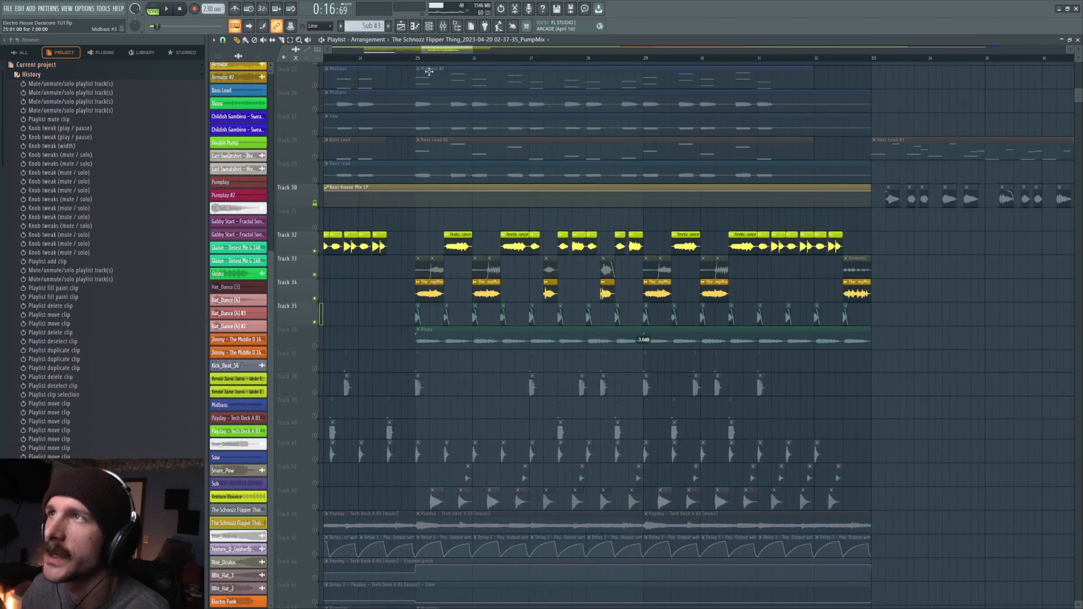
{"action": "left_click", "coordinate": [263, 41]}
{"action": "left_click_drag", "start_coordinate": [422, 267], "coordinate": [748, 265]}
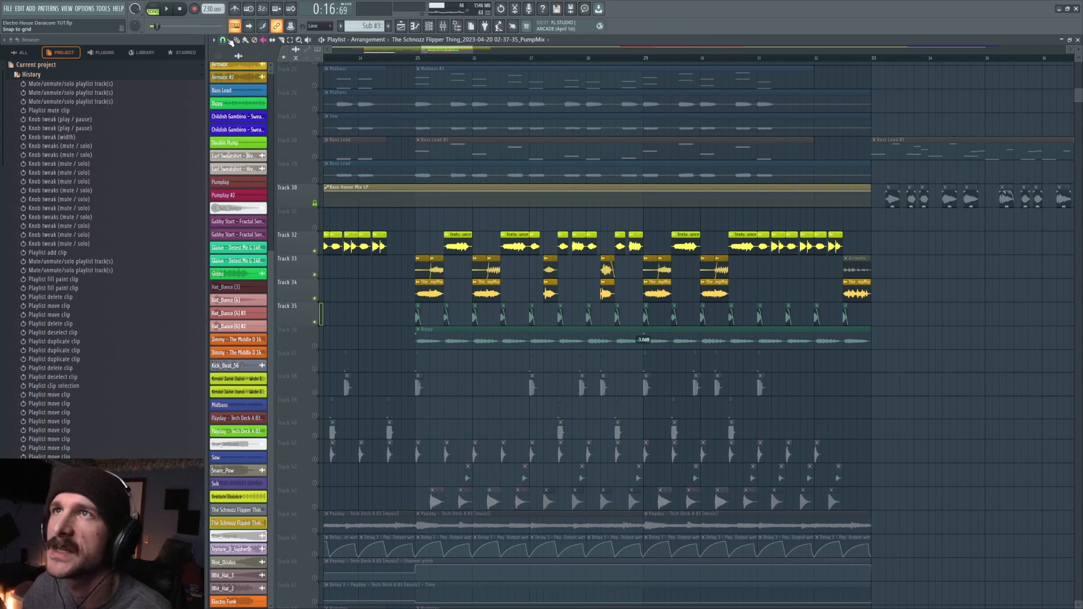
- Examine the time-stretching settings of the first Airmatic #2 clip on Track 33, undoing any accidental change
{"action": "double_click", "coordinate": [436, 267]}
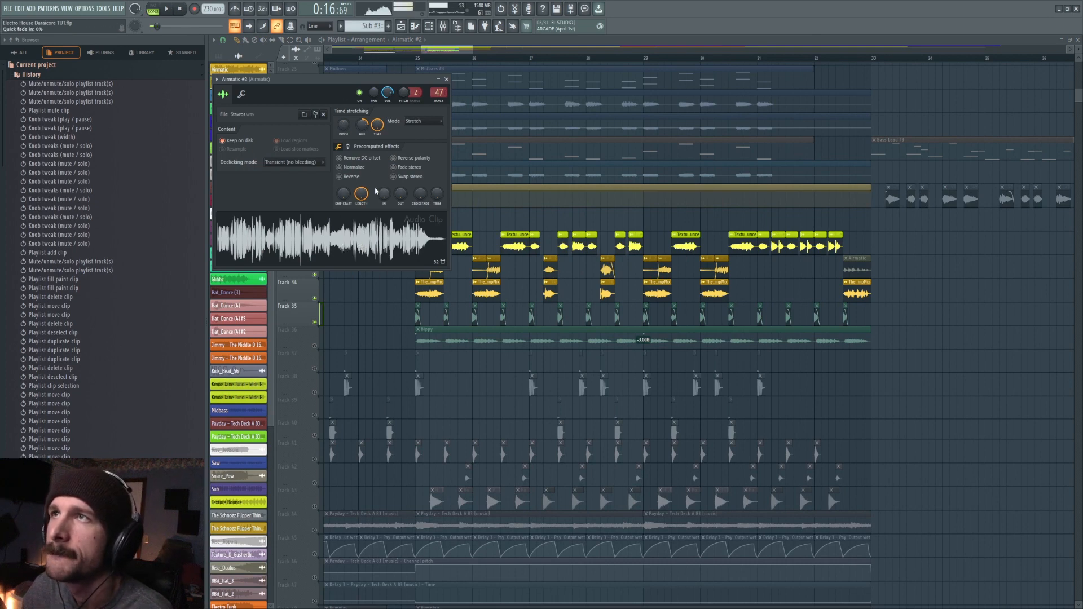
{"action": "right_click", "coordinate": [364, 123]}
{"action": "left_click", "coordinate": [373, 131]}
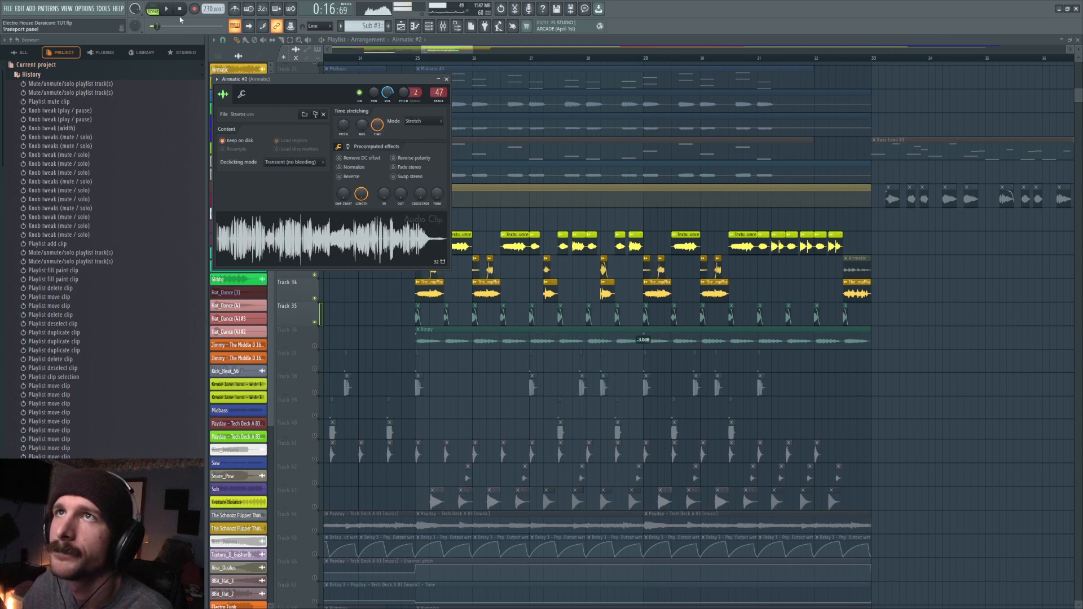
{"action": "left_click", "coordinate": [180, 10]}
{"action": "key", "text": "ctrl+z"}
{"action": "key", "text": "Escape"}
- Set the playback position to bar 25 and recheck the Airmatic #2 sample's pitch and stretch settings
{"action": "left_click", "coordinate": [416, 56]}
{"action": "scroll", "coordinate": [416, 57], "scroll_direction": "up", "scroll_amount": 3}
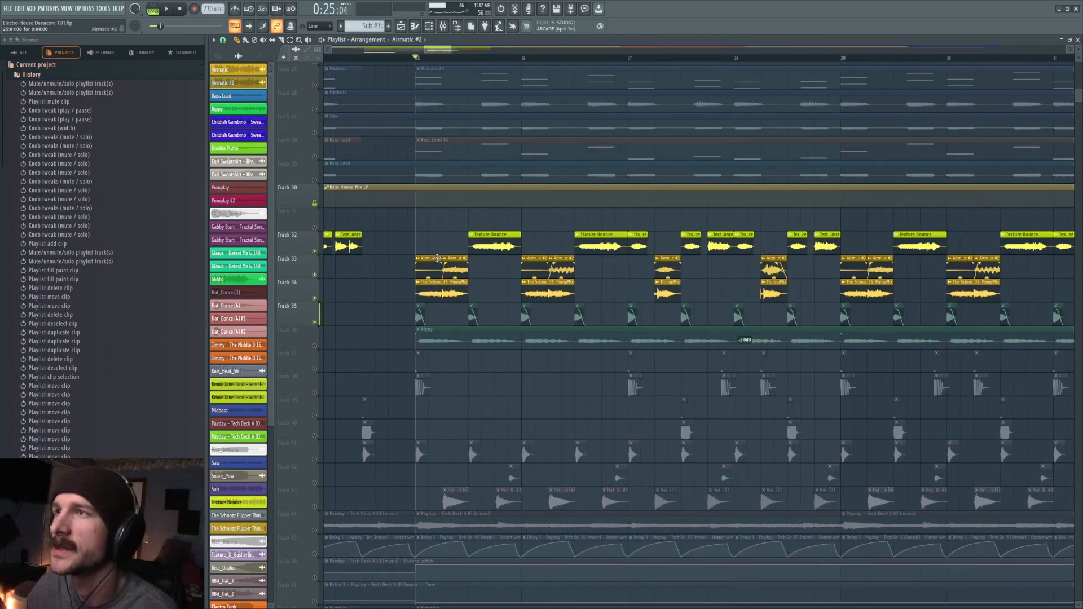
{"action": "double_click", "coordinate": [436, 266]}
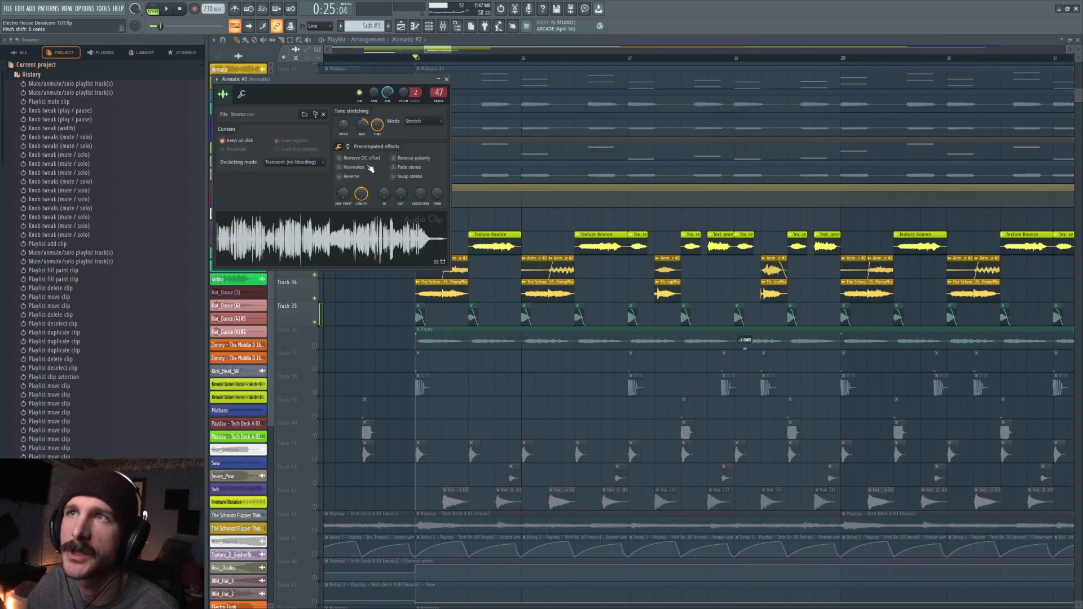
{"action": "key", "text": "Escape"}
- Unmute Track 16 to compare it, and isolate the Airmatic #2 and Schnozz Flipper Thing clips on Tracks 33 and 34
{"action": "scroll", "coordinate": [448, 248], "scroll_direction": "up", "scroll_amount": 6}
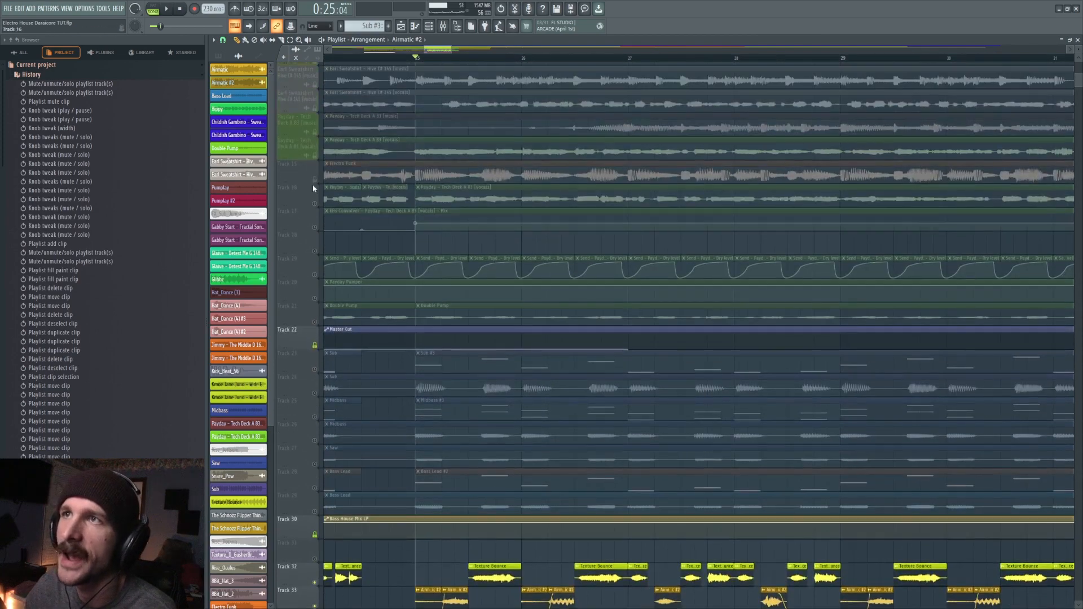
{"action": "left_click", "coordinate": [314, 204]}
{"action": "scroll", "coordinate": [502, 248], "scroll_direction": "down", "scroll_amount": 2}
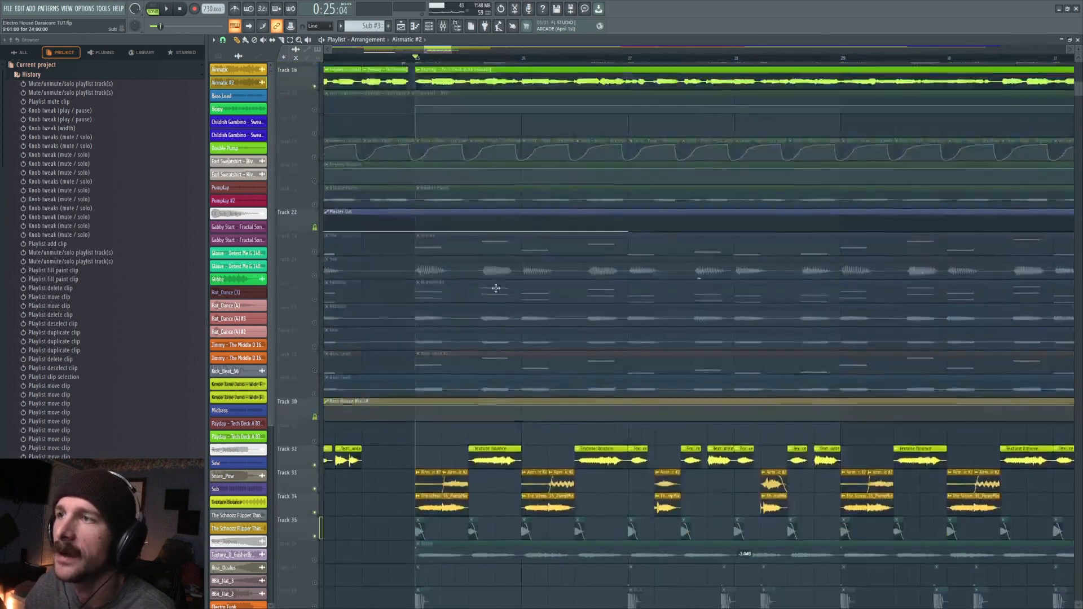
{"action": "scroll", "coordinate": [492, 283], "scroll_direction": "down", "scroll_amount": 4}
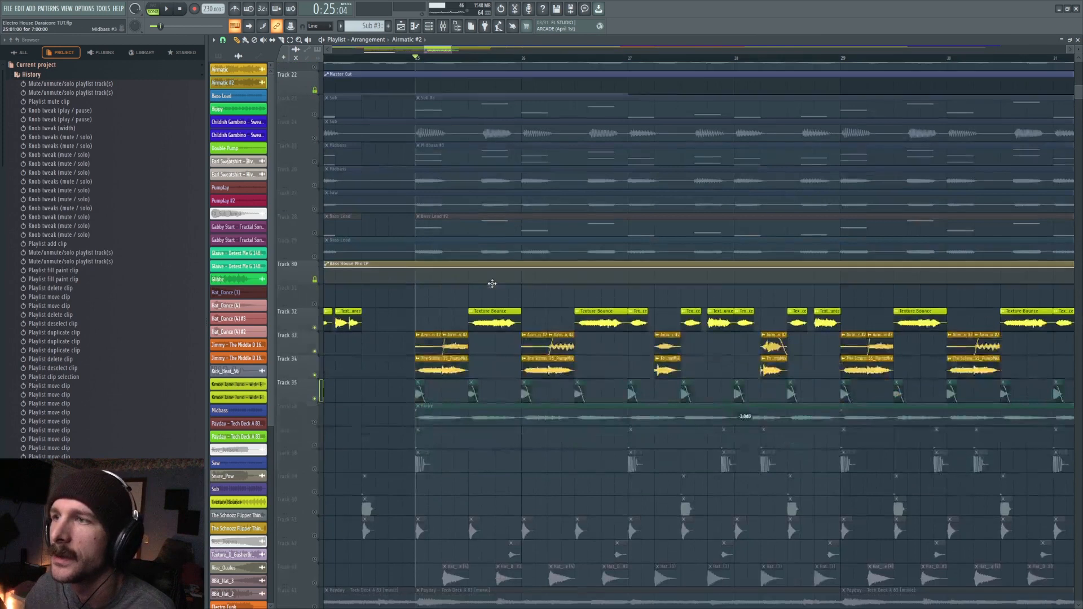
{"action": "right_click", "coordinate": [315, 347]}
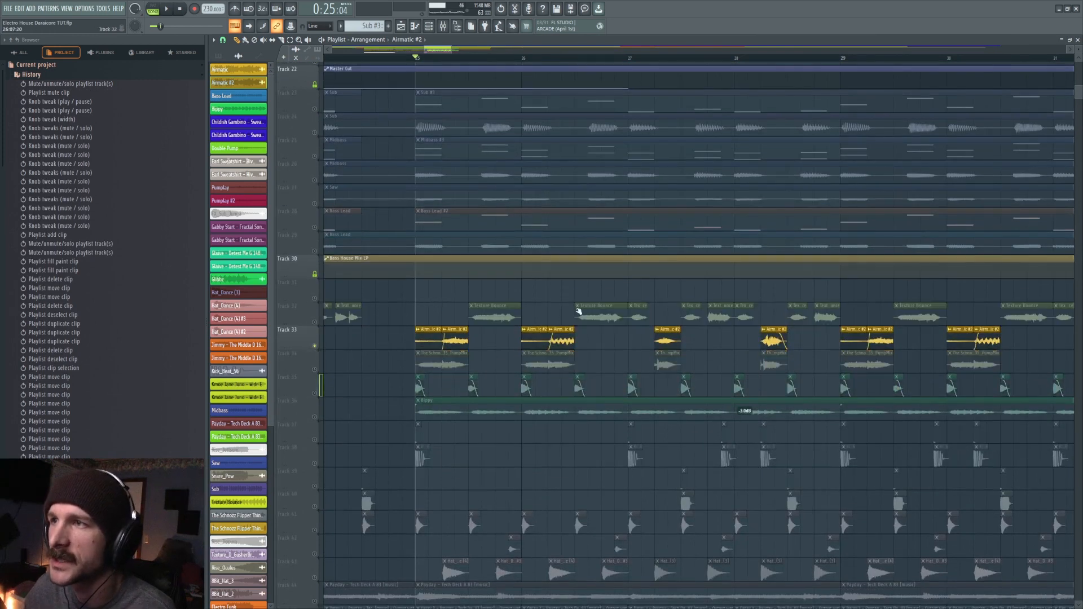
{"action": "left_click", "coordinate": [315, 369]}
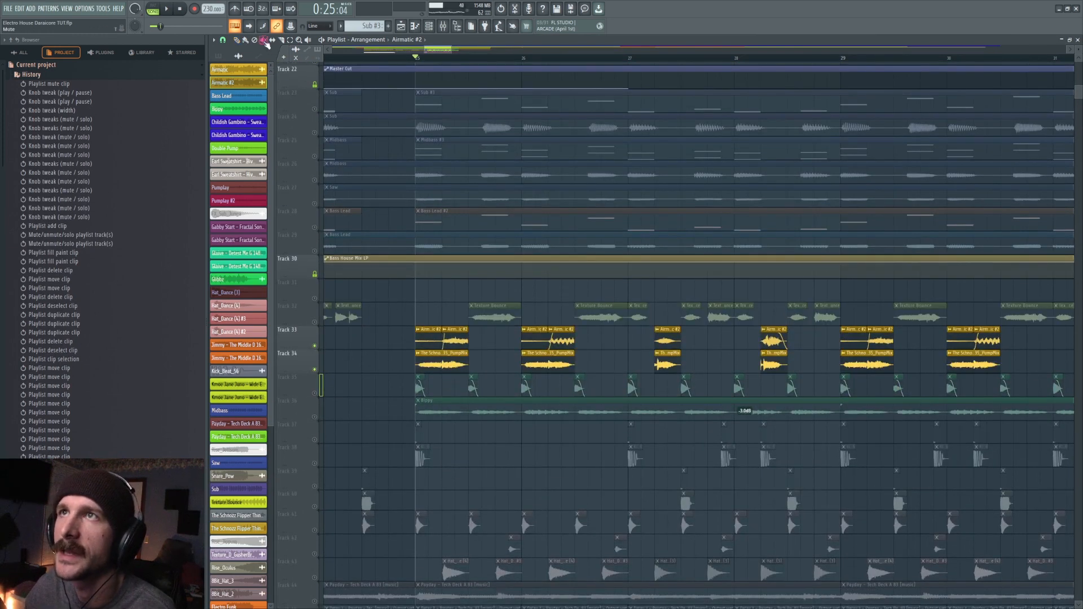
- Mute the Airmatic #2 clips on Track 33, unmute Track 32, and play the Texture Bounce and Schnozz Flipper Thing pattern from bar 25
{"action": "scroll", "coordinate": [487, 61], "scroll_direction": "down", "scroll_amount": 3}
{"action": "left_click_drag", "start_coordinate": [451, 343], "coordinate": [512, 340]}
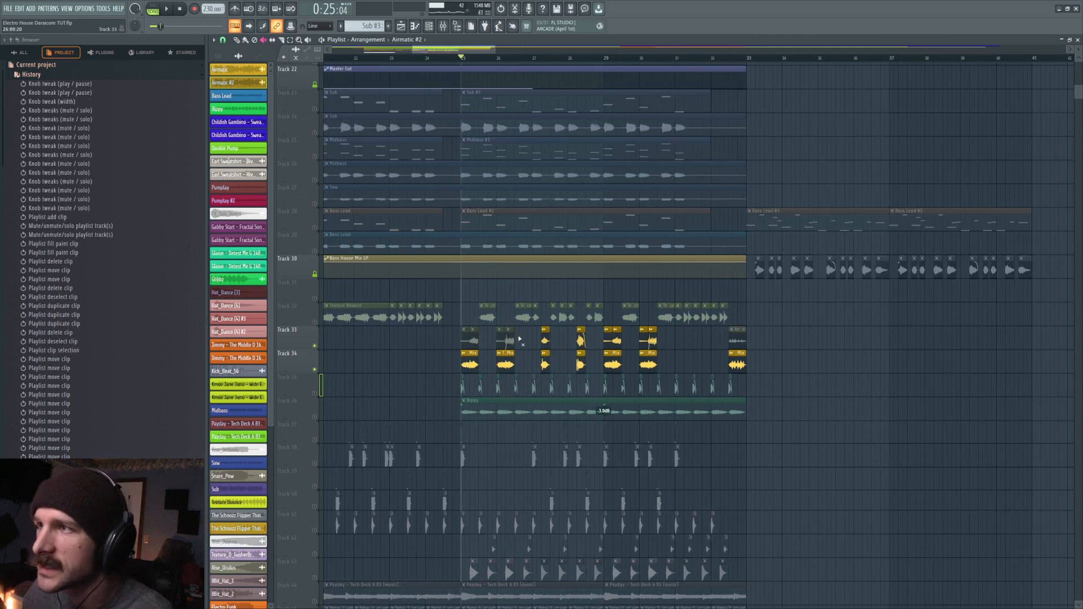
{"action": "left_click", "coordinate": [314, 322]}
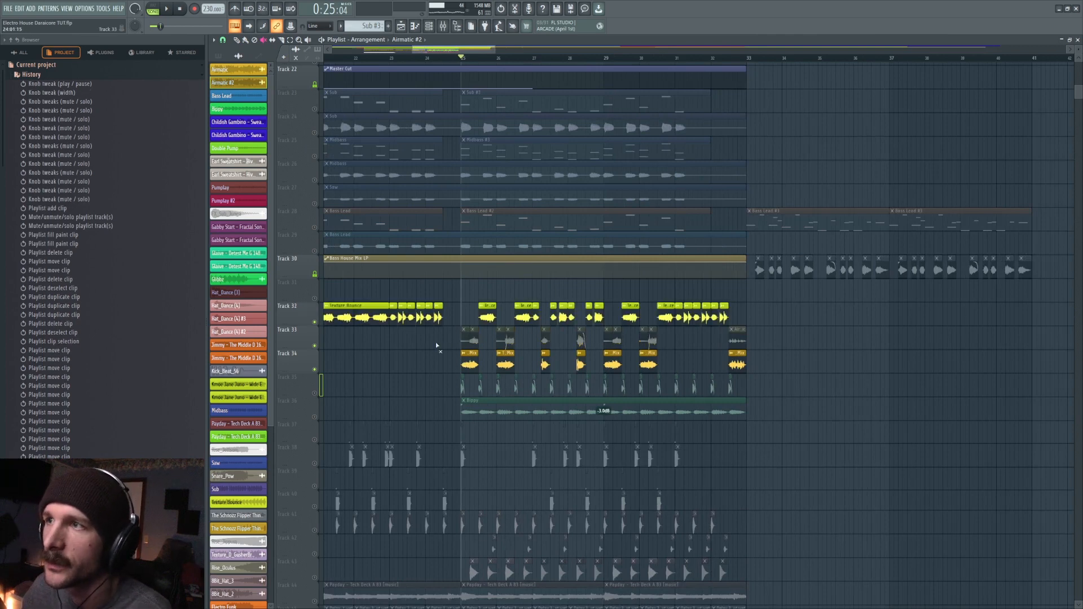
{"action": "key", "text": "space"}
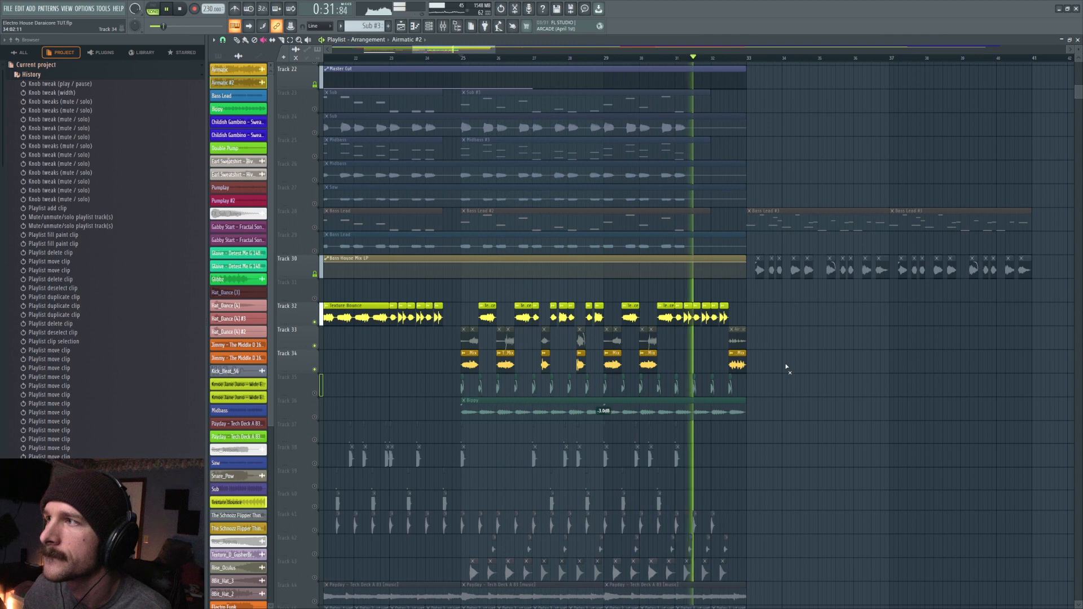
{"action": "key", "text": "space"}
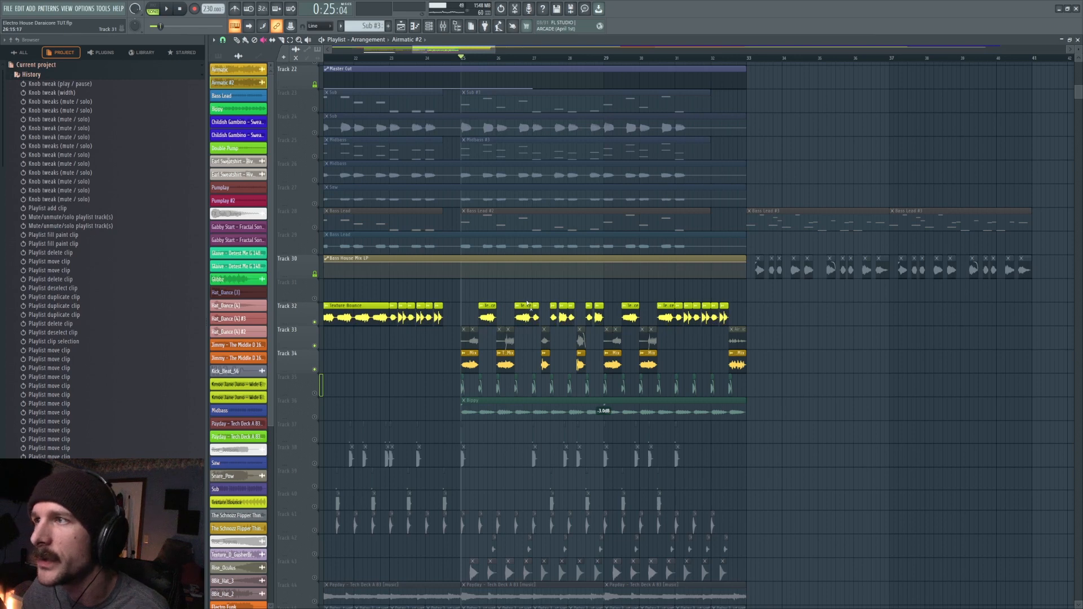
- Compare the pattern at bars 27, 29, 31 and 23, and replay Tracks 32 and 34 from bar 25
{"action": "left_click", "coordinate": [532, 60]}
{"action": "left_click", "coordinate": [604, 60]}
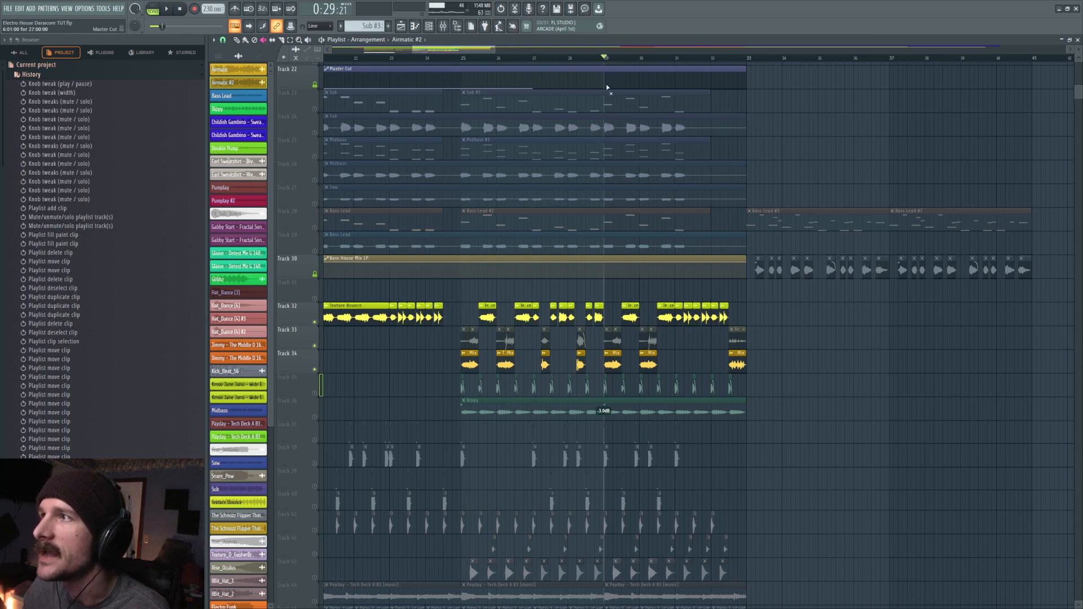
{"action": "left_click", "coordinate": [675, 59]}
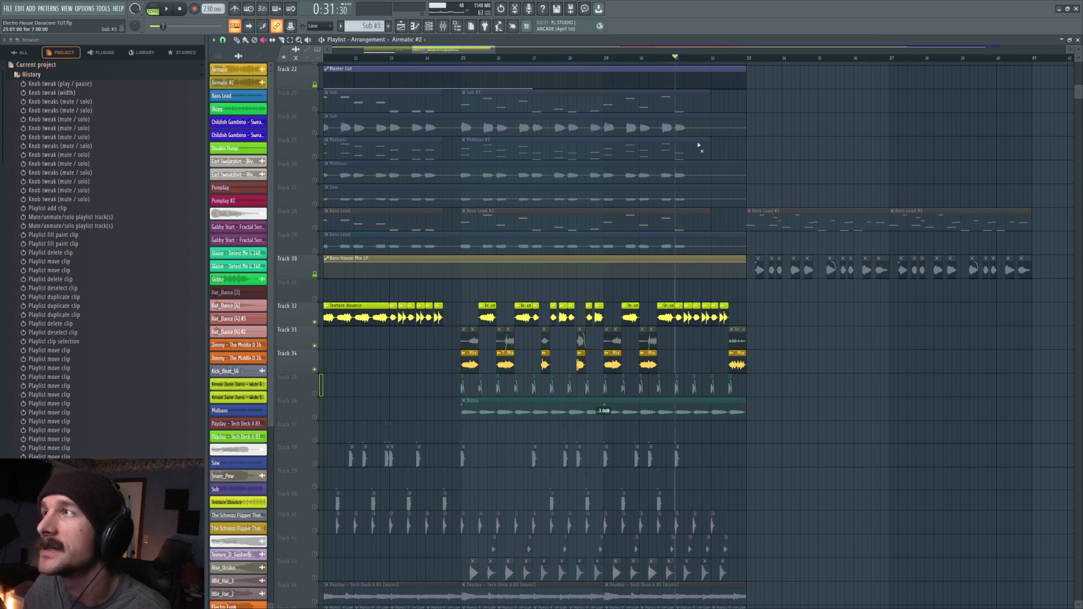
{"action": "left_click", "coordinate": [390, 58]}
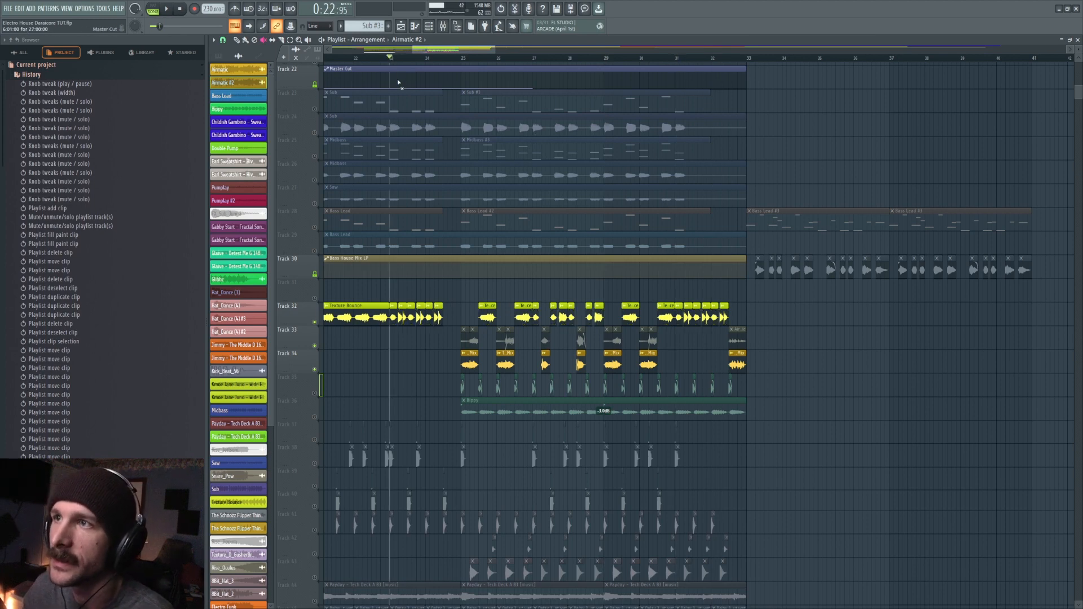
{"action": "left_click", "coordinate": [676, 58]}
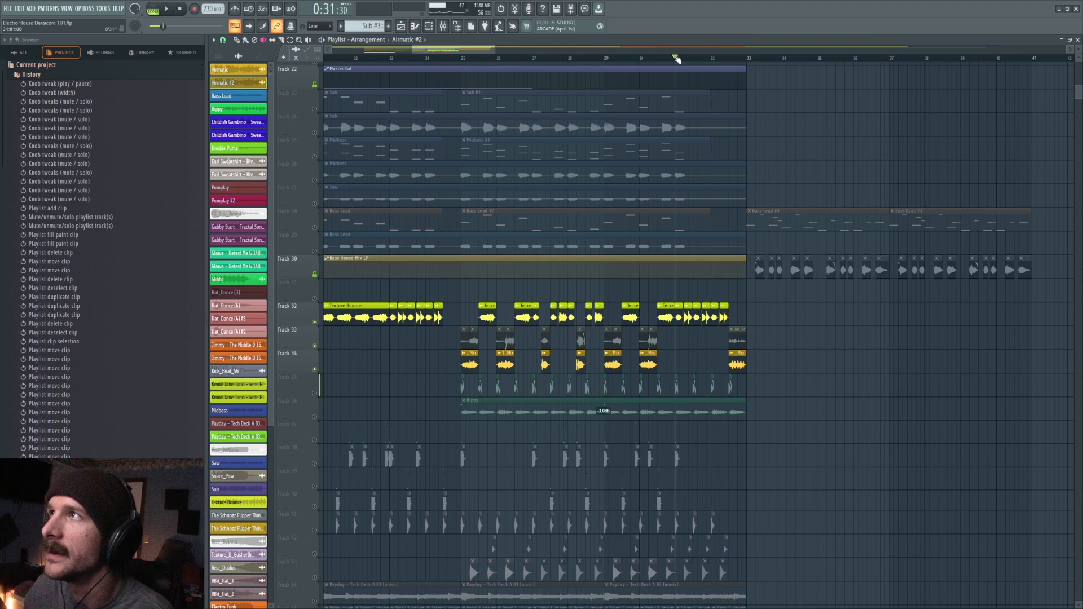
{"action": "left_click", "coordinate": [461, 59]}
{"action": "key", "text": "space"}
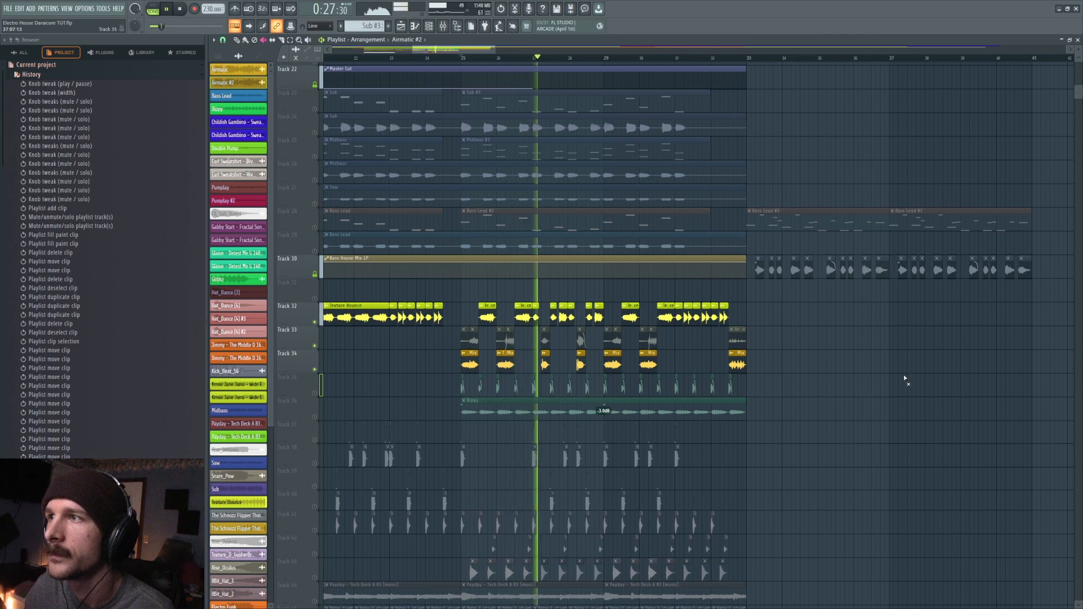
{"action": "key", "text": "space"}
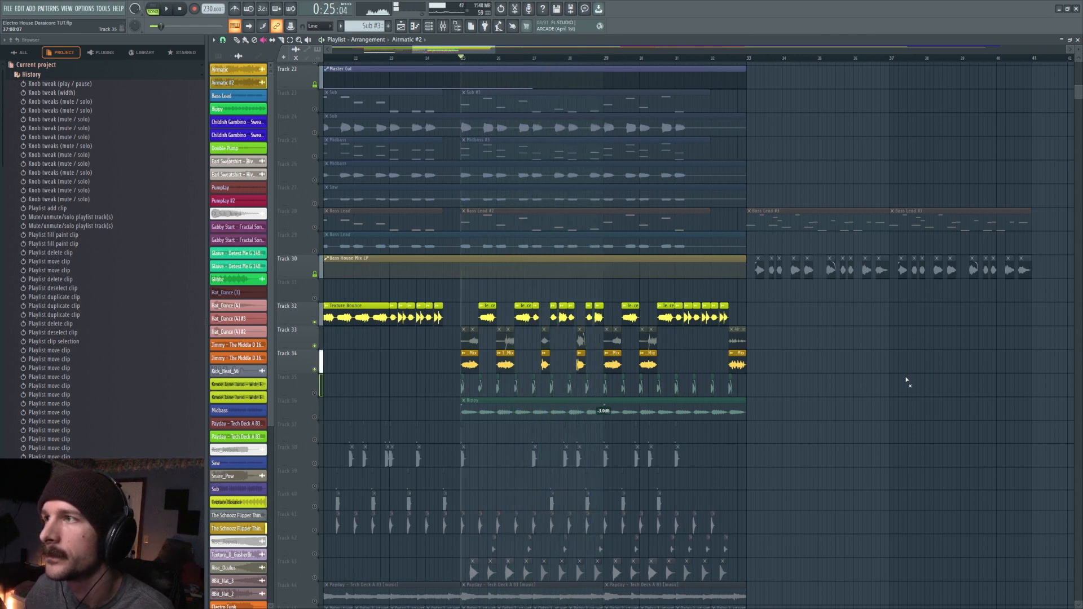
- Isolate Tracks 35 and 36 and unmute all the short green clips on Track 35
{"action": "scroll", "coordinate": [905, 380], "scroll_direction": "down", "scroll_amount": 1}
{"action": "right_click", "coordinate": [314, 345]}
{"action": "left_click", "coordinate": [314, 323]}
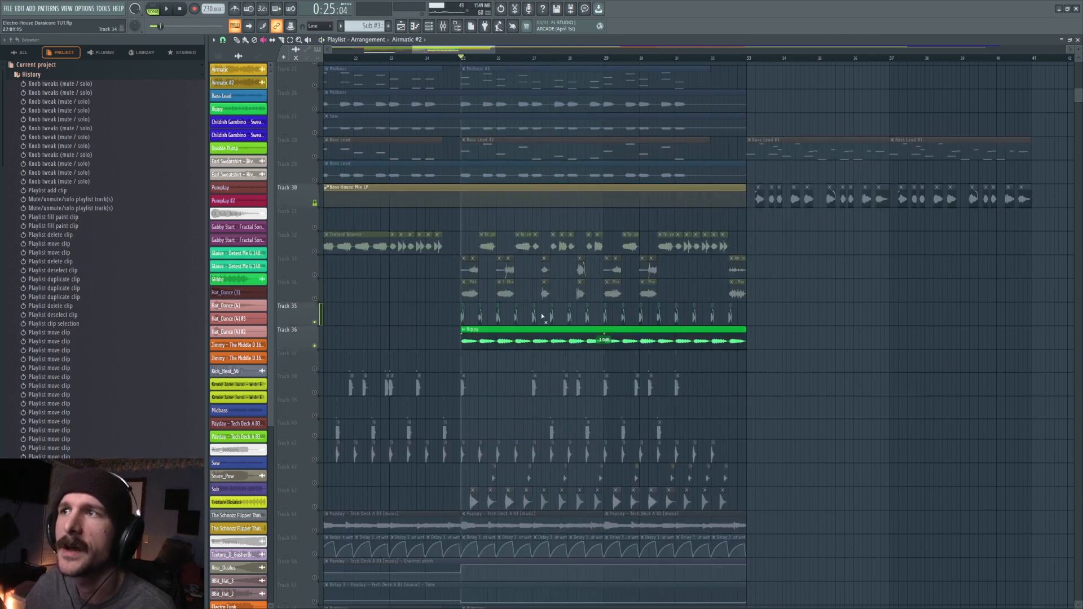
{"action": "left_click_drag", "start_coordinate": [433, 316], "coordinate": [765, 310]}
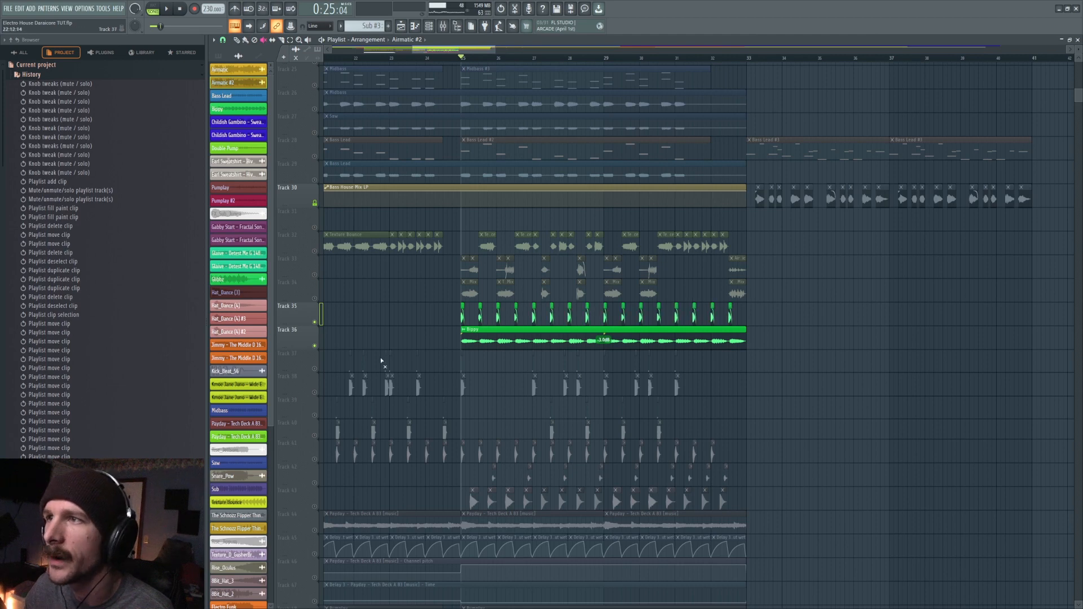
- Mute Track 35 and play the long green clip on Track 36 alone from bar 25
{"action": "left_click", "coordinate": [315, 323]}
{"action": "key", "text": "space"}
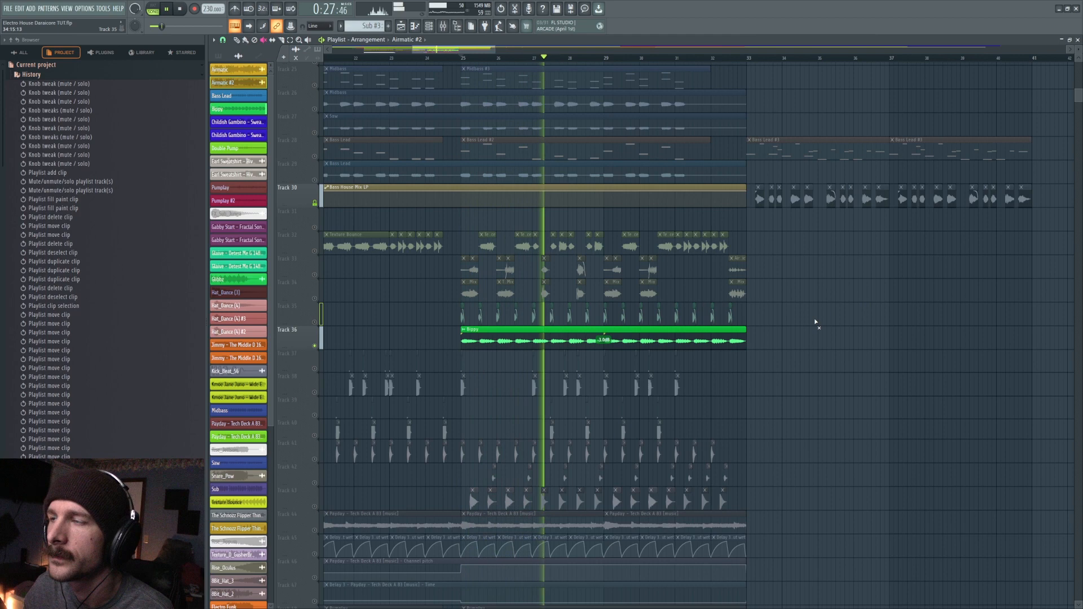
{"action": "key", "text": "space"}
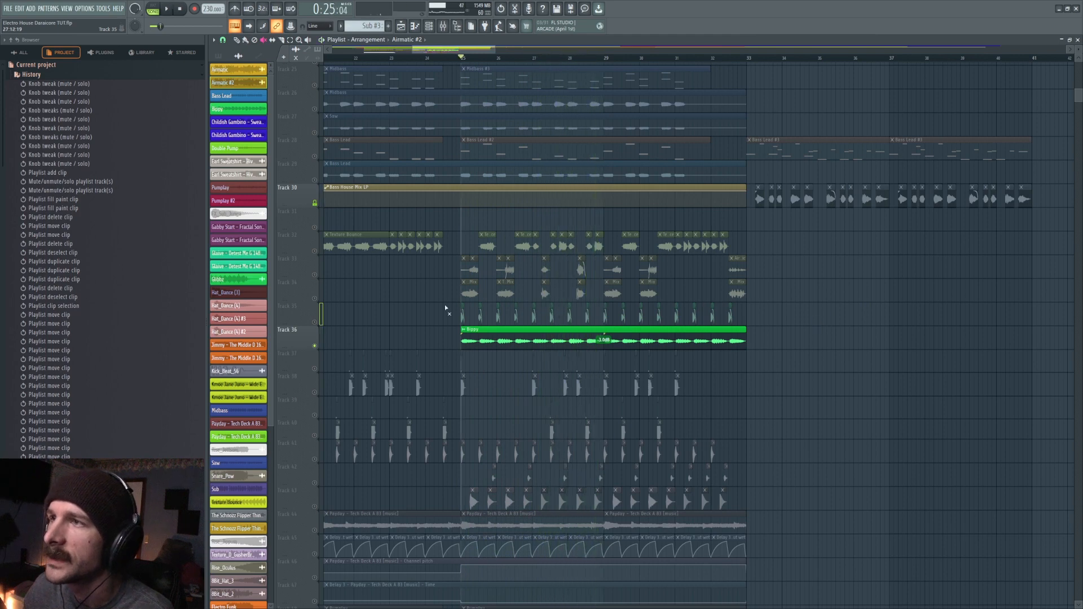
- Isolate Track 35 and audition its source sample 165_A_Poshy in Edison
{"action": "left_click", "coordinate": [314, 346]}
{"action": "left_click", "coordinate": [315, 322]}
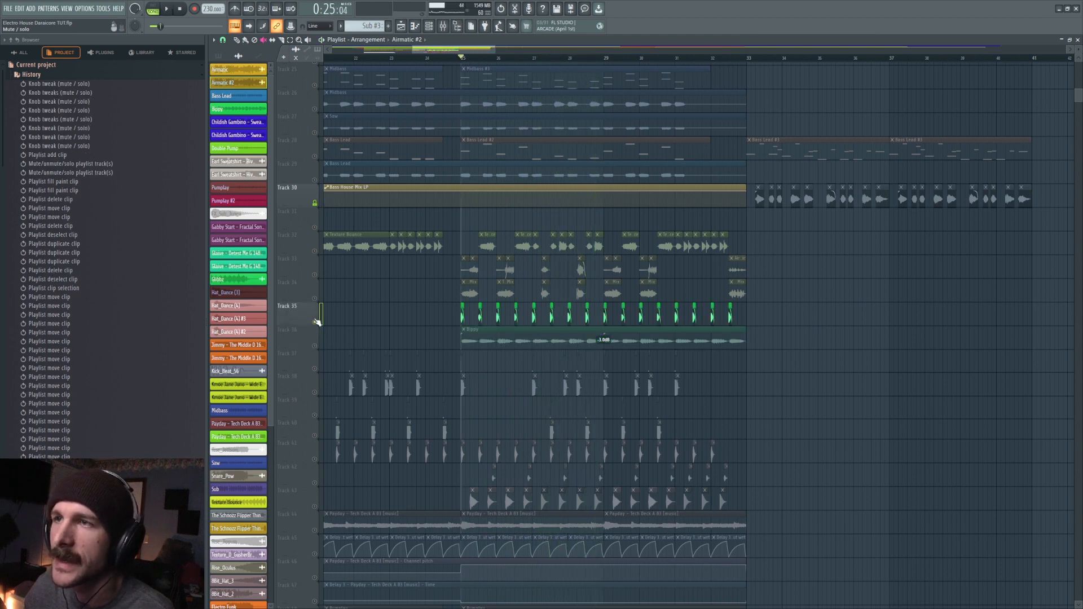
{"action": "double_click", "coordinate": [464, 305]}
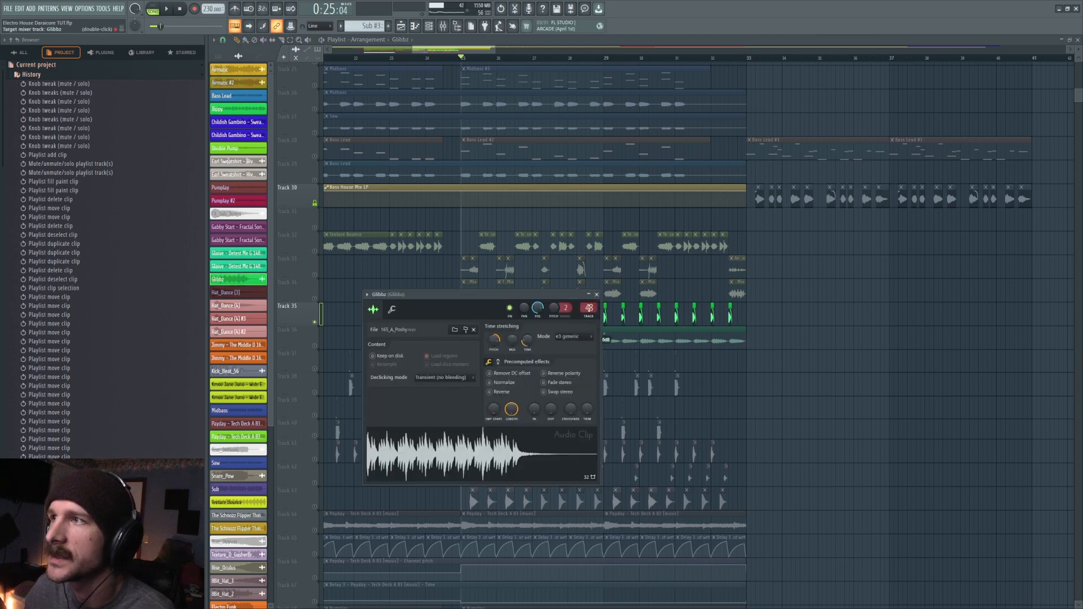
{"action": "double_click", "coordinate": [589, 310]}
{"action": "right_click", "coordinate": [456, 447]}
{"action": "left_click", "coordinate": [484, 487]}
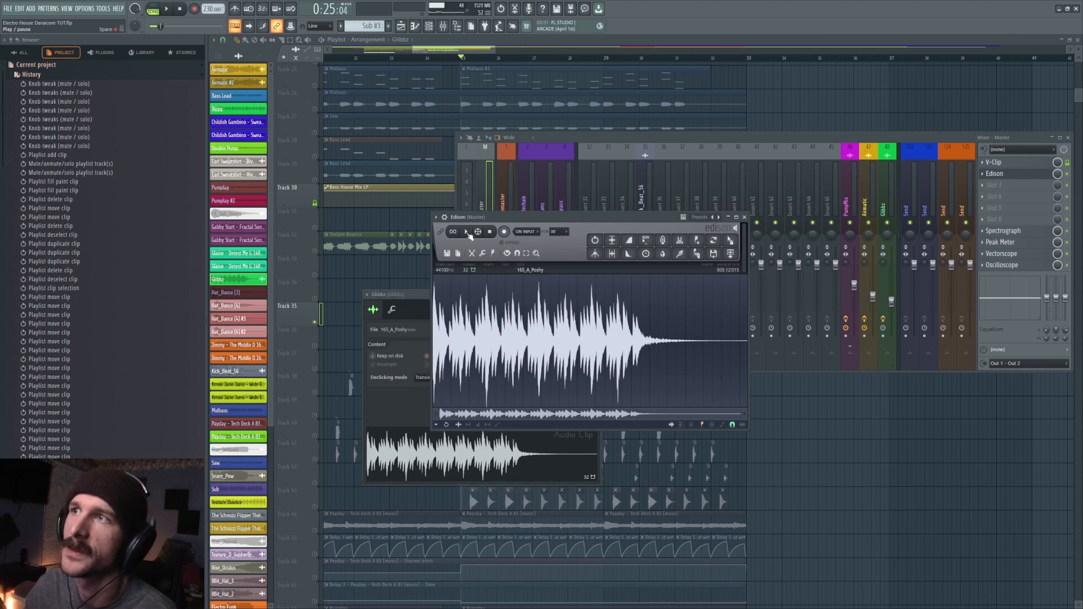
{"action": "left_click", "coordinate": [467, 232]}
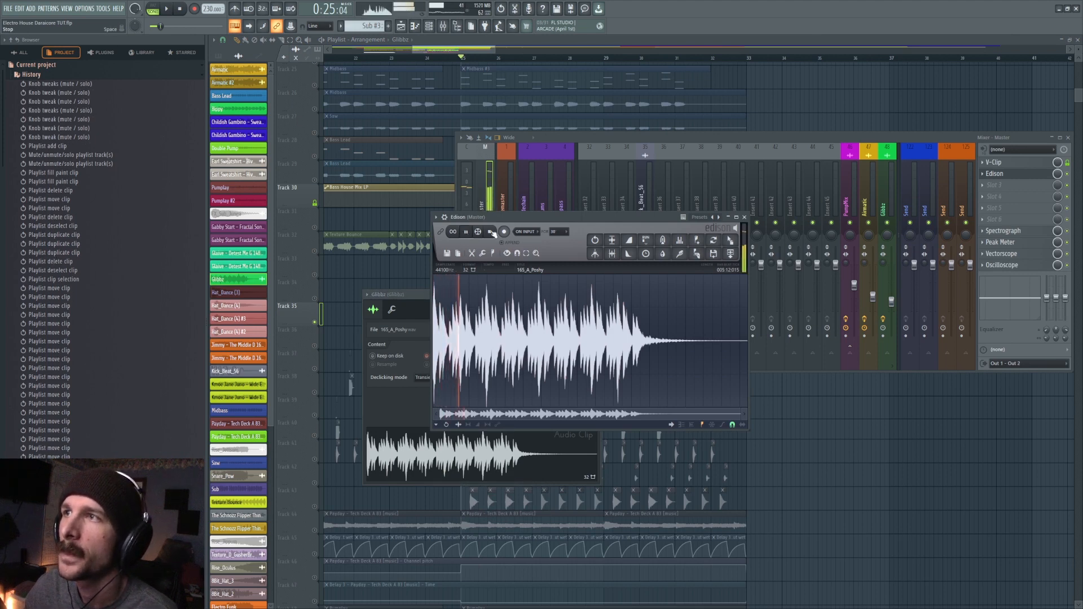
{"action": "left_click", "coordinate": [490, 232]}
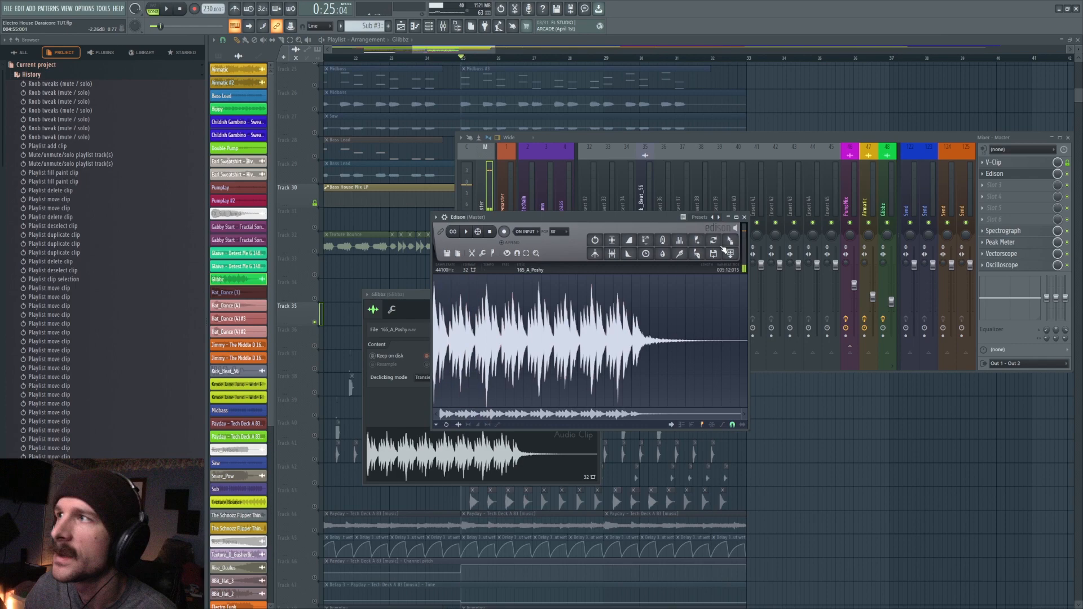
- Place the full-length 165_A_Poshy sample on Track 35 beyond bar 33 and open its sample settings
{"action": "left_click_drag", "start_coordinate": [450, 473], "coordinate": [818, 393]}
{"action": "left_click", "coordinate": [179, 9]}
{"action": "left_click_drag", "start_coordinate": [469, 53], "coordinate": [502, 61]}
{"action": "scroll", "coordinate": [685, 414], "scroll_direction": "up", "scroll_amount": 3}
{"action": "left_click_drag", "start_coordinate": [657, 460], "coordinate": [591, 397]}
{"action": "double_click", "coordinate": [590, 393]}
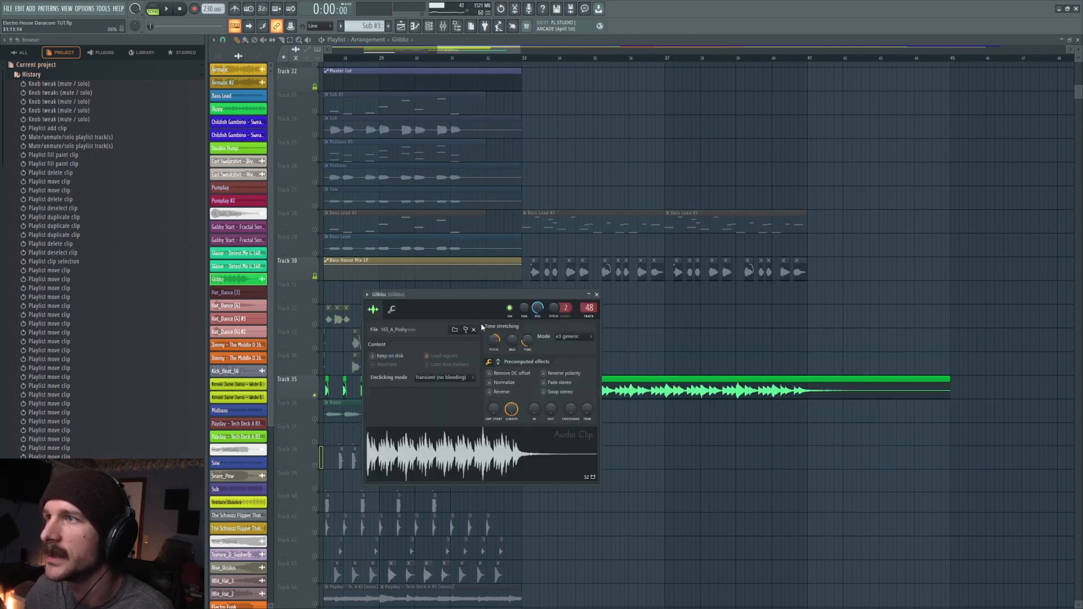
- Reset the pitch and time stretching of the full-length 165_A_Poshy sample and place the playback position at bar 33
{"action": "right_click", "coordinate": [525, 341]}
{"action": "left_click", "coordinate": [531, 344]}
{"action": "right_click", "coordinate": [491, 339]}
{"action": "left_click", "coordinate": [496, 343]}
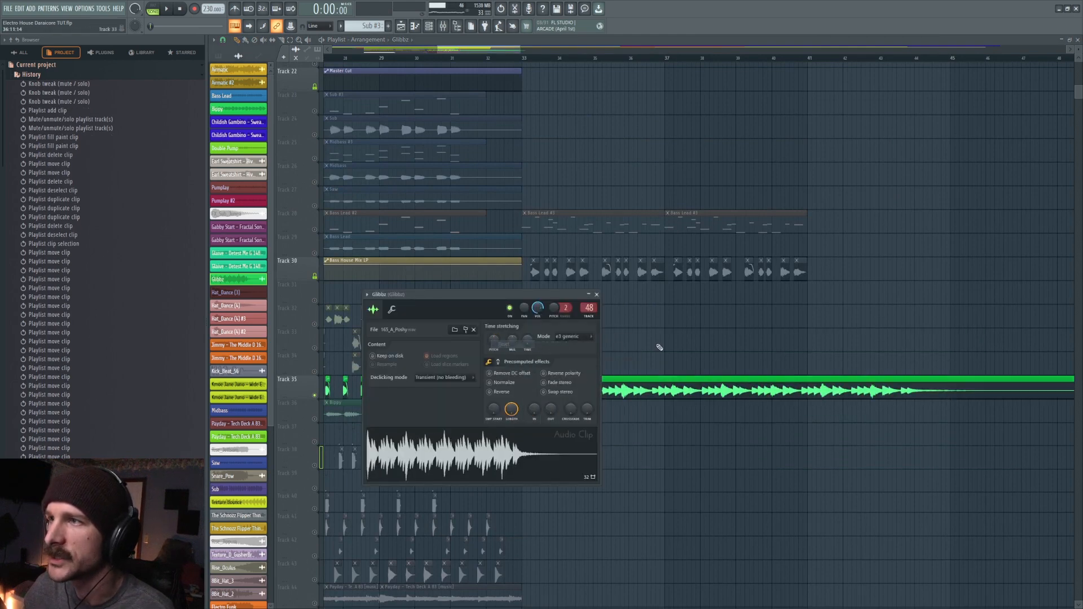
{"action": "right_click", "coordinate": [664, 340]}
{"action": "scroll", "coordinate": [770, 63], "scroll_direction": "down", "scroll_amount": 3}
{"action": "left_click", "coordinate": [613, 60]}
{"action": "left_click_drag", "start_coordinate": [489, 51], "coordinate": [511, 52]}
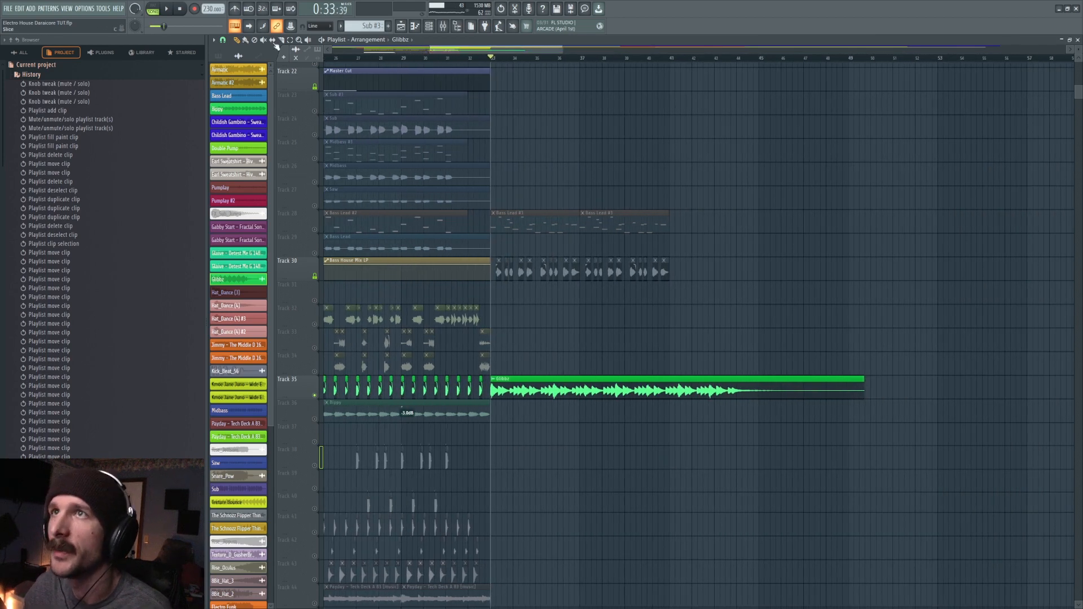
- Adjust the time stretching of the full-length Track 35 sample so its clip spans 12 bars
{"action": "double_click", "coordinate": [541, 382]}
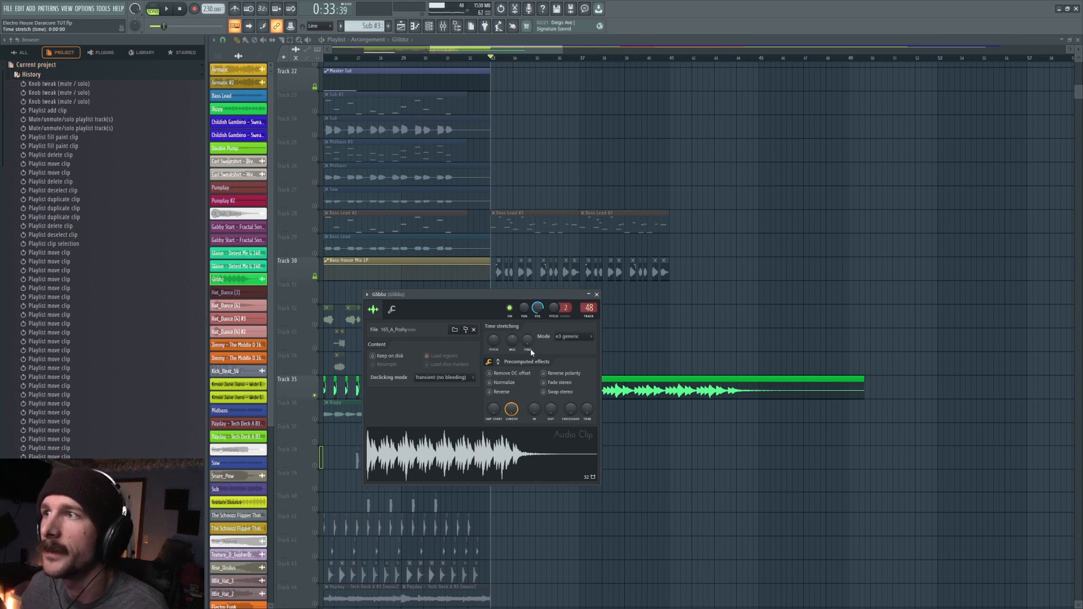
{"action": "left_click_drag", "start_coordinate": [527, 340], "coordinate": [527, 322]}
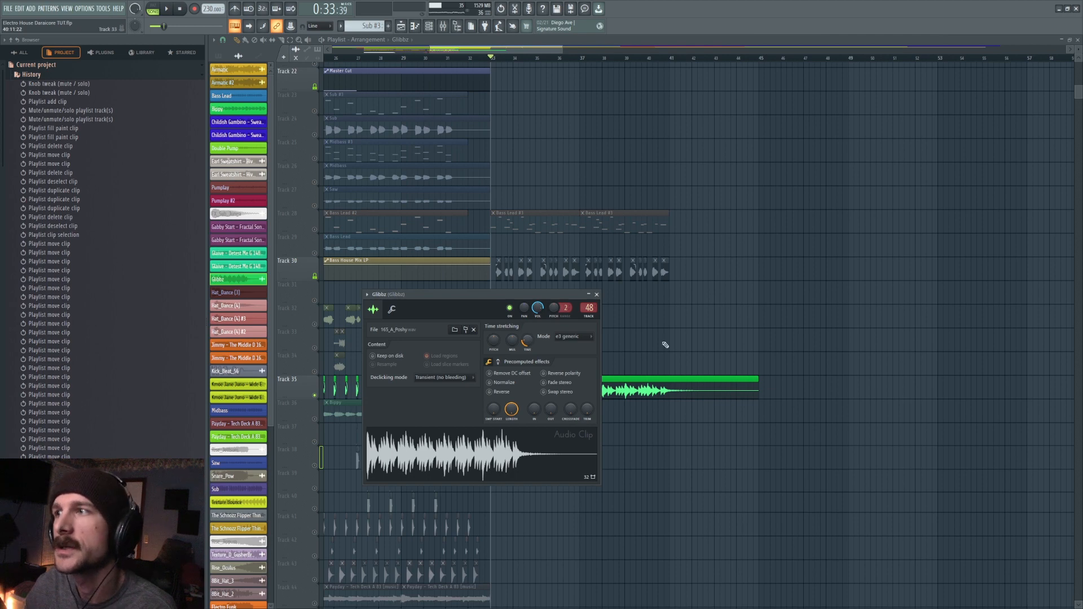
{"action": "key", "text": "Escape"}
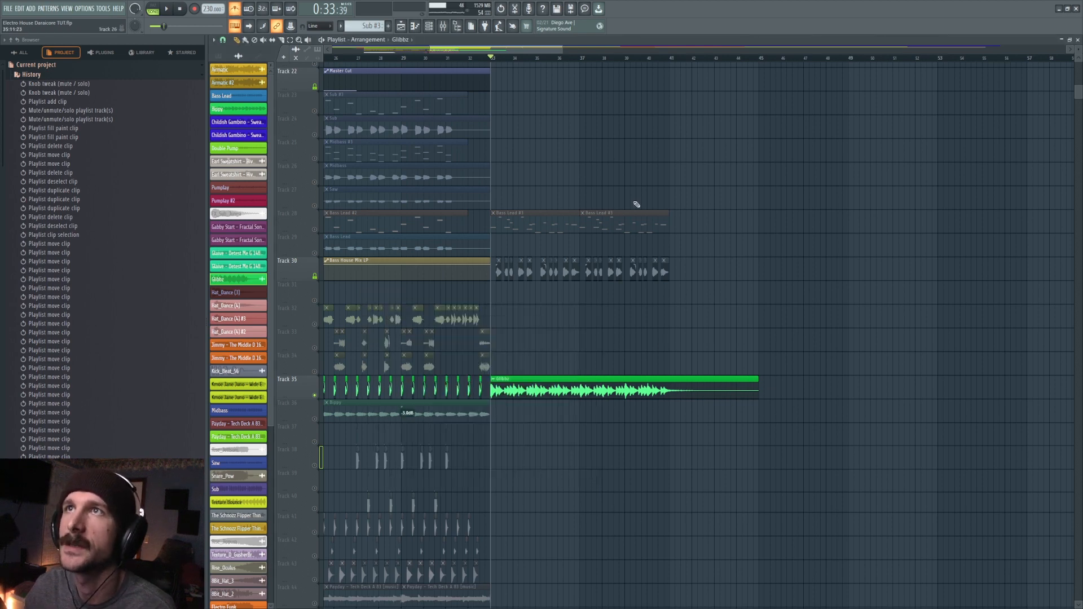
- Play the stretched sample from bar 33 and examine the effects on its Gibbz mixer track
{"action": "key", "text": "space"}
{"action": "key", "text": "F9"}
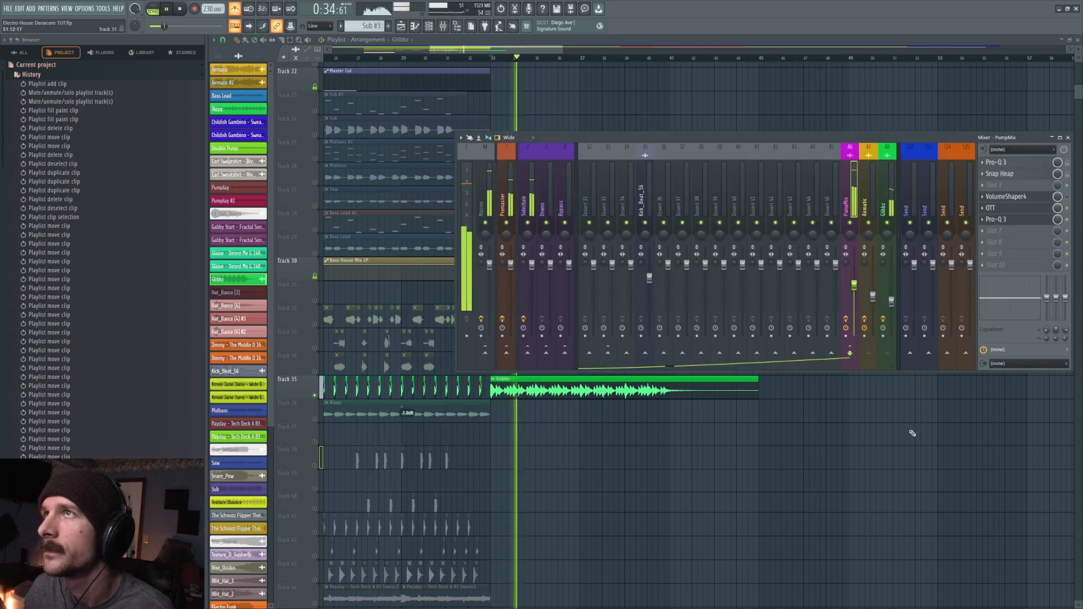
{"action": "key", "text": "space"}
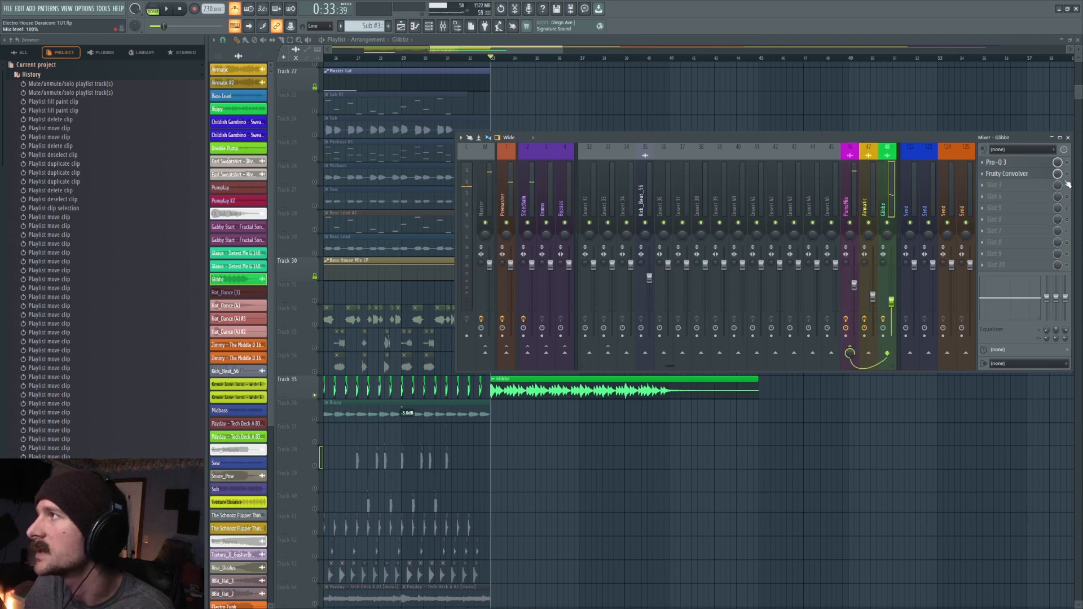
{"action": "key", "text": "F9"}
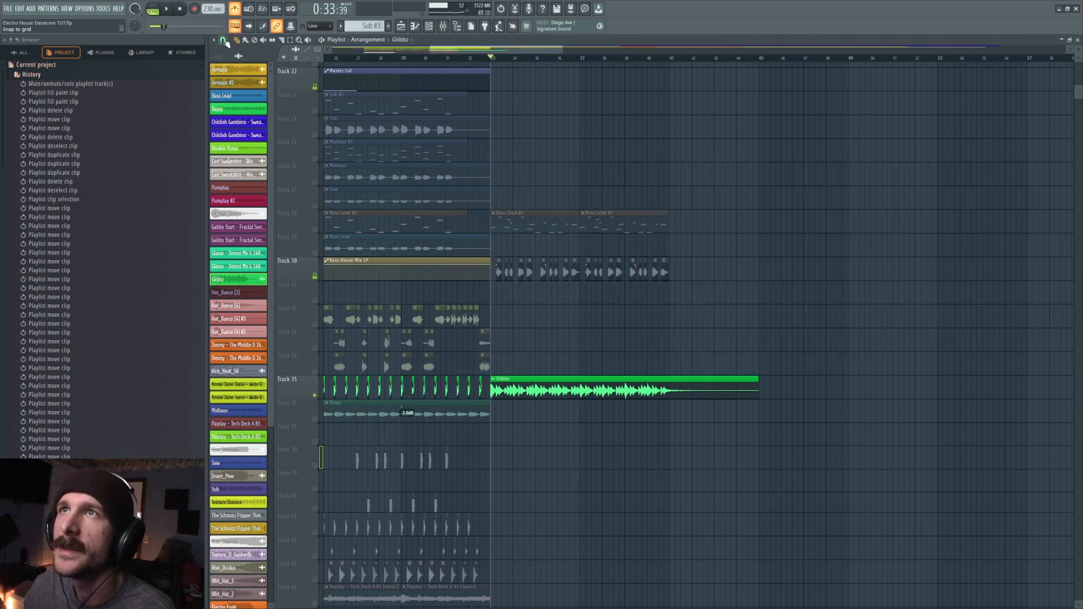
- Try the root notes A5, D#6 and F#5 for the Track 35 sample, and reset the root note to C5
{"action": "double_click", "coordinate": [513, 386]}
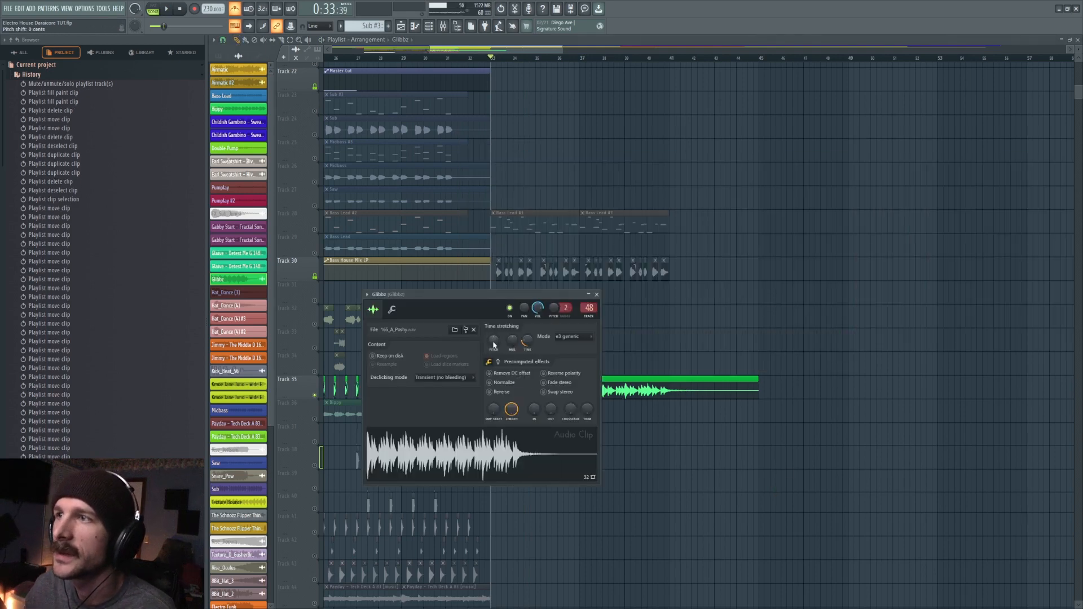
{"action": "key", "text": "Escape"}
{"action": "scroll", "coordinate": [576, 141], "scroll_direction": "up", "scroll_amount": 1}
{"action": "scroll", "coordinate": [574, 143], "scroll_direction": "down", "scroll_amount": 1}
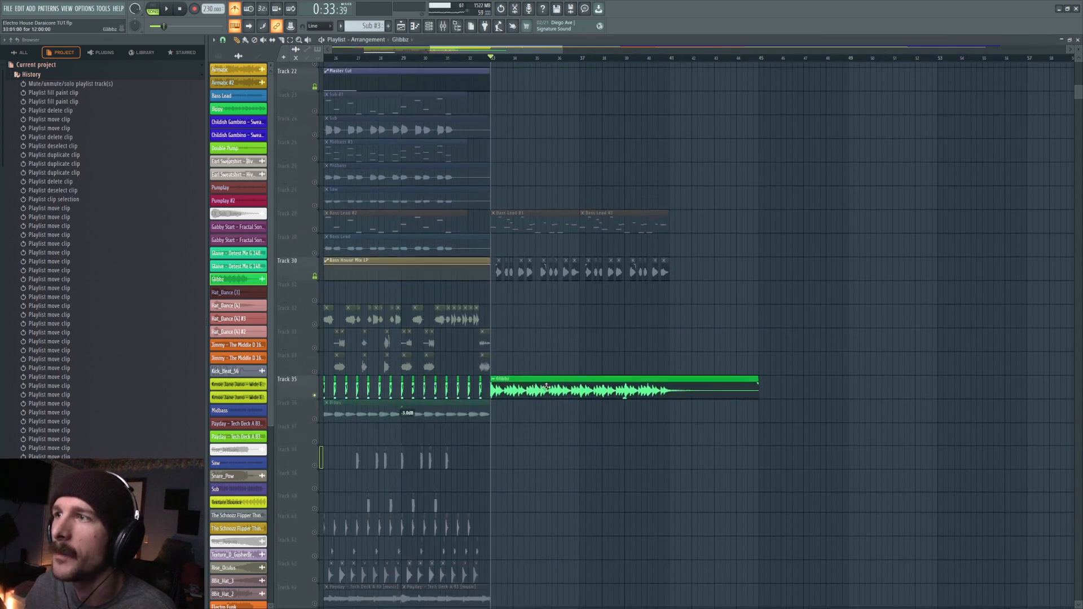
{"action": "double_click", "coordinate": [547, 386]}
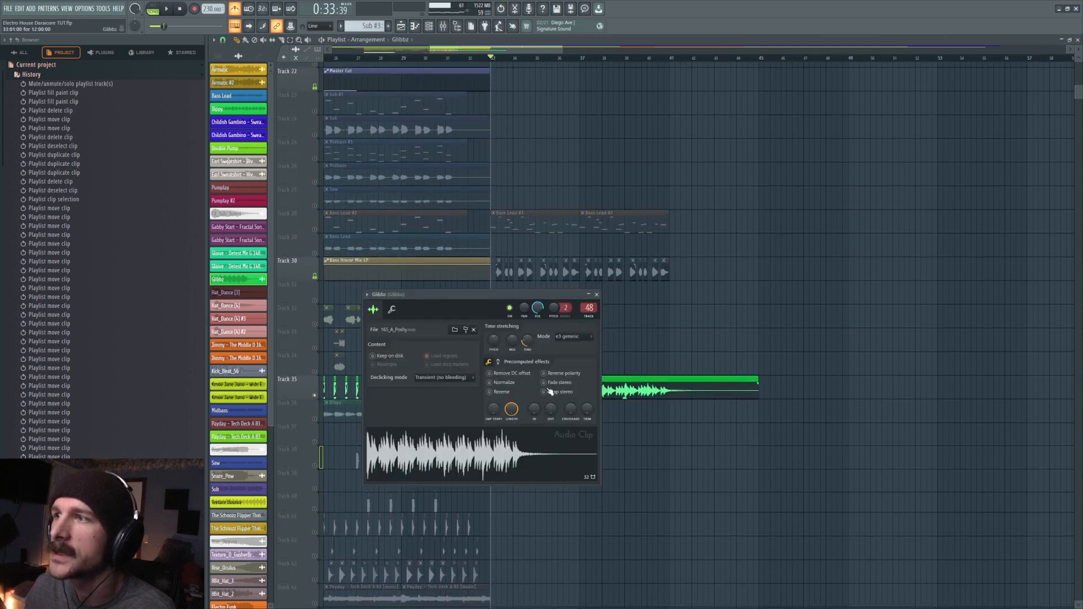
{"action": "left_click", "coordinate": [392, 310]}
{"action": "left_click", "coordinate": [510, 467]}
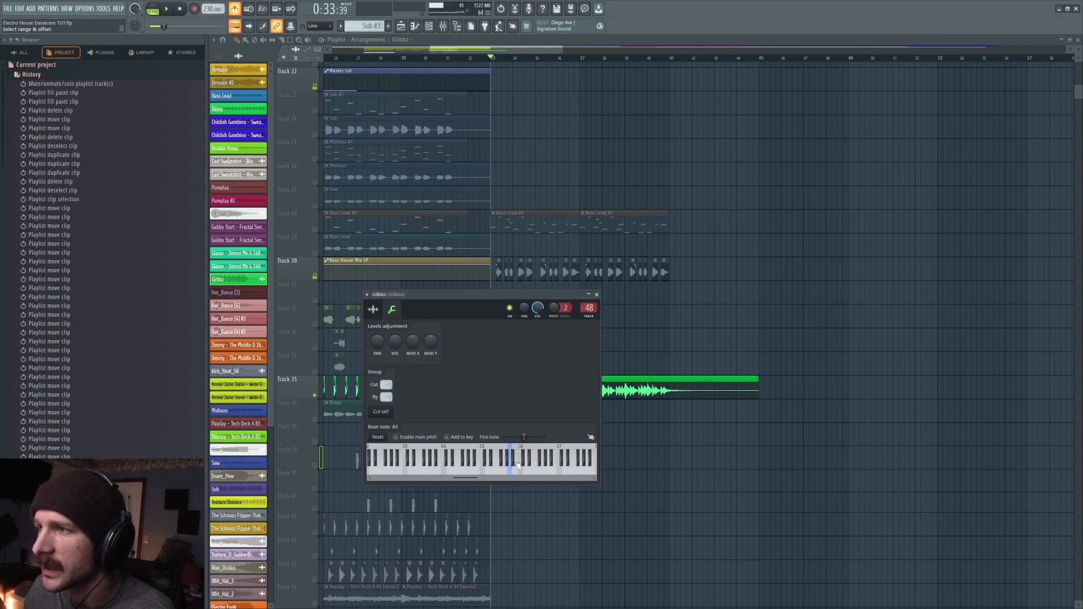
{"action": "left_click", "coordinate": [525, 469]}
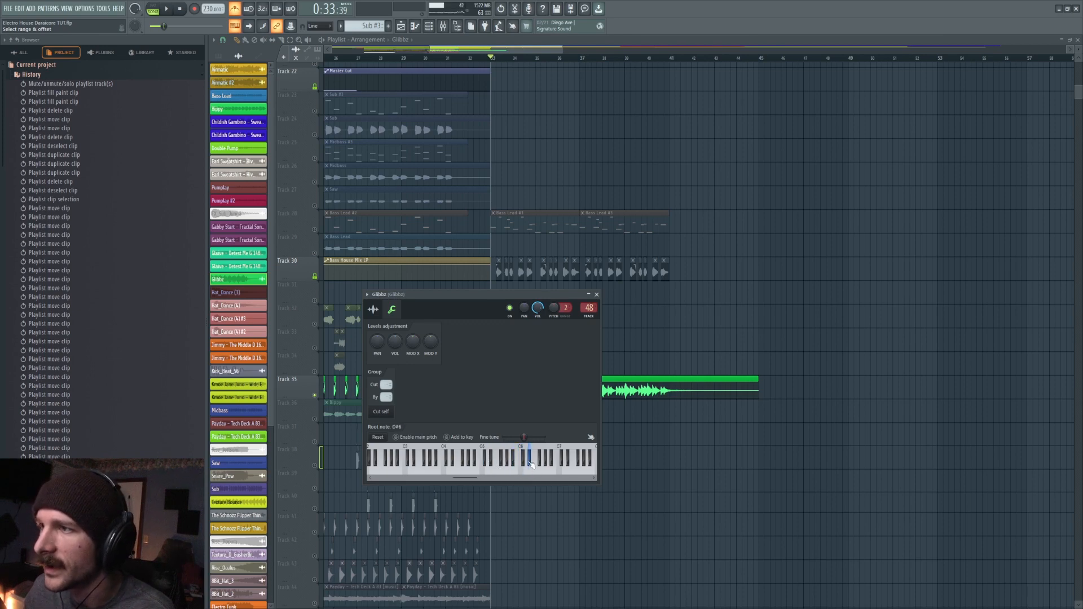
{"action": "left_click", "coordinate": [511, 466]}
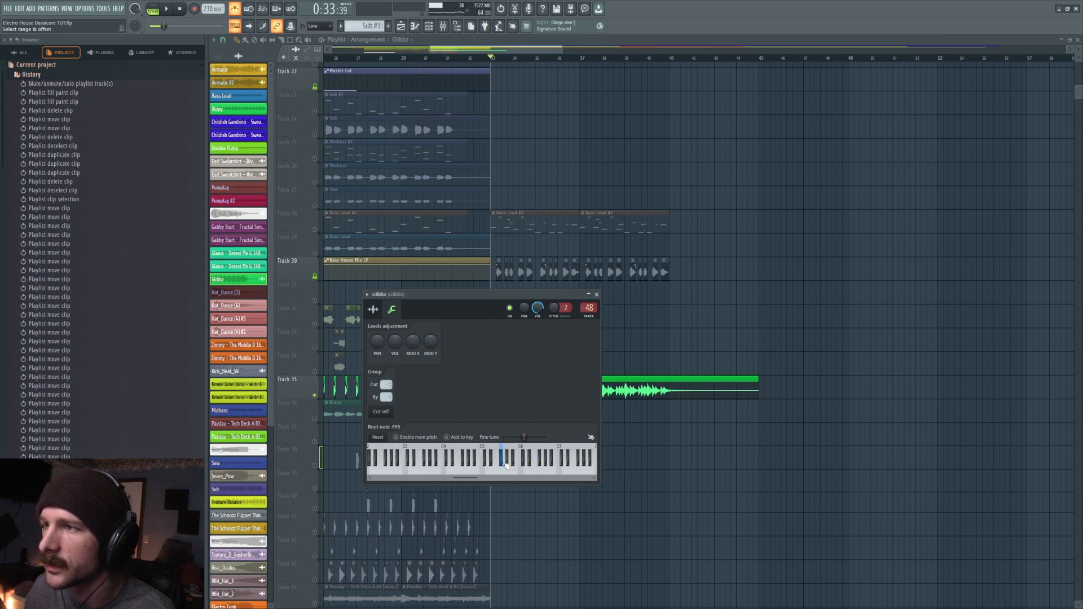
{"action": "left_click", "coordinate": [495, 471]}
{"action": "right_click", "coordinate": [536, 472]}
{"action": "right_click", "coordinate": [483, 469]}
- Recheck the sample's root note setting and return to its time-stretching settings
{"action": "double_click", "coordinate": [635, 385]}
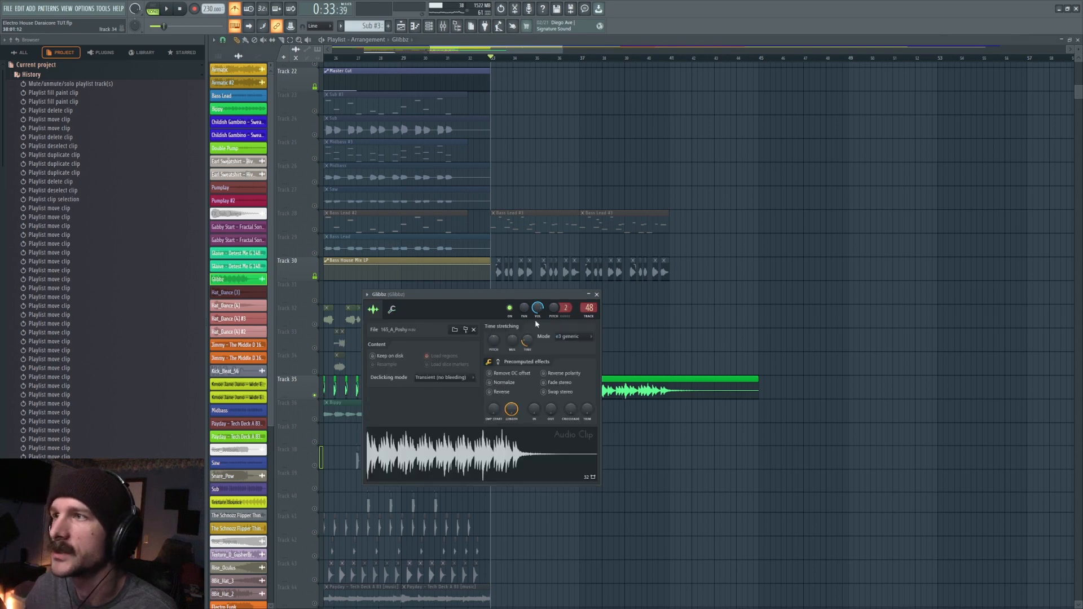
{"action": "left_click", "coordinate": [391, 309]}
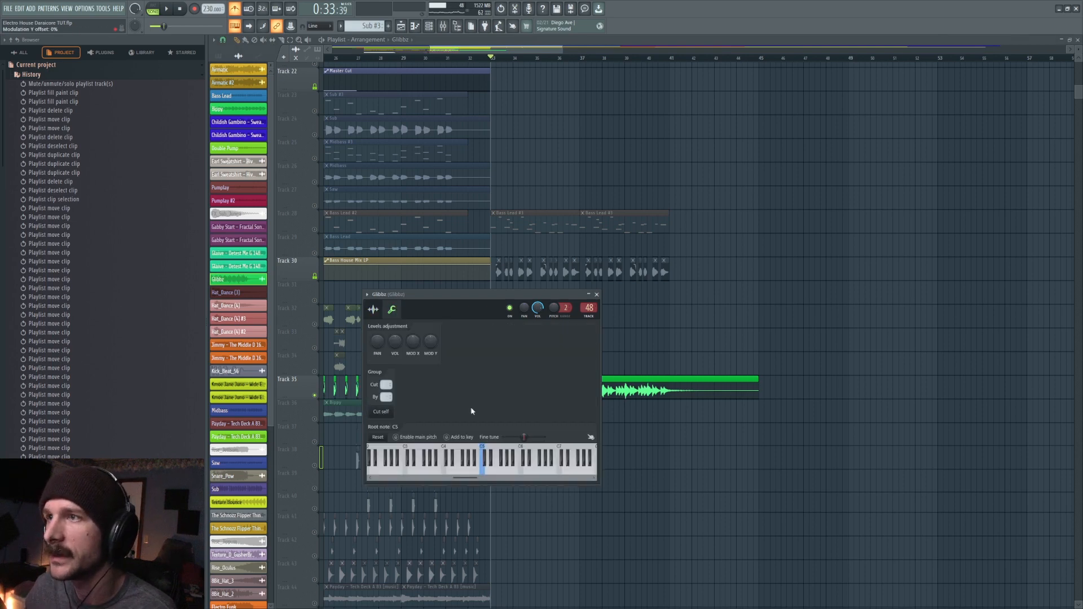
{"action": "right_click", "coordinate": [505, 471]}
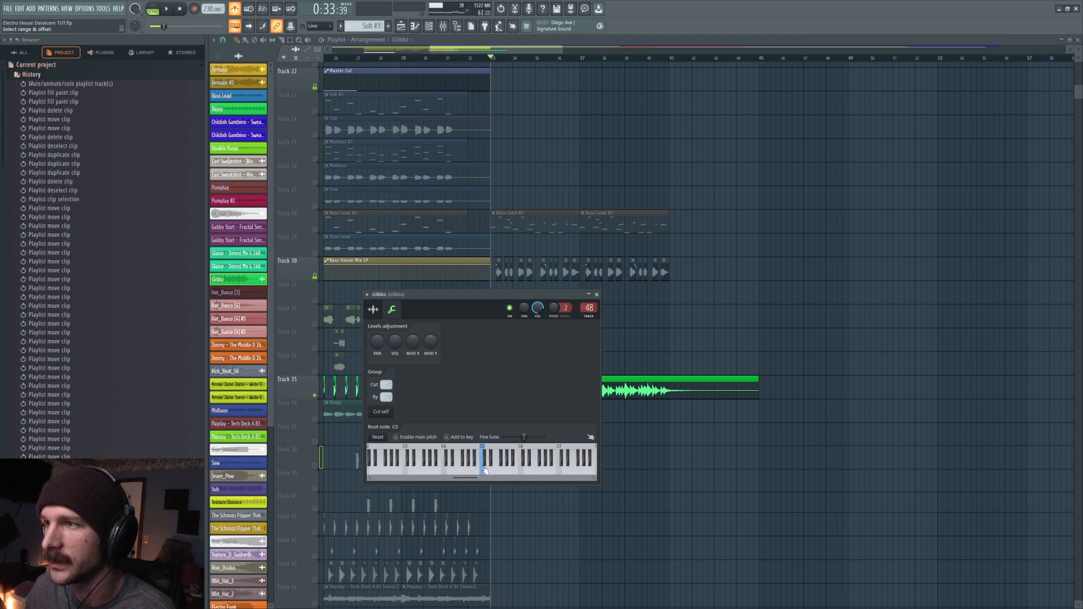
{"action": "left_click", "coordinate": [373, 309]}
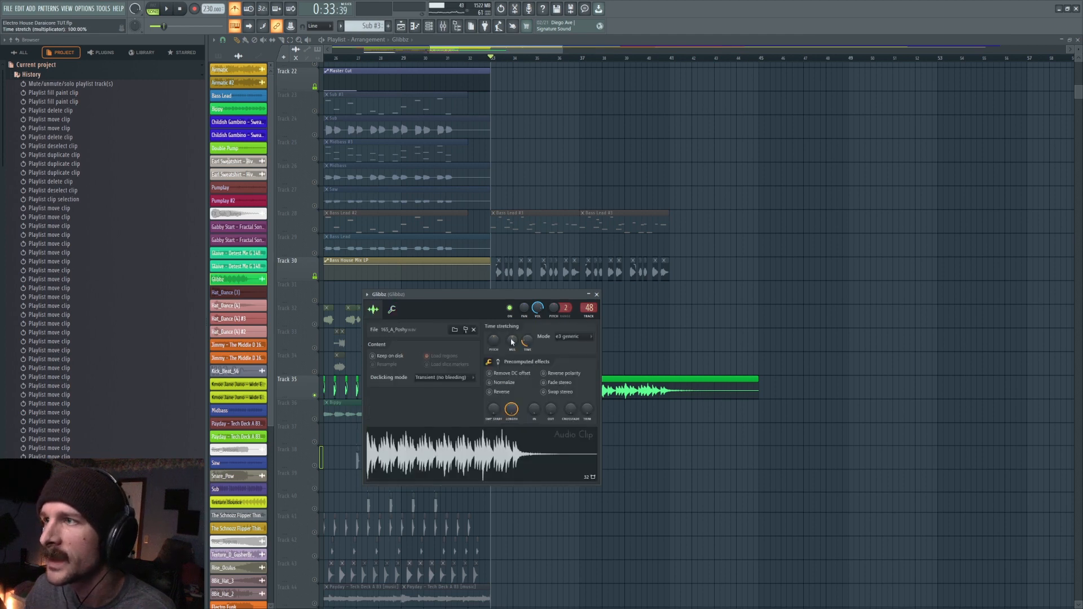
- Play the stretched full-length sample on Track 35 against the metronome from bar 33
{"action": "key", "text": "space"}
{"action": "key", "text": "Escape"}
{"action": "key", "text": "space"}
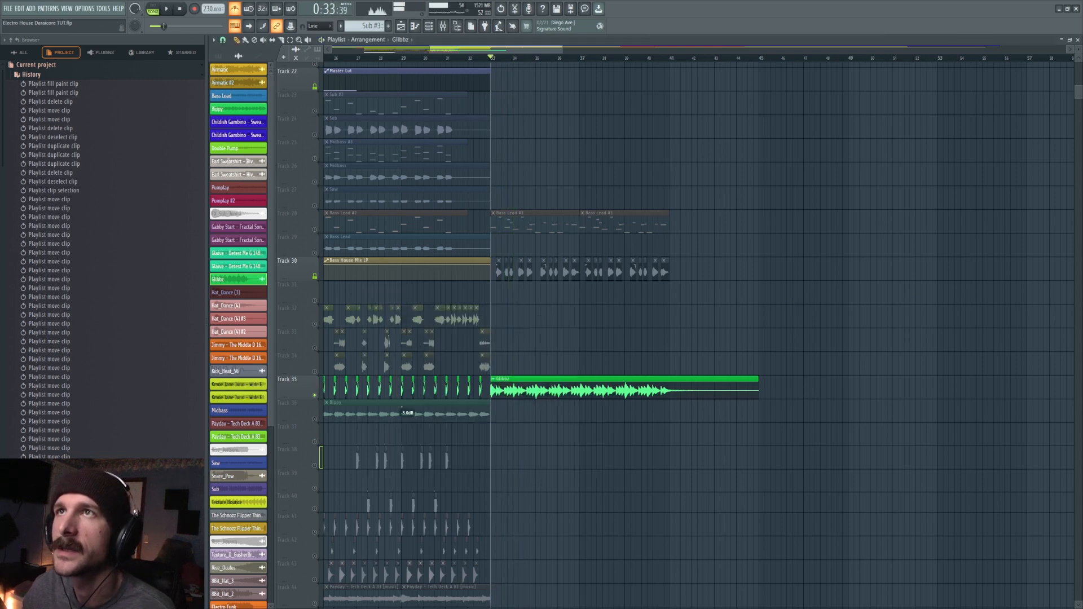
- Turn off the metronome and undo the placement of the full-length sample after bar 33
{"action": "left_click", "coordinate": [235, 9]}
{"action": "key", "text": "ctrl+z"}
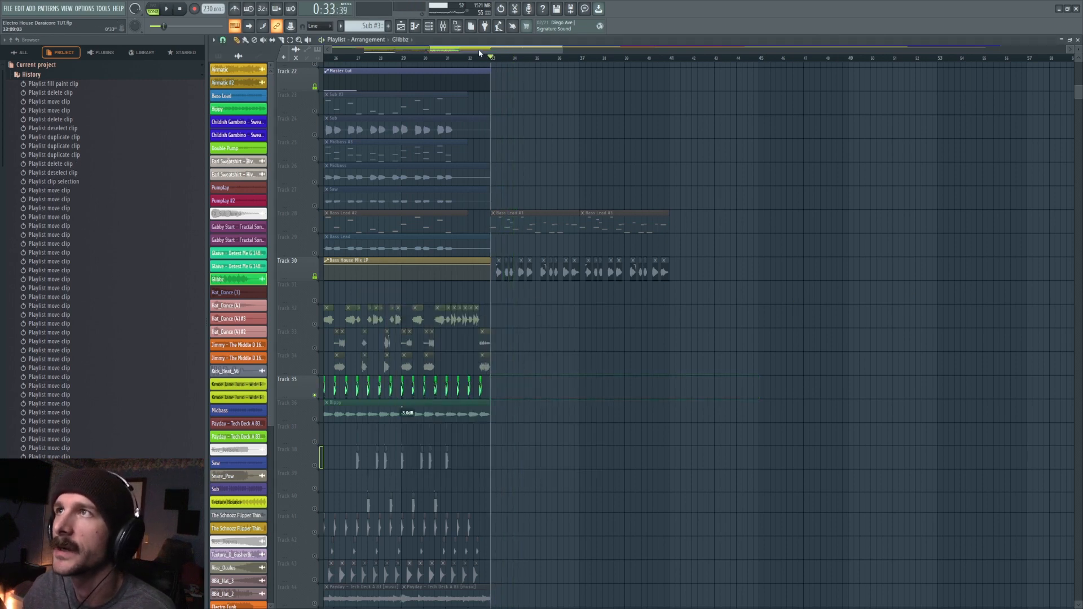
- Play the short Track 35 chops from bar 25 while watching their levels in the mixer
{"action": "left_click_drag", "start_coordinate": [479, 50], "coordinate": [450, 54]}
{"action": "left_click", "coordinate": [472, 58]}
{"action": "scroll", "coordinate": [472, 58], "scroll_direction": "up", "scroll_amount": 7}
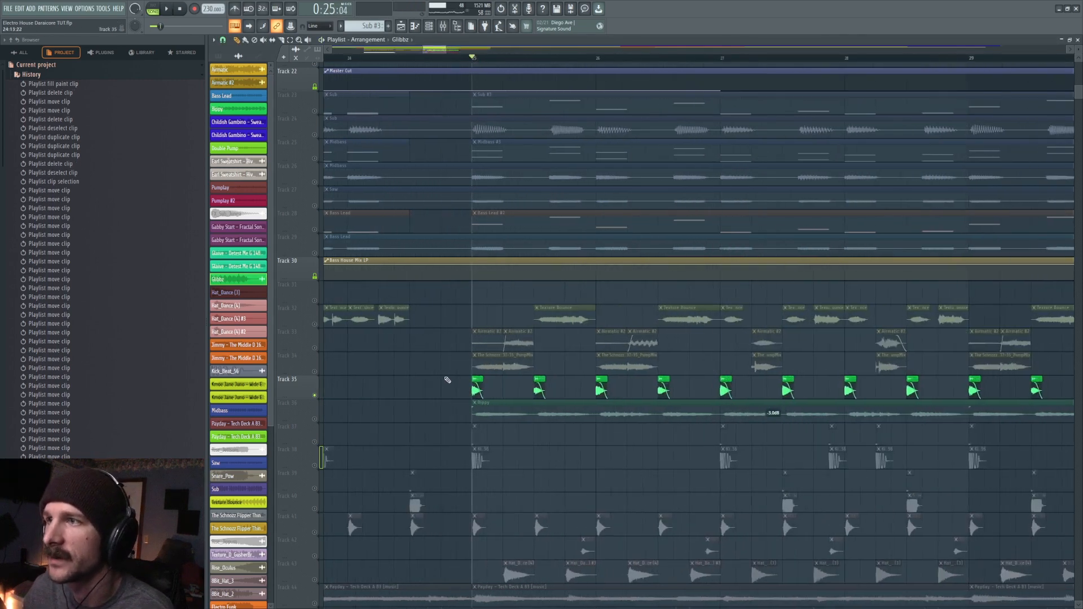
{"action": "key", "text": "F9"}
{"action": "key", "text": "space"}
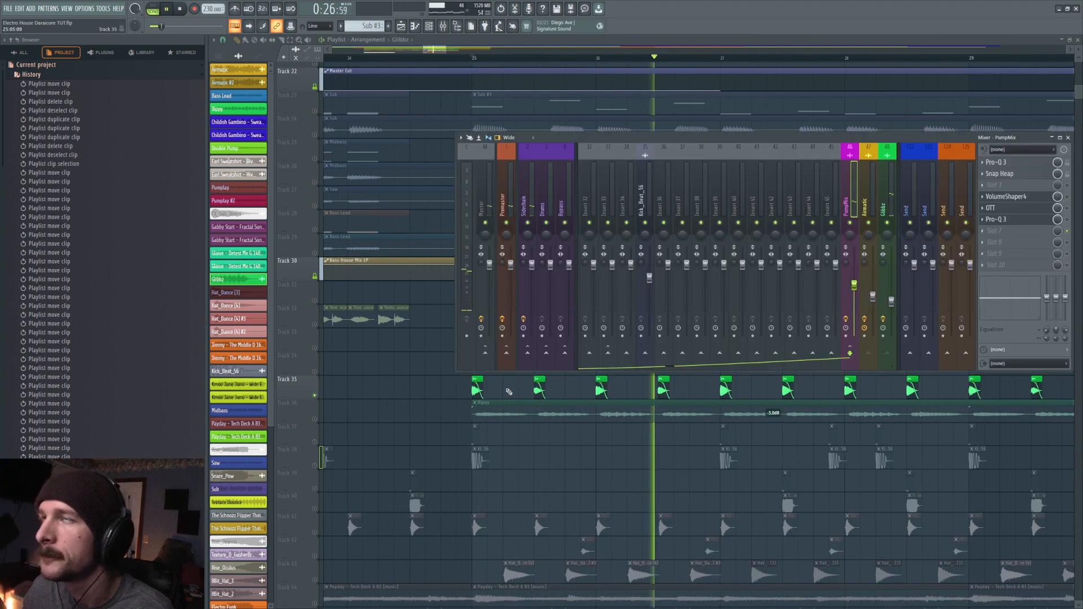
{"action": "key", "text": "F9"}
{"action": "key", "text": "space"}
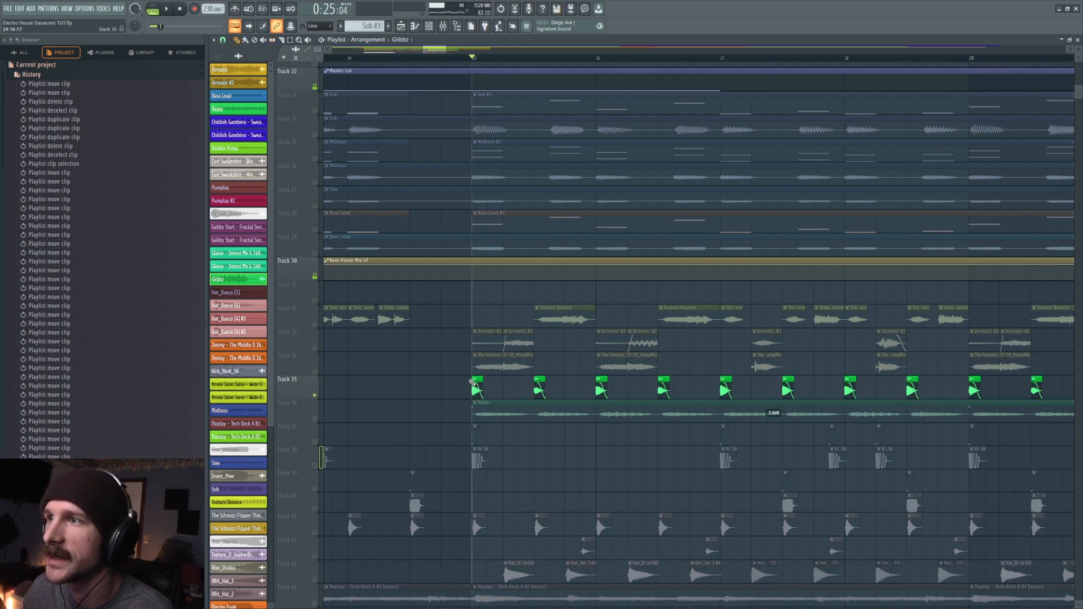
- Try extending the first Track 35 chop back to before bar 24, play it from there, and undo the extension
{"action": "mouse_move", "coordinate": [469, 379]}
{"action": "left_mouse_down"}
{"action": "mouse_move", "coordinate": [324, 379]}
{"action": "mouse_move", "coordinate": [480, 379]}
{"action": "left_mouse_up"}
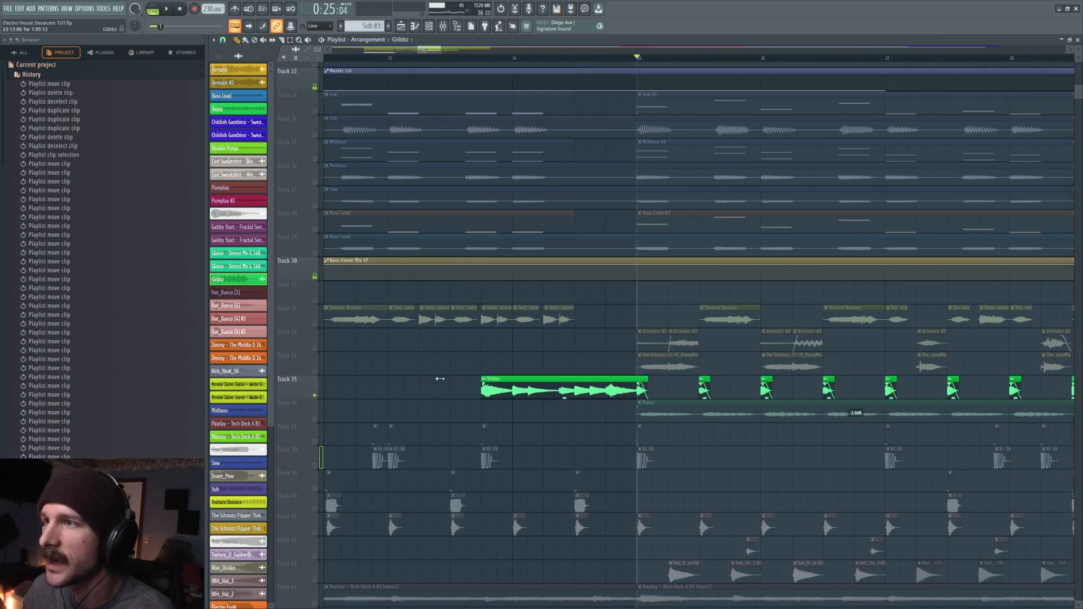
{"action": "left_click", "coordinate": [480, 58]}
{"action": "key", "text": "space"}
{"action": "key", "text": "space"}
{"action": "key", "text": "space"}
{"action": "key", "text": "space"}
{"action": "key", "text": "space"}
{"action": "key", "text": "space"}
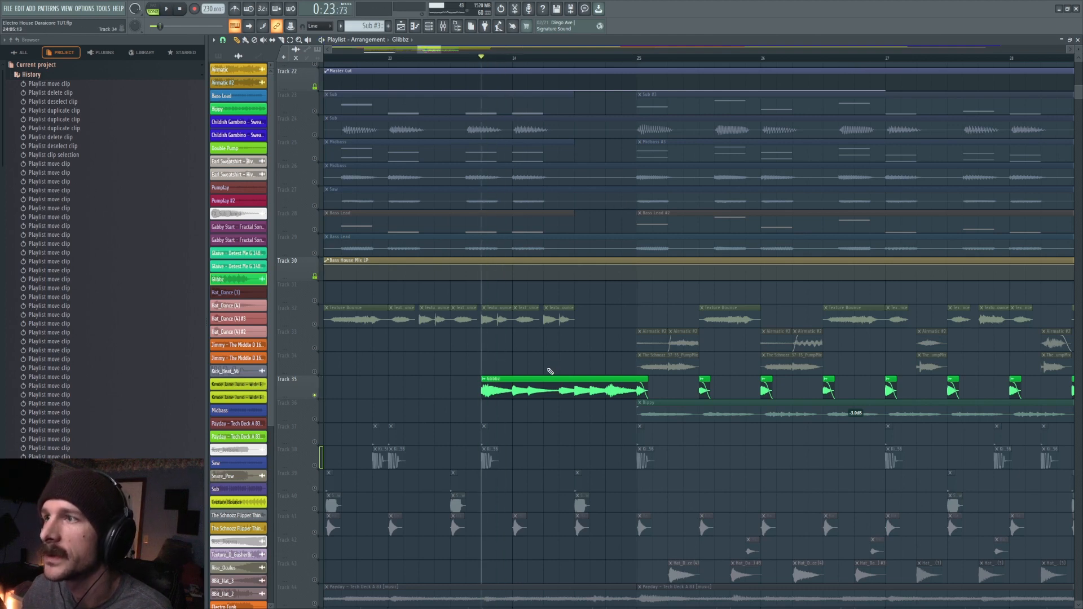
{"action": "key", "text": "ctrl+z"}
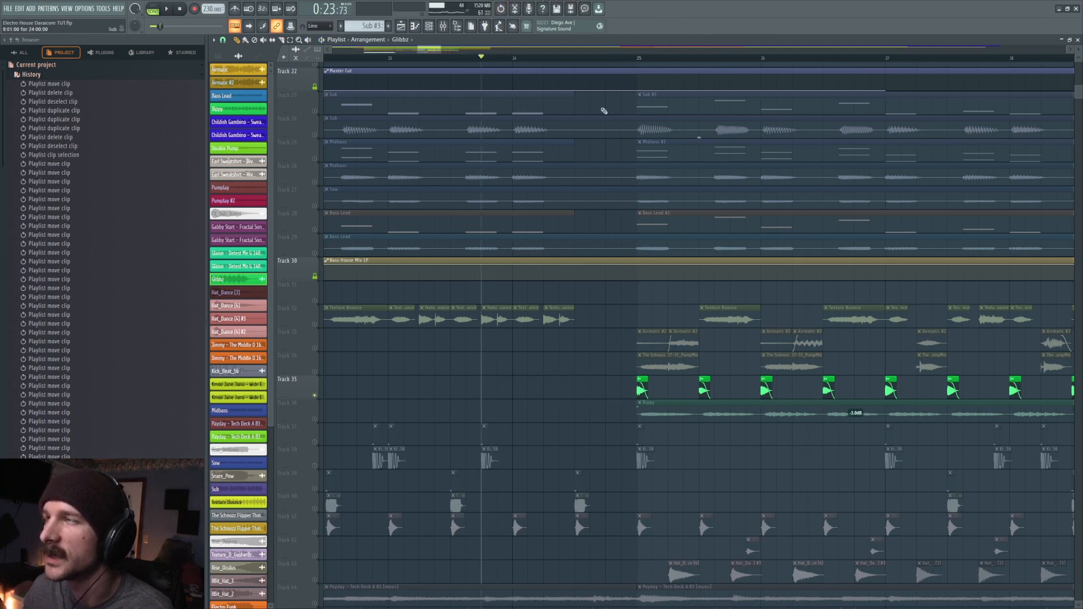
- Play the original short chop on Track 35 from bar 25
{"action": "left_click", "coordinate": [639, 58]}
{"action": "key", "text": "space"}
{"action": "key", "text": "space"}
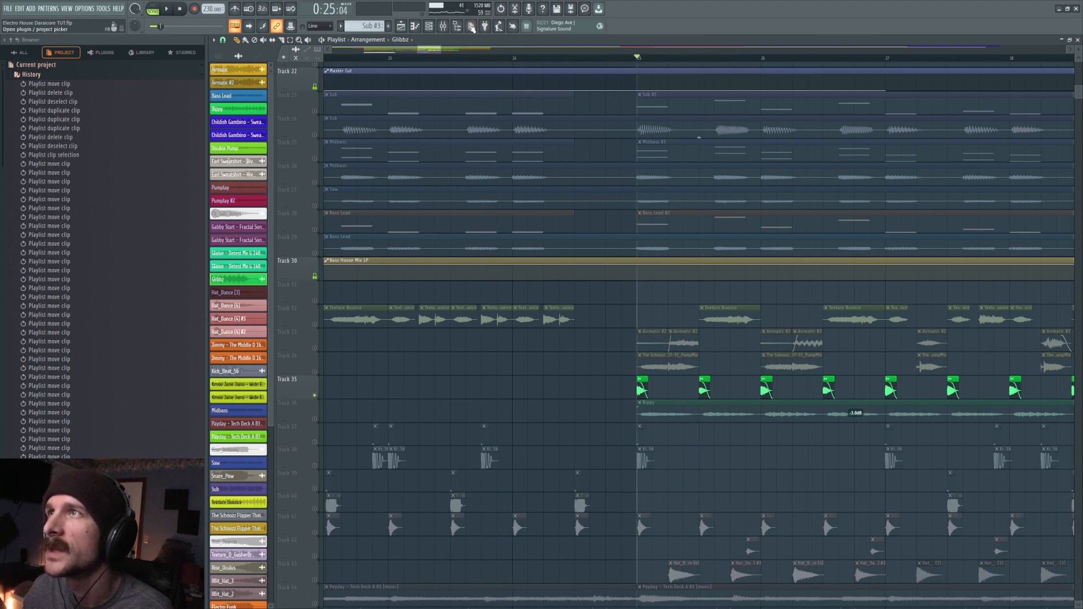
- Open the Pro-Q 3 equalizer on the Gibbz mixer track and play the chops through it
{"action": "left_click", "coordinate": [444, 26]}
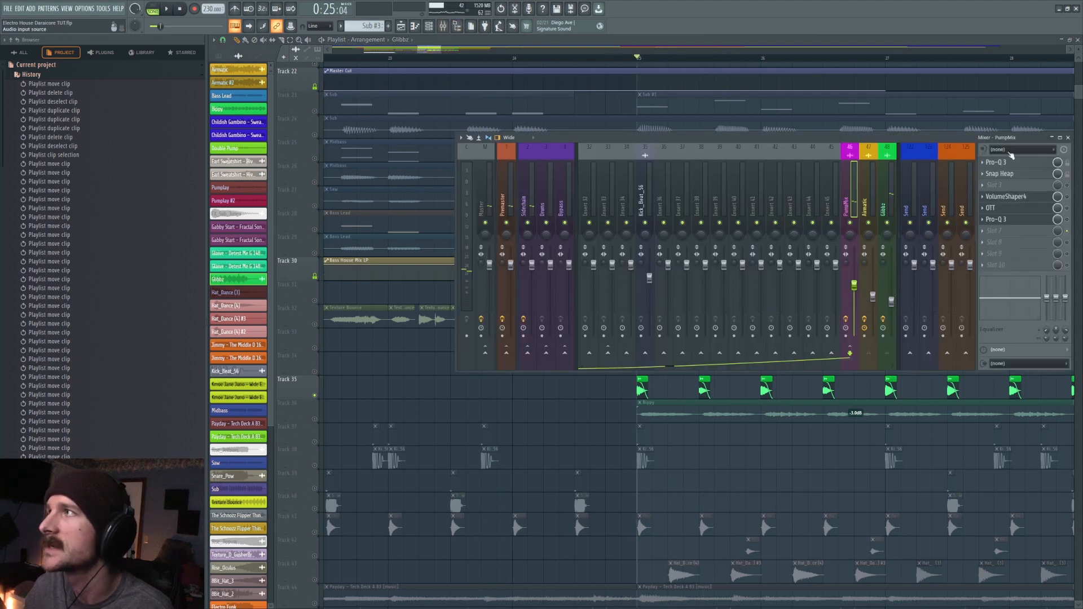
{"action": "left_click", "coordinate": [883, 195]}
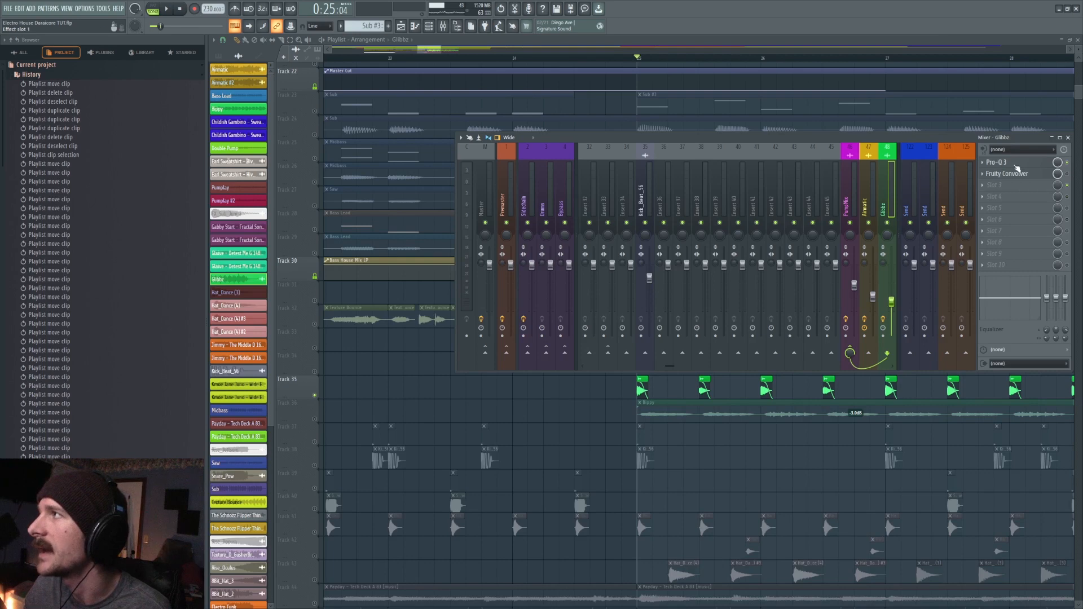
{"action": "left_click", "coordinate": [1015, 165]}
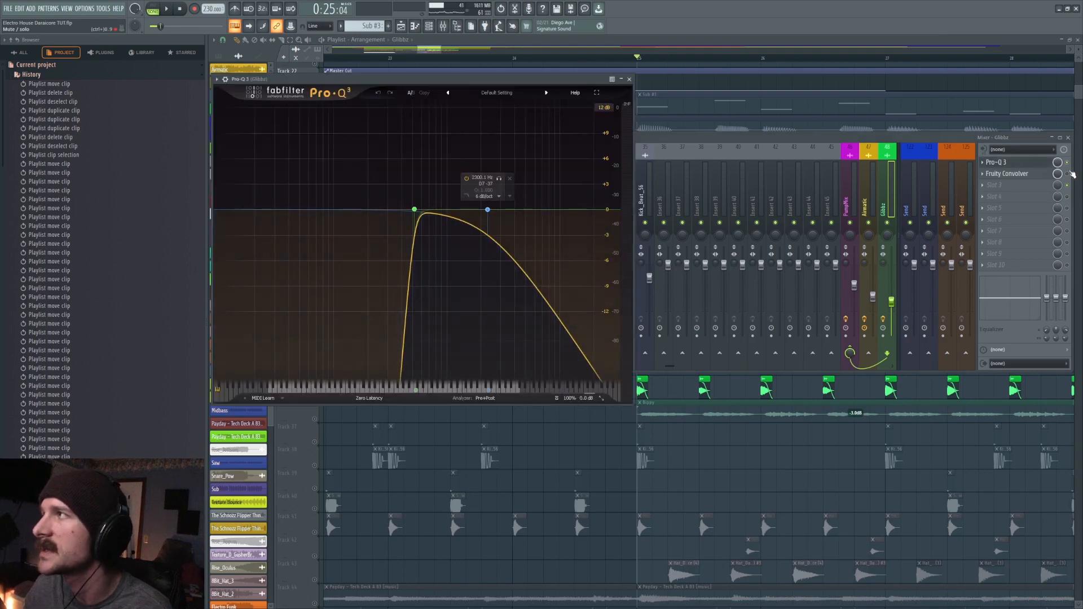
{"action": "key", "text": "space"}
{"action": "key", "text": "space"}
{"action": "key", "text": "space"}
{"action": "key", "text": "space"}
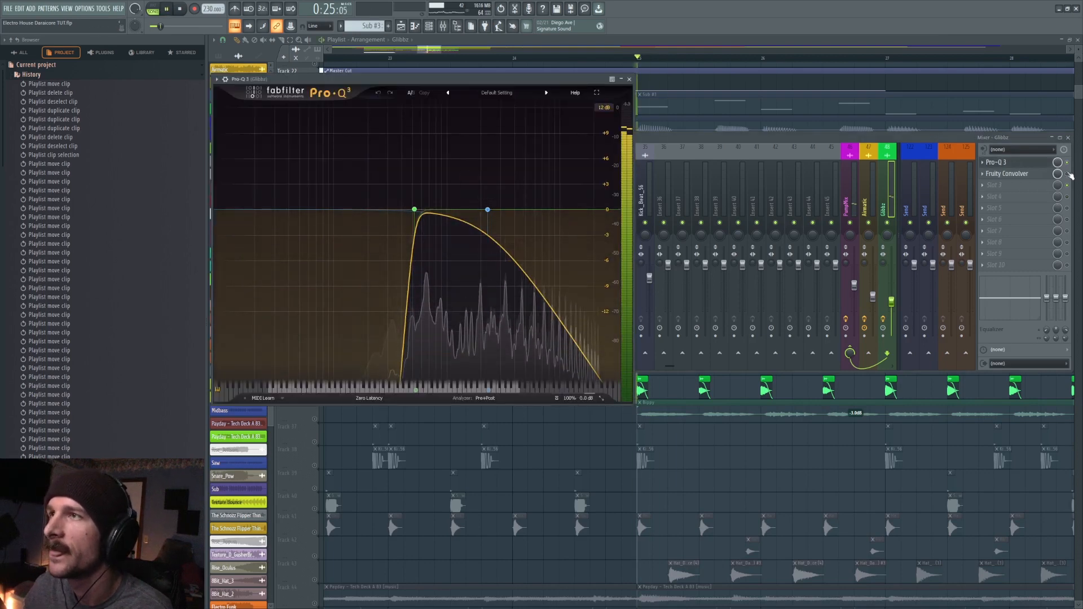
- Open Fruity Convolver on the Gibbz mixer track and audition its loaded impulse sample several times
{"action": "left_click", "coordinate": [1006, 174]}
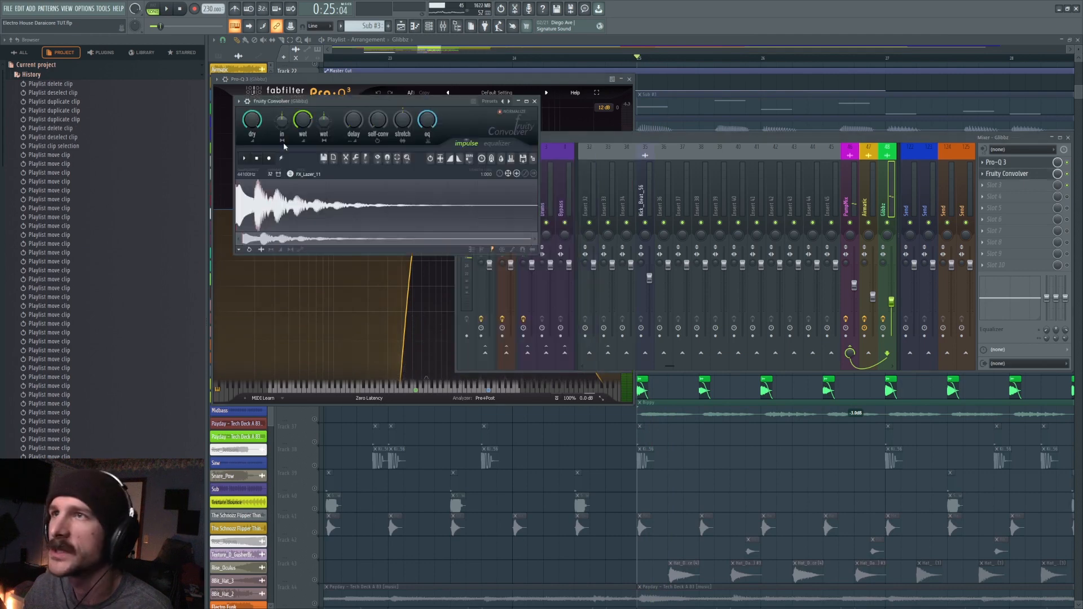
{"action": "left_click", "coordinate": [246, 159]}
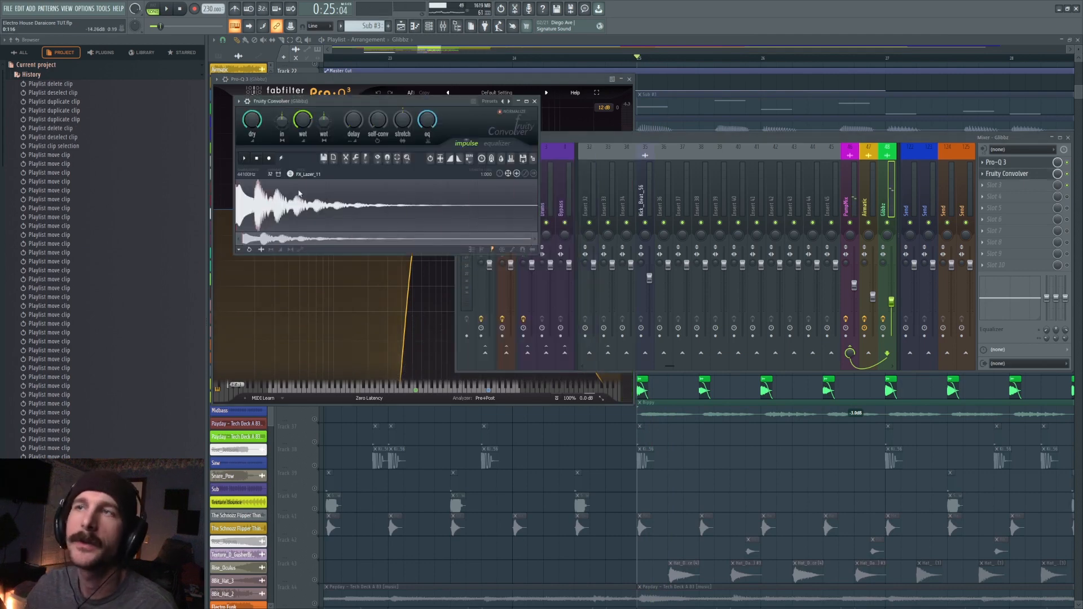
{"action": "left_click", "coordinate": [245, 159]}
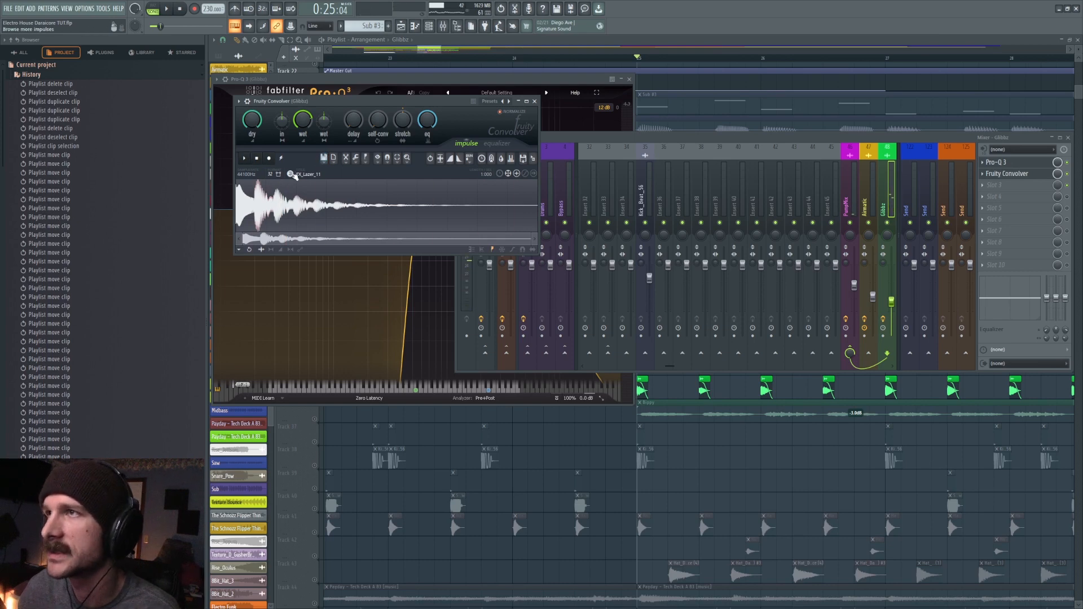
{"action": "left_click", "coordinate": [245, 159]}
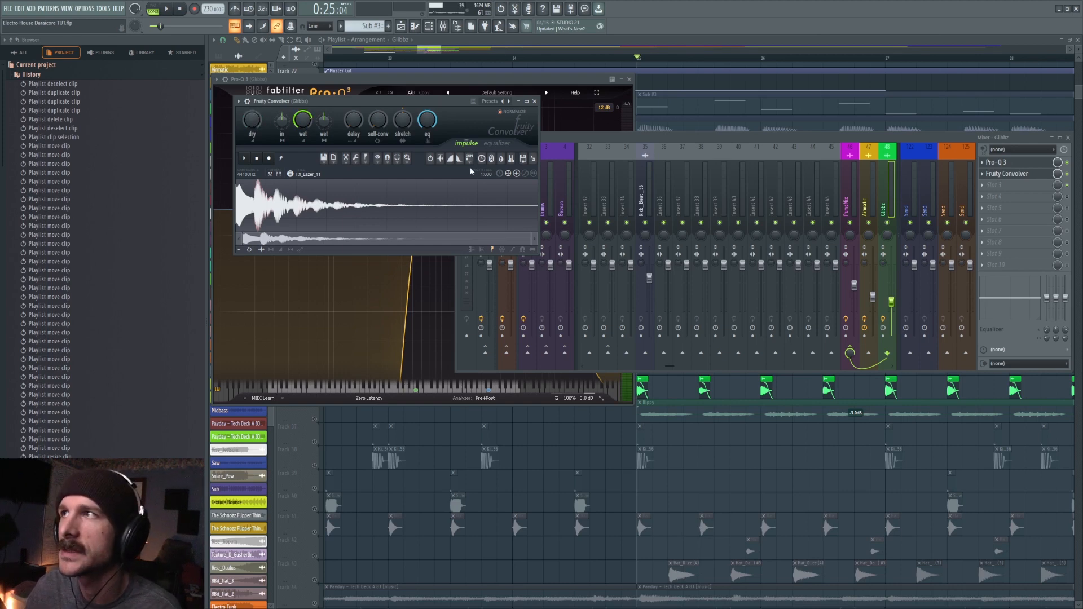
- Reset the Gibbz mixer track's volume to 100% (0.0 dB) and play the chops from bar 25
{"action": "key", "text": "space"}
{"action": "key", "text": "space"}
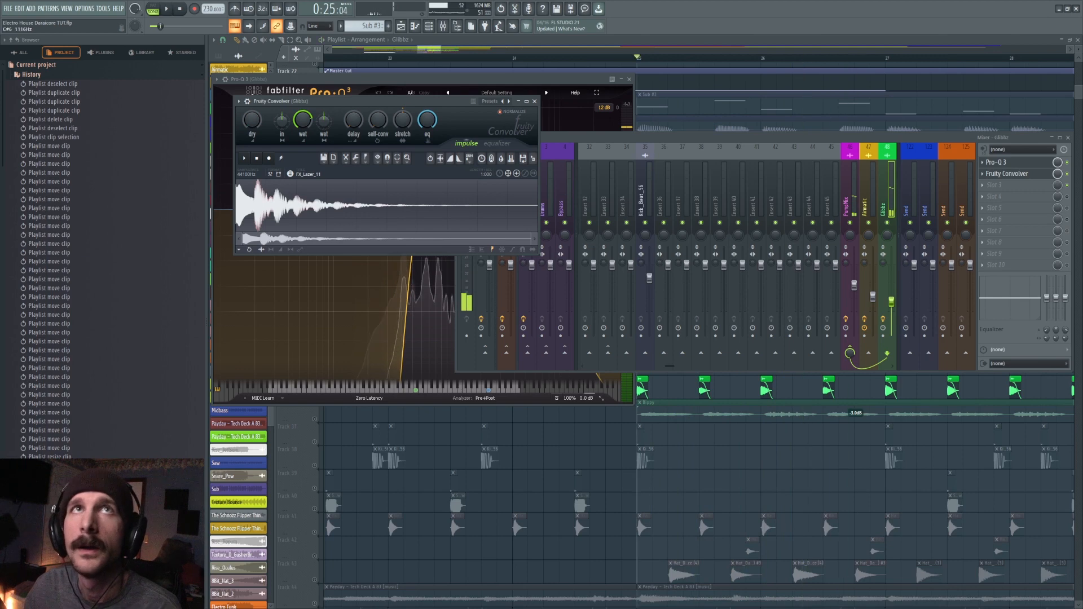
{"action": "right_click", "coordinate": [891, 305]}
{"action": "left_click", "coordinate": [898, 312]}
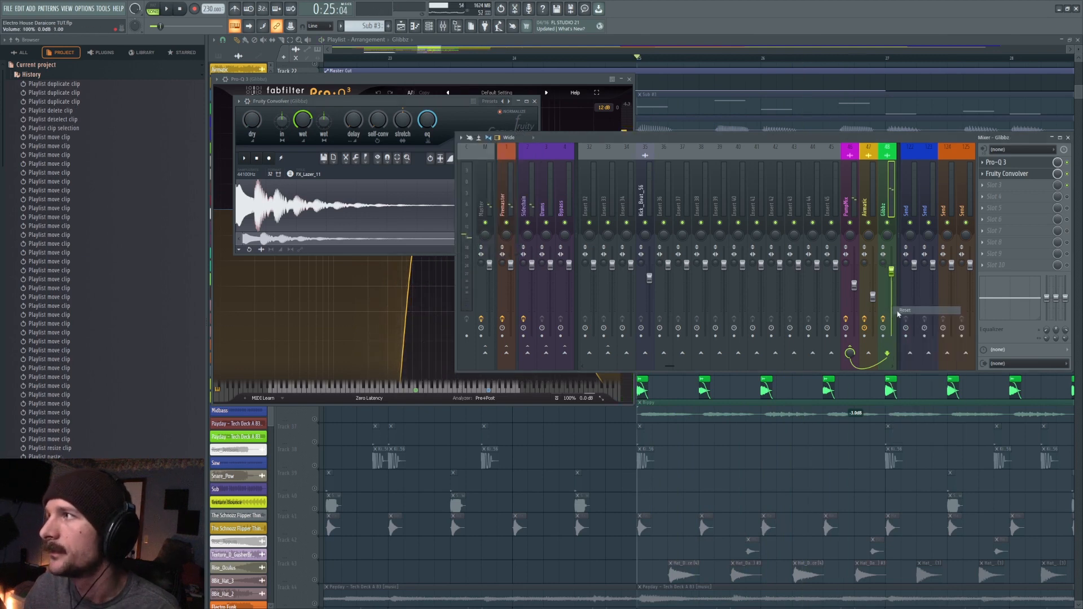
{"action": "key", "text": "space"}
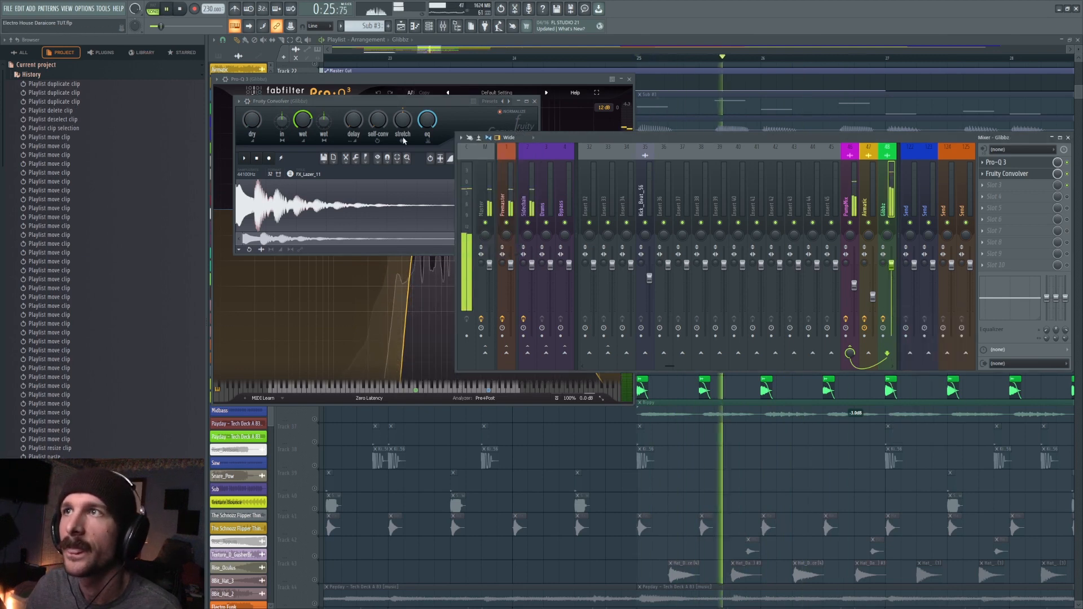
{"action": "key", "text": "space"}
- Try a higher stretch amount in Fruity Convolver on the chops, reset it to 100%, and play them again
{"action": "left_click_drag", "start_coordinate": [403, 121], "coordinate": [403, 68]}
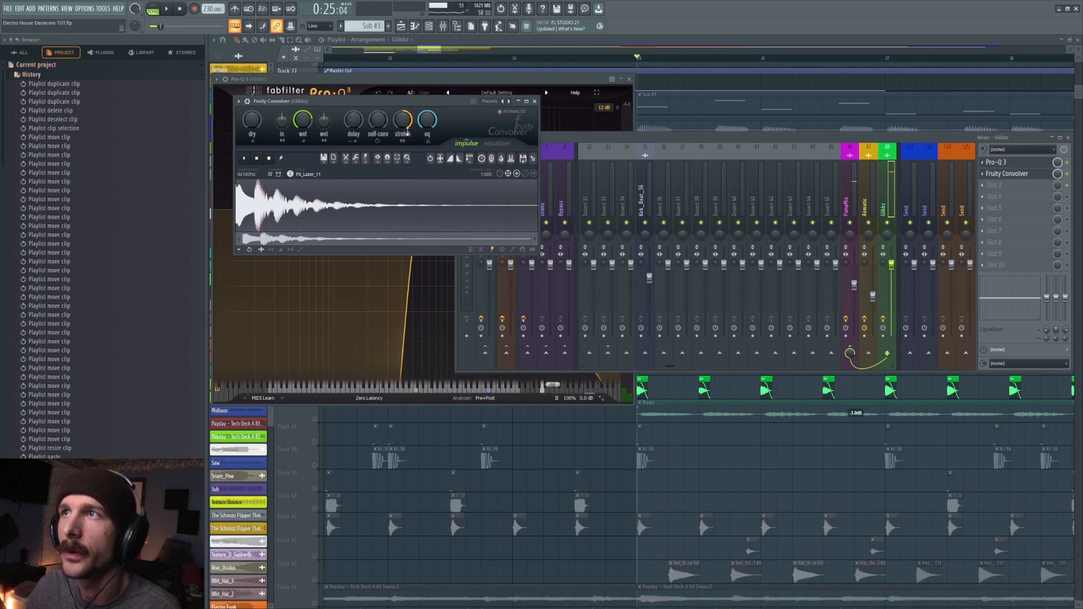
{"action": "key", "text": "space"}
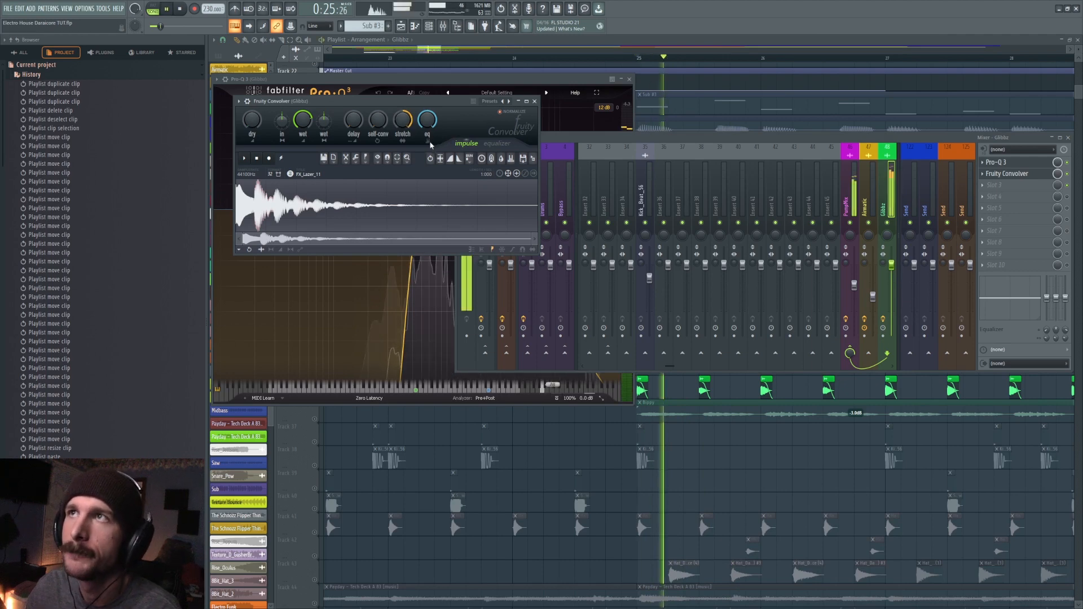
{"action": "key", "text": "space"}
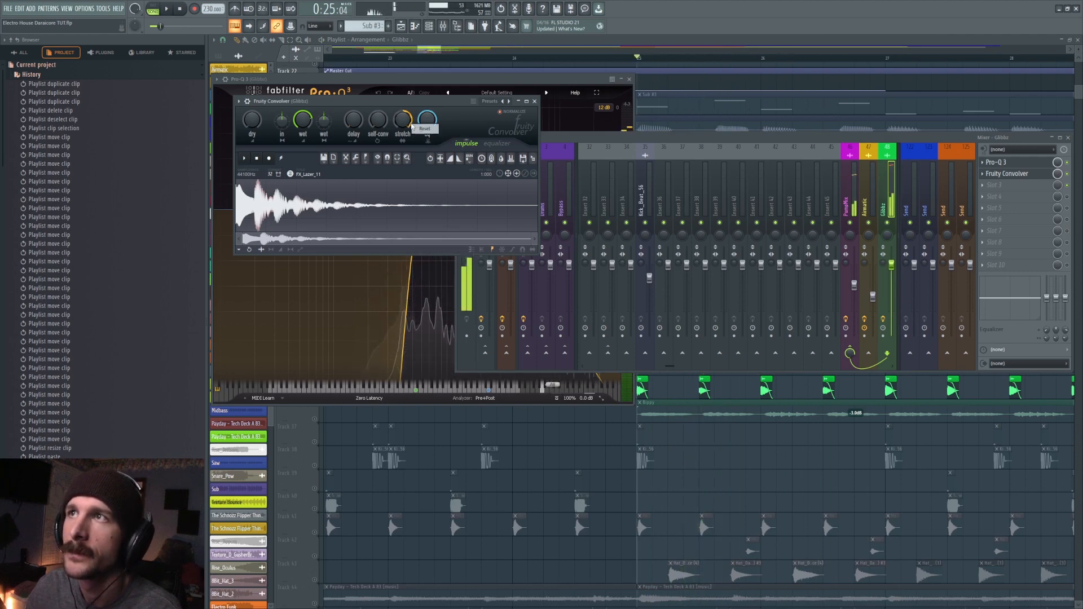
{"action": "key", "text": "space"}
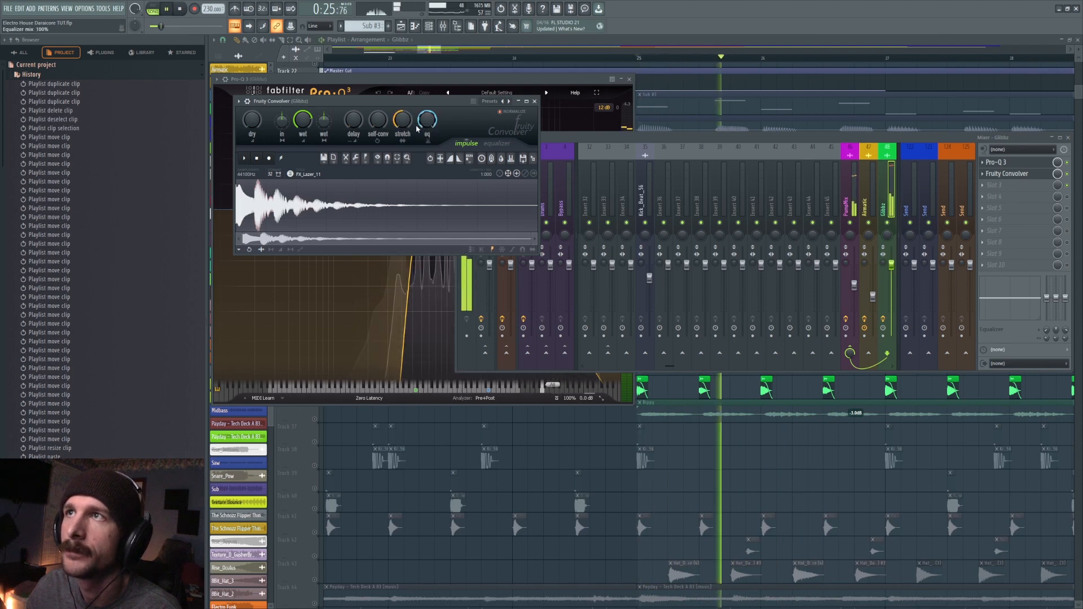
{"action": "key", "text": "space"}
{"action": "left_click", "coordinate": [408, 123], "text": "alt"}
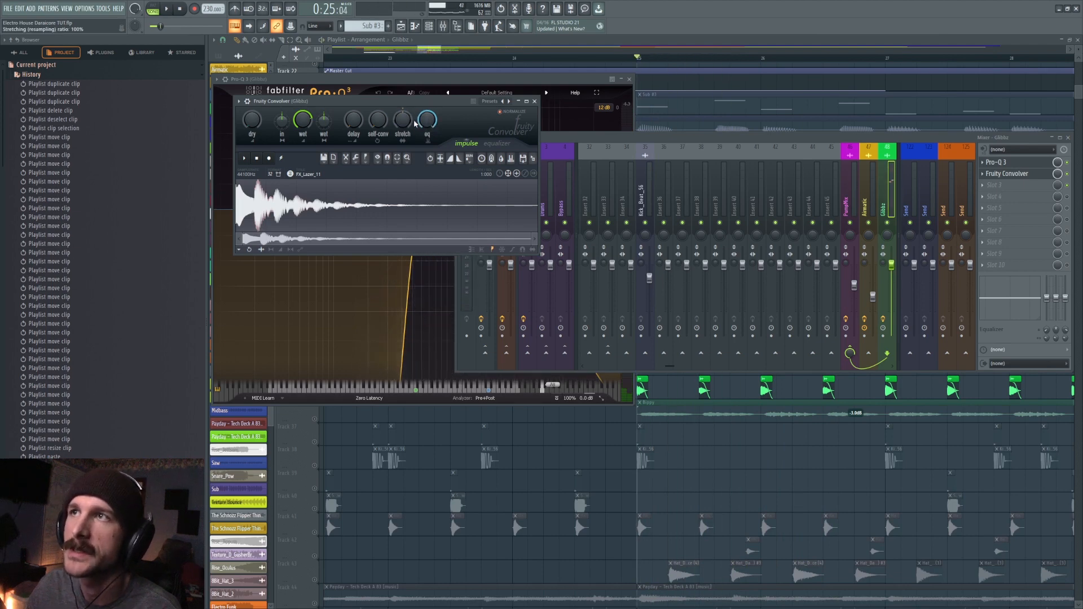
{"action": "key", "text": "space"}
{"action": "key", "text": "space"}
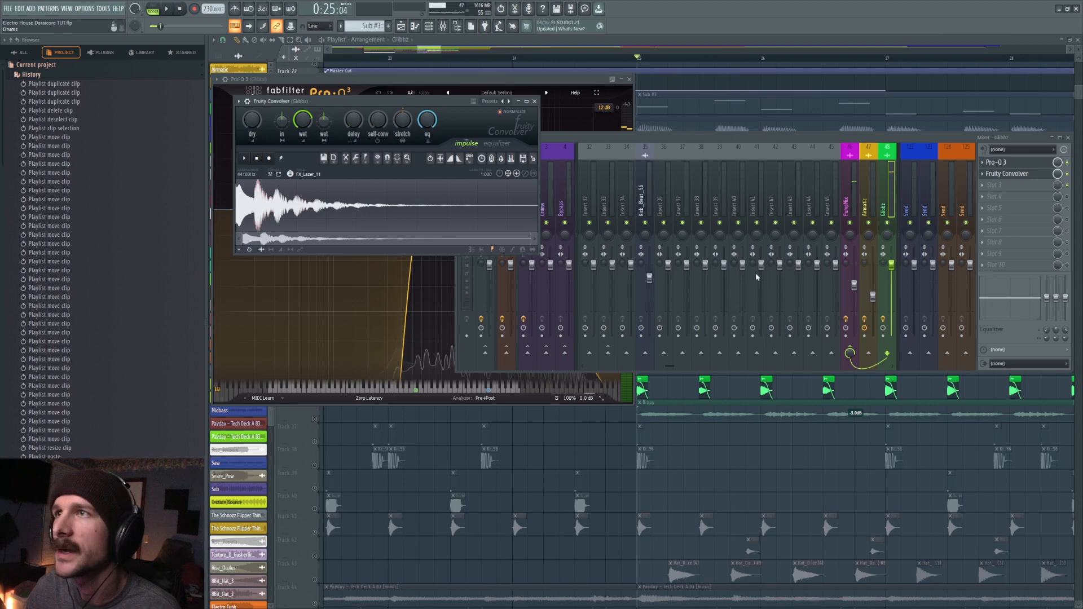
- Lower the Gibbz mixer track's volume fader and play the soloed Track 35 chops with the plugin and mixer windows out of view
{"action": "left_click_drag", "start_coordinate": [892, 267], "coordinate": [893, 304]}
{"action": "left_click", "coordinate": [849, 197]}
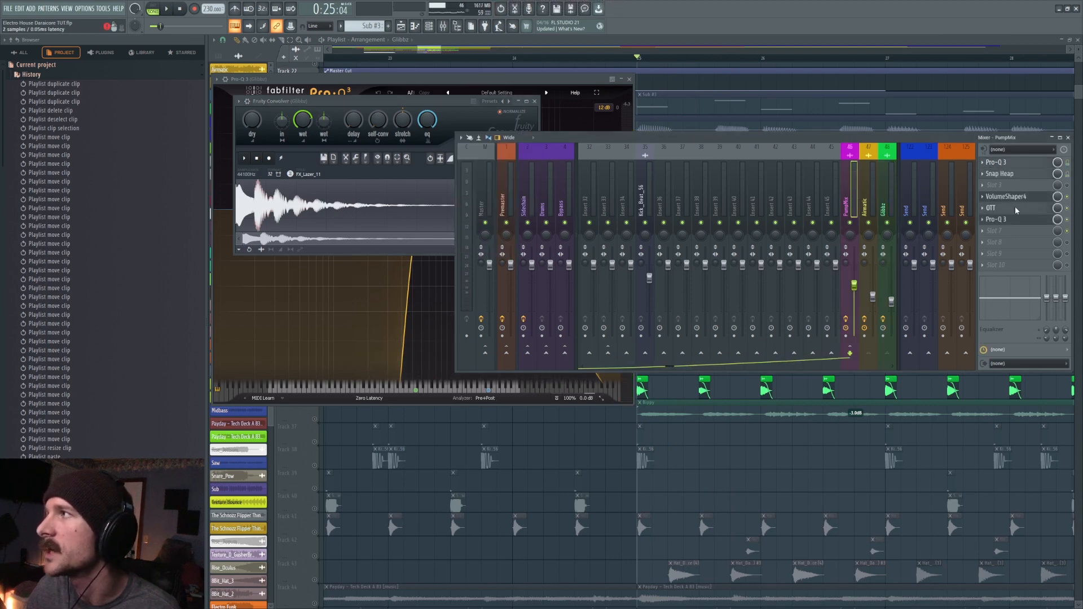
{"action": "right_click", "coordinate": [760, 481]}
{"action": "key", "text": "space"}
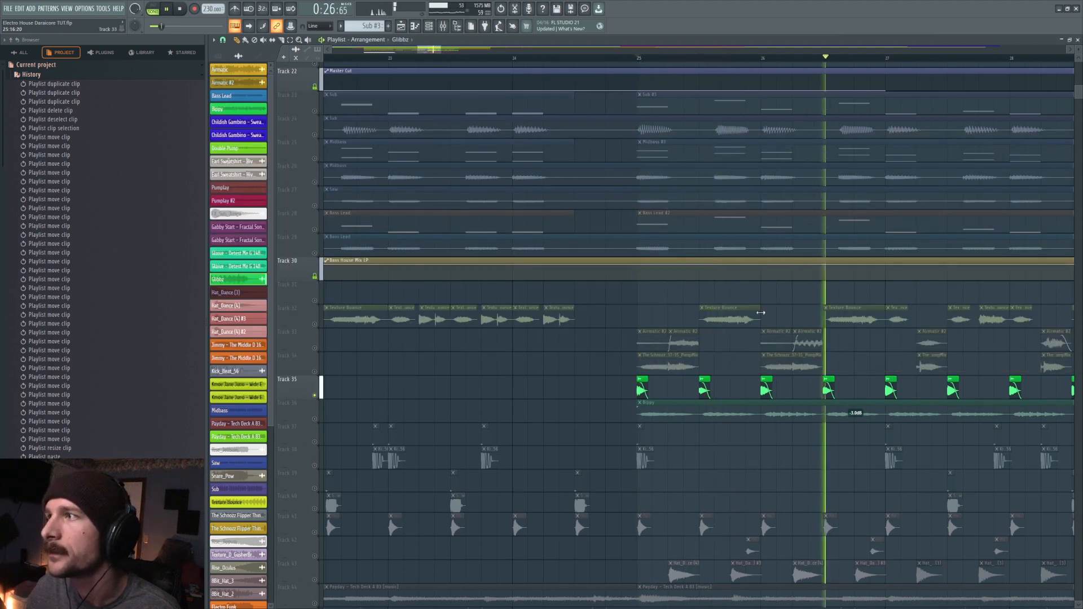
{"action": "scroll", "coordinate": [764, 59], "scroll_direction": "down", "scroll_amount": 3}
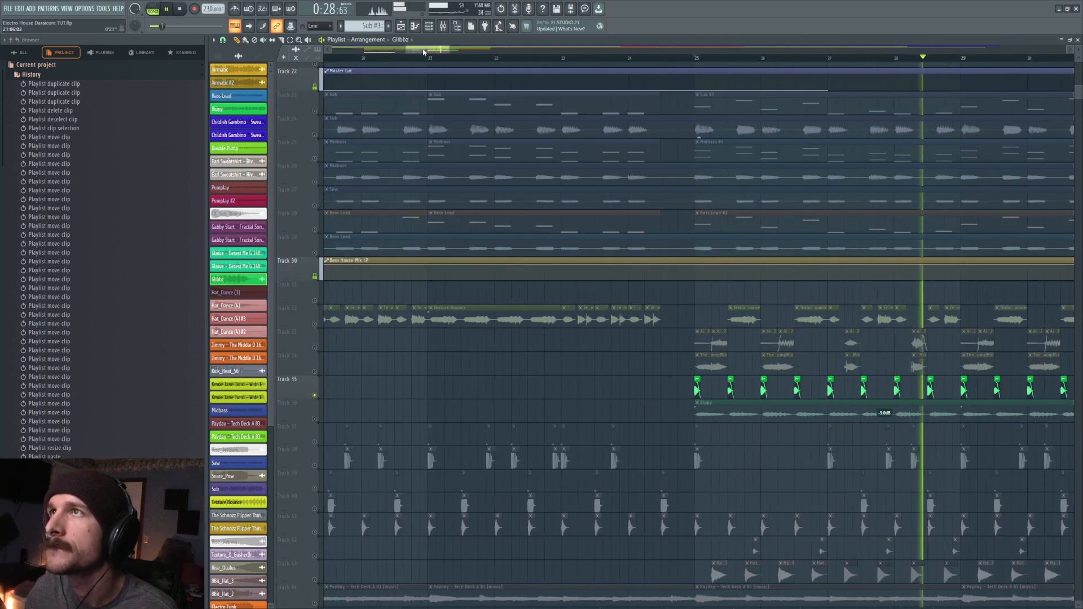
{"action": "key", "text": "space"}
- Solo Track 36 and play its long green clip from bar 25
{"action": "mouse_move", "coordinate": [435, 52]}
{"action": "left_mouse_down"}
{"action": "mouse_move", "coordinate": [459, 54]}
{"action": "mouse_move", "coordinate": [441, 54]}
{"action": "left_mouse_up"}
{"action": "scroll", "coordinate": [457, 54], "scroll_direction": "down", "scroll_amount": 5}
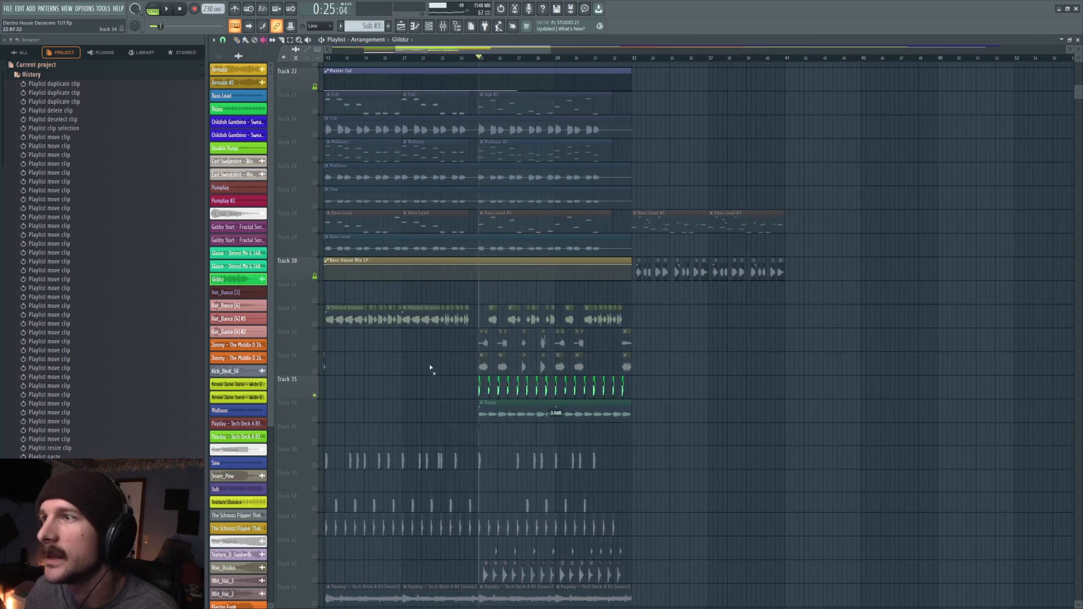
{"action": "left_click", "coordinate": [479, 385]}
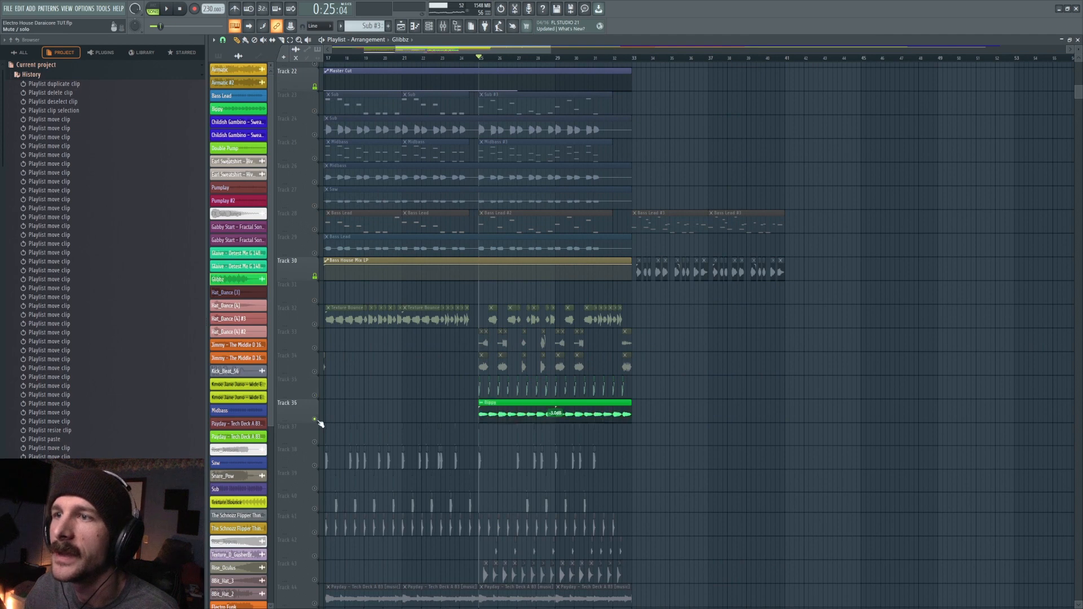
{"action": "left_click", "coordinate": [320, 420]}
{"action": "scroll", "coordinate": [411, 346], "scroll_direction": "down", "scroll_amount": 3}
{"action": "right_click", "coordinate": [315, 349]}
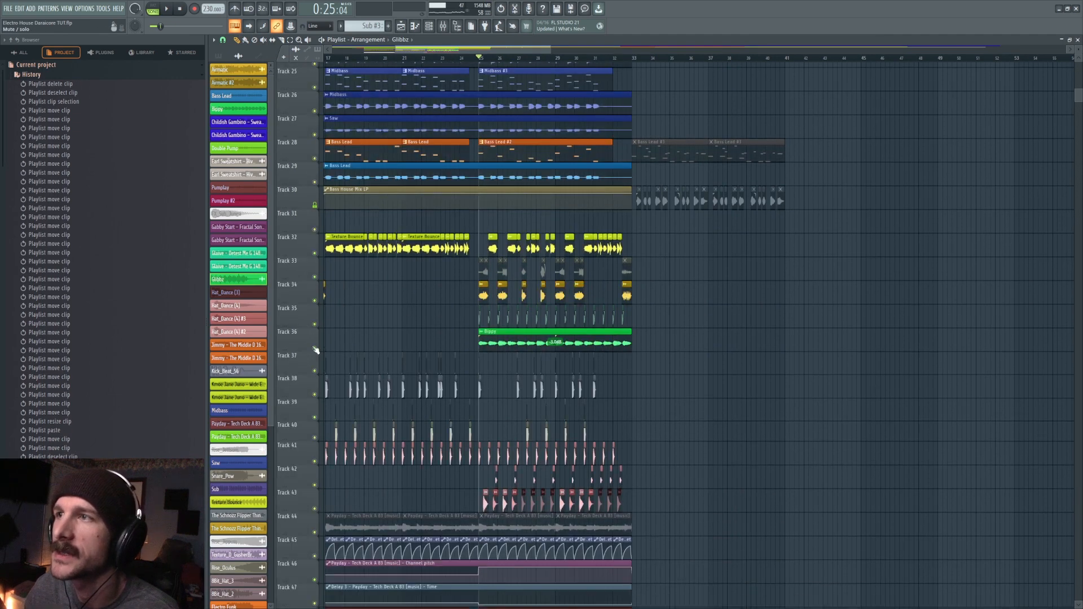
{"action": "right_click", "coordinate": [316, 349]}
{"action": "key", "text": "space"}
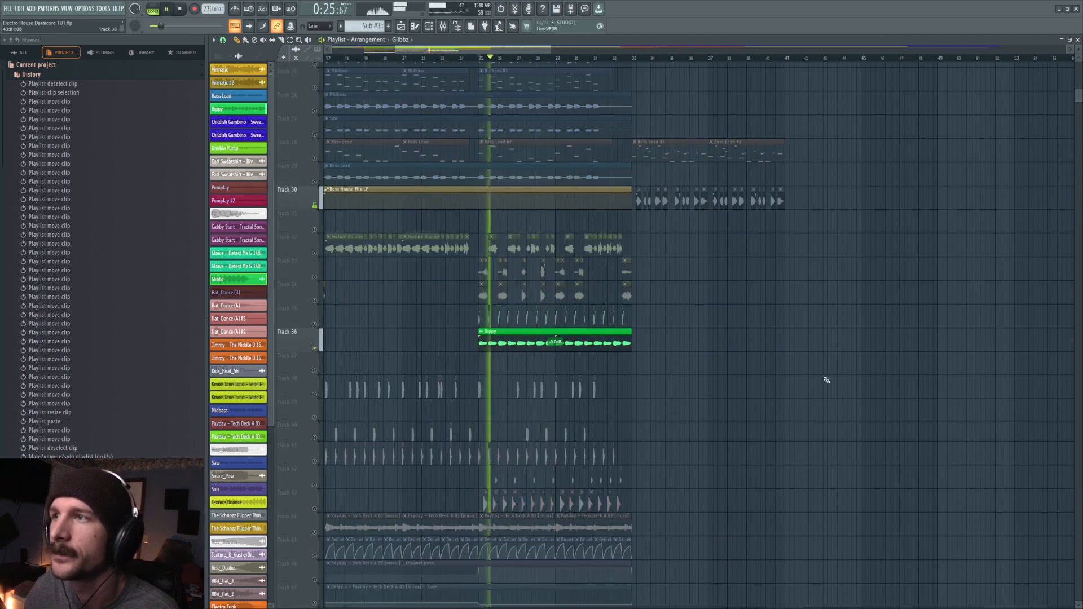
{"action": "key", "text": "space"}
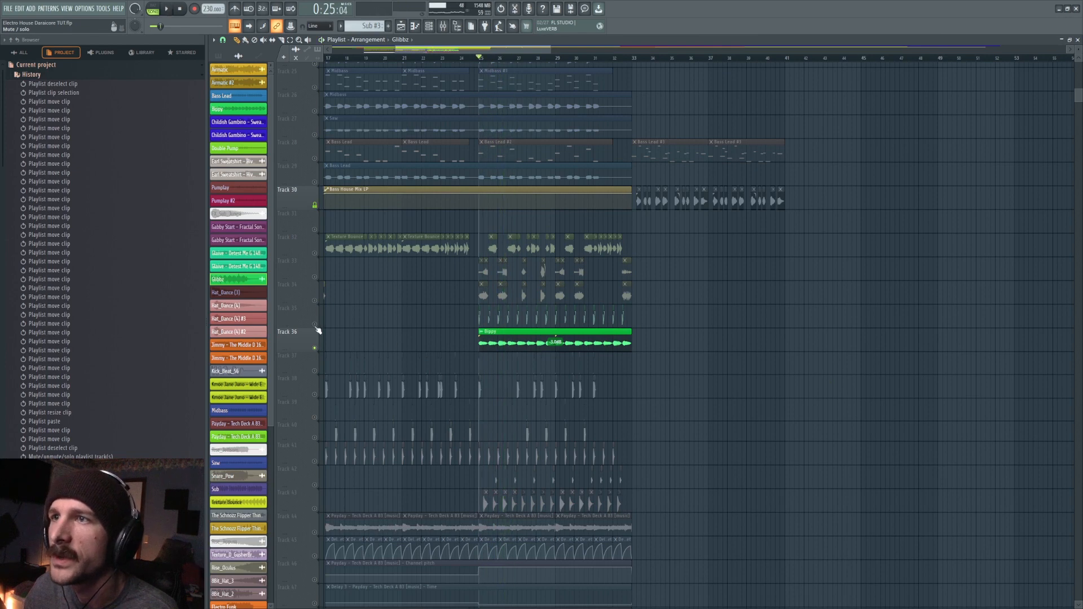
- Take Track 36 out of solo and play the full mix from bar 25
{"action": "right_click", "coordinate": [315, 327]}
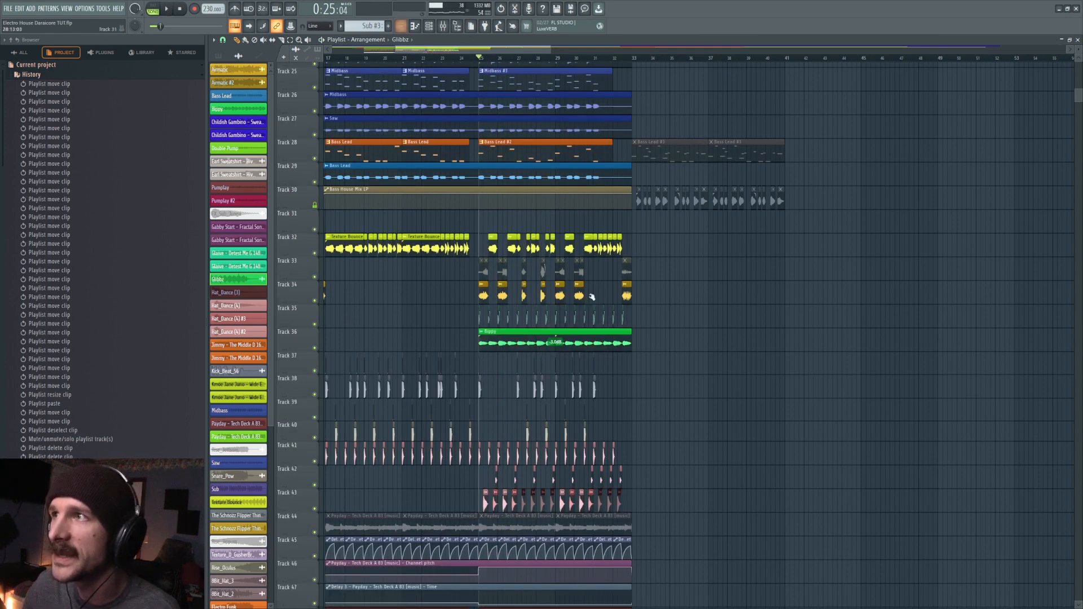
{"action": "scroll", "coordinate": [650, 370], "scroll_direction": "down", "scroll_amount": 2}
{"action": "scroll", "coordinate": [674, 296], "scroll_direction": "down", "scroll_amount": 1}
{"action": "key", "text": "space"}
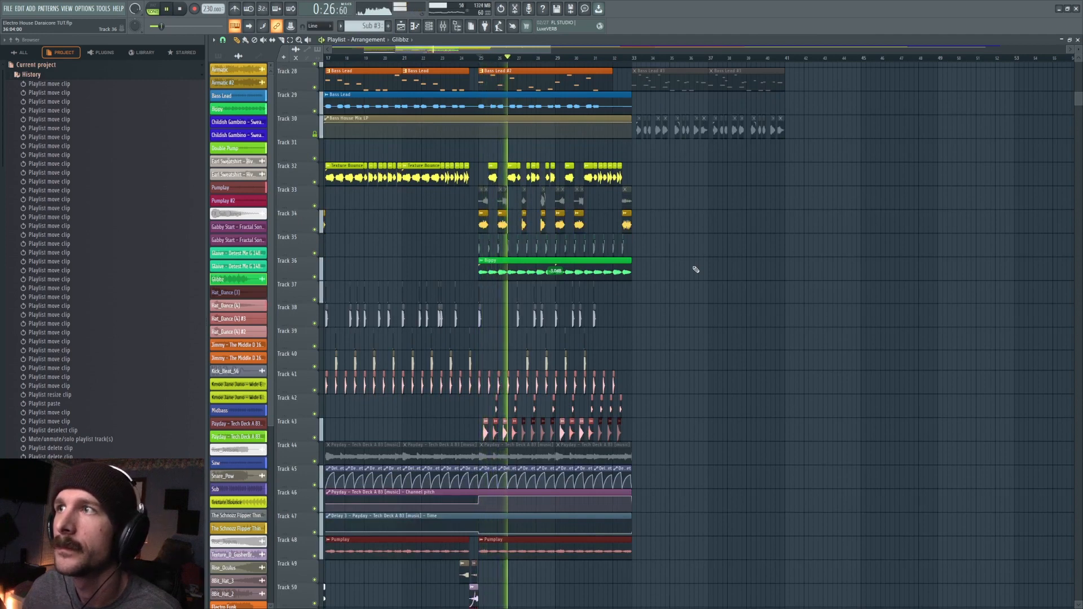
{"action": "key", "text": "space"}
- Try resetting and readjusting the Track 36 clip's gain, play the mix, and undo the gain change
{"action": "right_click", "coordinate": [556, 278]}
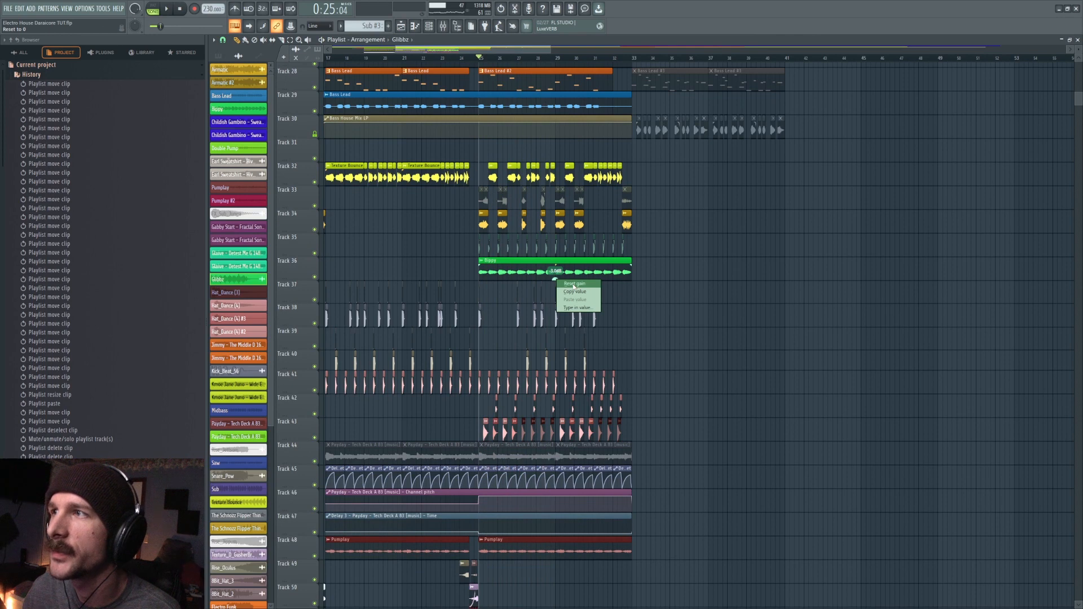
{"action": "left_click", "coordinate": [657, 287]}
{"action": "left_click_drag", "start_coordinate": [556, 278], "coordinate": [556, 274]}
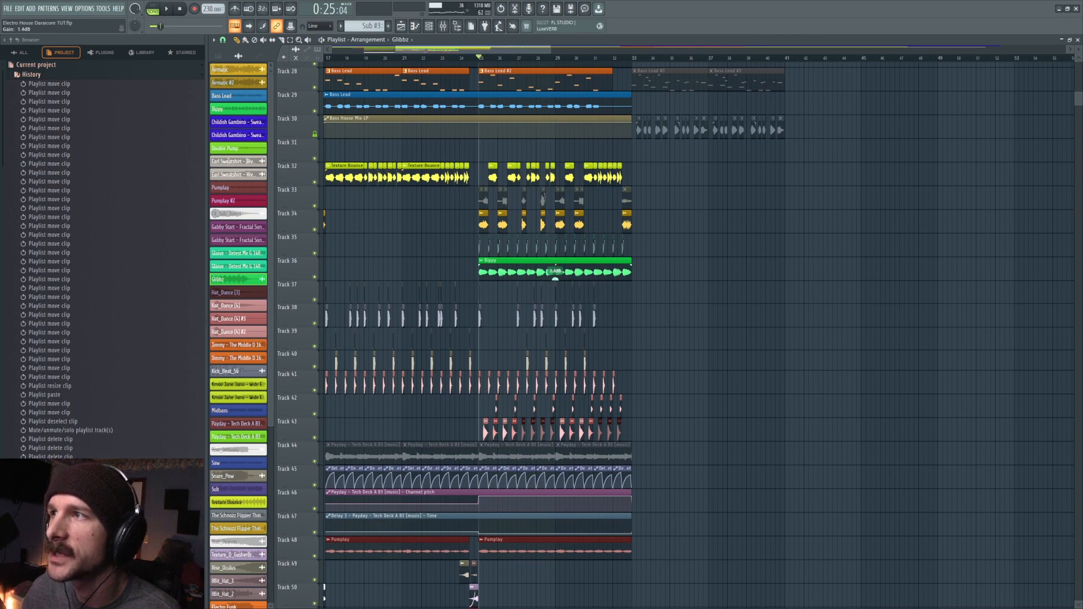
{"action": "key", "text": "space"}
- Solo Tracks 34 and 32 and play them from bar 25, including a second playback with Track 36 unmuted
{"action": "key", "text": "space"}
{"action": "key", "text": "ctrl+z"}
{"action": "right_click", "coordinate": [314, 230]}
{"action": "left_click", "coordinate": [315, 182]}
{"action": "key", "text": "space"}
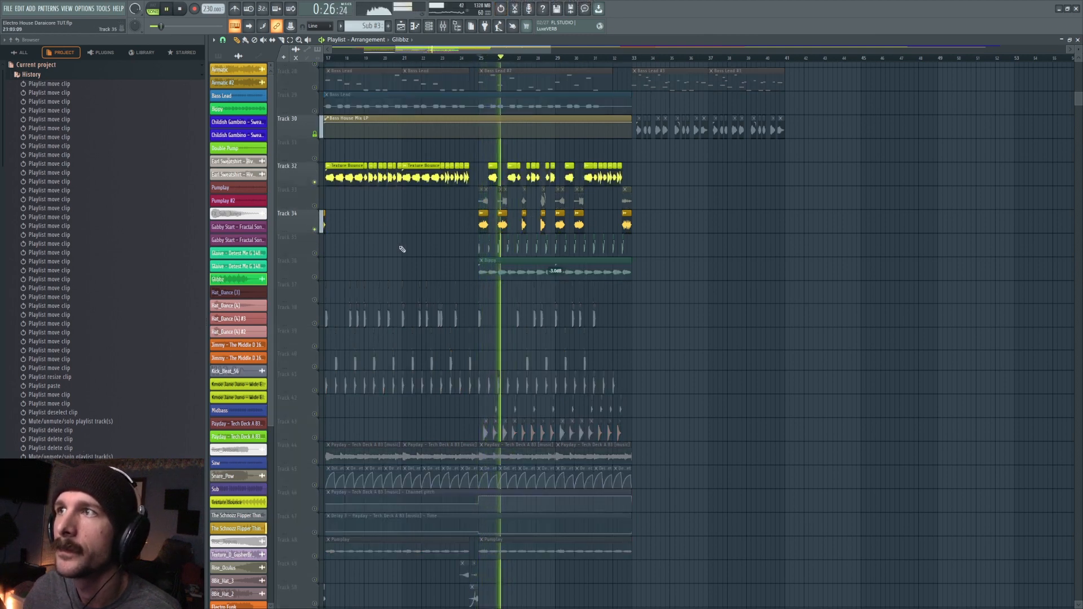
{"action": "key", "text": "space"}
{"action": "left_click", "coordinate": [315, 277]}
{"action": "key", "text": "space"}
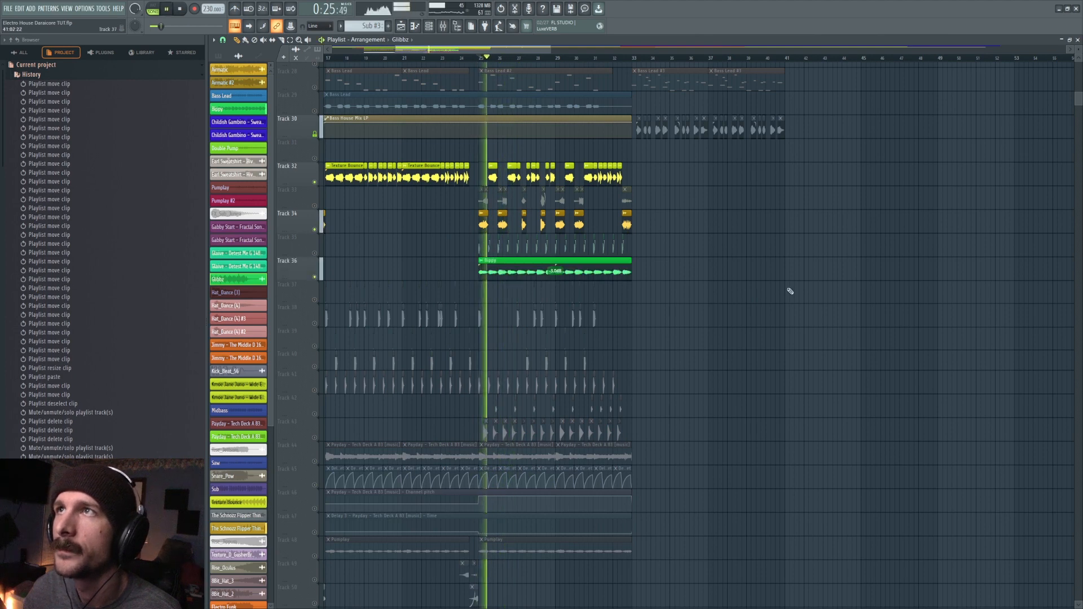
{"action": "key", "text": "space"}
- Unmute the first two Payday music clips on Track 44 and solo that track, with playback starting at bar 17
{"action": "scroll", "coordinate": [788, 292], "scroll_direction": "down", "scroll_amount": 2}
{"action": "scroll", "coordinate": [789, 293], "scroll_direction": "down", "scroll_amount": 1}
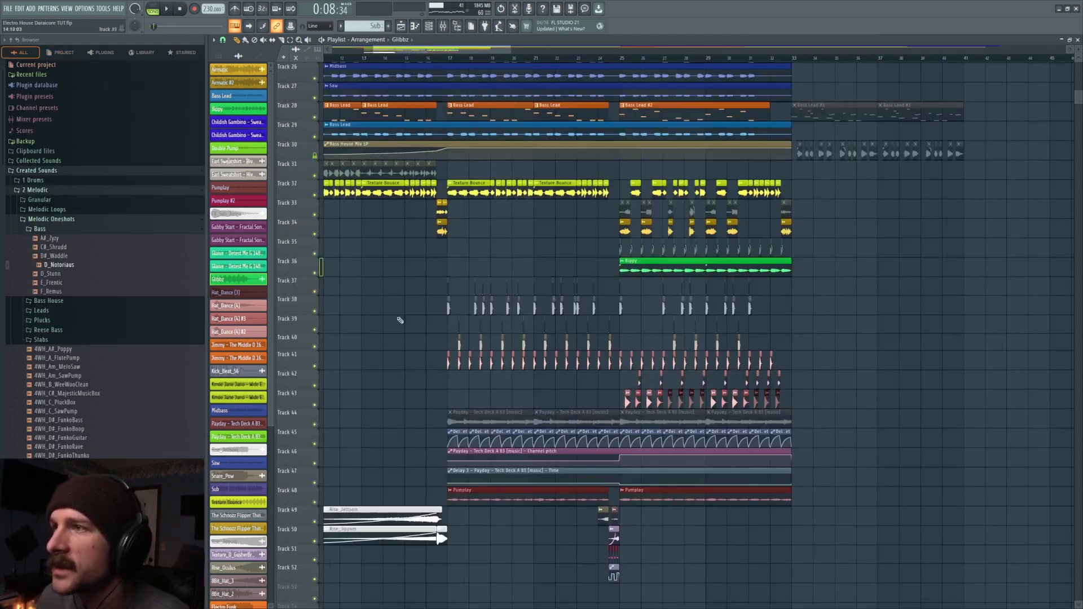
{"action": "scroll", "coordinate": [371, 389], "scroll_direction": "down", "scroll_amount": 5}
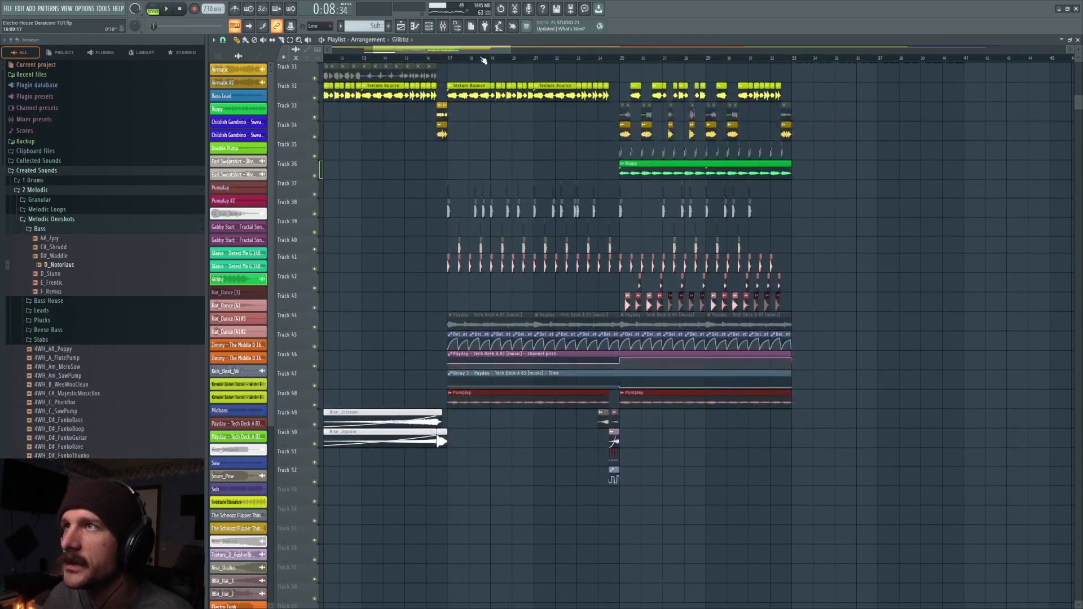
{"action": "left_click", "coordinate": [450, 59]}
{"action": "scroll", "coordinate": [501, 394], "scroll_direction": "down", "scroll_amount": 2}
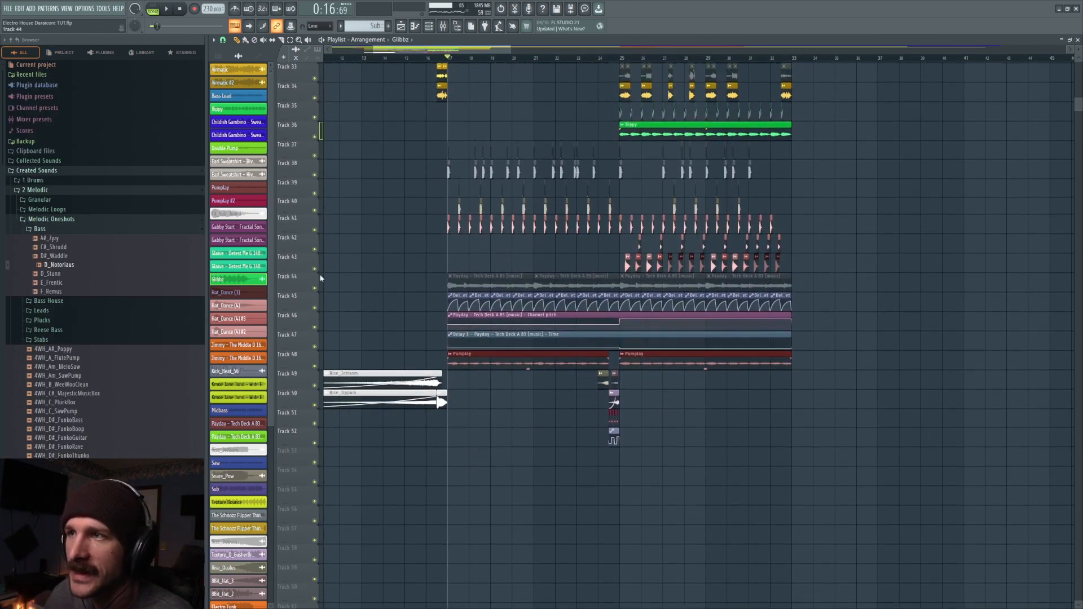
{"action": "left_click_drag", "start_coordinate": [471, 285], "coordinate": [576, 285]}
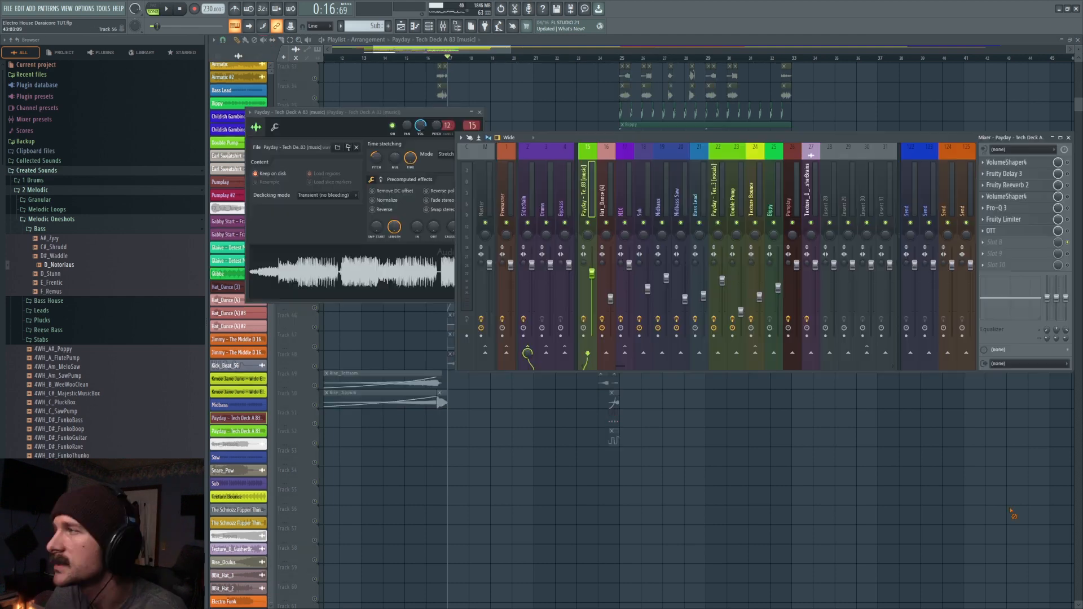
{"action": "right_click", "coordinate": [1010, 512]}
{"action": "scroll", "coordinate": [511, 277], "scroll_direction": "up", "scroll_amount": 19}
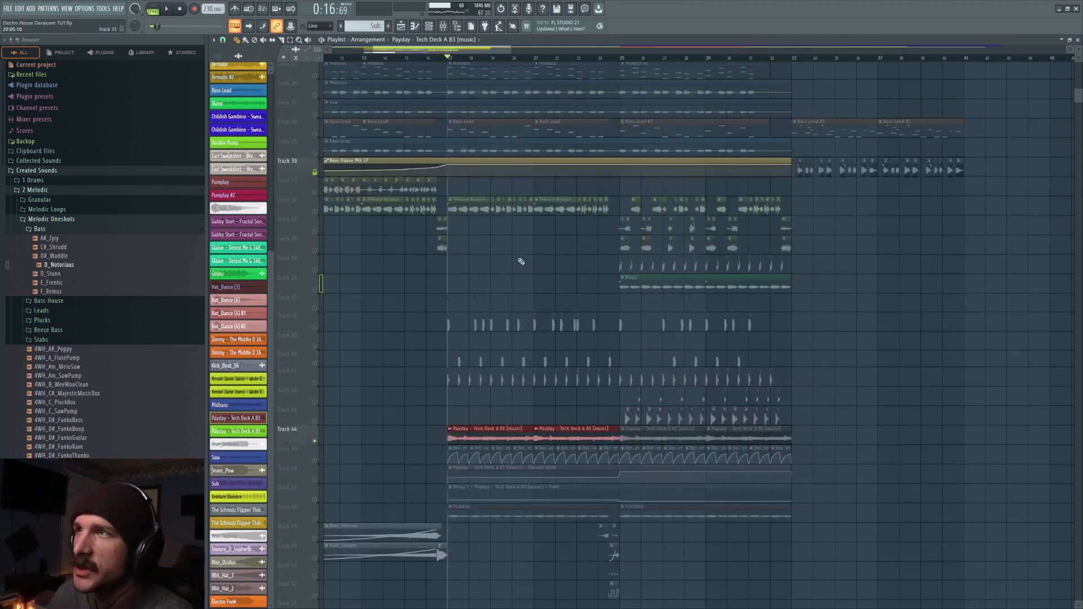
- Unmute Tracks 16 to 21 alongside Track 44 and play them together from bar 17
{"action": "left_click", "coordinate": [314, 116]}
{"action": "key", "text": "space"}
{"action": "left_click_drag", "start_coordinate": [315, 137], "coordinate": [316, 217]}
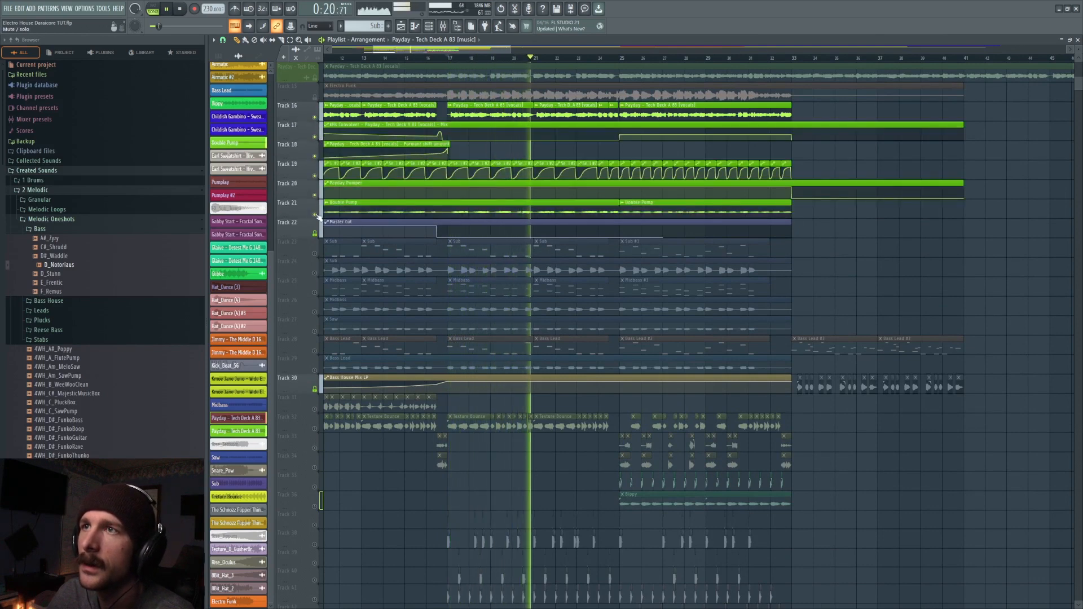
{"action": "scroll", "coordinate": [493, 397], "scroll_direction": "down", "scroll_amount": 12}
{"action": "scroll", "coordinate": [492, 397], "scroll_direction": "down", "scroll_amount": 7}
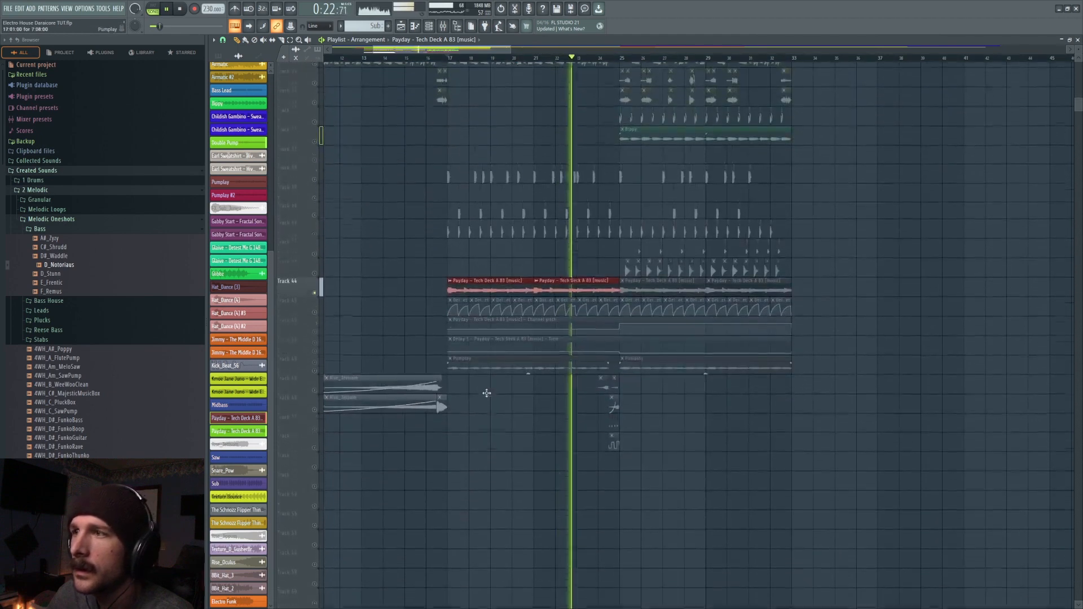
{"action": "key", "text": "space"}
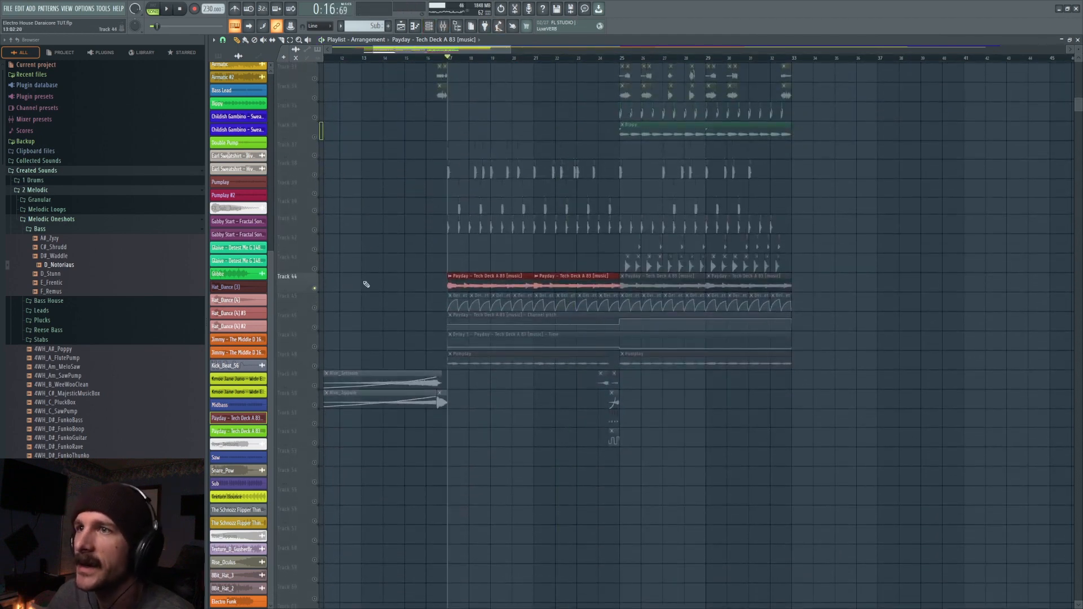
- Check the first Payday music clip on Track 44, close its settings, and play the clips from bar 17
{"action": "double_click", "coordinate": [470, 279]}
{"action": "key", "text": "Escape"}
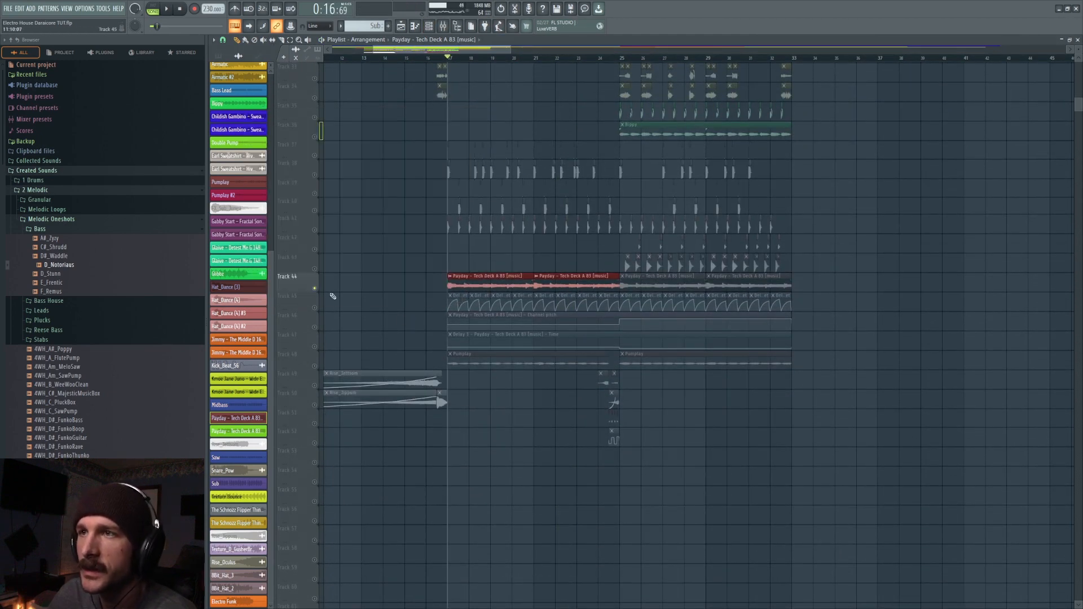
{"action": "key", "text": "space"}
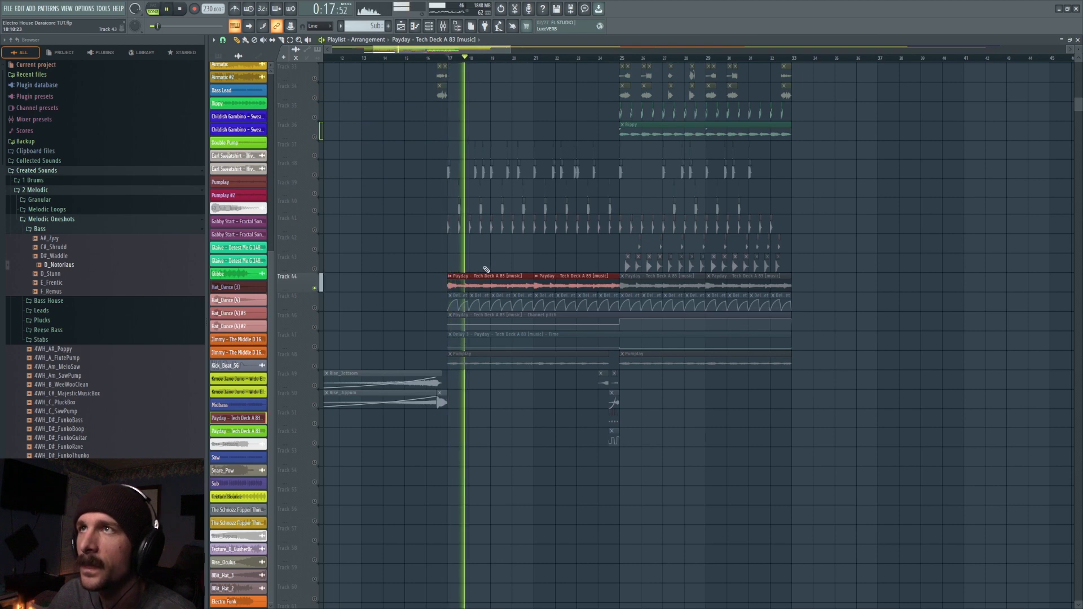
{"action": "key", "text": "space"}
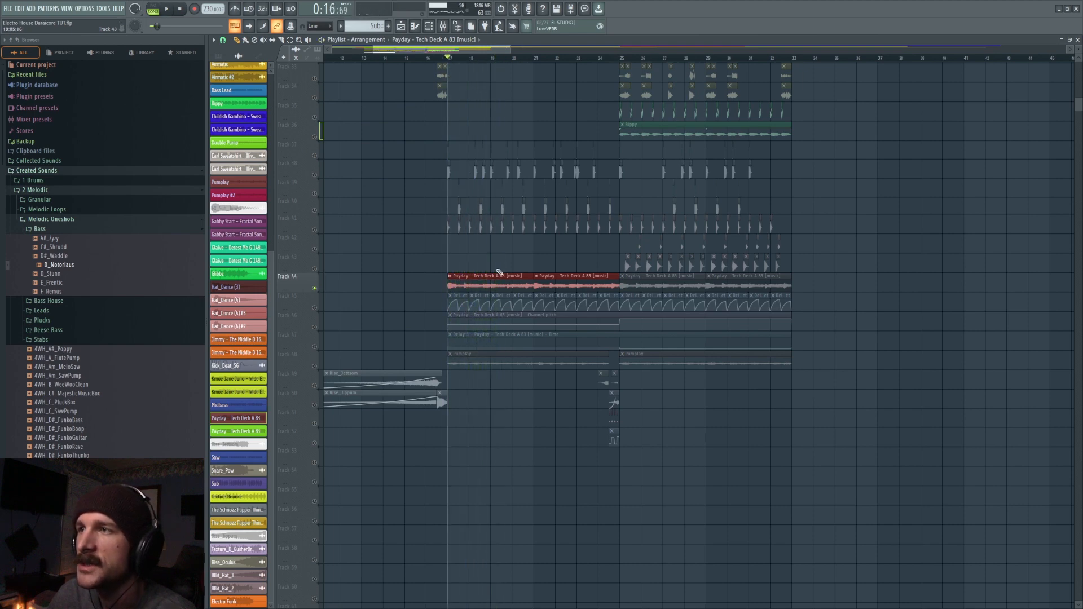
{"action": "scroll", "coordinate": [494, 277], "scroll_direction": "up", "scroll_amount": 5}
{"action": "scroll", "coordinate": [518, 385], "scroll_direction": "down", "scroll_amount": 3}
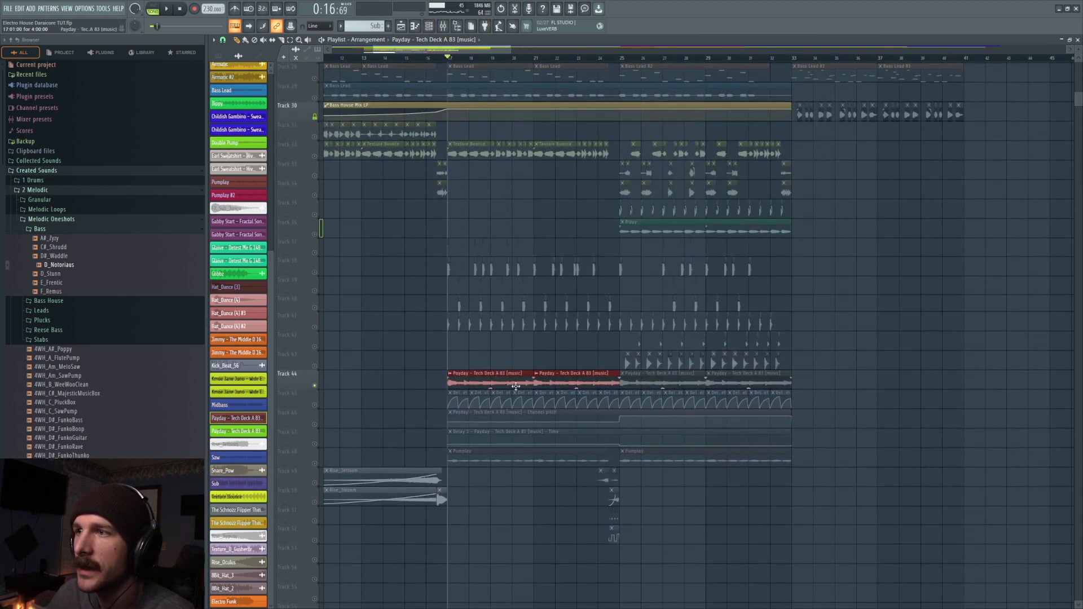
- Inspect the first VolumeShaper4 on the Payday music mixer insert while playing the clips from bar 17
{"action": "left_click", "coordinate": [449, 29]}
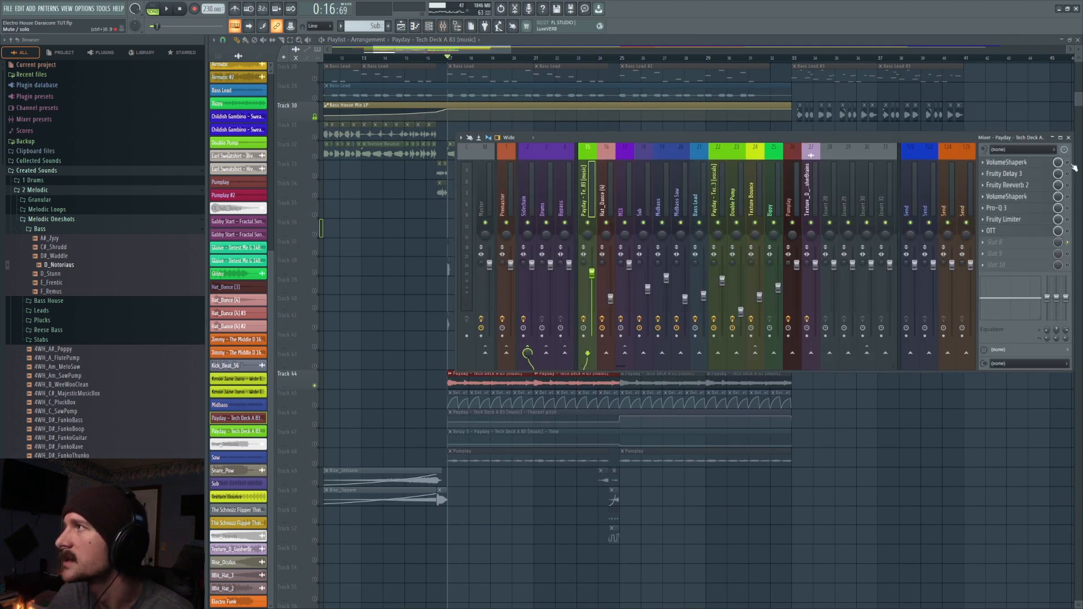
{"action": "left_click", "coordinate": [1042, 163]}
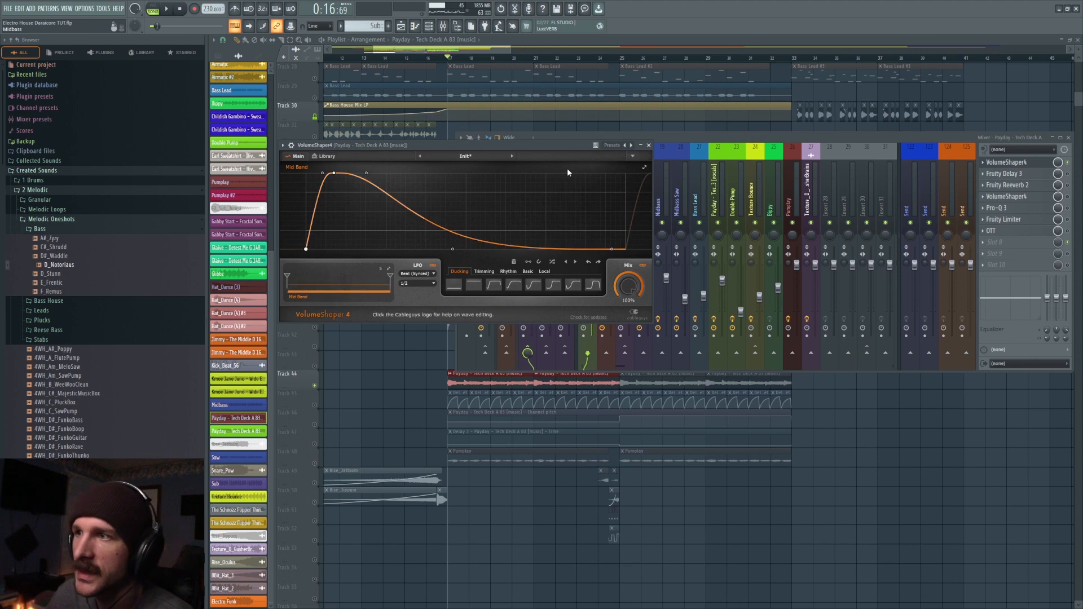
{"action": "key", "text": "space"}
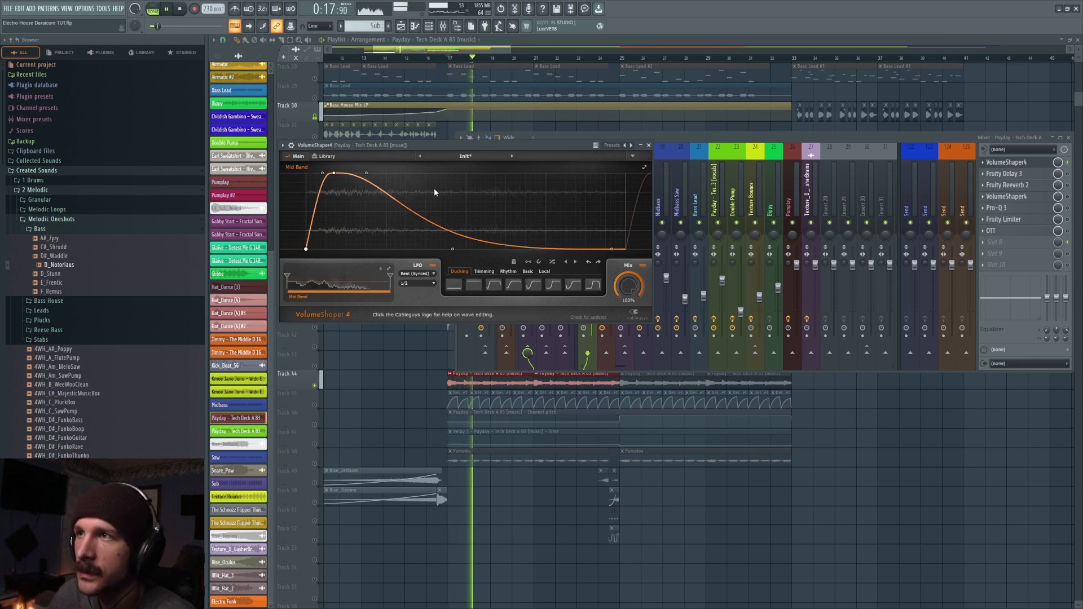
{"action": "key", "text": "space"}
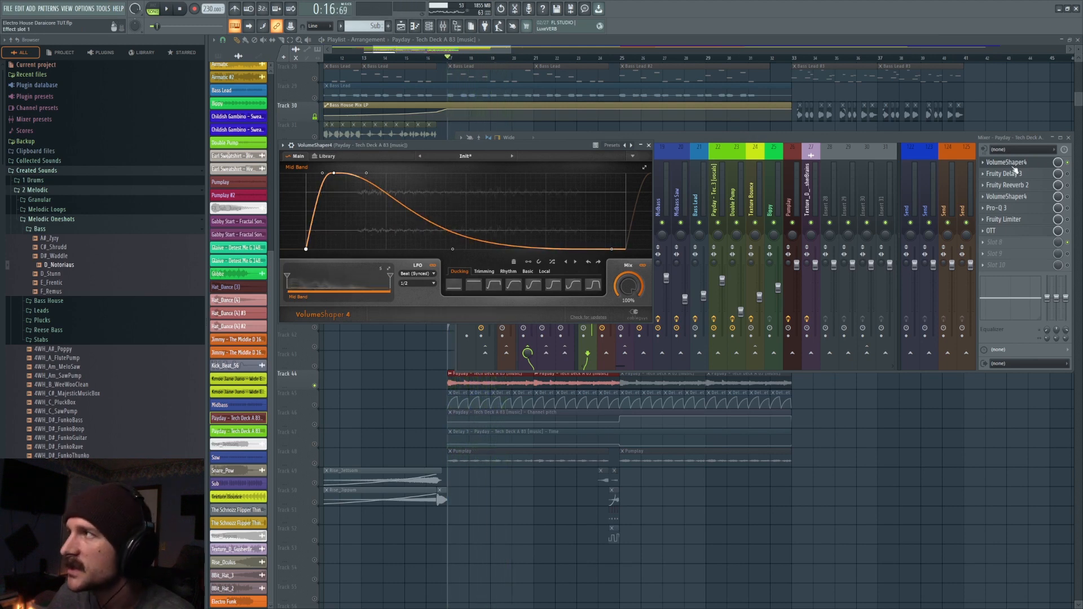
- Close VolumeShaper4 and inspect Fruity Delay 3 on the Payday insert while briefly playing the clips from bar 17
{"action": "left_click", "coordinate": [1033, 174]}
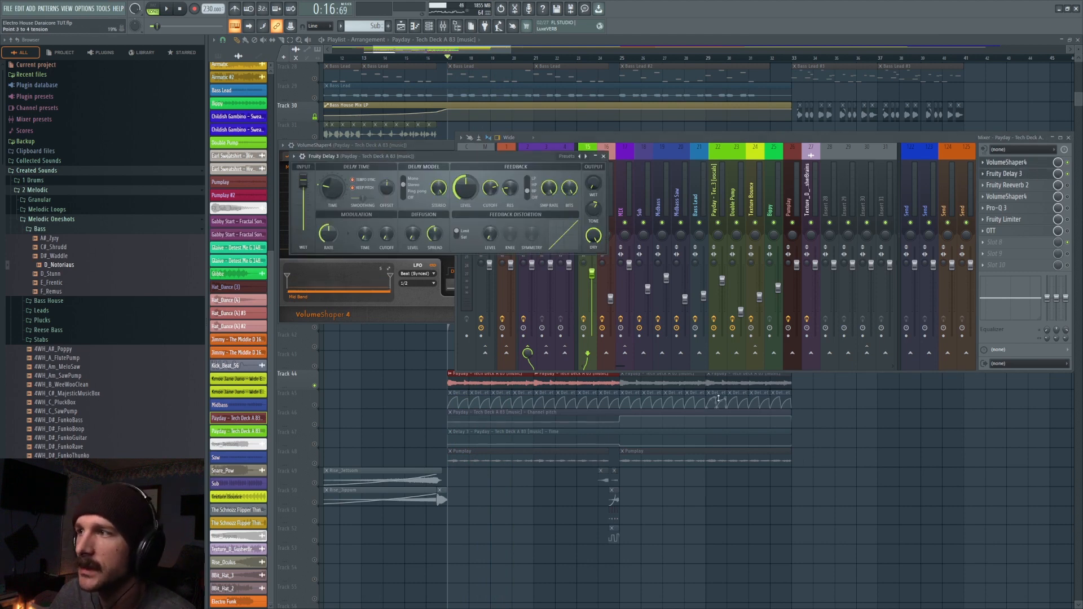
{"action": "key", "text": "alt+F12"}
{"action": "left_click", "coordinate": [1017, 175]}
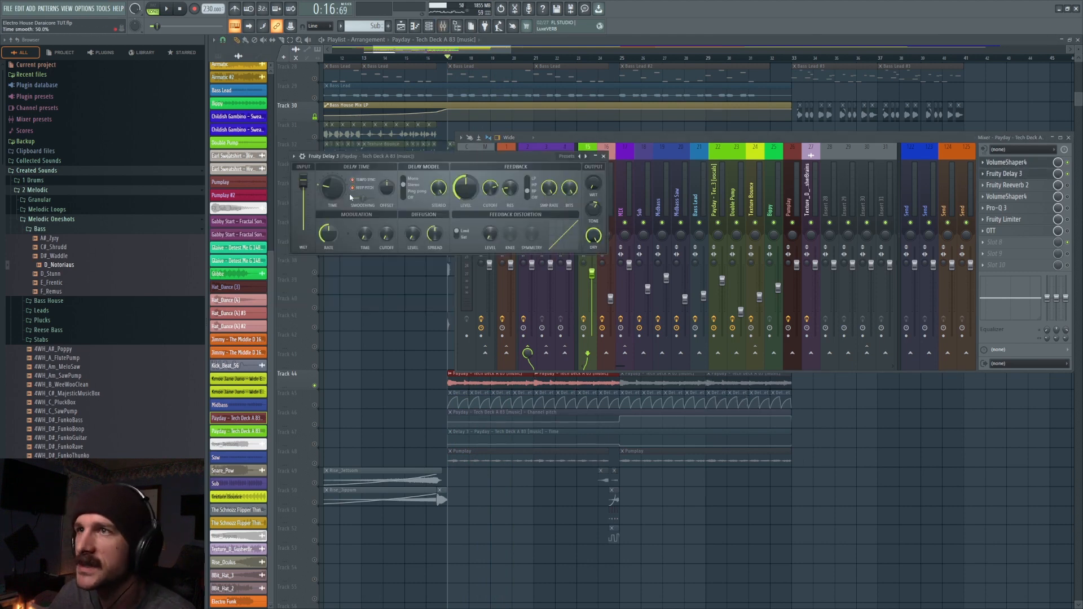
{"action": "key", "text": "space"}
{"action": "key", "text": "space"}
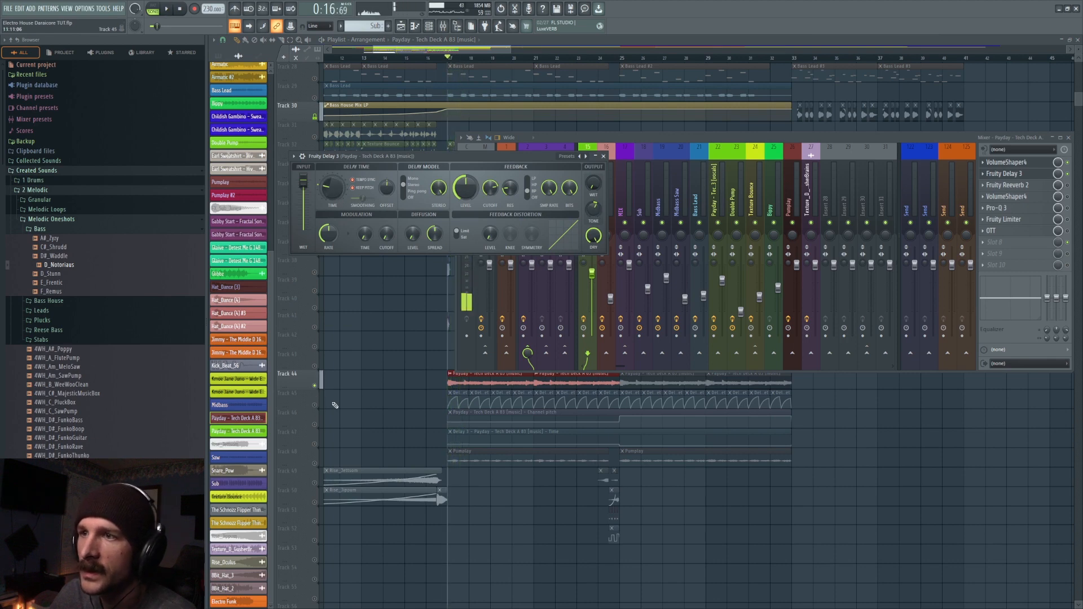
- Unmute Track 45's Delay 3 output wet automation and play it from bar 17 with Fruity Delay 3 open
{"action": "left_click", "coordinate": [317, 405]}
{"action": "left_click", "coordinate": [443, 26]}
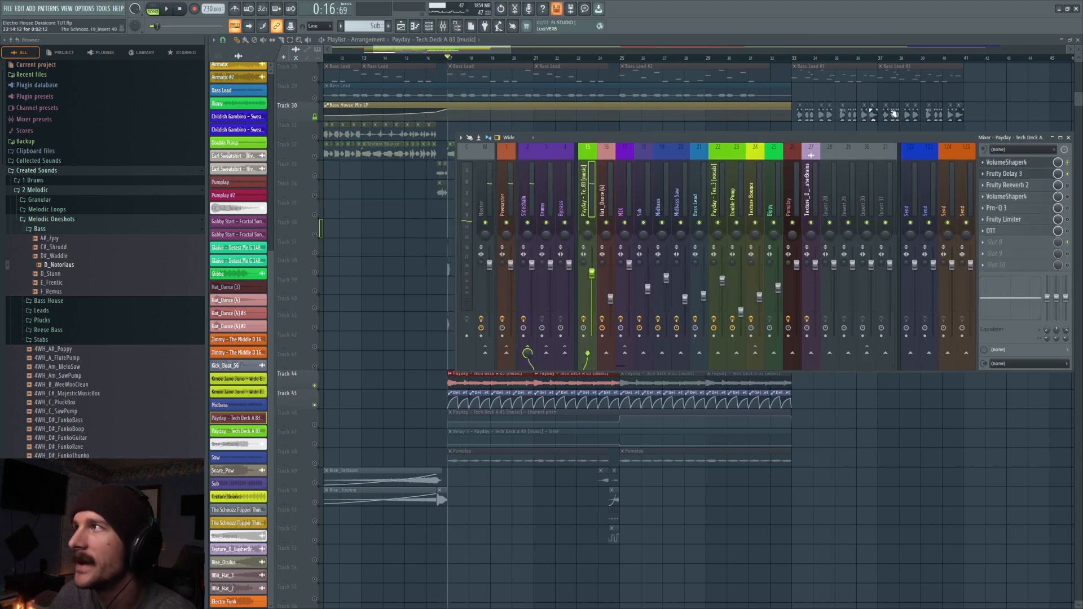
{"action": "left_click", "coordinate": [1009, 174]}
{"action": "key", "text": "space"}
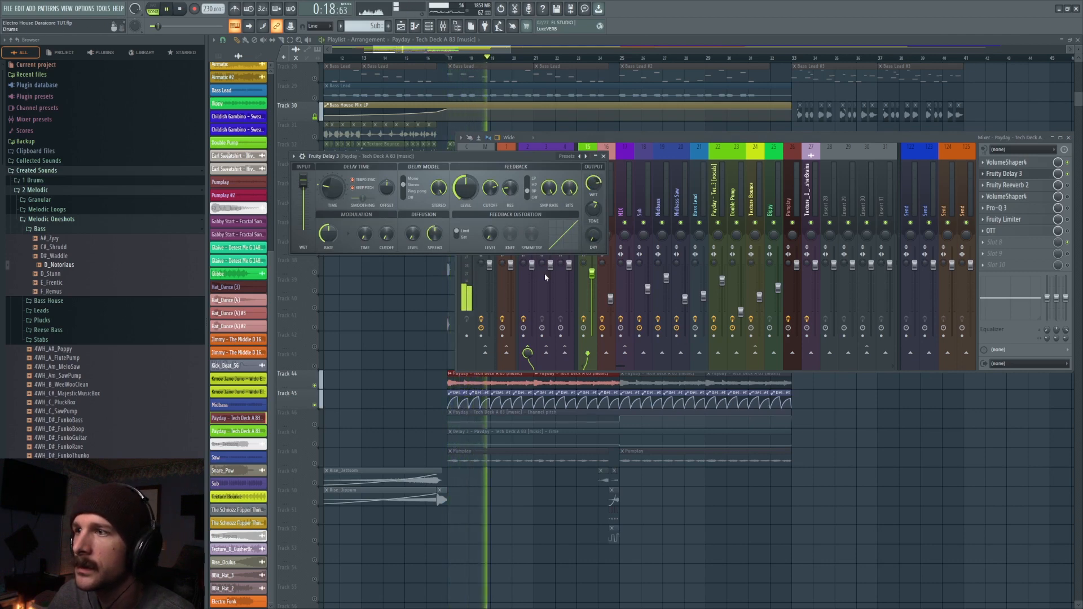
- Stop playback, unmute Track 46's channel pitch and Track 47's delay time automation, and check Fruity Delay 3
{"action": "left_click", "coordinate": [315, 424]}
{"action": "scroll", "coordinate": [583, 495], "scroll_direction": "down", "scroll_amount": 2}
{"action": "key", "text": "space"}
{"action": "left_click", "coordinate": [314, 366]}
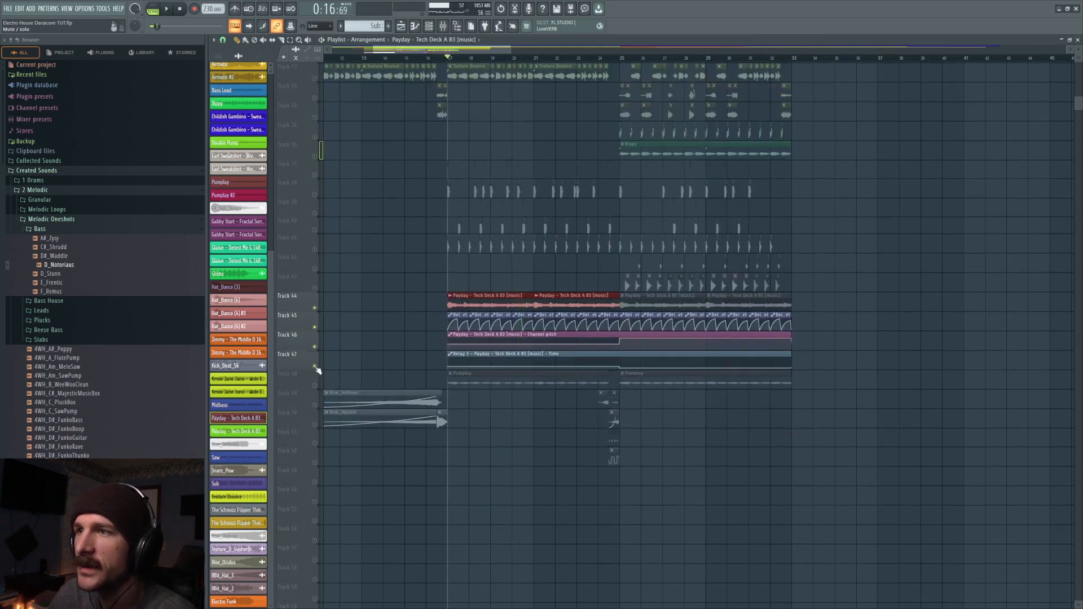
{"action": "left_click", "coordinate": [444, 26]}
{"action": "left_click", "coordinate": [1027, 174]}
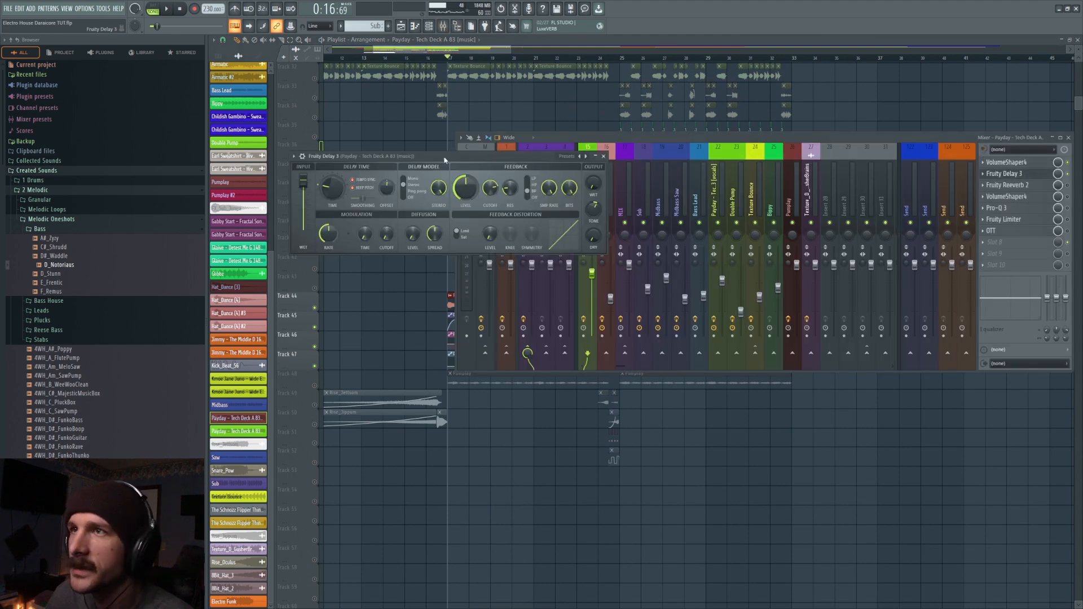
{"action": "right_click", "coordinate": [665, 437]}
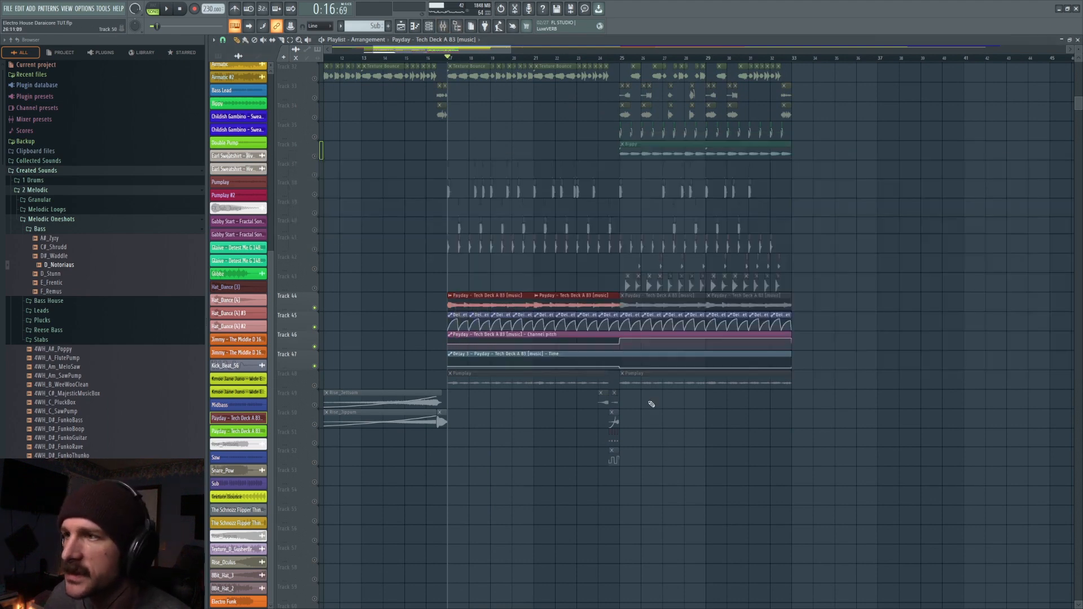
- Unmute the last two Payday music clips on Track 44 and play from bar 23 with Fruity Delay 3 open
{"action": "left_click", "coordinate": [602, 58]}
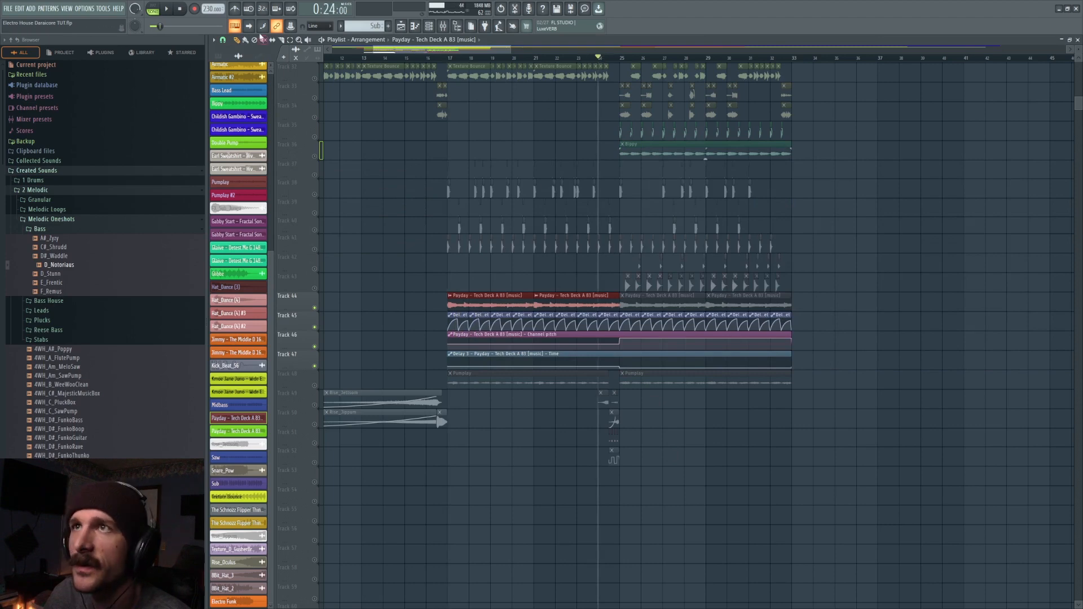
{"action": "left_click", "coordinate": [660, 298]}
{"action": "left_click", "coordinate": [577, 58]}
{"action": "key", "text": "F9"}
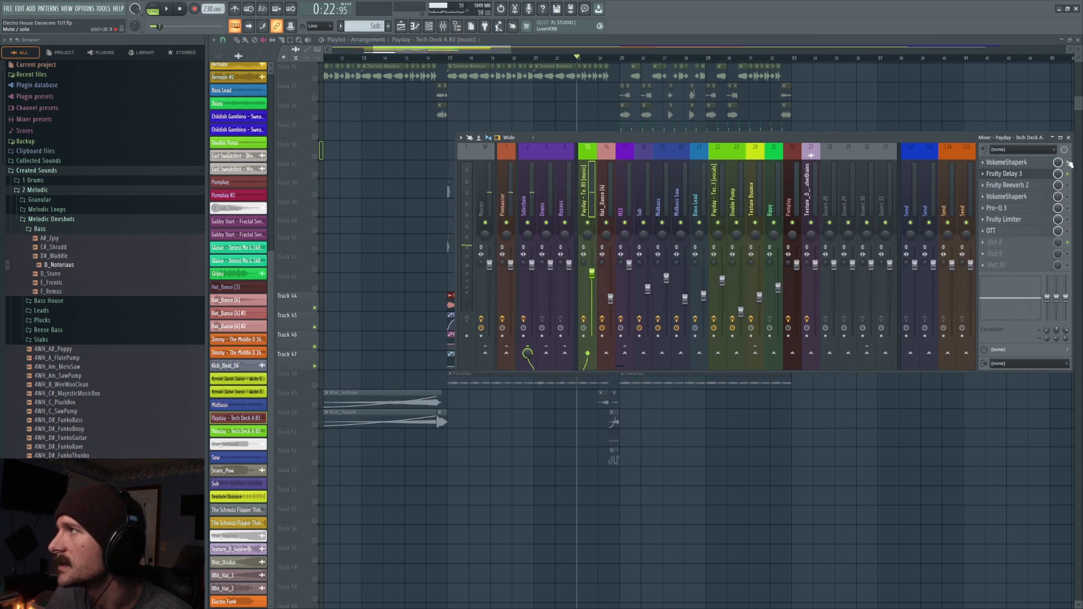
{"action": "left_click", "coordinate": [1005, 174]}
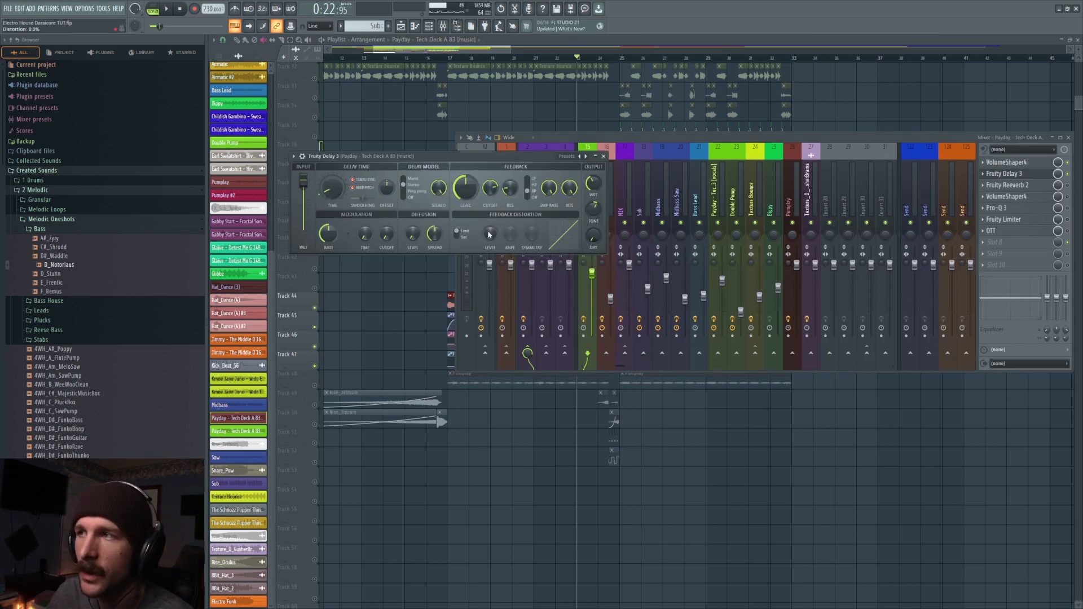
{"action": "key", "text": "space"}
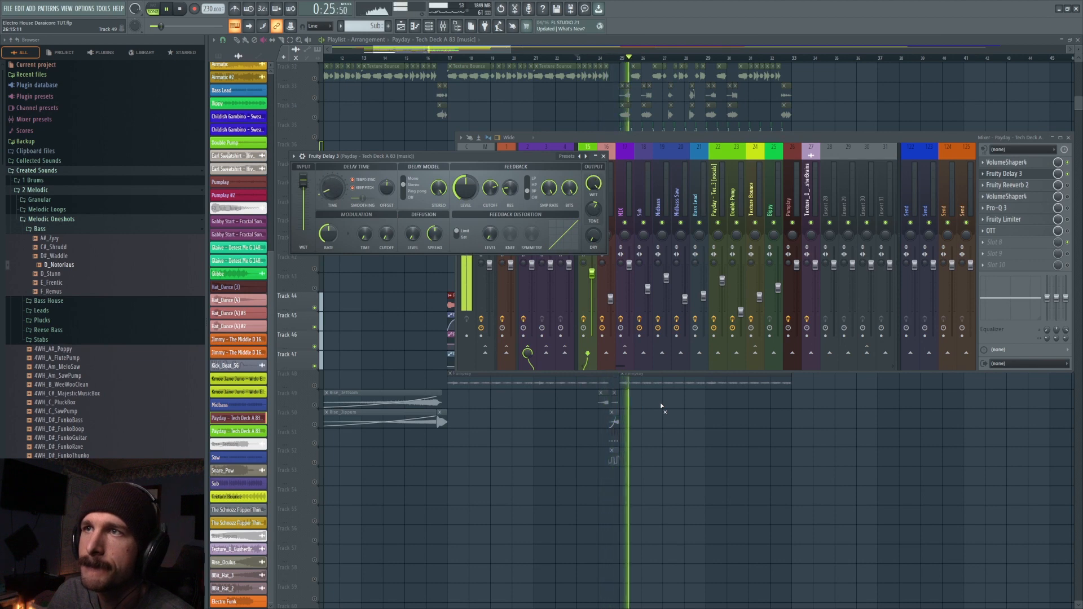
{"action": "key", "text": "space"}
{"action": "key", "text": "space"}
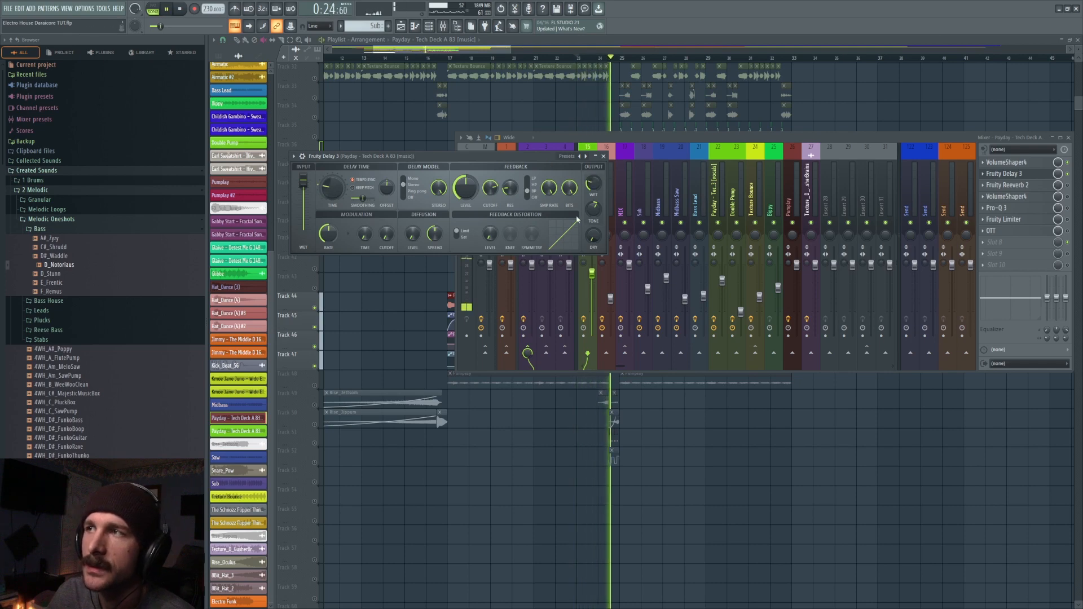
- Play the delay transition from about bar 23, reset Fruity Delay 3's output dry level to 100%, and play it again
{"action": "key", "text": "space"}
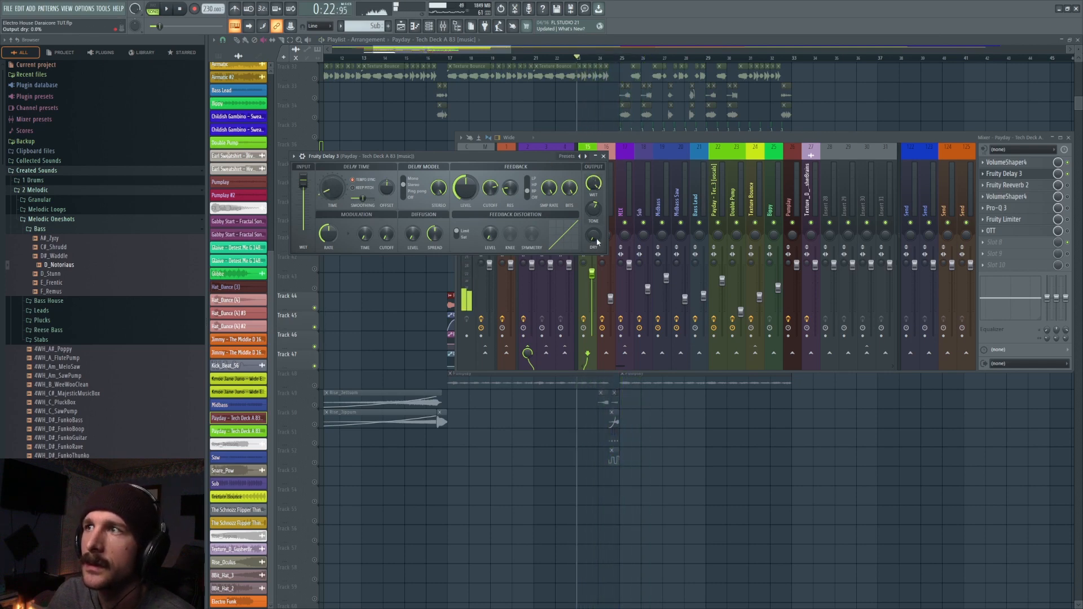
{"action": "right_click", "coordinate": [596, 239]}
{"action": "left_click", "coordinate": [606, 245]}
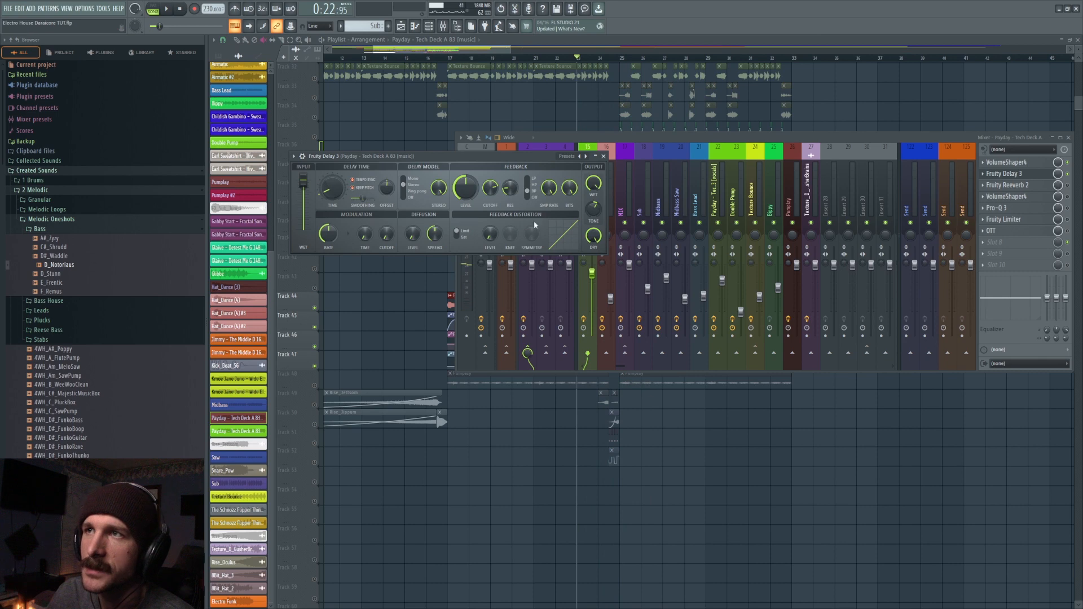
{"action": "key", "text": "space"}
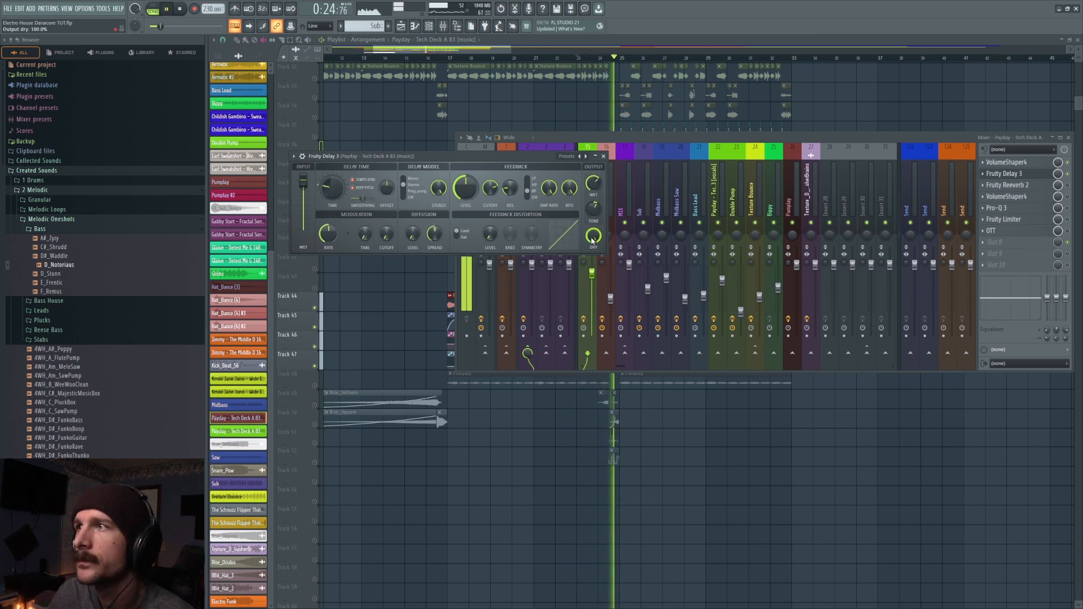
{"action": "key", "text": "space"}
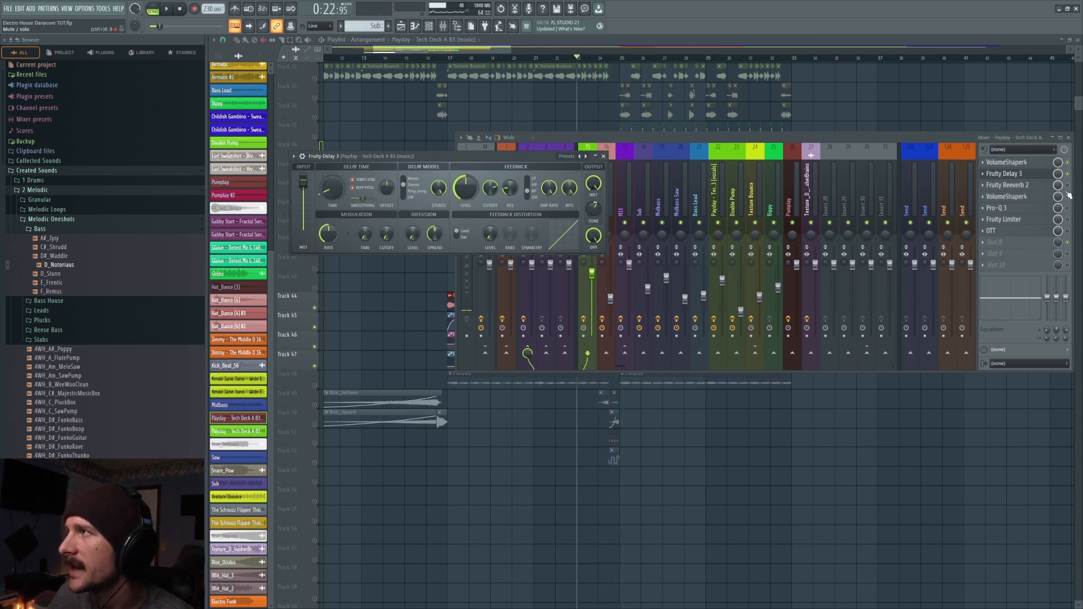
- Enable Fruity Reeverb 2 on the Payday insert, check its settings, and close the plugin windows
{"action": "left_click", "coordinate": [1067, 185]}
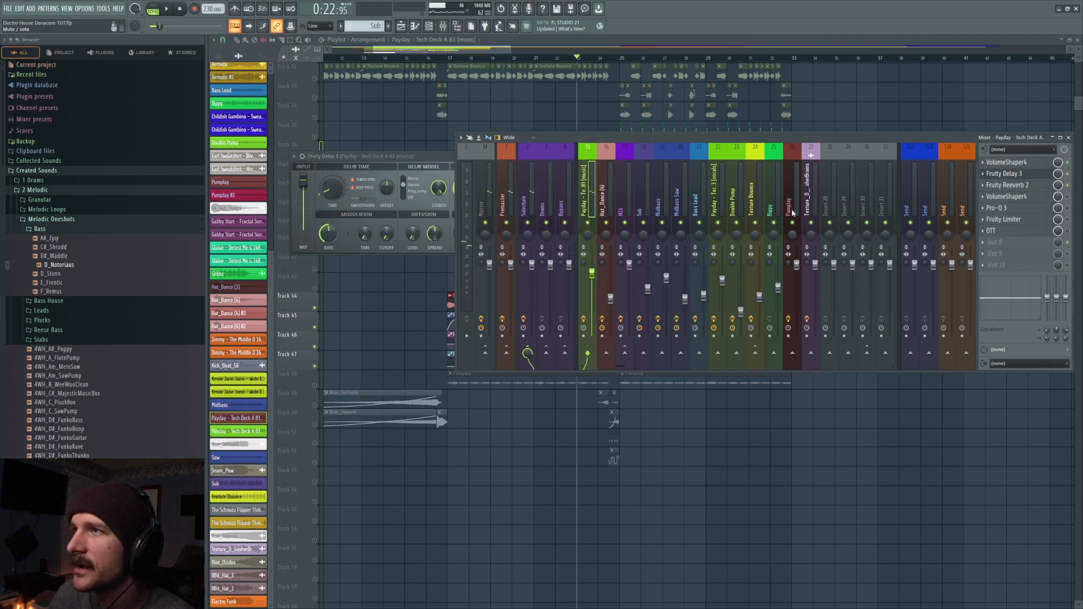
{"action": "left_click", "coordinate": [1035, 185]}
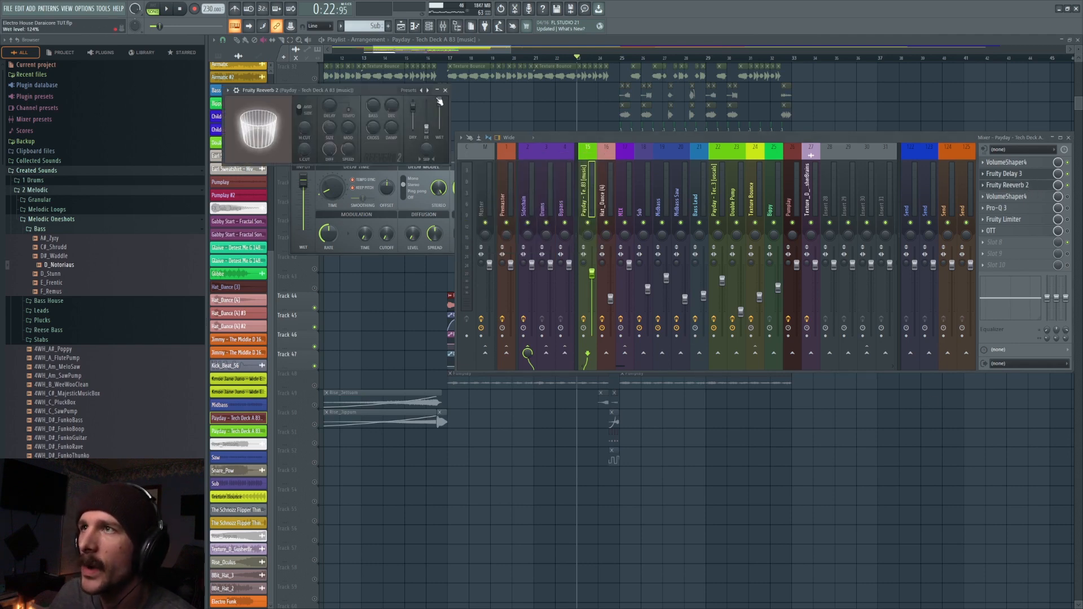
{"action": "key", "text": "F12"}
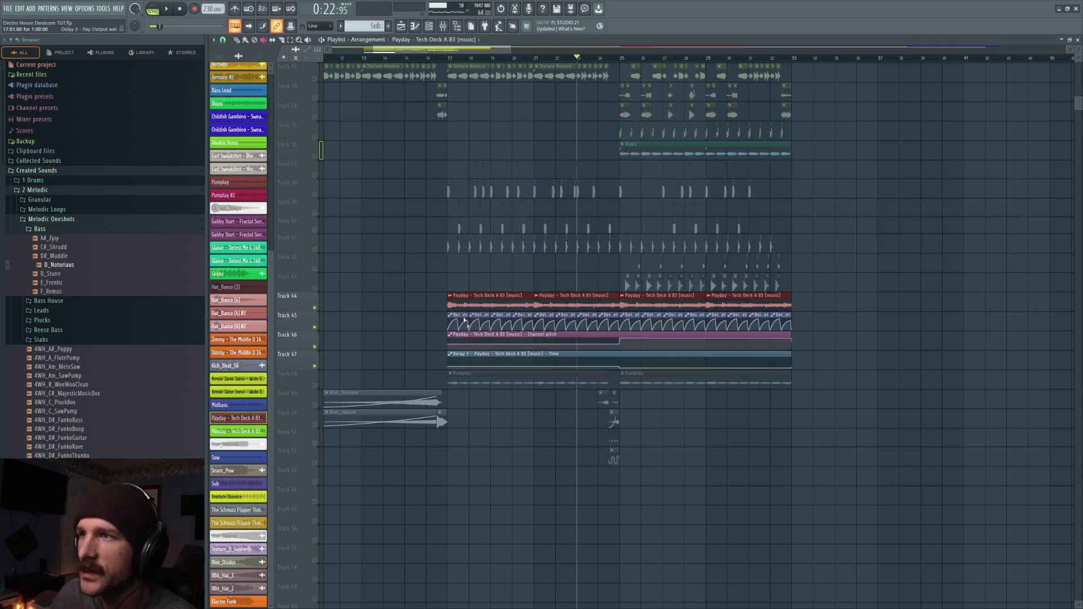
- Enlarge Track 45 to show its Delay 3 output wet automation curves in detail and play from bar 17
{"action": "scroll", "coordinate": [452, 62], "scroll_direction": "up", "scroll_amount": 5}
{"action": "left_click_drag", "start_coordinate": [295, 332], "coordinate": [327, 457]}
{"action": "key", "text": "space"}
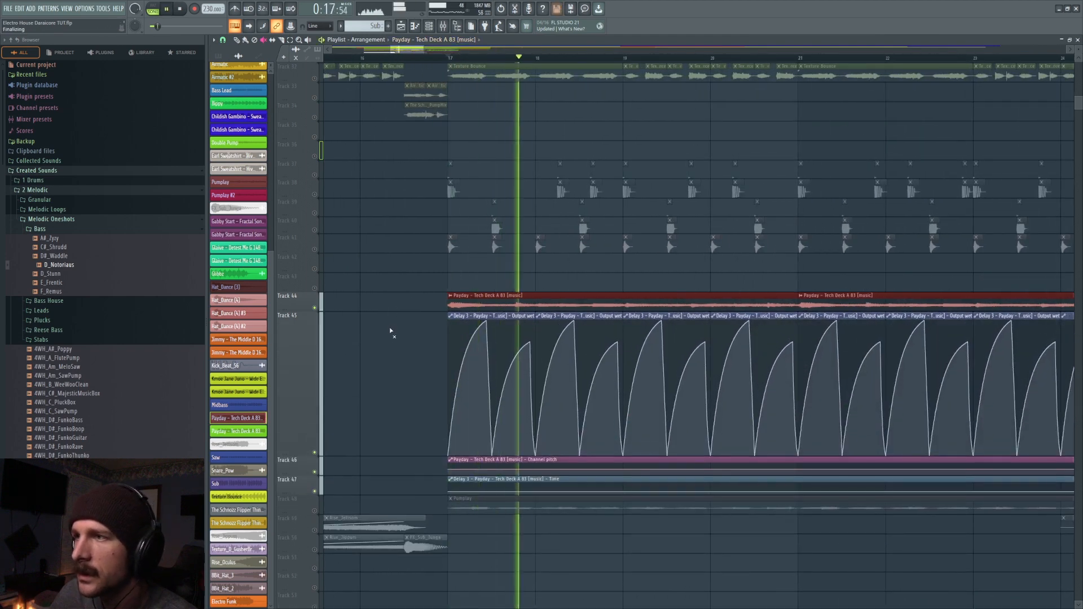
- Reopen Fruity Reeverb 2 on the Payday insert and play the layers from bar 17 to hear the reverb
{"action": "left_click", "coordinate": [442, 27]}
{"action": "key", "text": "space"}
{"action": "left_click", "coordinate": [1012, 186]}
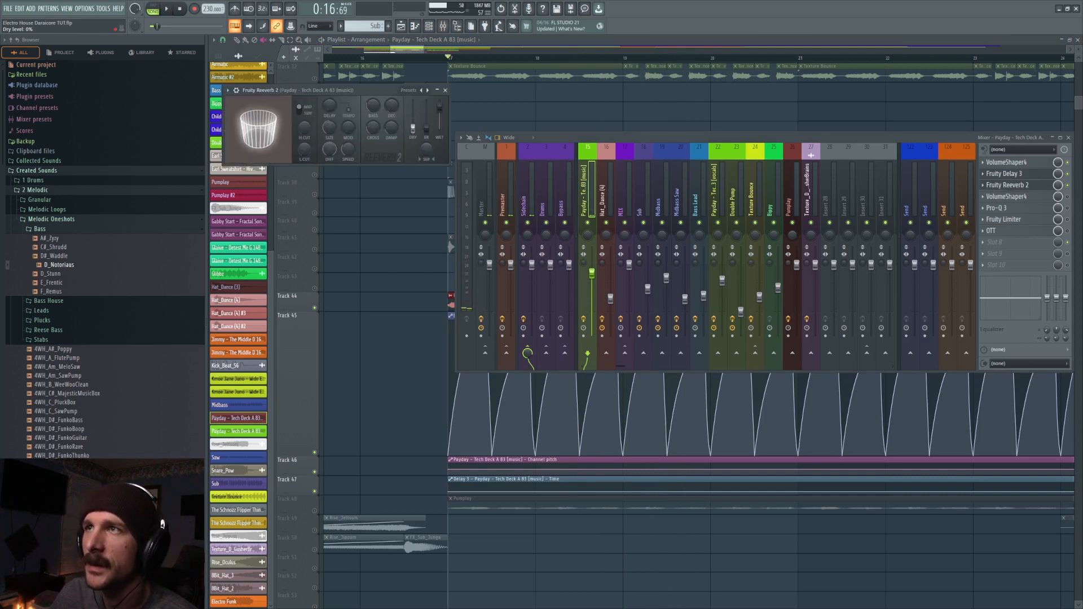
{"action": "key", "text": "space"}
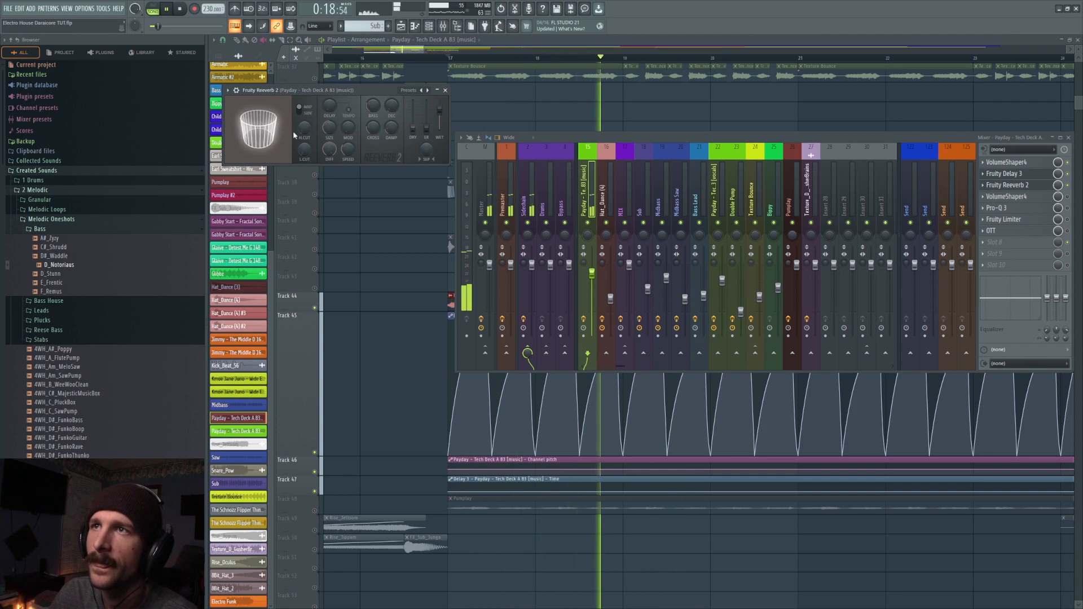
{"action": "key", "text": "space"}
{"action": "right_click", "coordinate": [417, 133]}
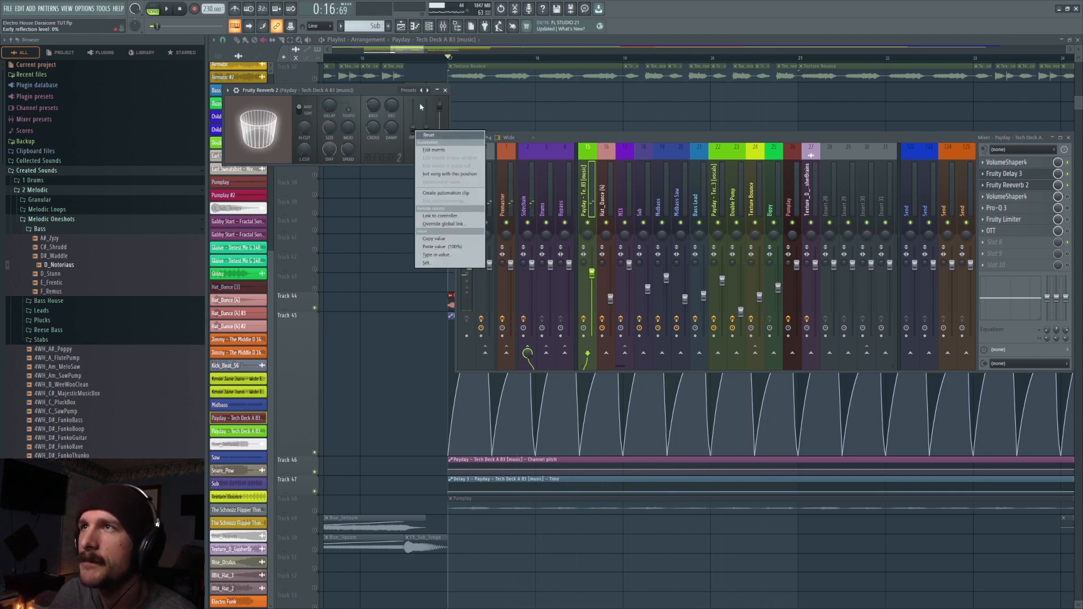
{"action": "left_click", "coordinate": [365, 90]}
{"action": "right_click", "coordinate": [392, 109]}
{"action": "key", "text": "Escape"}
- Play the Payday layers twice from bar 17 while reviewing the room size in Fruity Reeverb 2
{"action": "key", "text": "space"}
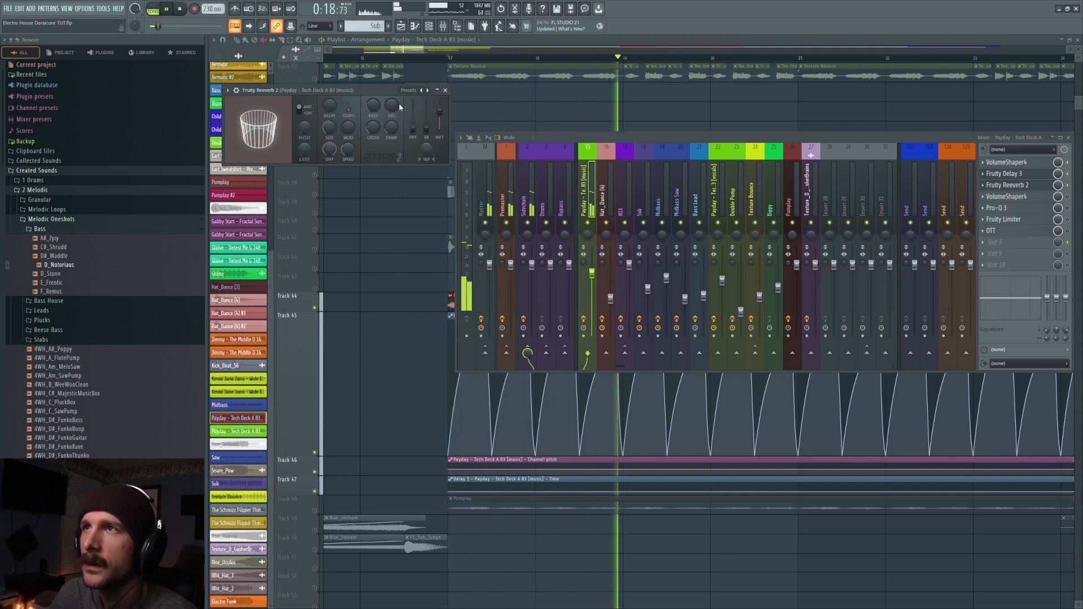
{"action": "key", "text": "ctrl+z"}
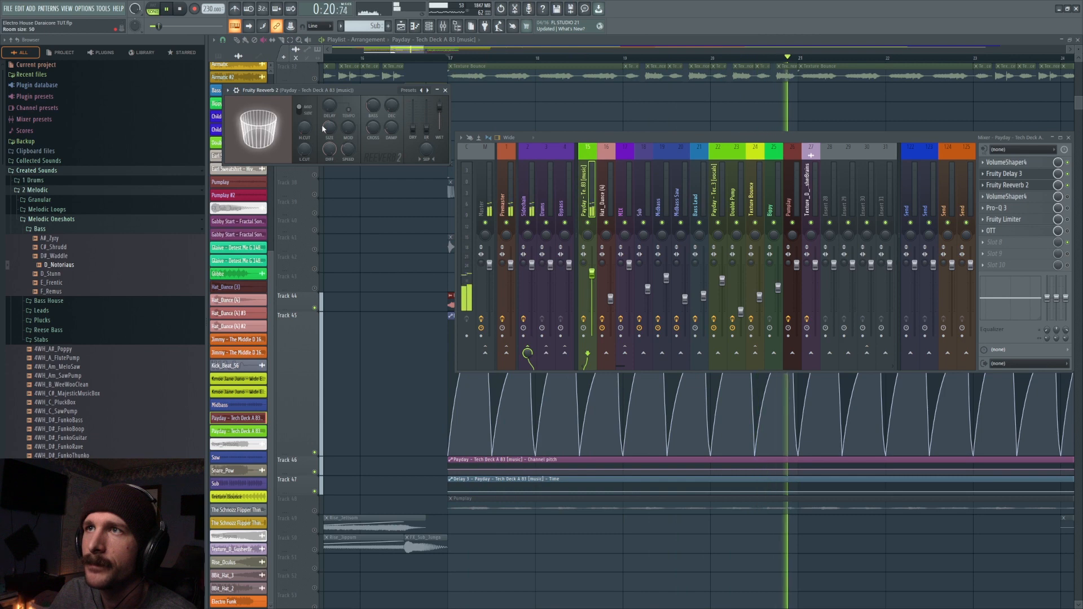
{"action": "key", "text": "space"}
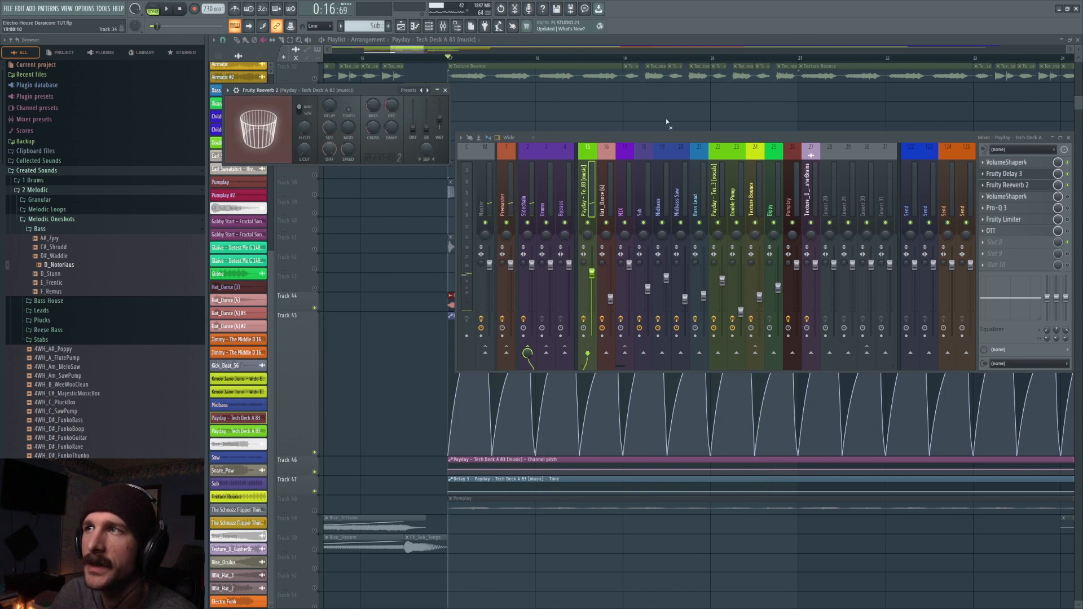
{"action": "key", "text": "space"}
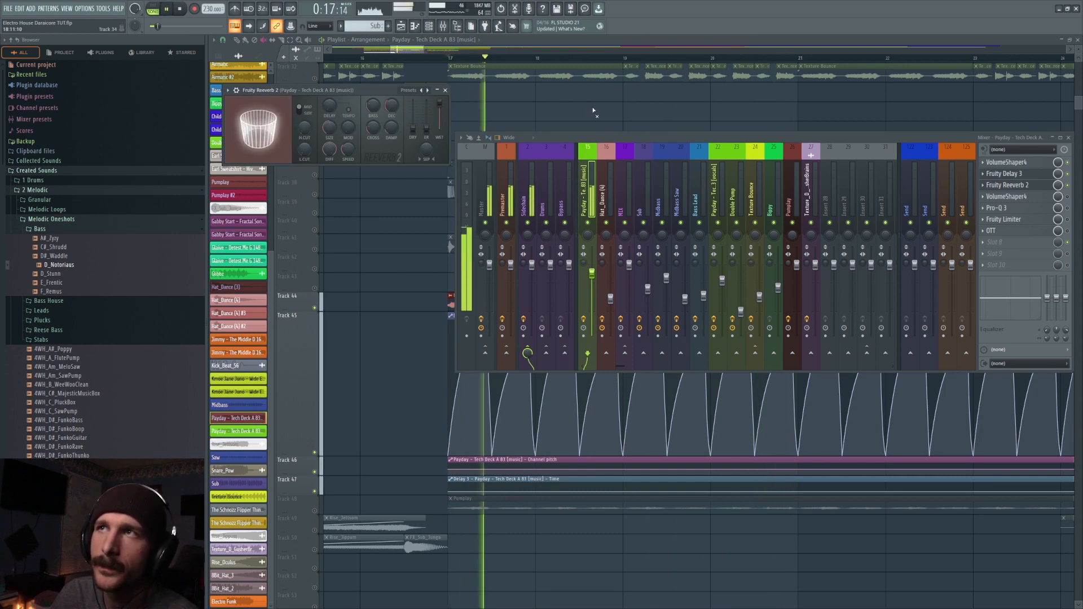
{"action": "key", "text": "space"}
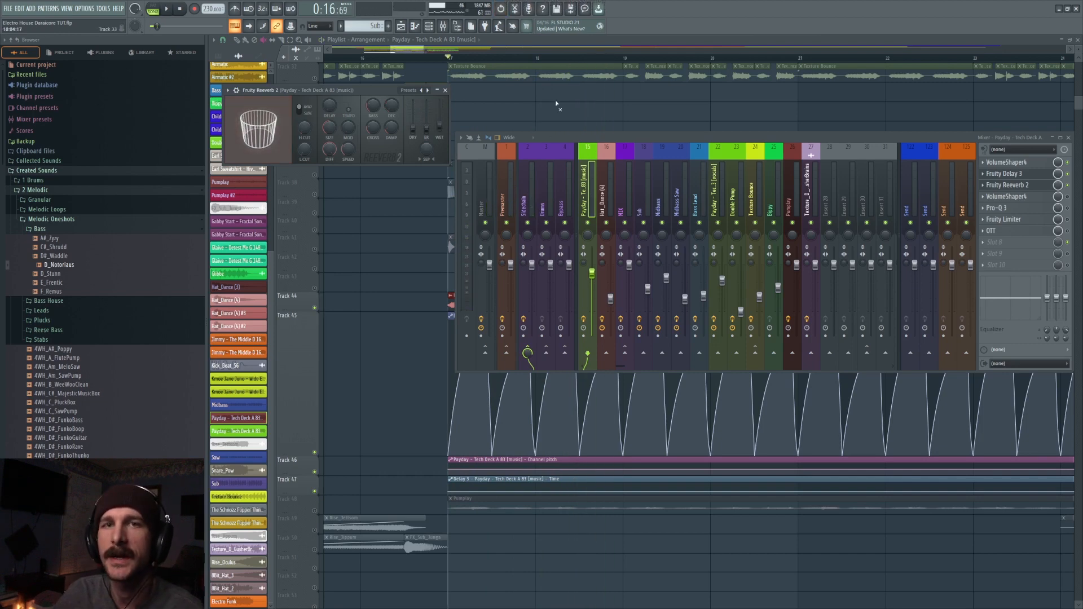
- Raise the high cut in Fruity Reeverb 2 while playing the Payday layers from bar 17
{"action": "key", "text": "space"}
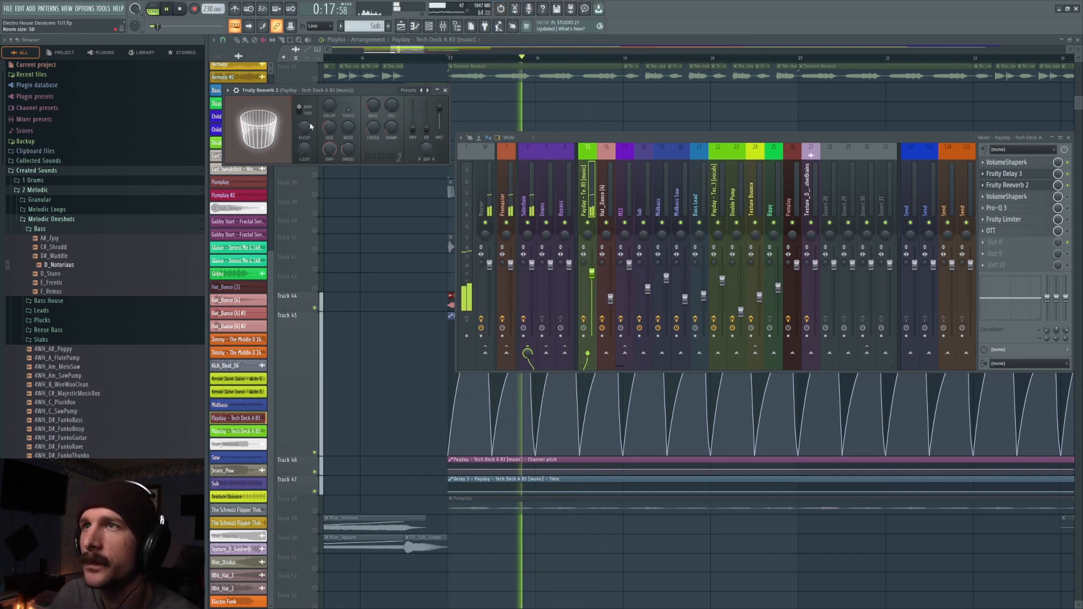
{"action": "left_click_drag", "start_coordinate": [303, 131], "coordinate": [303, 91]}
{"action": "key", "text": "space"}
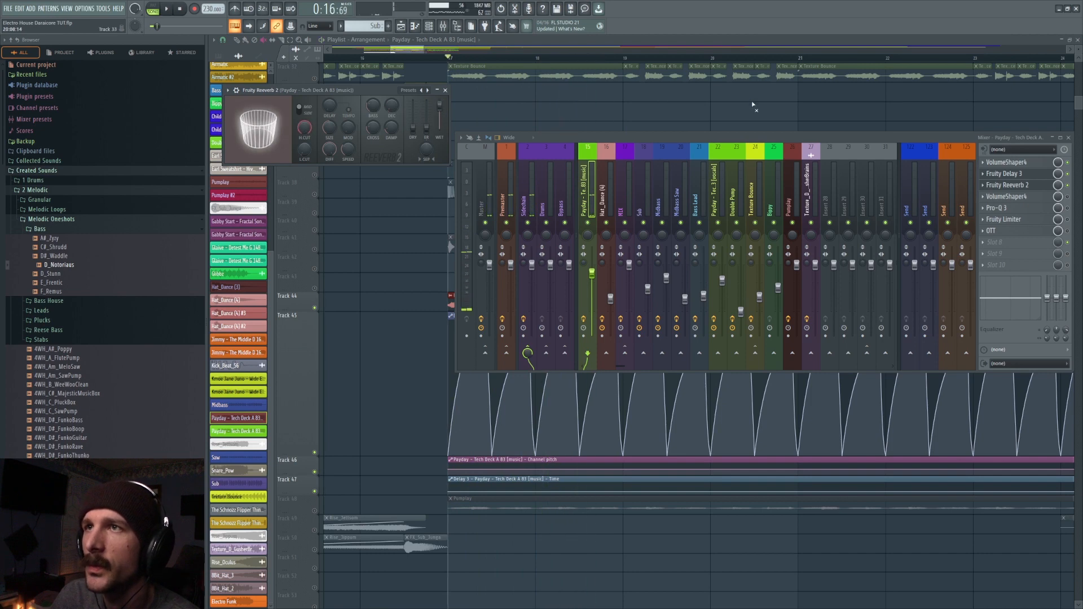
- Undo the last low cut change in Fruity Reeverb 2 and play the Payday layers from bar 17 before and after
{"action": "key", "text": "space"}
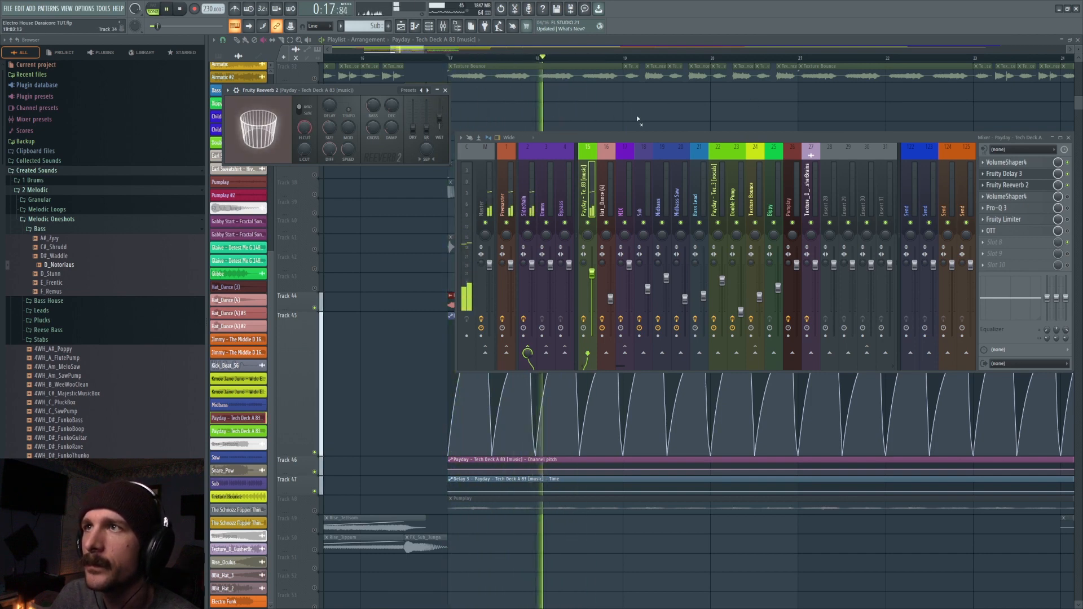
{"action": "key", "text": "space"}
{"action": "key", "text": "ctrl+z"}
{"action": "key", "text": "space"}
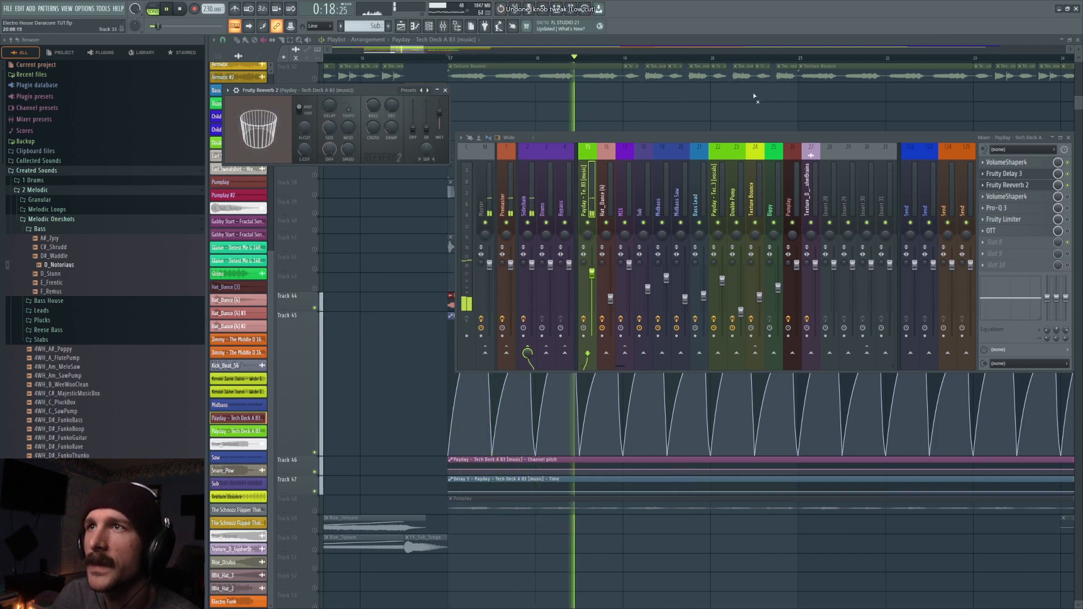
{"action": "key", "text": "space"}
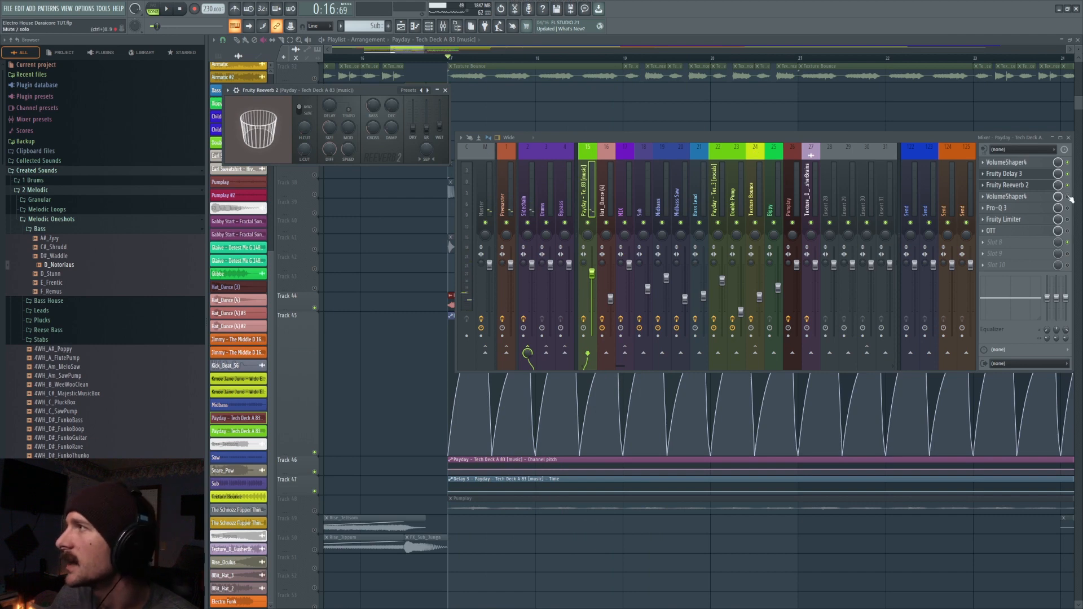
- Open the VolumeShaper 4 placed after the reverb on the Payday insert and play from bar 17 to hear its volume curve
{"action": "left_click", "coordinate": [1014, 197]}
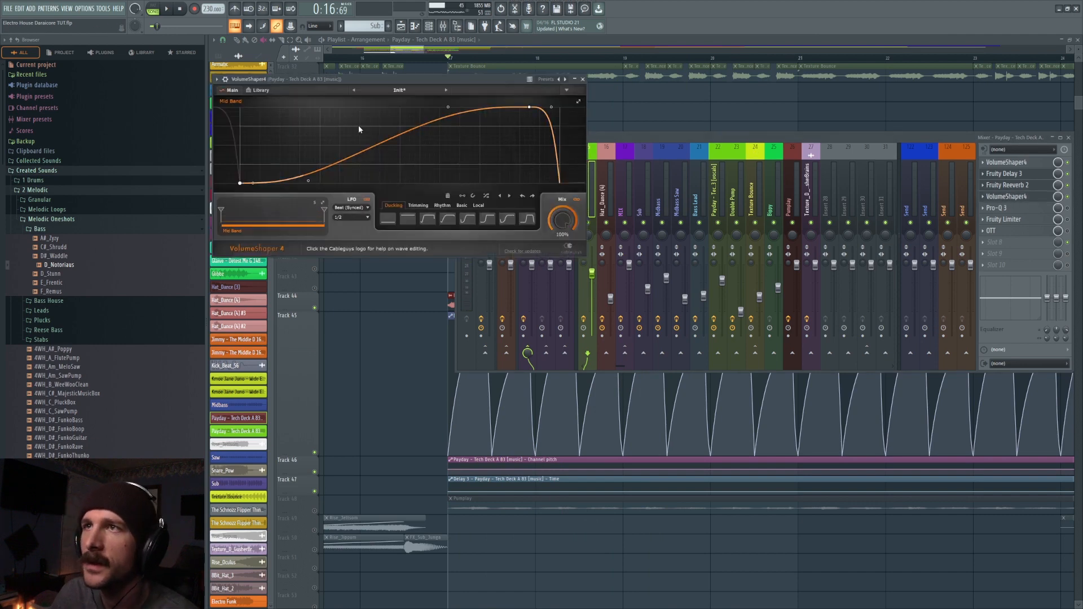
{"action": "key", "text": "space"}
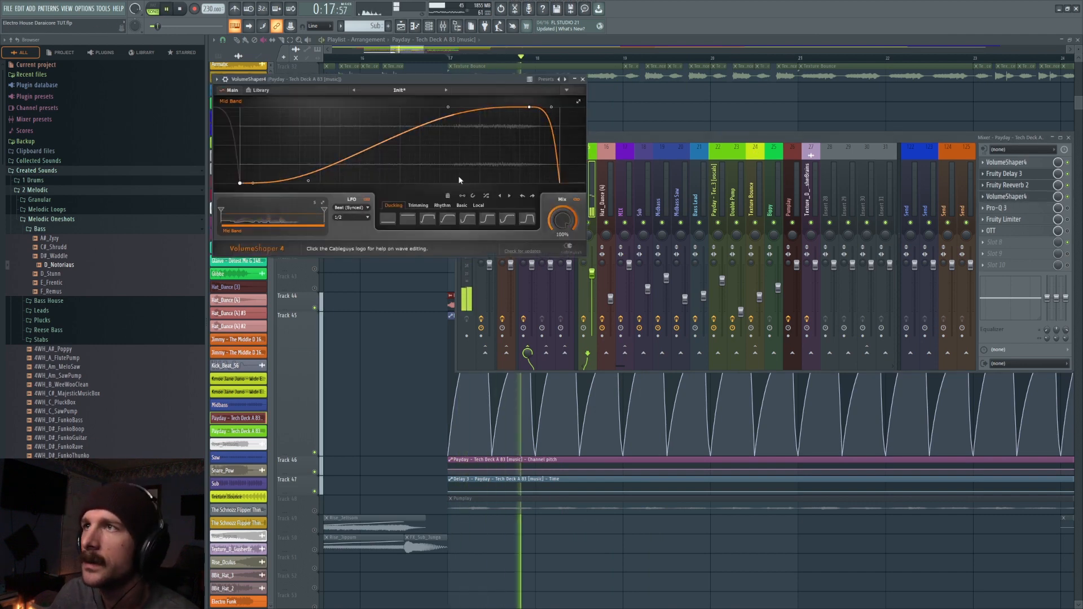
{"action": "key", "text": "space"}
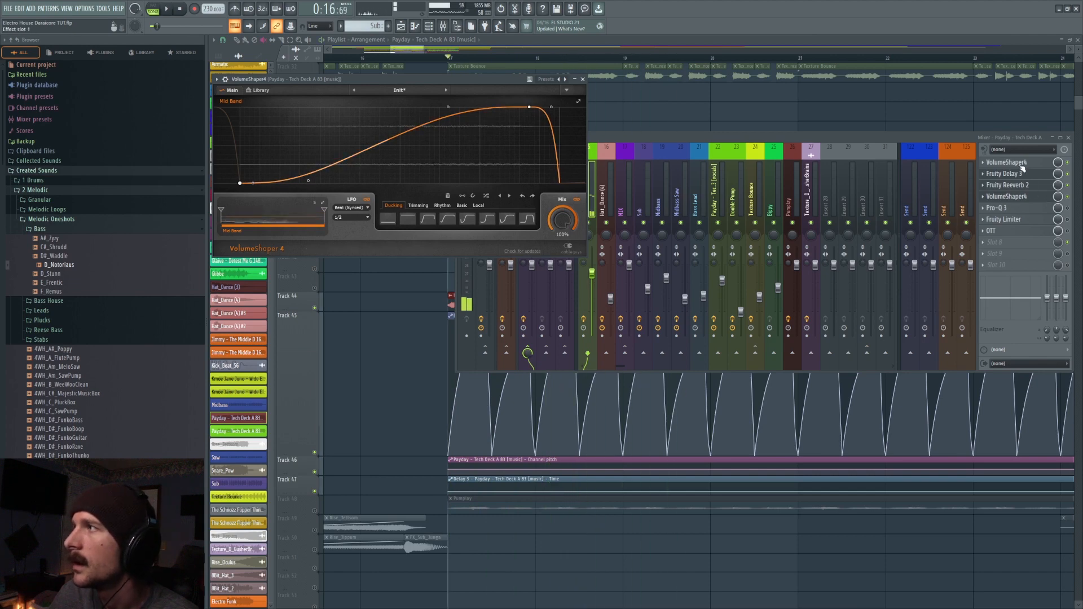
- Open the Payday insert's first VolumeShaper 4 and arrange both instances side by side to compare their volume curves
{"action": "left_click", "coordinate": [1020, 163]}
{"action": "left_click", "coordinate": [1022, 164]}
{"action": "left_click", "coordinate": [1021, 165]}
{"action": "left_click_drag", "start_coordinate": [423, 146], "coordinate": [382, 270]}
{"action": "left_click_drag", "start_coordinate": [380, 81], "coordinate": [790, 261]}
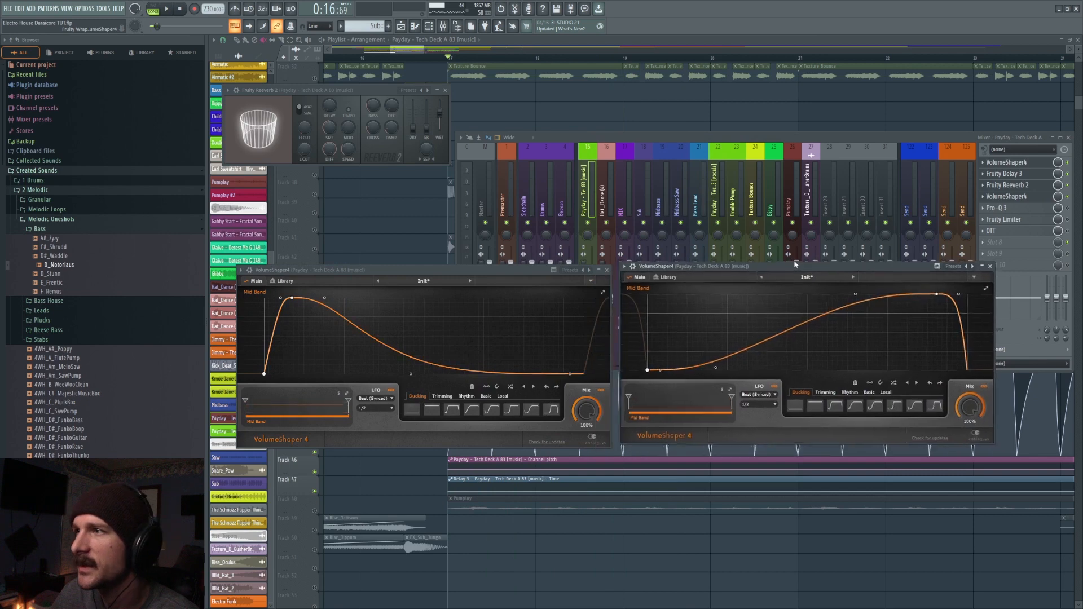
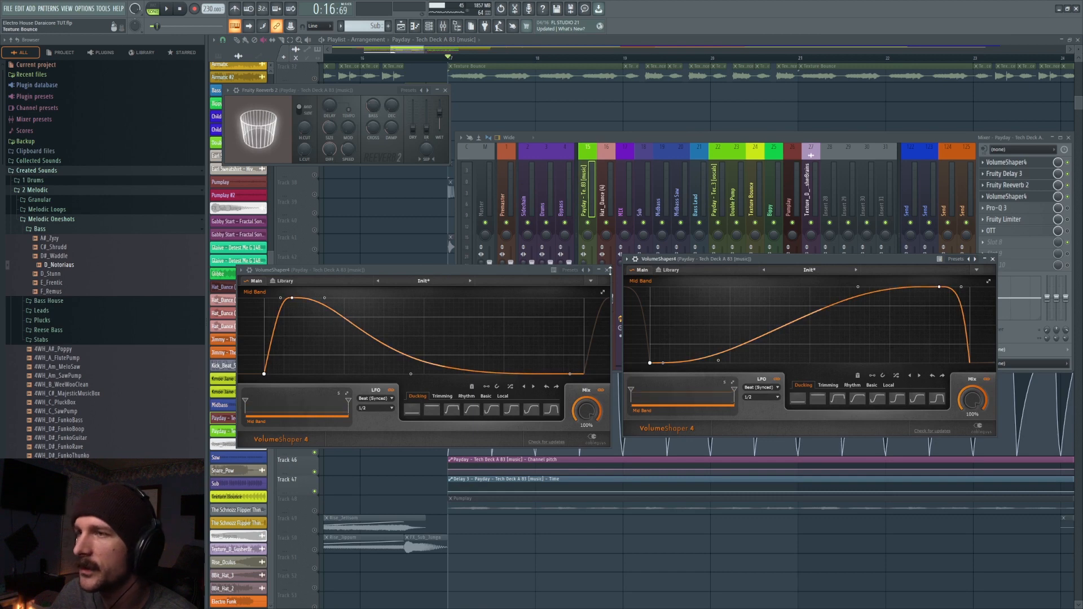
- Bypass the first VolumeShaper 4 on the Payday insert, play from bar 17 without it, and enable it again
{"action": "left_click", "coordinate": [1067, 163]}
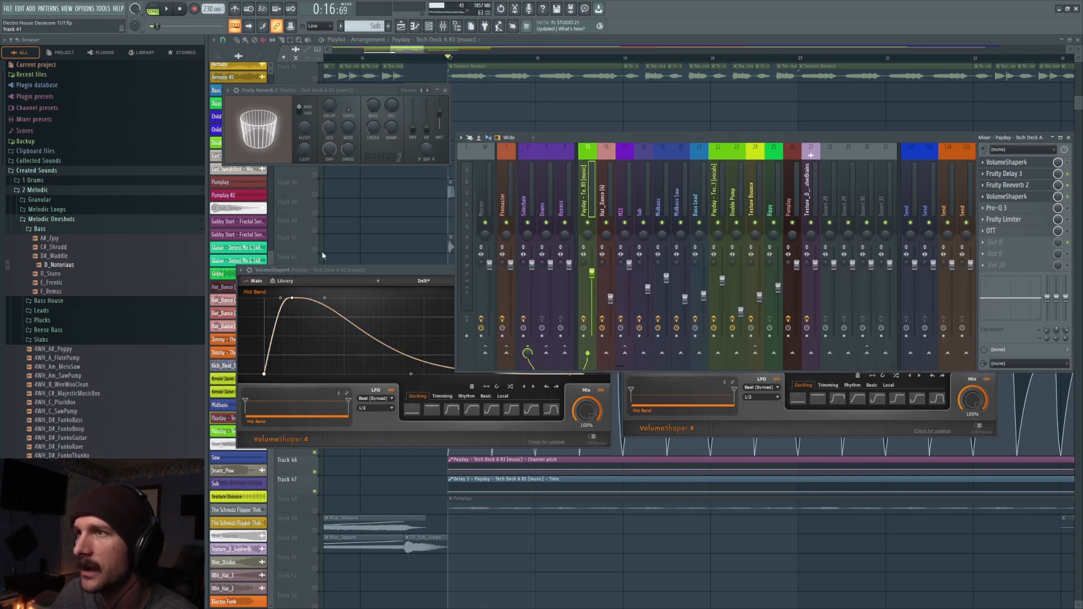
{"action": "left_click", "coordinate": [354, 271]}
{"action": "key", "text": "space"}
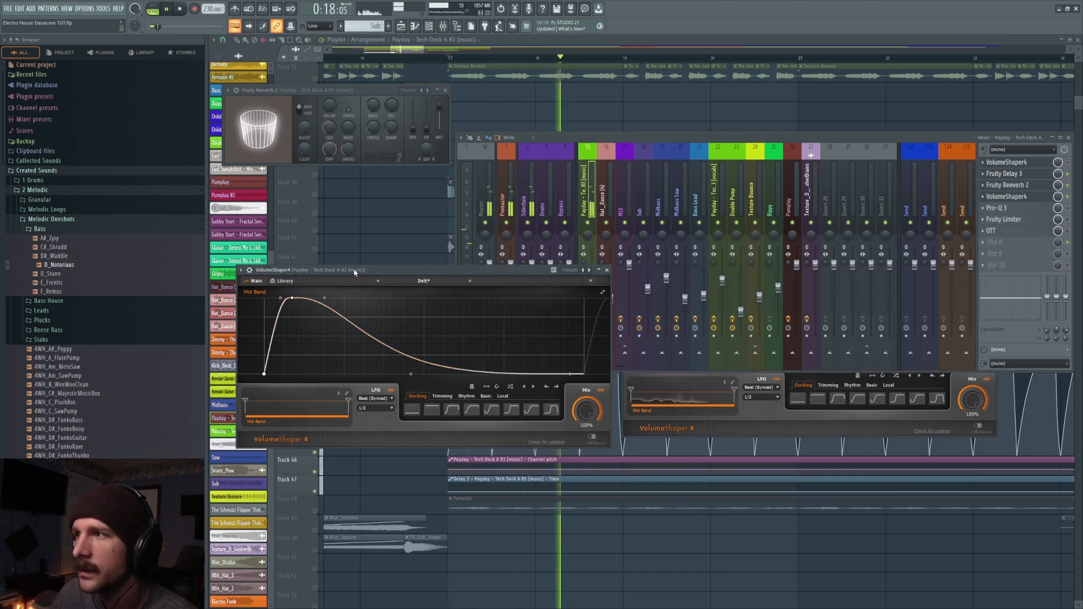
{"action": "key", "text": "space"}
{"action": "left_click", "coordinate": [1068, 162]}
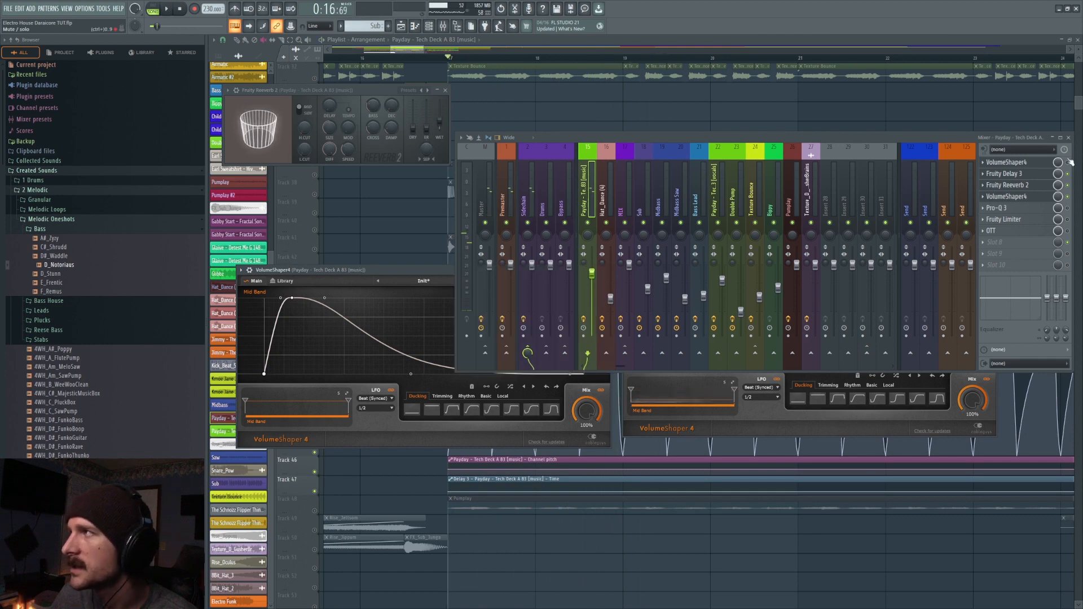
- Bring both VolumeShaper 4 instances back side by side and play from bar 17 with both active
{"action": "left_click", "coordinate": [1020, 163]}
{"action": "left_click", "coordinate": [1030, 165]}
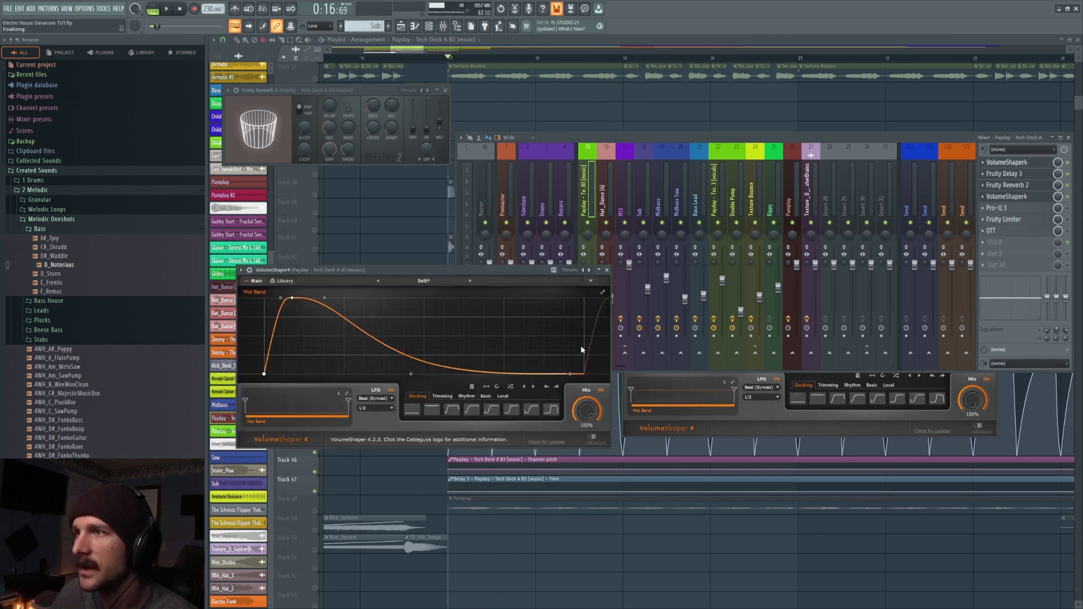
{"action": "left_click", "coordinate": [695, 405]}
{"action": "left_click_drag", "start_coordinate": [712, 267], "coordinate": [713, 280]}
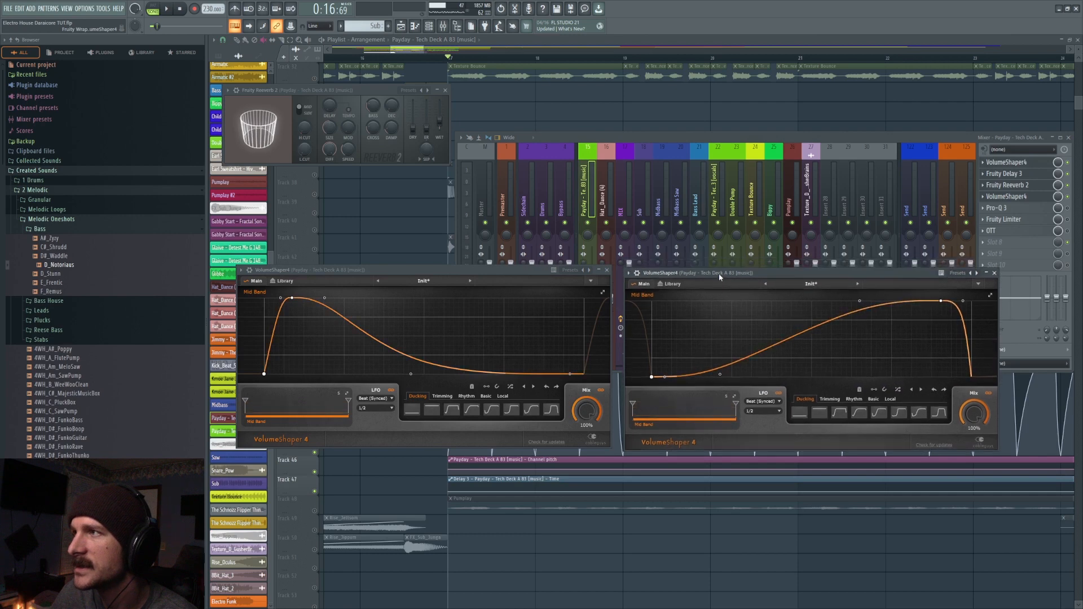
{"action": "key", "text": "space"}
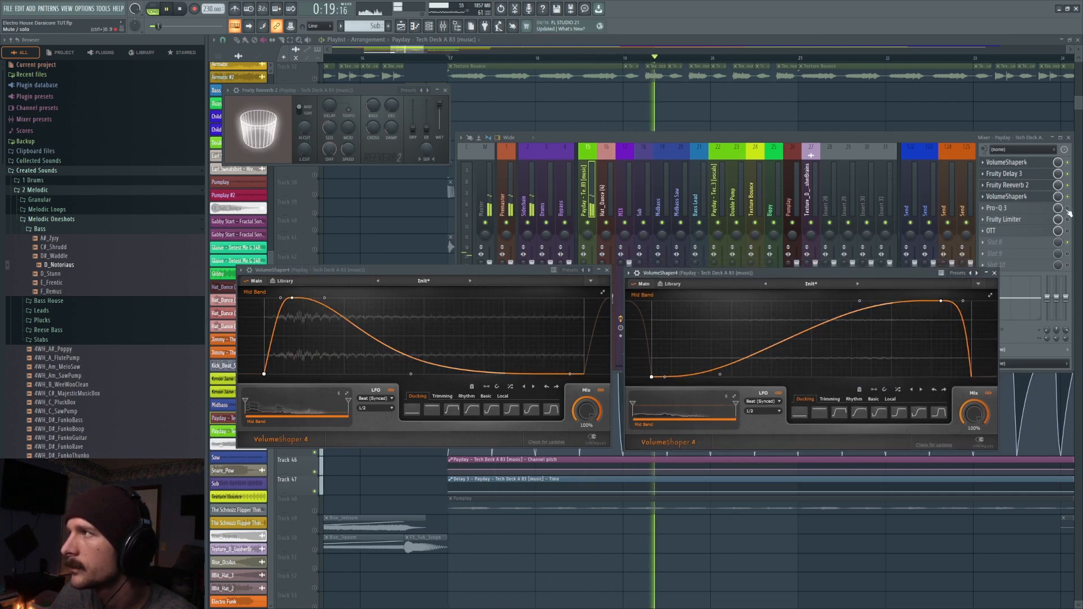
{"action": "key", "text": "space"}
- Open Pro-Q 3 on the Payday insert to examine its filter curve and play from bar 17
{"action": "left_click", "coordinate": [1015, 208]}
{"action": "mouse_move", "coordinate": [518, 228]}
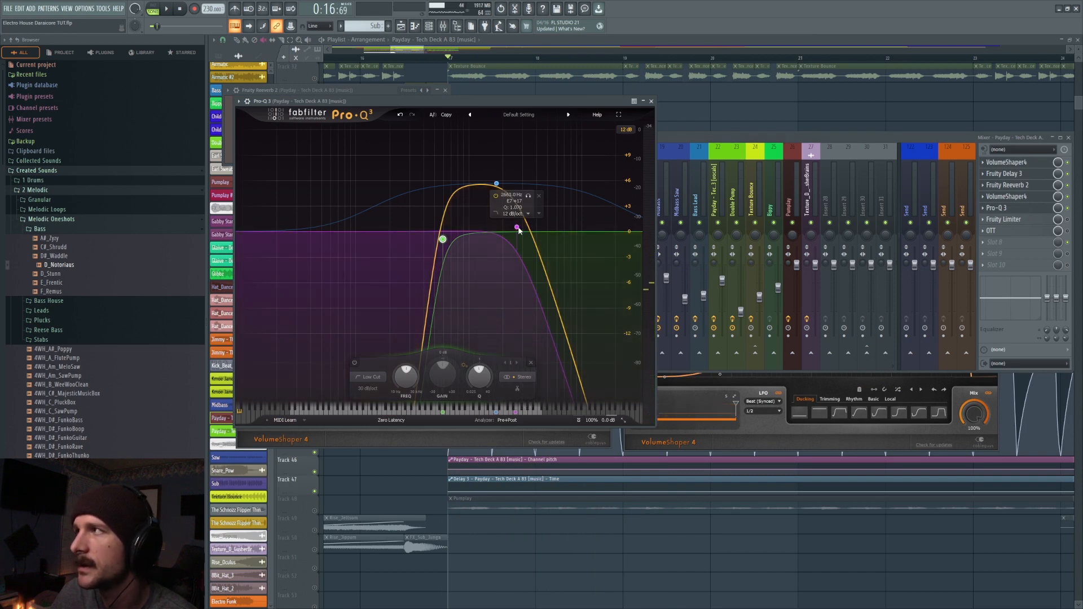
{"action": "key", "text": "space"}
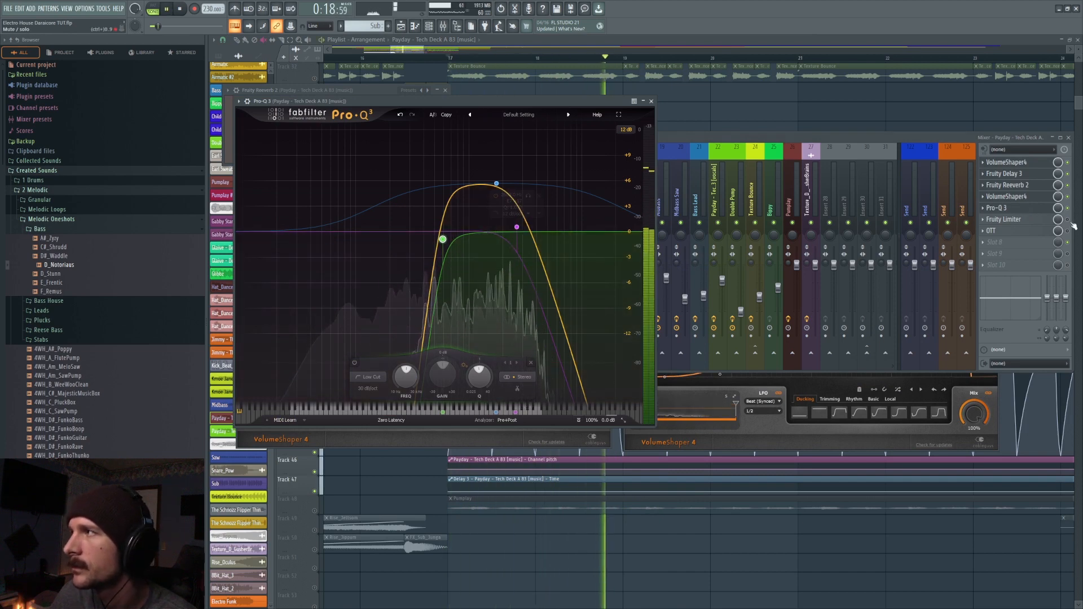
{"action": "key", "text": "space"}
- Open Fruity Limiter on the Payday insert and play from bar 17 to watch its limiting
{"action": "left_click", "coordinate": [1041, 221]}
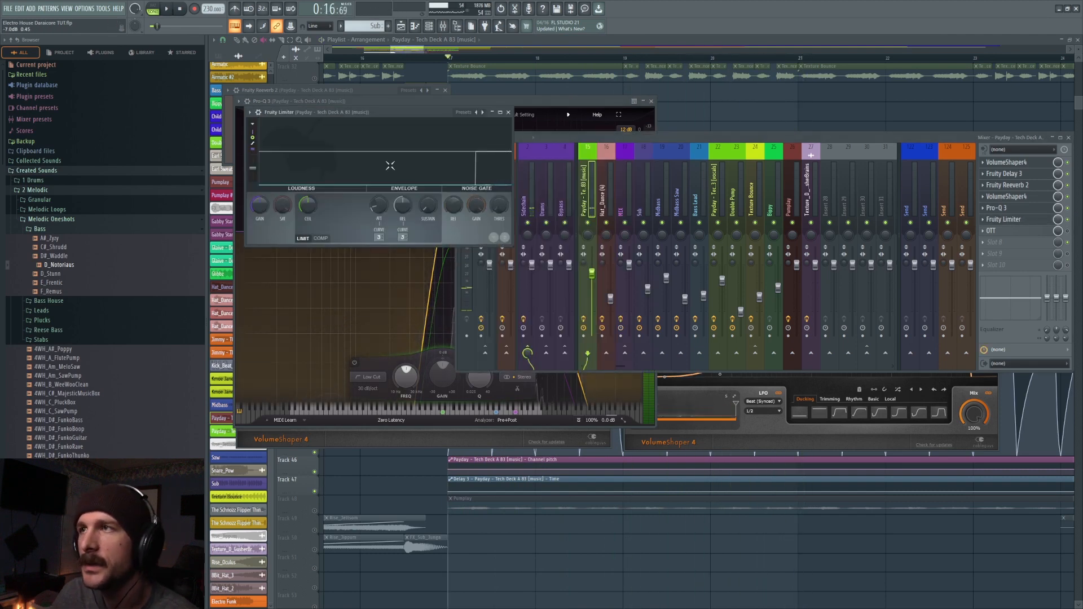
{"action": "key", "text": "space"}
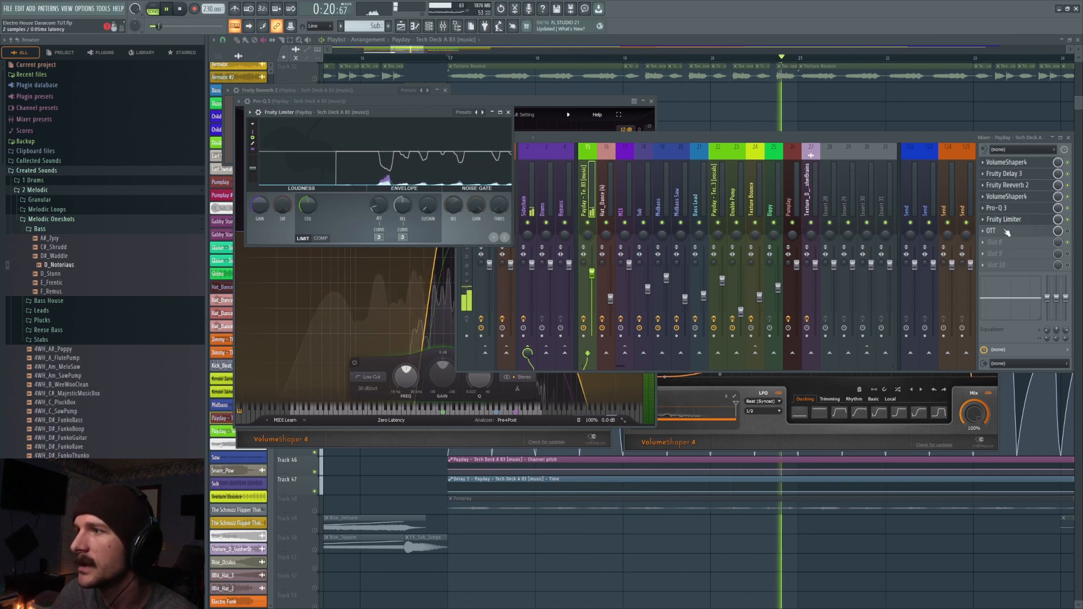
{"action": "key", "text": "space"}
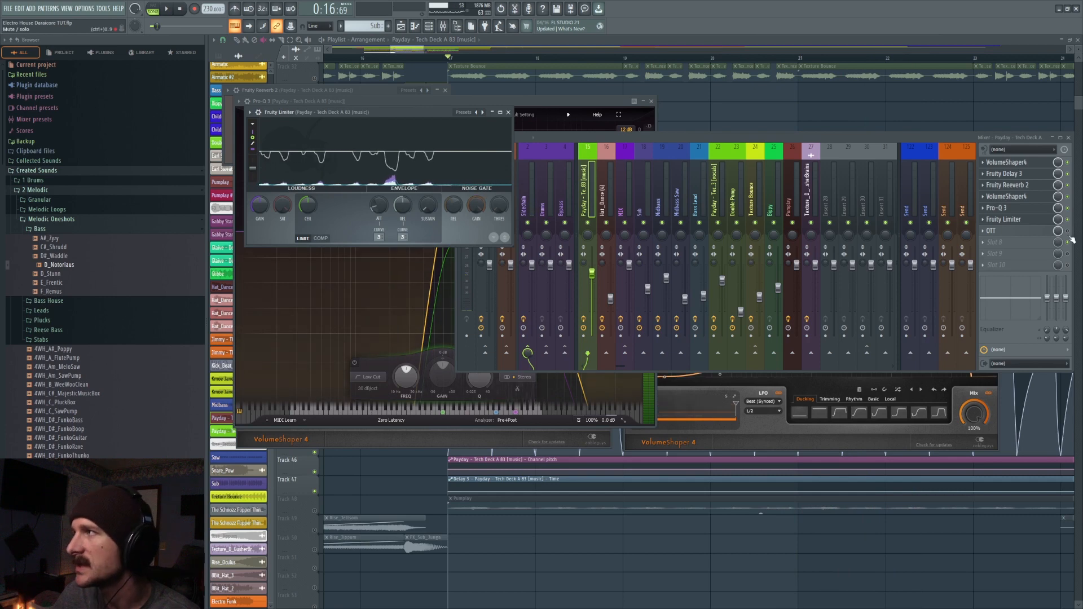
- Open OTT on the Payday insert and play from bar 17, closing the plugin windows to follow the full Payday section in the playlist
{"action": "left_click", "coordinate": [1012, 232]}
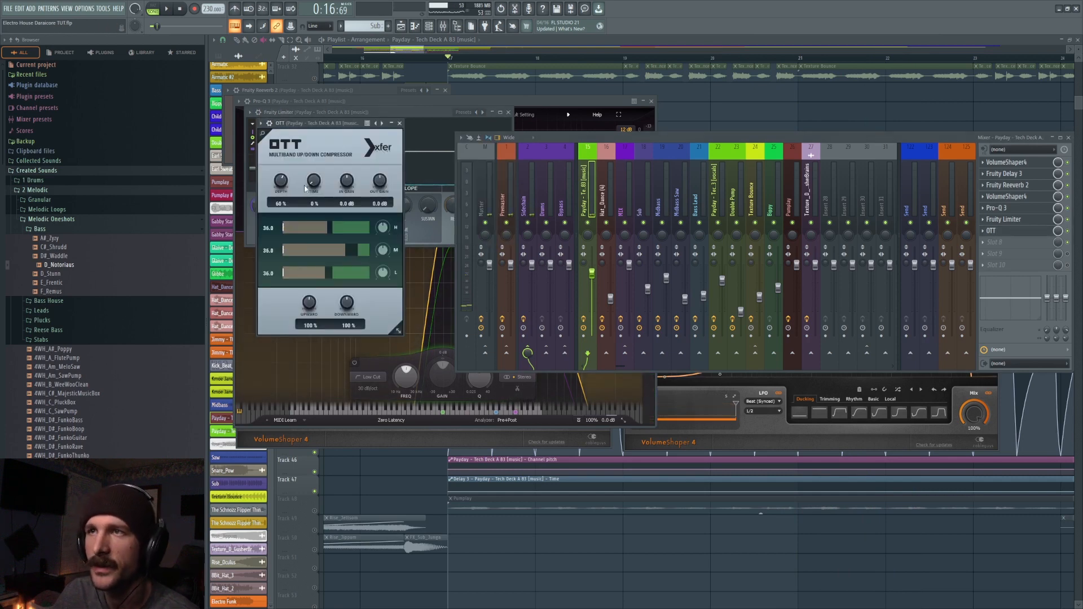
{"action": "key", "text": "space"}
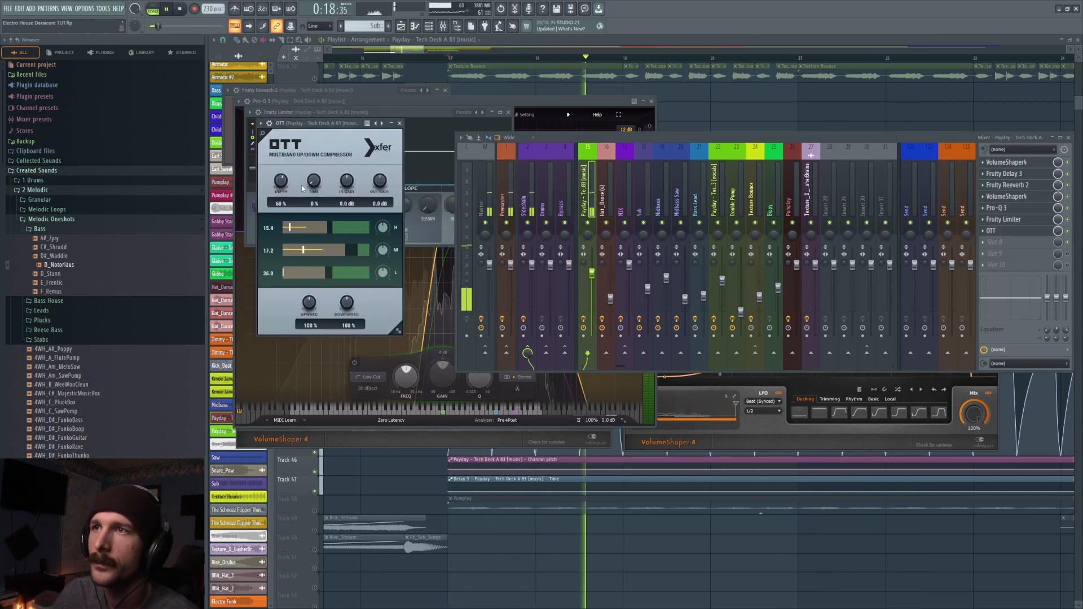
{"action": "key", "text": "F12"}
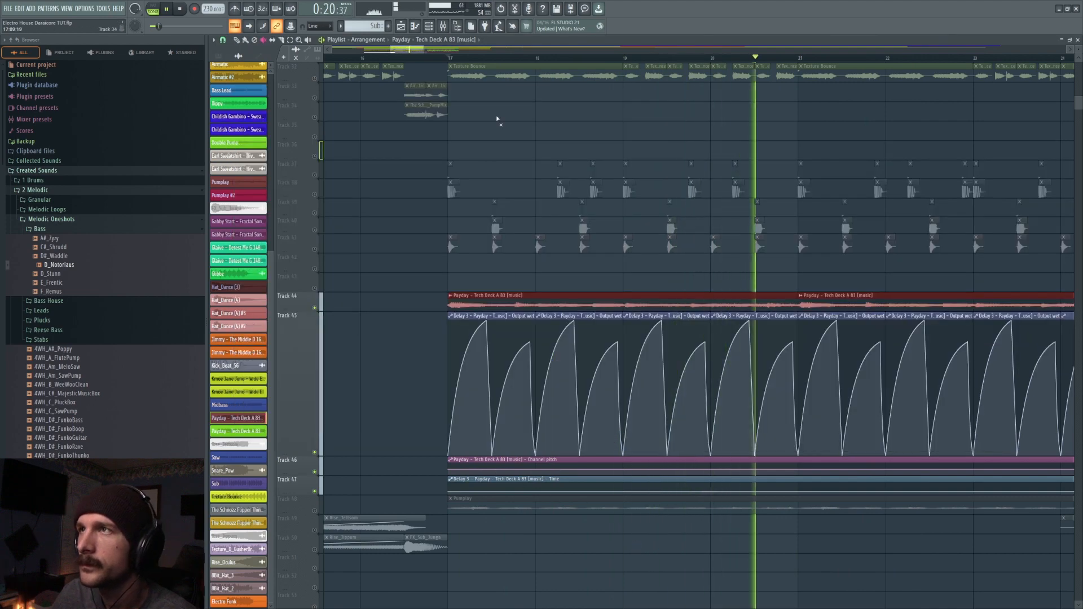
{"action": "scroll", "coordinate": [509, 59], "scroll_direction": "down", "scroll_amount": 6}
{"action": "left_click_drag", "start_coordinate": [582, 400], "coordinate": [477, 333]}
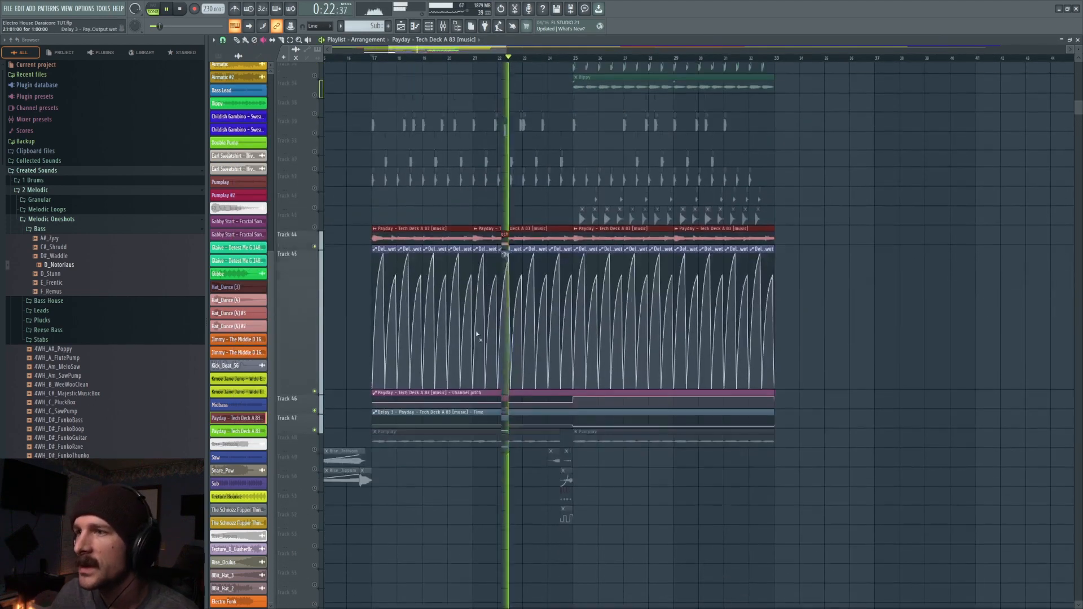
{"action": "key", "text": "space"}
- Examine the Payday channel pitch automation and the Payday clip's channel settings, and close all open windows
{"action": "scroll", "coordinate": [396, 164], "scroll_direction": "down", "scroll_amount": 1}
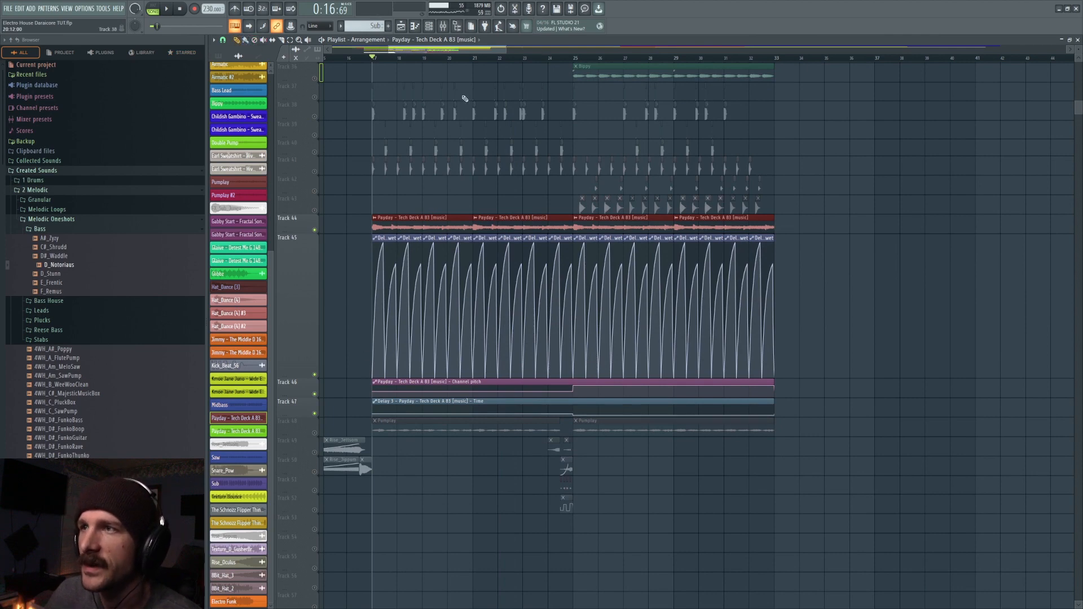
{"action": "double_click", "coordinate": [487, 384]}
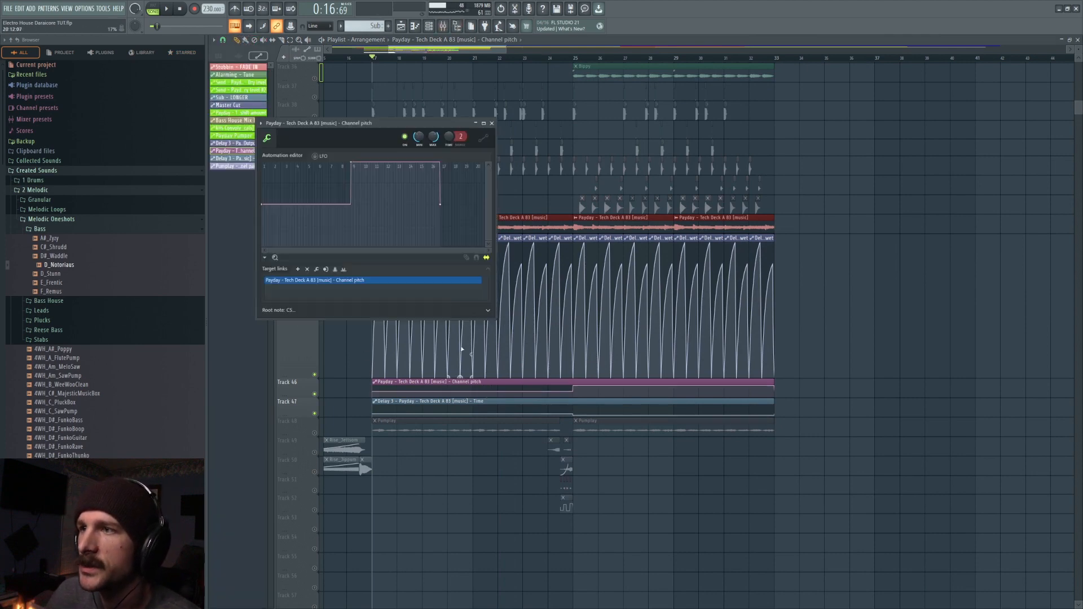
{"action": "key", "text": "Escape"}
{"action": "double_click", "coordinate": [472, 228]}
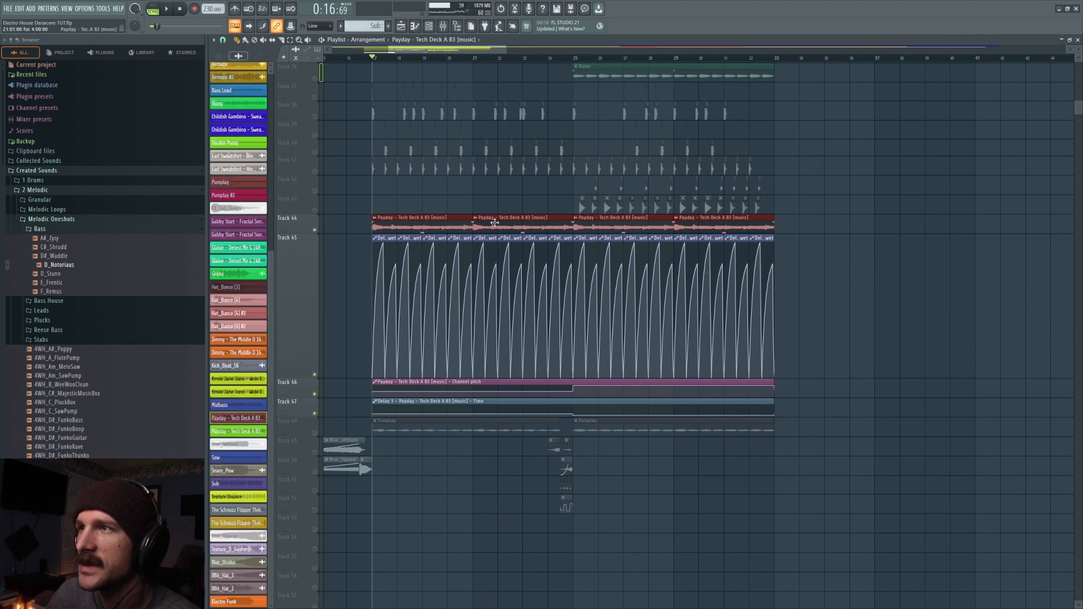
{"action": "right_click", "coordinate": [442, 127]}
{"action": "left_click", "coordinate": [450, 31]}
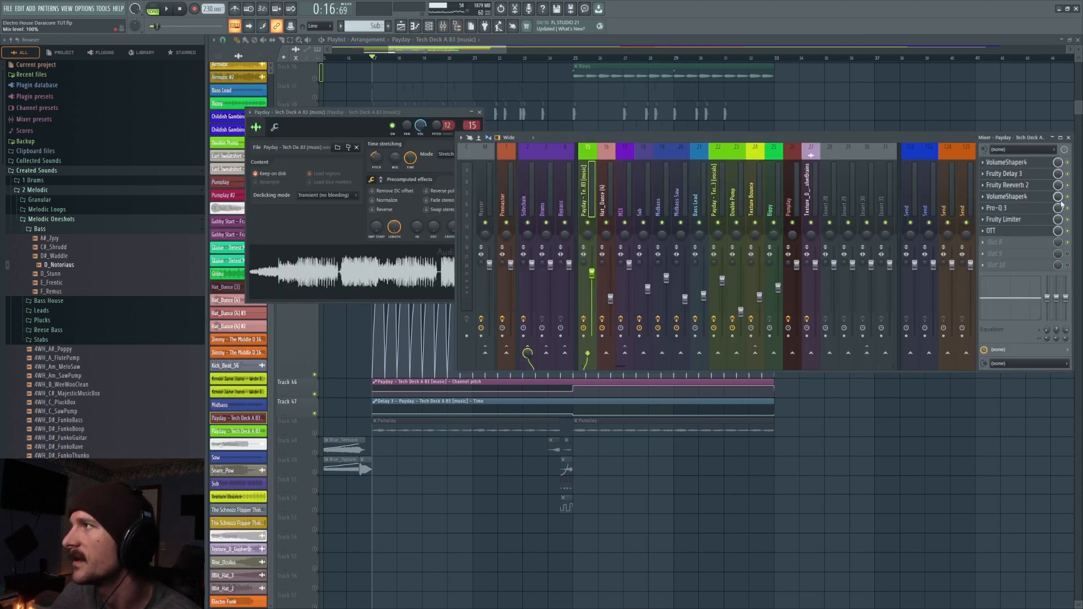
{"action": "key", "text": "F12"}
- Play the Payday layers from bar 17, and again from bar 24 across the pitch change at bar 25
{"action": "key", "text": "space"}
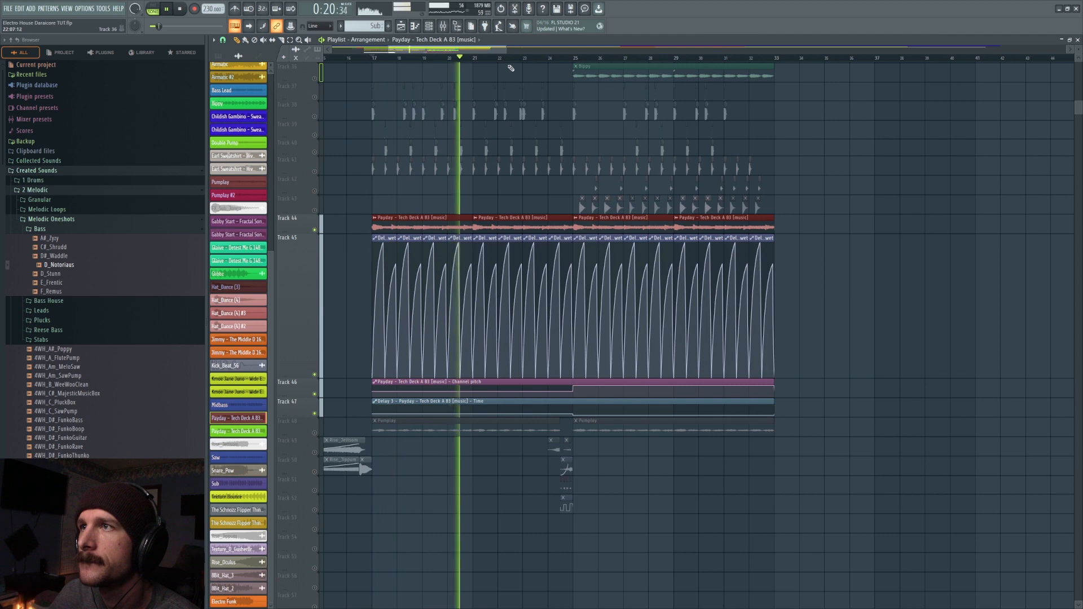
{"action": "key", "text": "space"}
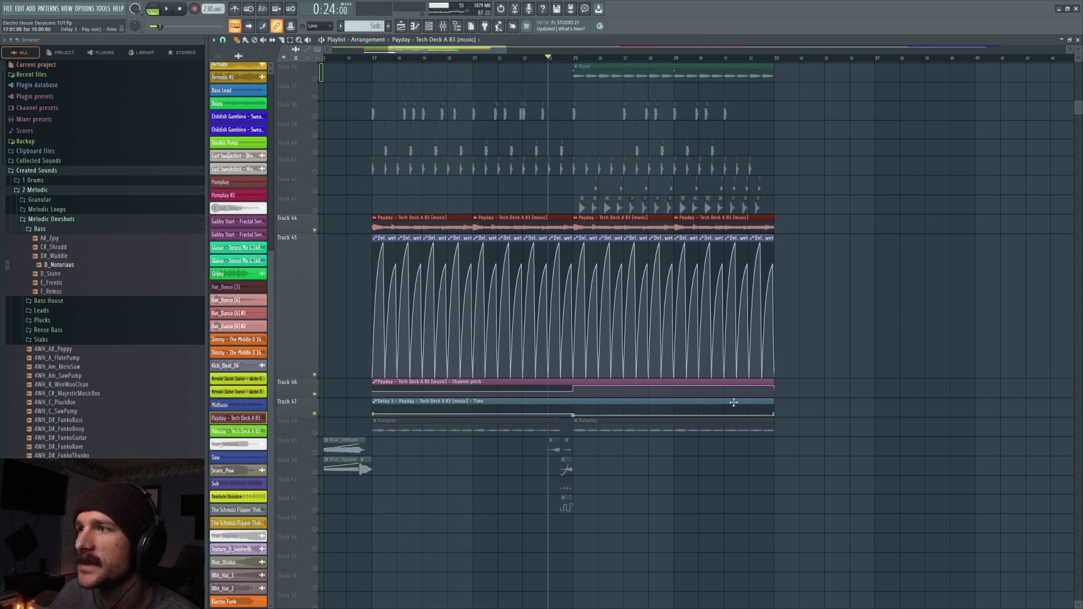
{"action": "key", "text": "space"}
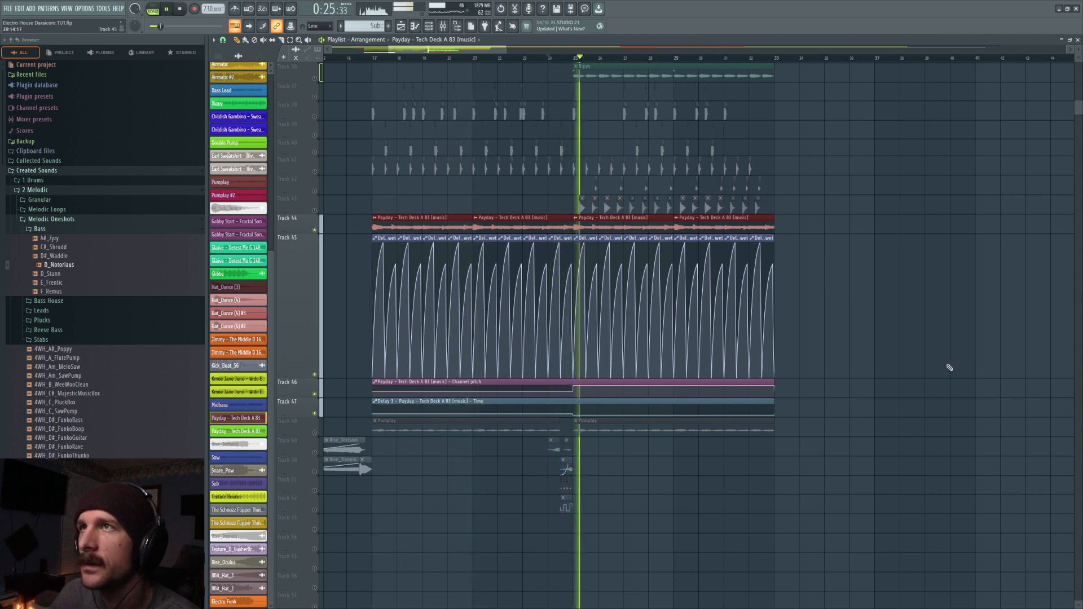
{"action": "key", "text": "space"}
- Show the mixer with the Payday insert's effects and play the Payday layers from bar 24
{"action": "left_click", "coordinate": [453, 27]}
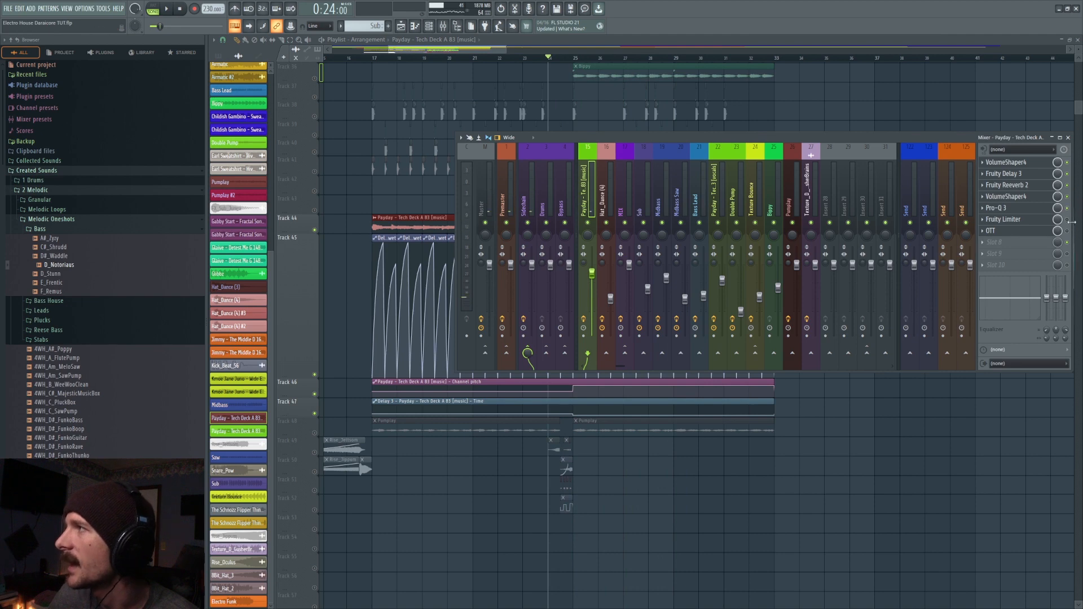
{"action": "key", "text": "space"}
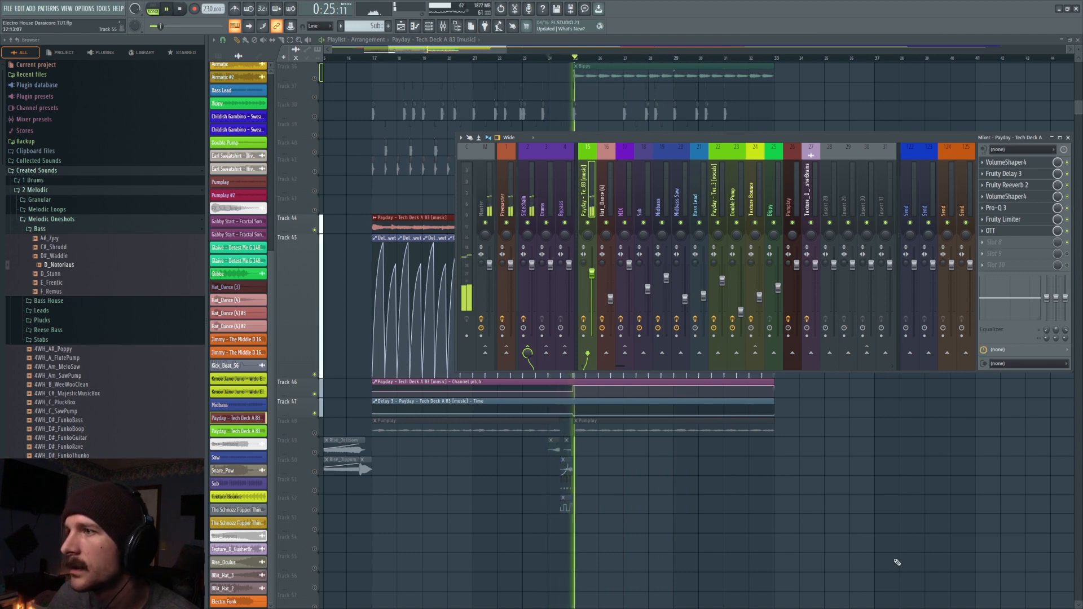
{"action": "key", "text": "F9"}
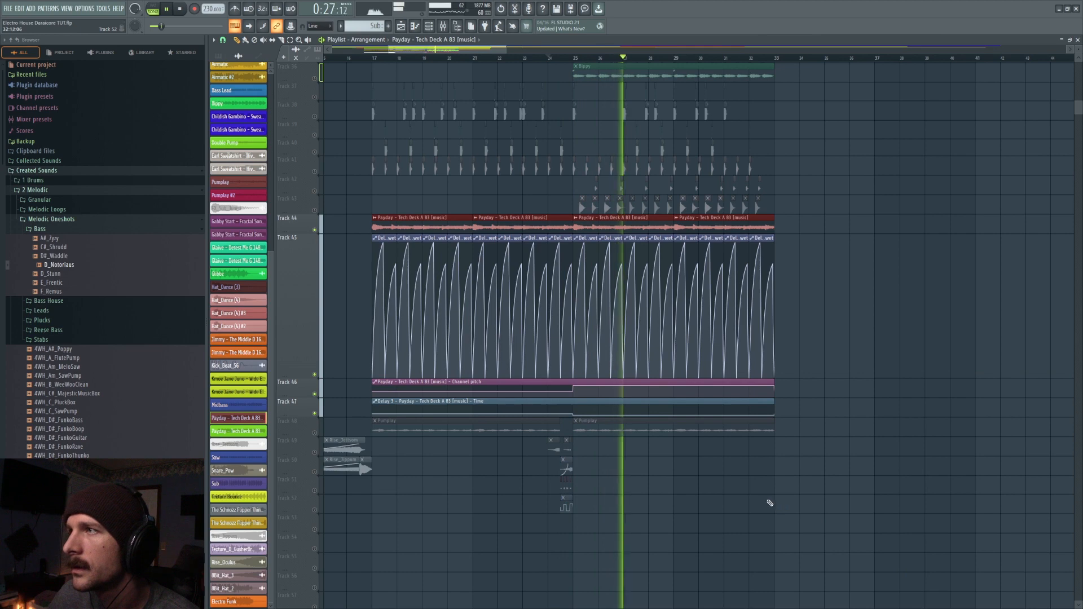
{"action": "key", "text": "F9"}
{"action": "key", "text": "space"}
- Reset the dry level in the Payday insert's Fruity Reeverb 2 and play from bar 24
{"action": "left_click", "coordinate": [1017, 186]}
{"action": "right_click", "coordinate": [414, 125]}
{"action": "left_click", "coordinate": [427, 132]}
{"action": "key", "text": "space"}
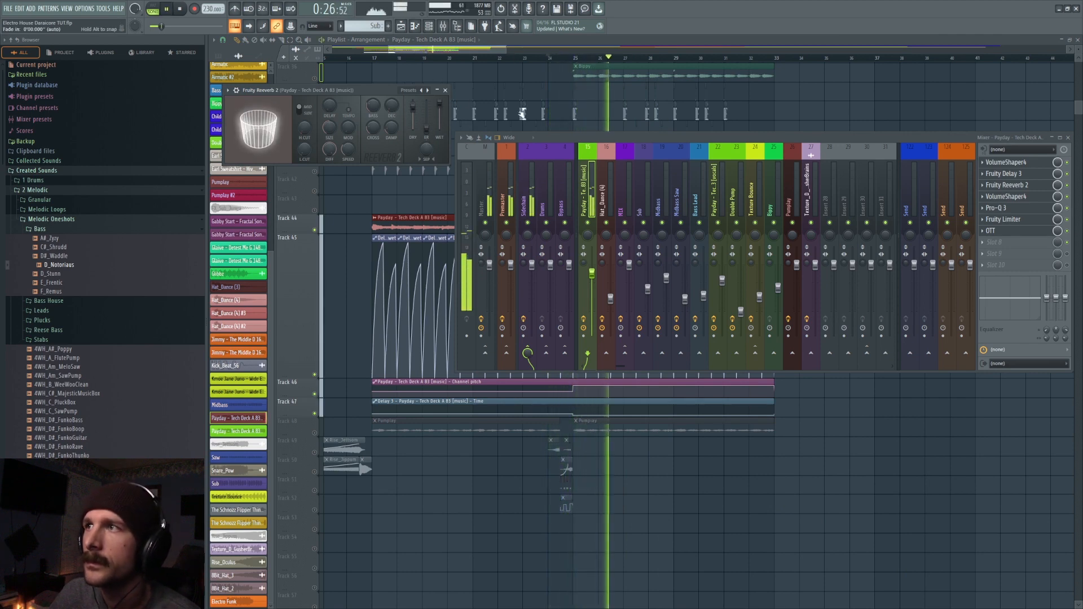
{"action": "left_click", "coordinate": [439, 50]}
{"action": "key", "text": "space"}
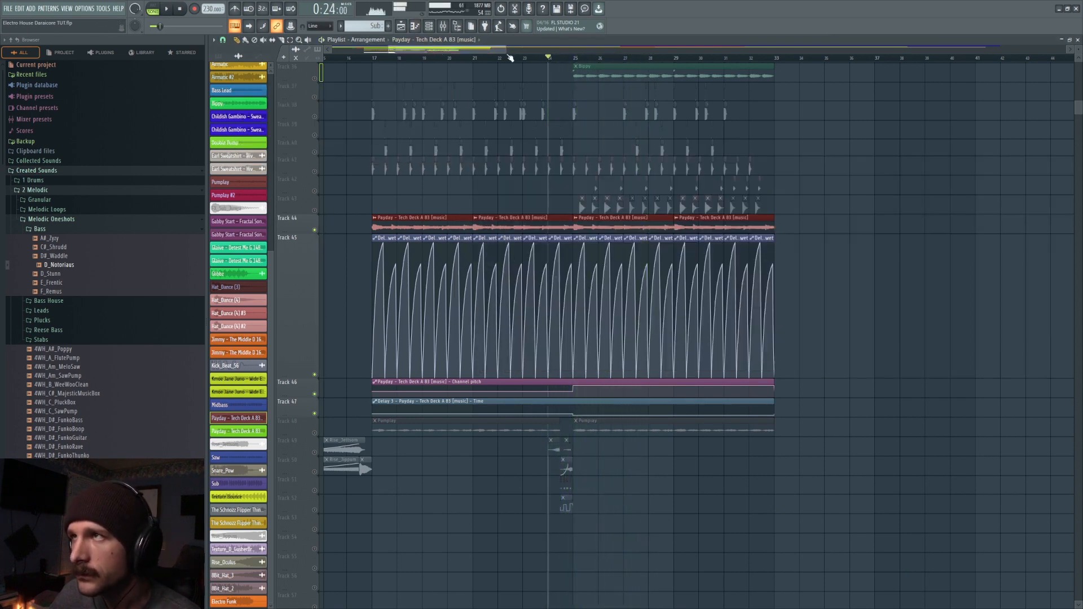
- Open Fruity Reeverb 2 and Fruity Delay 3 on the Payday insert and play from bar 24 to hear the delay
{"action": "left_click", "coordinate": [444, 26]}
{"action": "left_click", "coordinate": [1018, 186]}
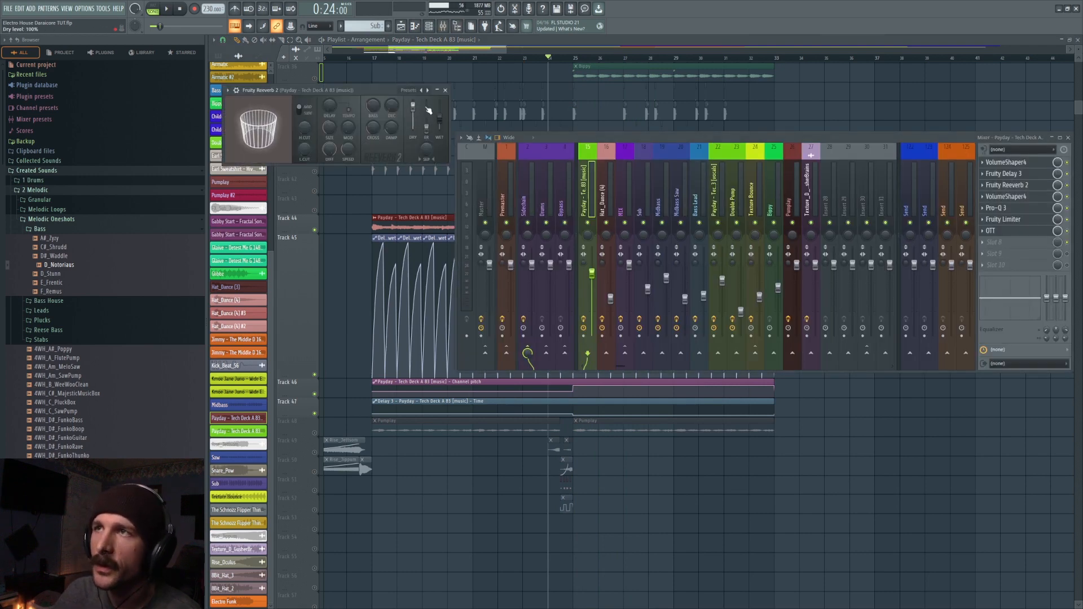
{"action": "left_click", "coordinate": [1021, 175]}
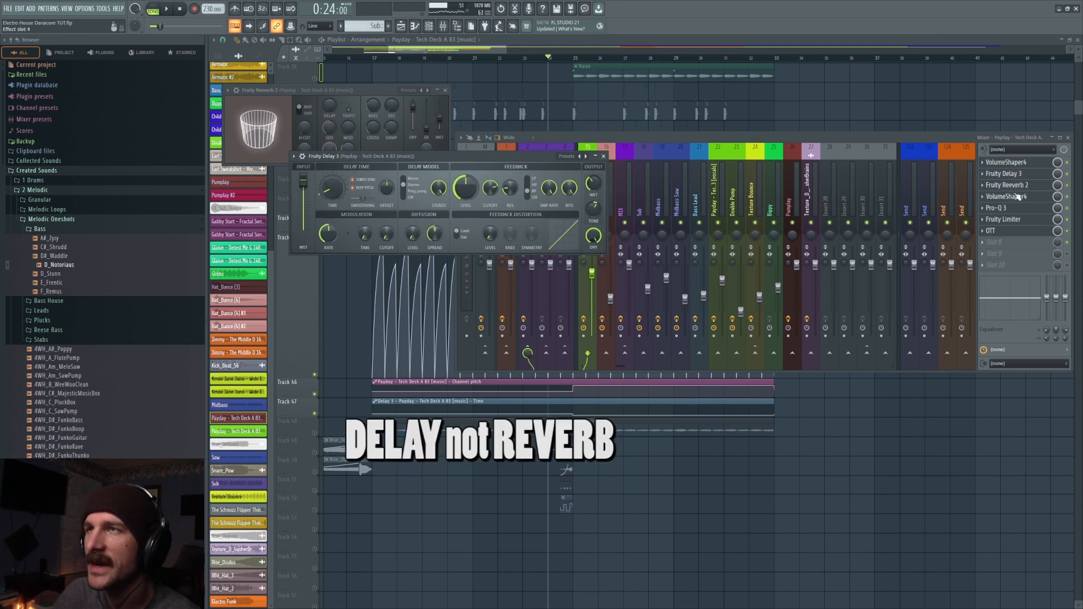
{"action": "key", "text": "space"}
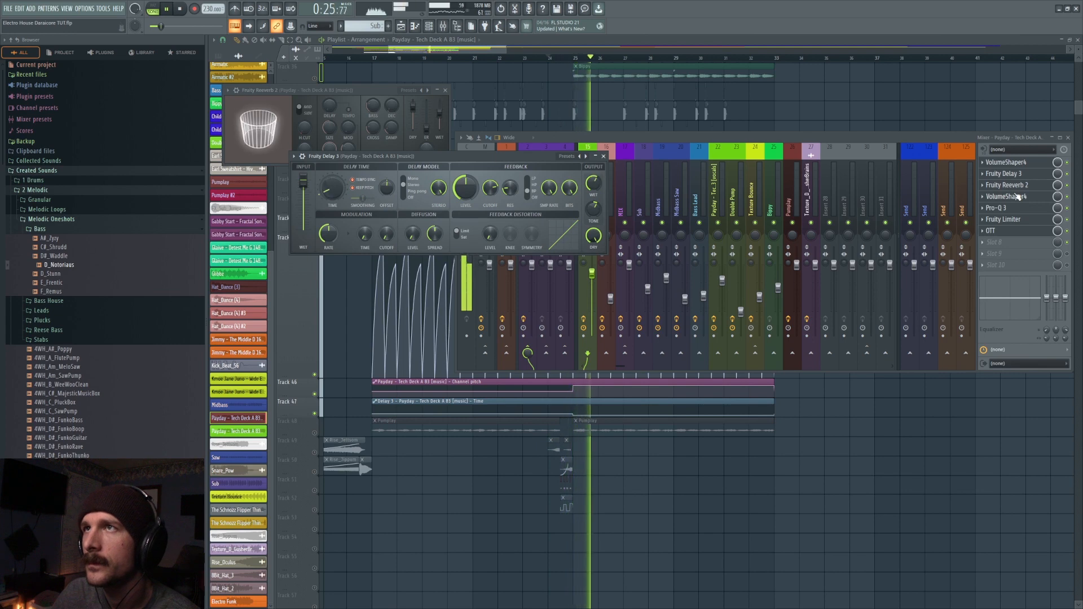
{"action": "key", "text": "space"}
- Lower the dry level in Fruity Reeverb 2, play from bar 24, and reset the dry level to its default
{"action": "left_click", "coordinate": [1041, 186]}
{"action": "left_click", "coordinate": [1042, 185]}
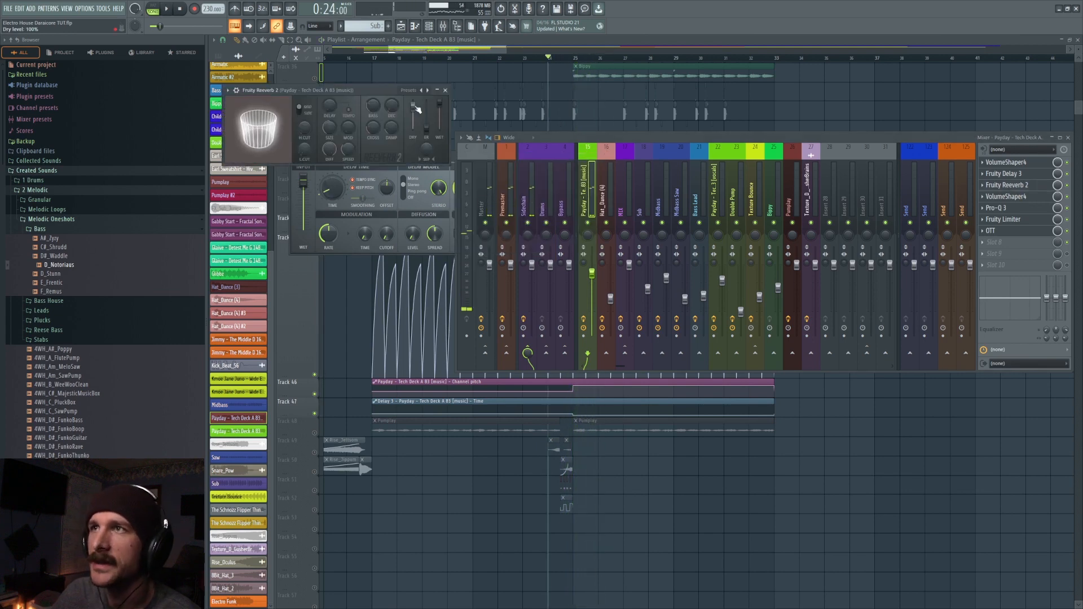
{"action": "key", "text": "space"}
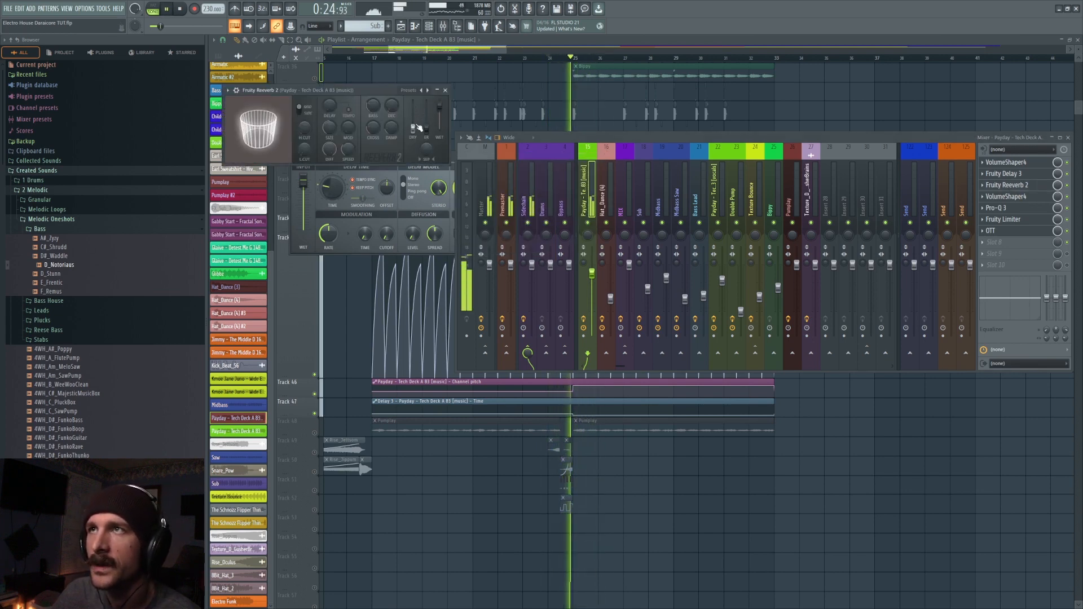
{"action": "key", "text": "space"}
{"action": "right_click", "coordinate": [413, 132]}
{"action": "left_click", "coordinate": [423, 136]}
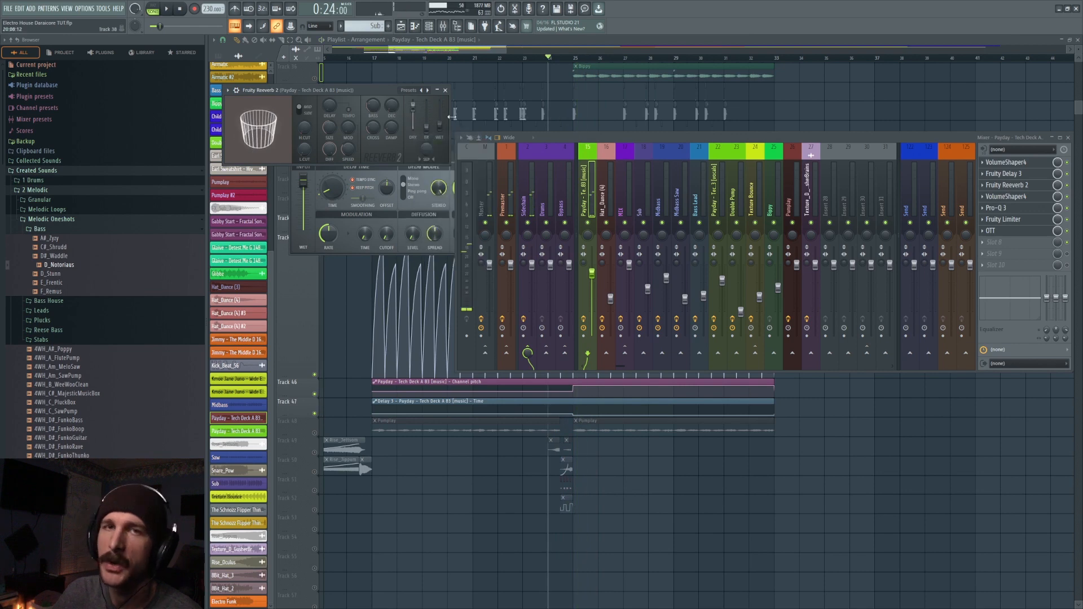
{"action": "right_click", "coordinate": [415, 110]}
{"action": "left_click", "coordinate": [426, 114]}
- Return to the uncovered playlist and play the Payday layers once more from bar 24
{"action": "right_click", "coordinate": [551, 71]}
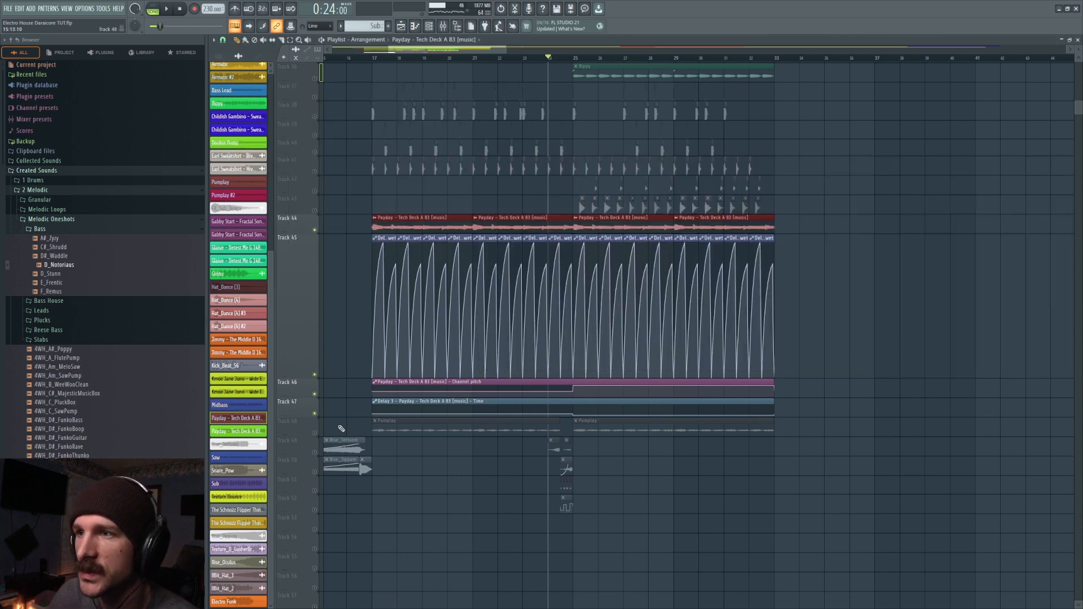
{"action": "key", "text": "space"}
{"action": "key", "text": "space"}
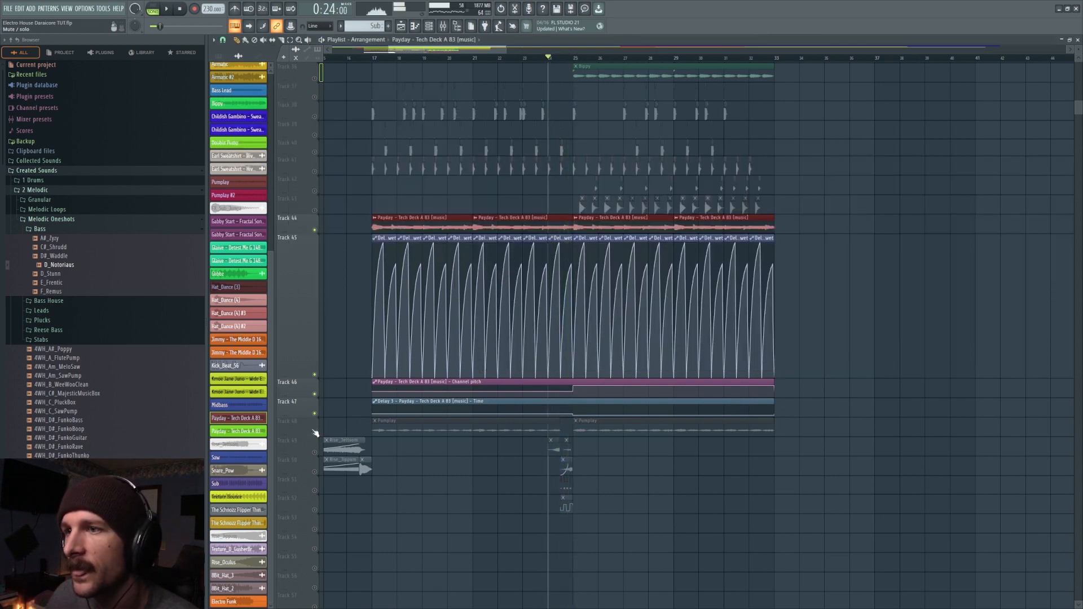
- Solo the Pumplay track, set the delay wet automation track's size to 100%, and end the solo
{"action": "right_click", "coordinate": [314, 433]}
{"action": "right_click", "coordinate": [301, 233]}
{"action": "mouse_move", "coordinate": [353, 307]}
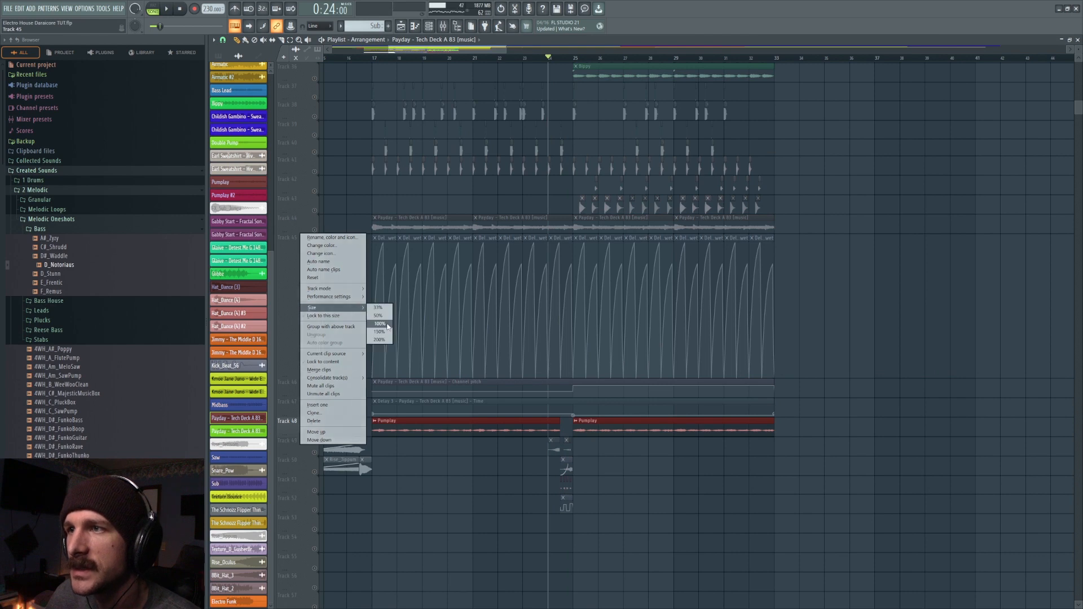
{"action": "left_click", "coordinate": [387, 324]}
{"action": "right_click", "coordinate": [315, 231]}
{"action": "right_click", "coordinate": [316, 232]}
{"action": "scroll", "coordinate": [404, 350], "scroll_direction": "up", "scroll_amount": 2}
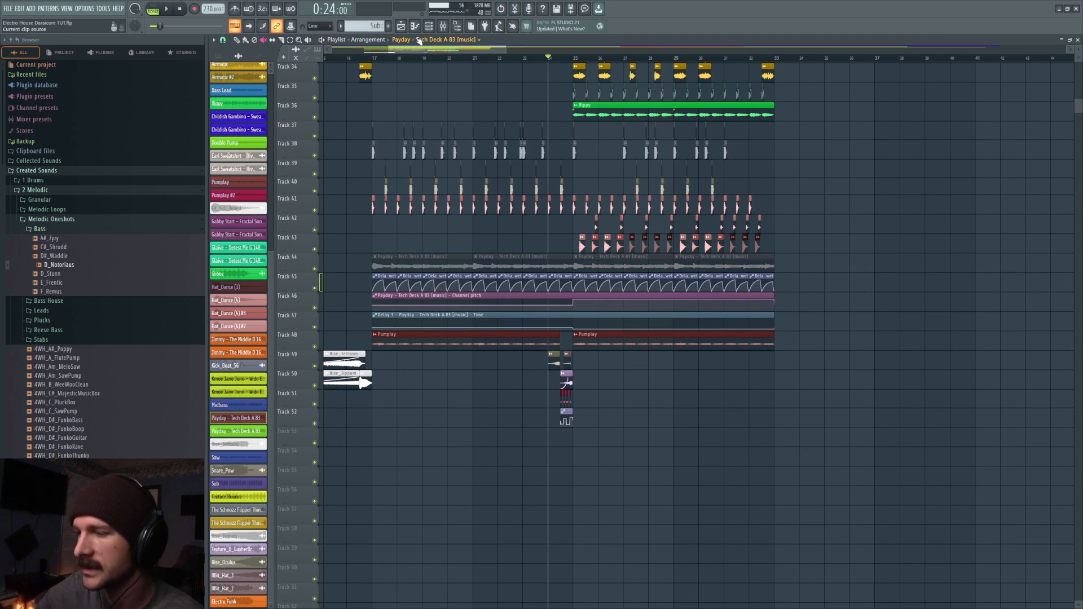
- Solo the transition effects group starting at track 49, around bar 24
{"action": "scroll", "coordinate": [311, 308], "scroll_direction": "down", "scroll_amount": 3}
{"action": "right_click", "coordinate": [315, 307]}
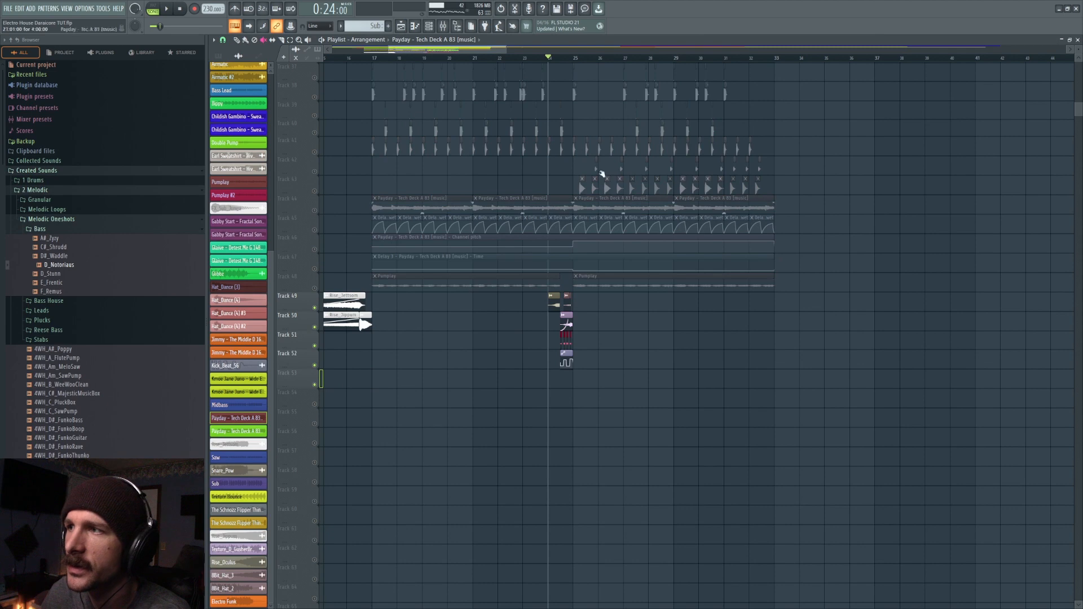
{"action": "scroll", "coordinate": [570, 62], "scroll_direction": "up", "scroll_amount": 3}
{"action": "mouse_move", "coordinate": [458, 50]}
{"action": "left_mouse_down"}
{"action": "mouse_move", "coordinate": [401, 58]}
{"action": "mouse_move", "coordinate": [471, 57]}
{"action": "left_mouse_up"}
{"action": "scroll", "coordinate": [475, 60], "scroll_direction": "up", "scroll_amount": 5}
{"action": "scroll", "coordinate": [456, 164], "scroll_direction": "up", "scroll_amount": 6}
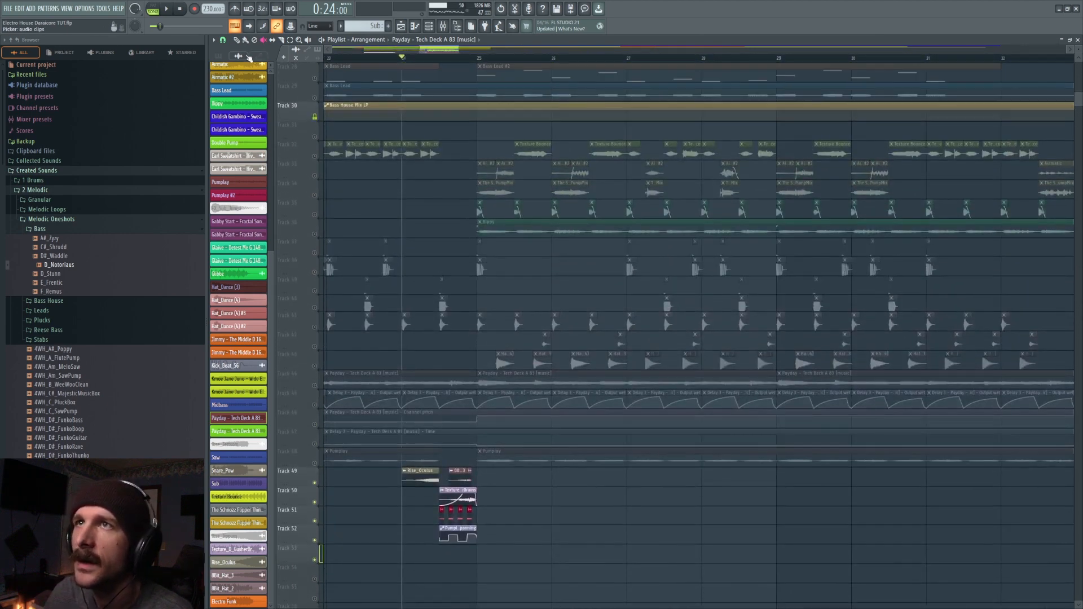
- Look at the Texture Bounce sample's settings, and play the soloed transition effects from bar 24
{"action": "double_click", "coordinate": [545, 151]}
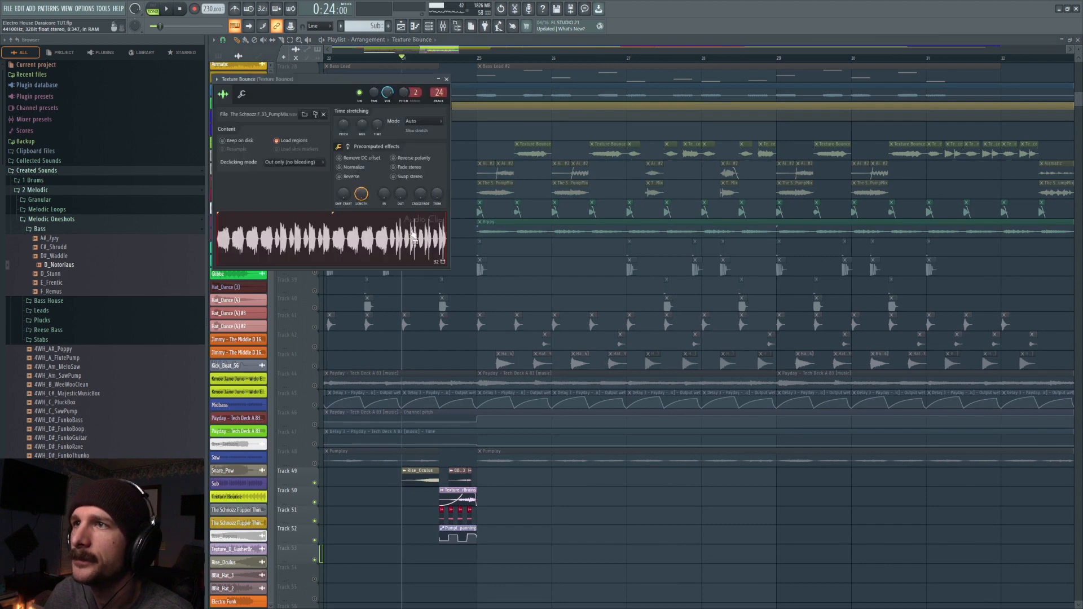
{"action": "key", "text": "Escape"}
{"action": "scroll", "coordinate": [507, 496], "scroll_direction": "down", "scroll_amount": 7}
{"action": "key", "text": "space"}
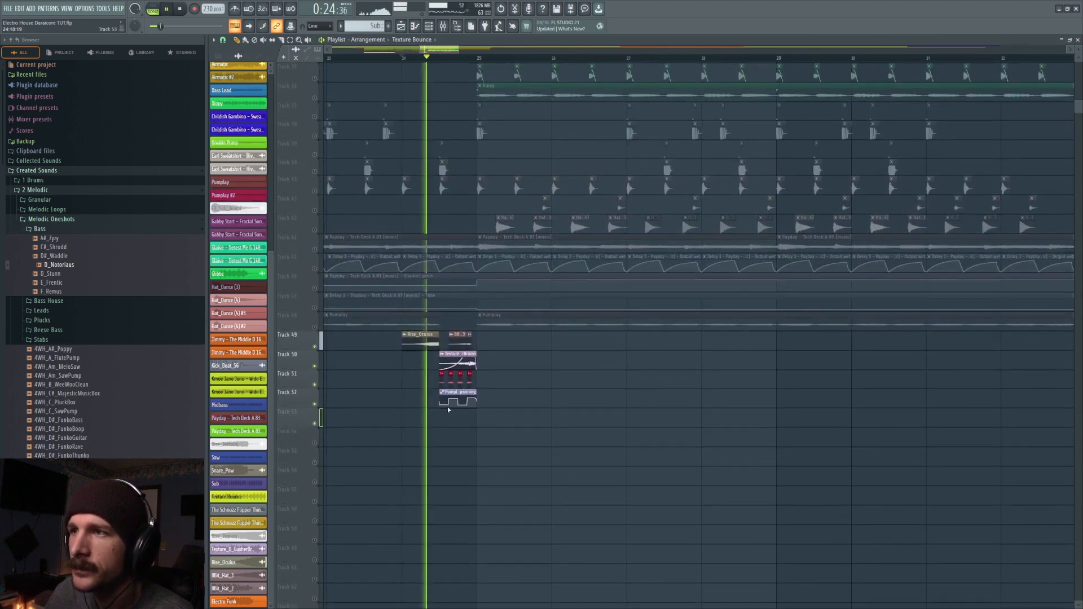
{"action": "key", "text": "space"}
- Inspect the Texture_D_GusherBrains sample in Edison, and remove the Edison plugin from the mixer
{"action": "double_click", "coordinate": [457, 355]}
{"action": "right_click", "coordinate": [336, 241]}
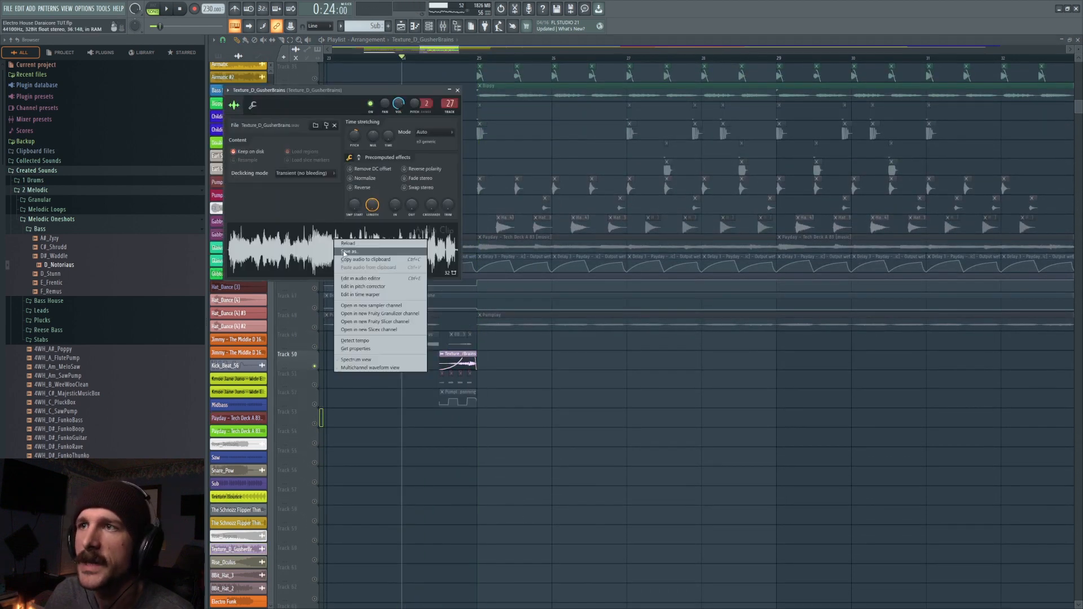
{"action": "left_click", "coordinate": [361, 278]}
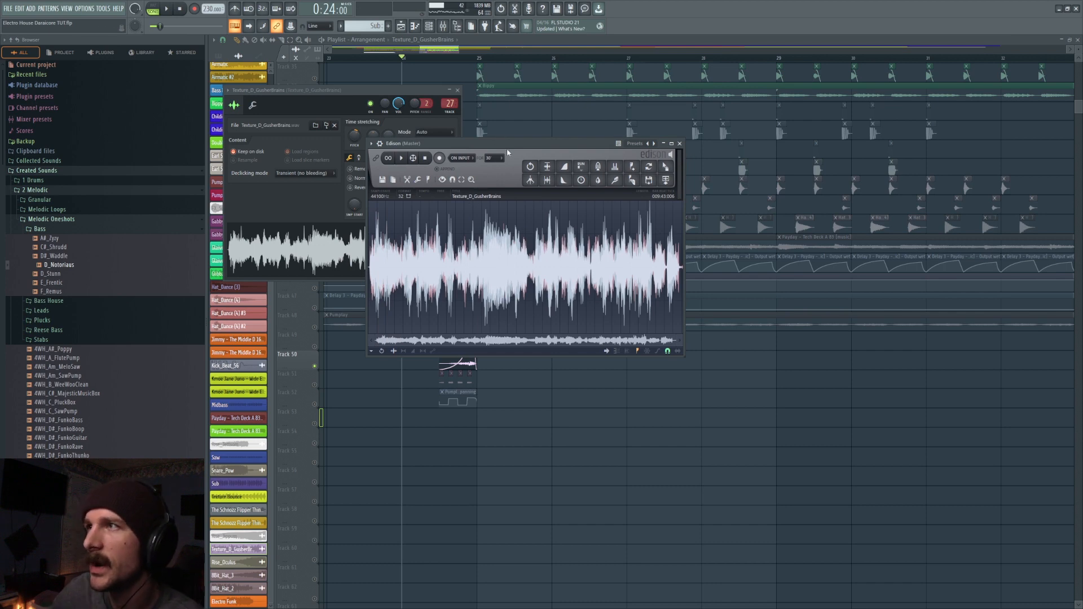
{"action": "left_click", "coordinate": [371, 143]}
{"action": "left_click", "coordinate": [383, 161]}
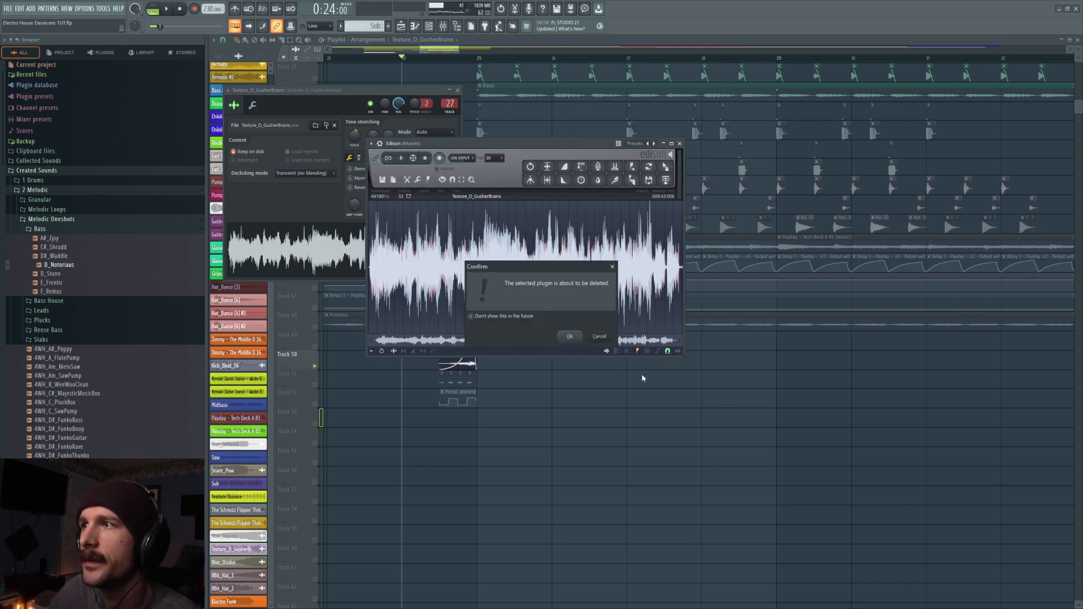
{"action": "left_click", "coordinate": [569, 337]}
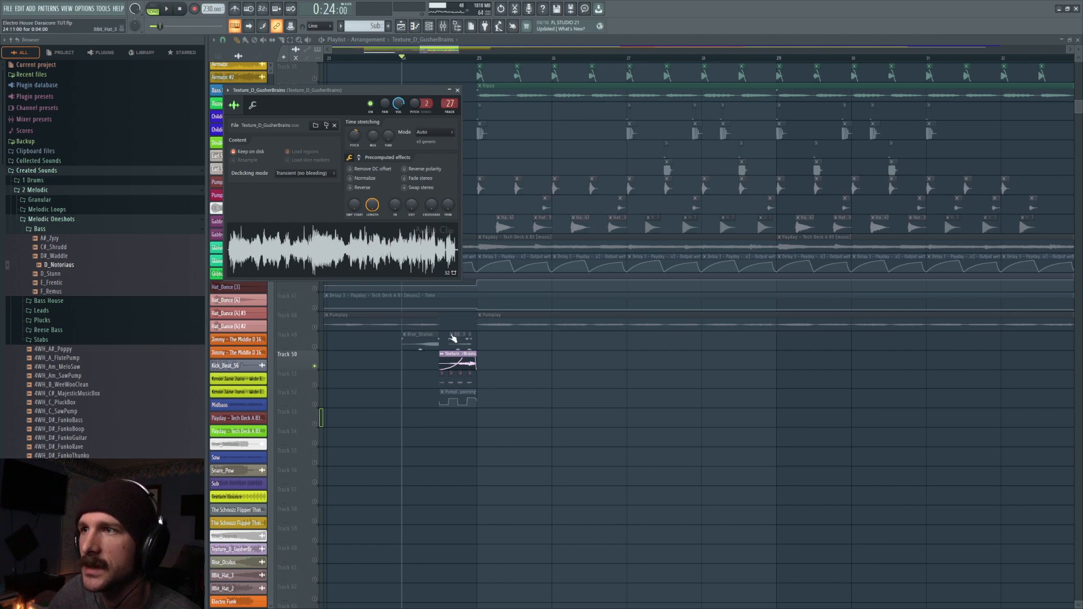
{"action": "left_click", "coordinate": [457, 90]}
- Play the Texture_D_GusherBrains clip from bar 24 and view its signal in the mixer
{"action": "scroll", "coordinate": [303, 116], "scroll_direction": "down", "scroll_amount": 3}
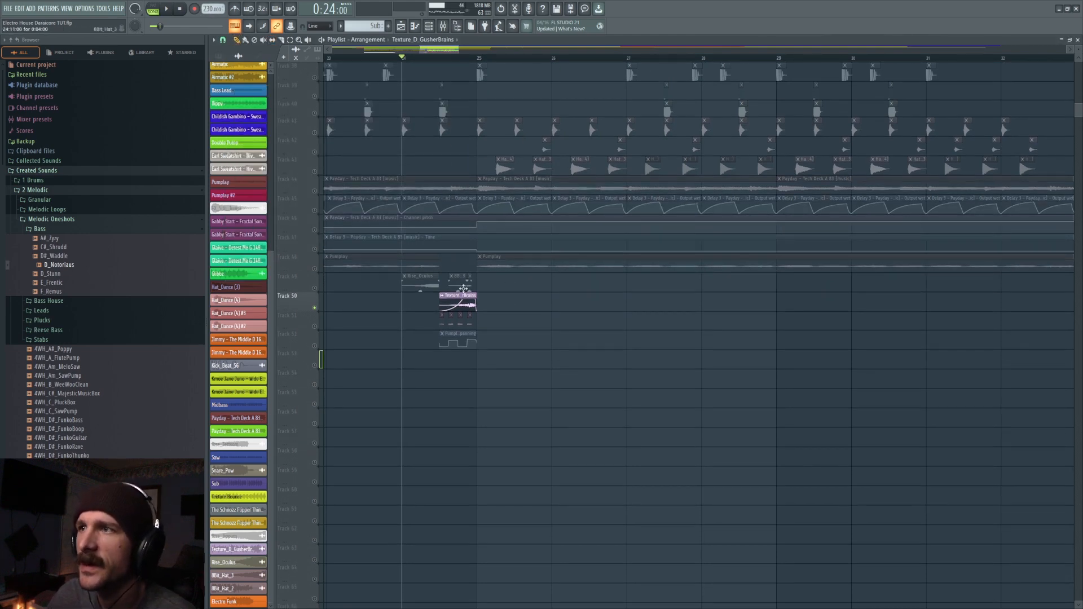
{"action": "key", "text": "space"}
{"action": "key", "text": "F9"}
{"action": "key", "text": "space"}
{"action": "key", "text": "F9"}
- Enlarge track 50 to show the texture clip's fade curve, and play it from bar 24
{"action": "left_click_drag", "start_coordinate": [308, 309], "coordinate": [309, 514]}
{"action": "left_click_drag", "start_coordinate": [459, 53], "coordinate": [435, 50]}
{"action": "key", "text": "space"}
{"action": "scroll", "coordinate": [464, 381], "scroll_direction": "down", "scroll_amount": 3}
{"action": "scroll", "coordinate": [457, 281], "scroll_direction": "down", "scroll_amount": 2}
{"action": "key", "text": "space"}
- With a changed playlist snap, move the Texture_D_GusherBrains clip two steps earlier and unsolo track 50
{"action": "left_click", "coordinate": [223, 39]}
{"action": "left_click", "coordinate": [234, 135]}
{"action": "left_click_drag", "start_coordinate": [456, 201], "coordinate": [439, 202]}
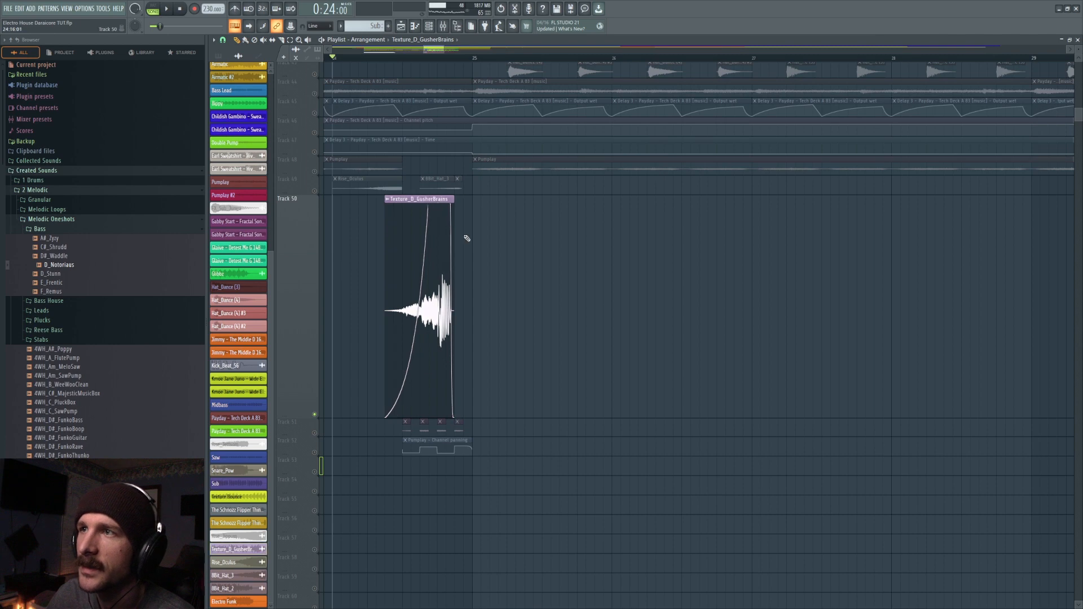
{"action": "left_click", "coordinate": [315, 416], "text": "ctrl"}
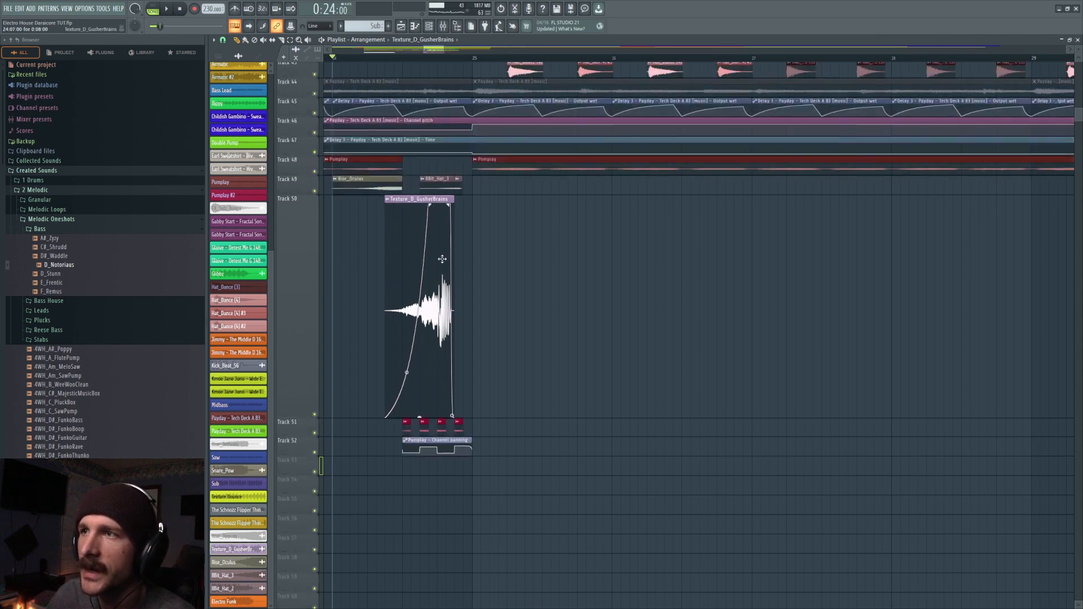
- Try extending the texture clip's end to bar 25, play from bar 24, and undo the resize
{"action": "left_click_drag", "start_coordinate": [454, 200], "coordinate": [470, 199]}
{"action": "key", "text": "space"}
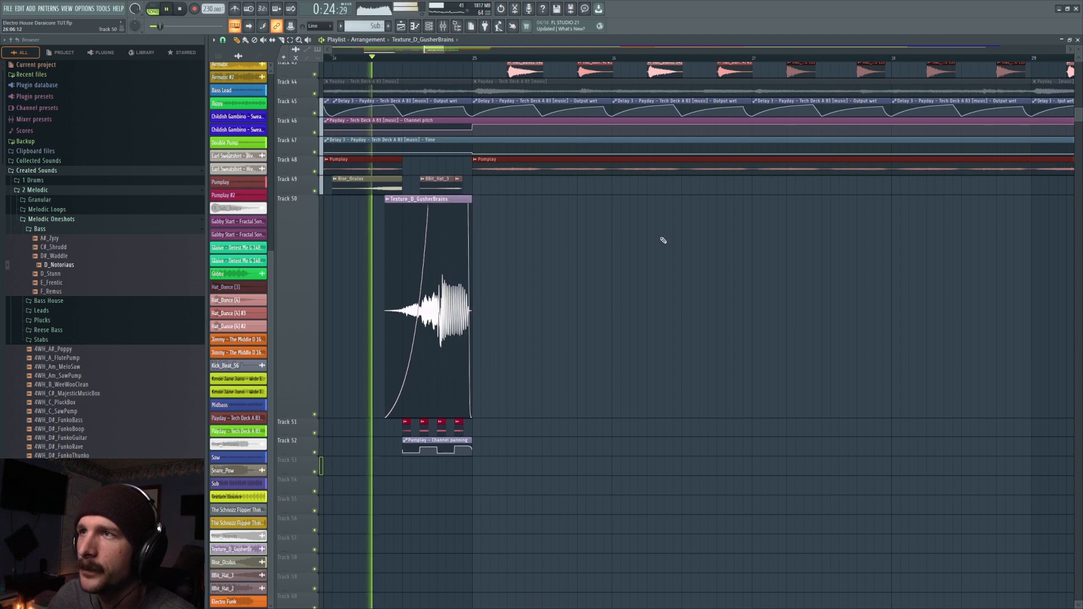
{"action": "key", "text": "space"}
{"action": "key", "text": "ctrl+z"}
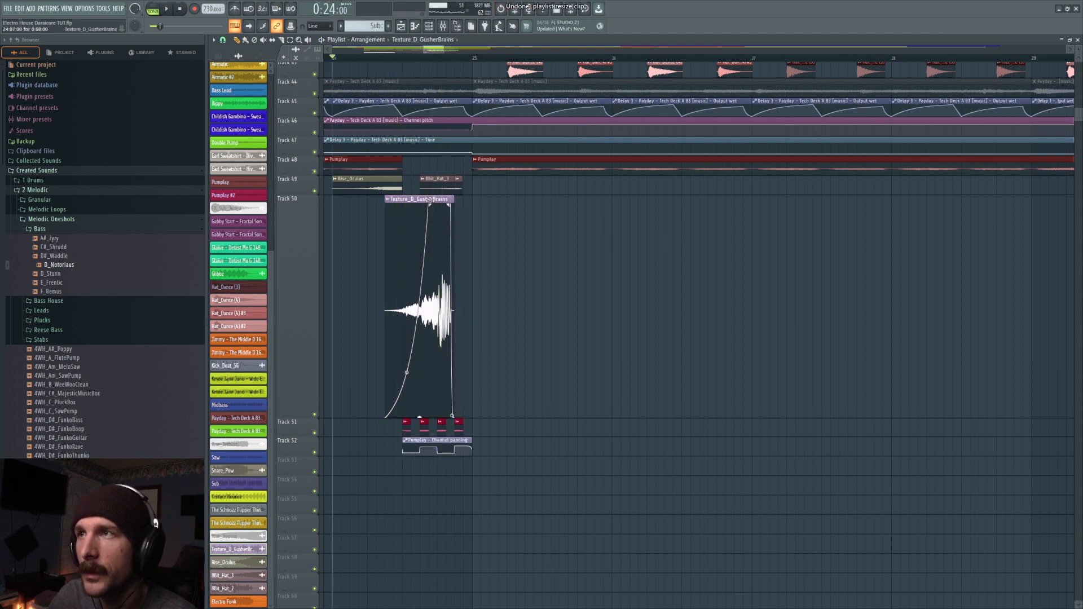
- Move the texture clip two steps forward so it ends at bar 25, and play from bar 24
{"action": "left_click_drag", "start_coordinate": [439, 200], "coordinate": [452, 201]}
{"action": "key", "text": "space"}
{"action": "key", "text": "space"}
- Place a copy of the Rise_Oculus clip on track 53 from beat 3 of bar 24, and play from there
{"action": "left_click", "coordinate": [403, 57]}
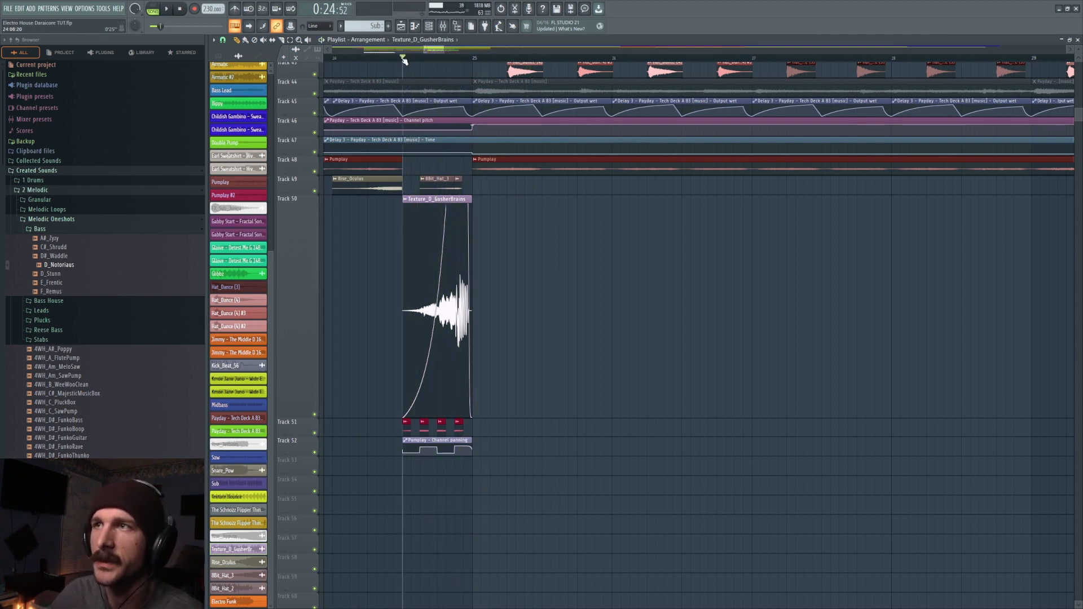
{"action": "left_click", "coordinate": [343, 189]}
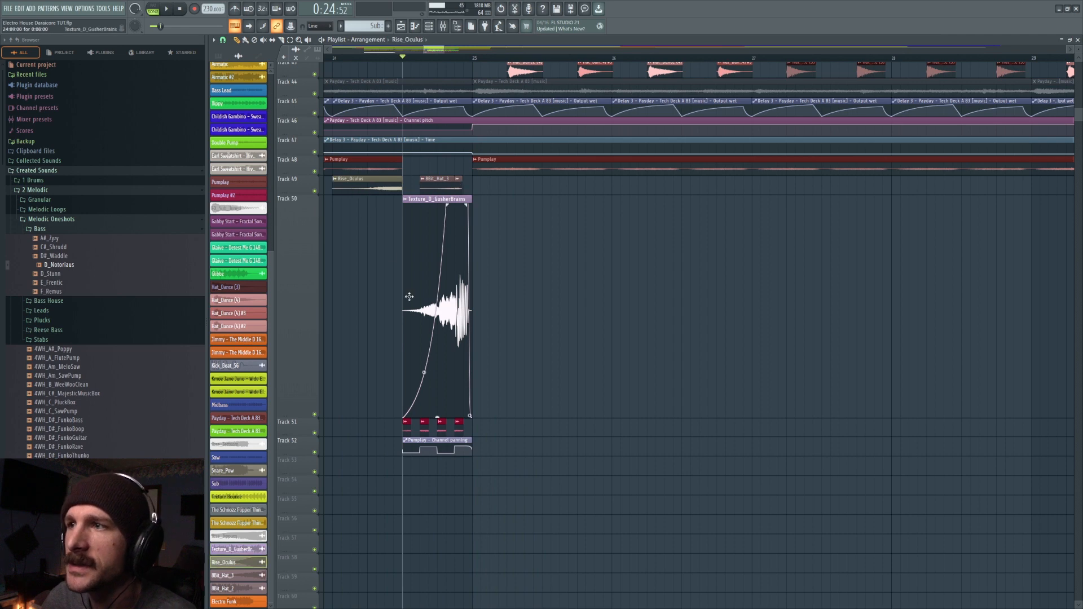
{"action": "scroll", "coordinate": [387, 254], "scroll_direction": "down", "scroll_amount": 5}
{"action": "left_click", "coordinate": [403, 373]}
{"action": "scroll", "coordinate": [649, 307], "scroll_direction": "up", "scroll_amount": 3}
{"action": "key", "text": "space"}
{"action": "key", "text": "space"}
{"action": "right_click", "coordinate": [314, 435]}
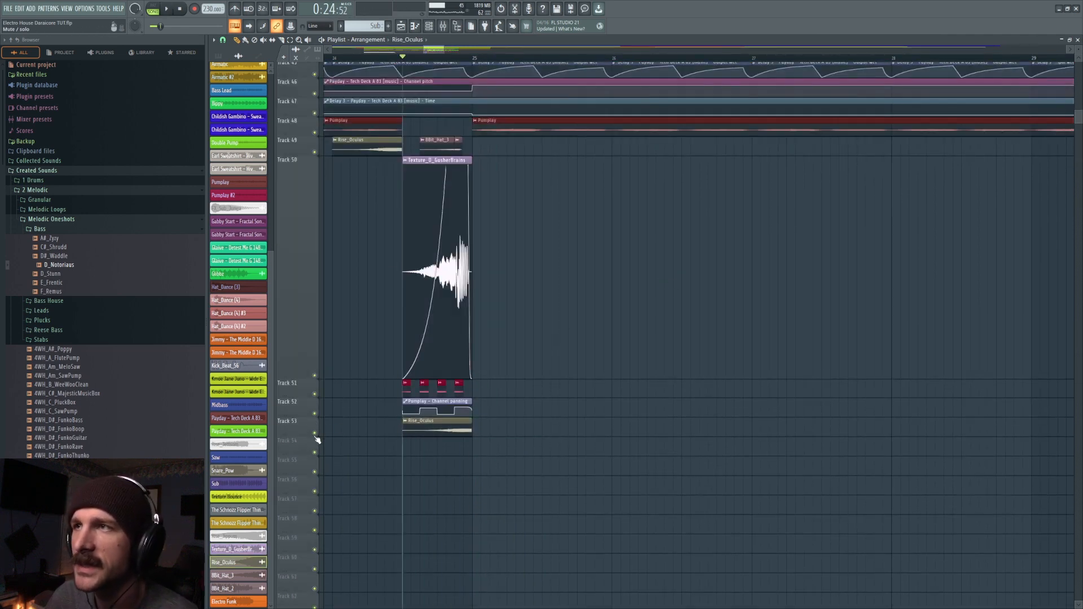
- Mute track 49, audition the copied Rise_Oculus clip on track 53 from beat 3, and delete the copy
{"action": "left_click", "coordinate": [314, 153]}
{"action": "key", "text": "space"}
{"action": "key", "text": "space"}
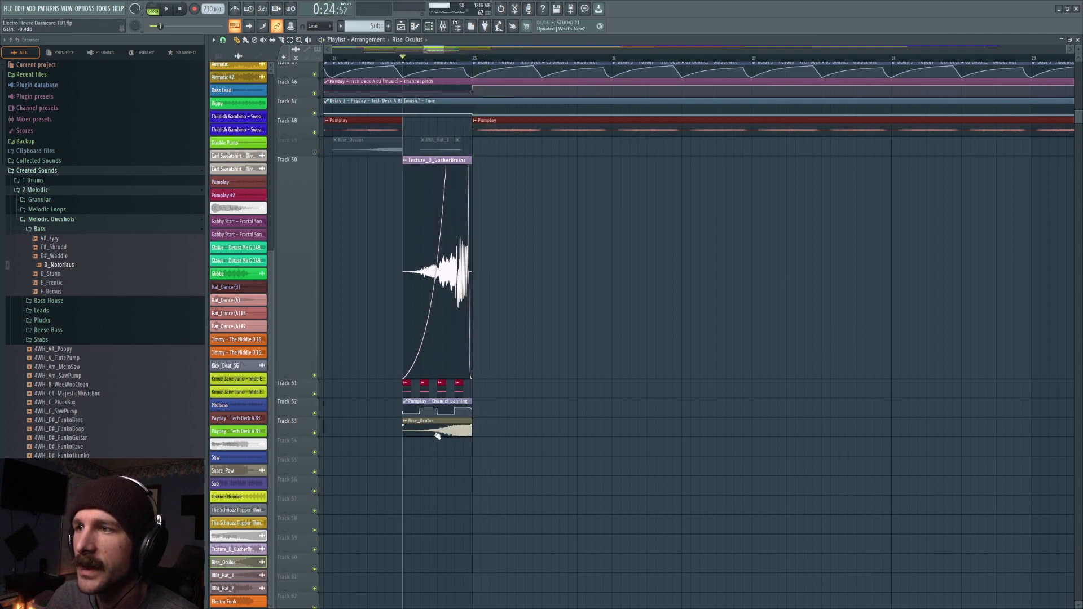
{"action": "key", "text": "space"}
{"action": "key", "text": "space"}
{"action": "right_click", "coordinate": [449, 428]}
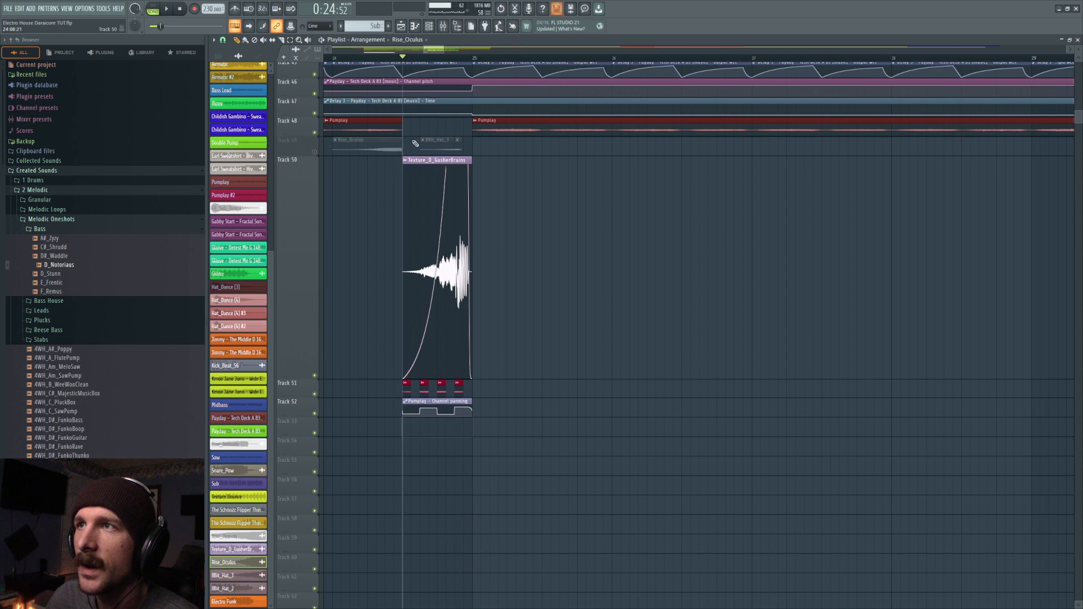
- Unmute track 49 and play the transition from bar 24
{"action": "left_click", "coordinate": [340, 53]}
{"action": "scroll", "coordinate": [406, 167], "scroll_direction": "up", "scroll_amount": 5}
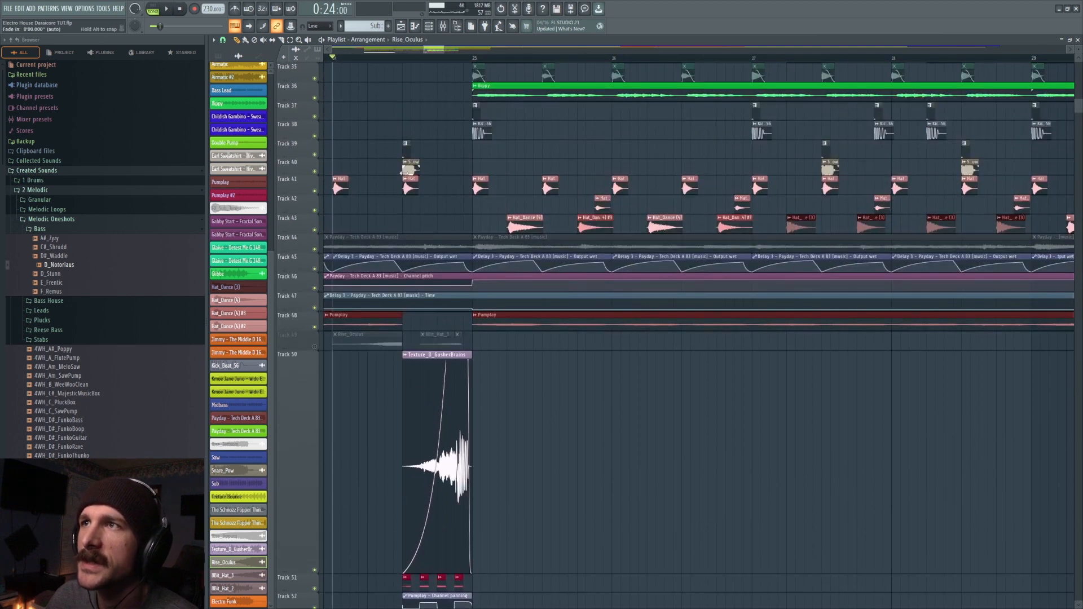
{"action": "left_click", "coordinate": [314, 346]}
{"action": "key", "text": "space"}
{"action": "key", "text": "space"}
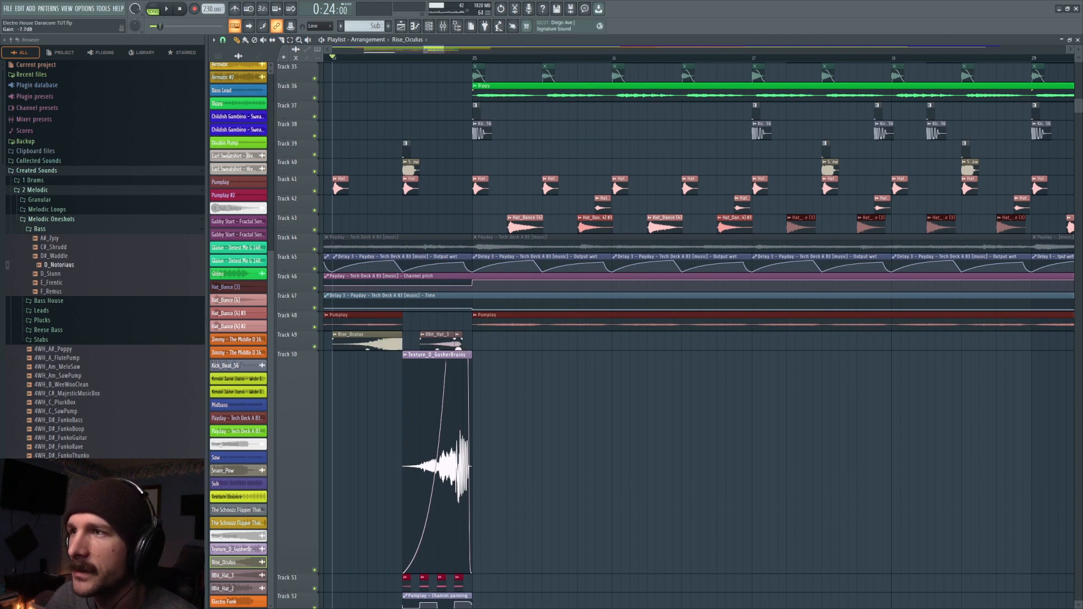
- Solo track 49 together with the snare and hat tracks 40 and 41, and play the selection from bar 24
{"action": "scroll", "coordinate": [412, 64], "scroll_direction": "up", "scroll_amount": 3}
{"action": "left_click_drag", "start_coordinate": [411, 58], "coordinate": [332, 58]}
{"action": "right_click", "coordinate": [315, 346]}
{"action": "left_click", "coordinate": [316, 173]}
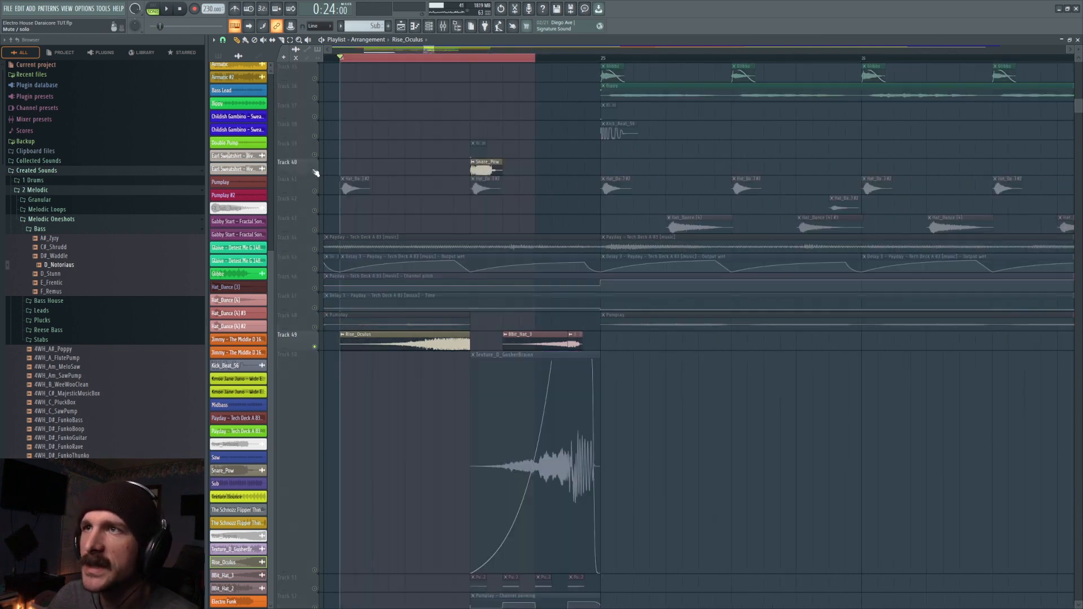
{"action": "left_click", "coordinate": [315, 190]}
{"action": "key", "text": "space"}
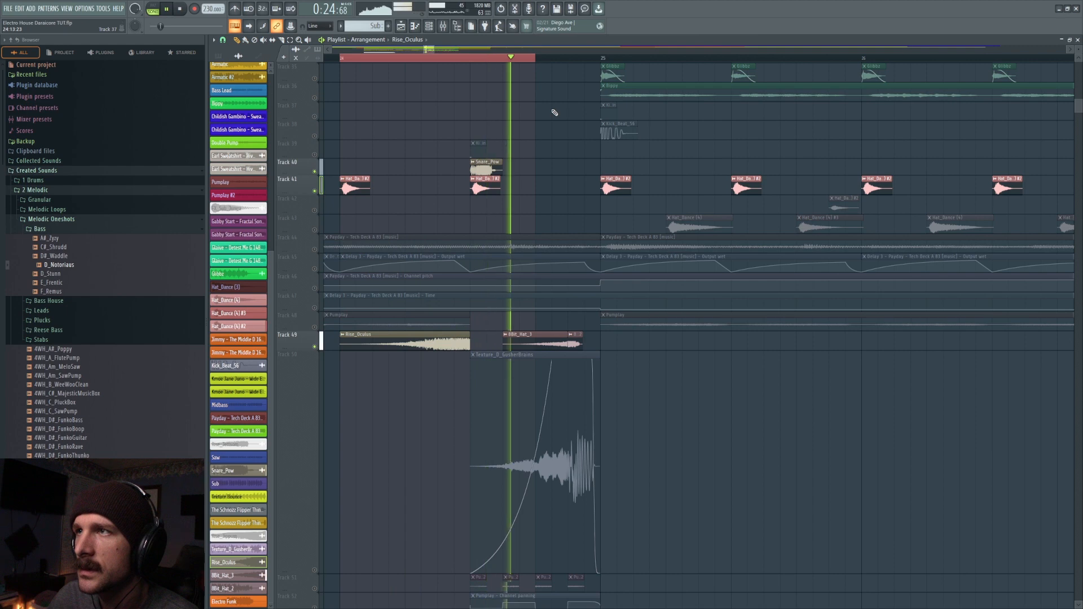
- Put the playhead at beat 3 of bar 24, unmute track 50, and mute the snare and hat tracks
{"action": "left_click", "coordinate": [481, 61]}
{"action": "scroll", "coordinate": [521, 61], "scroll_direction": "up", "scroll_amount": 2}
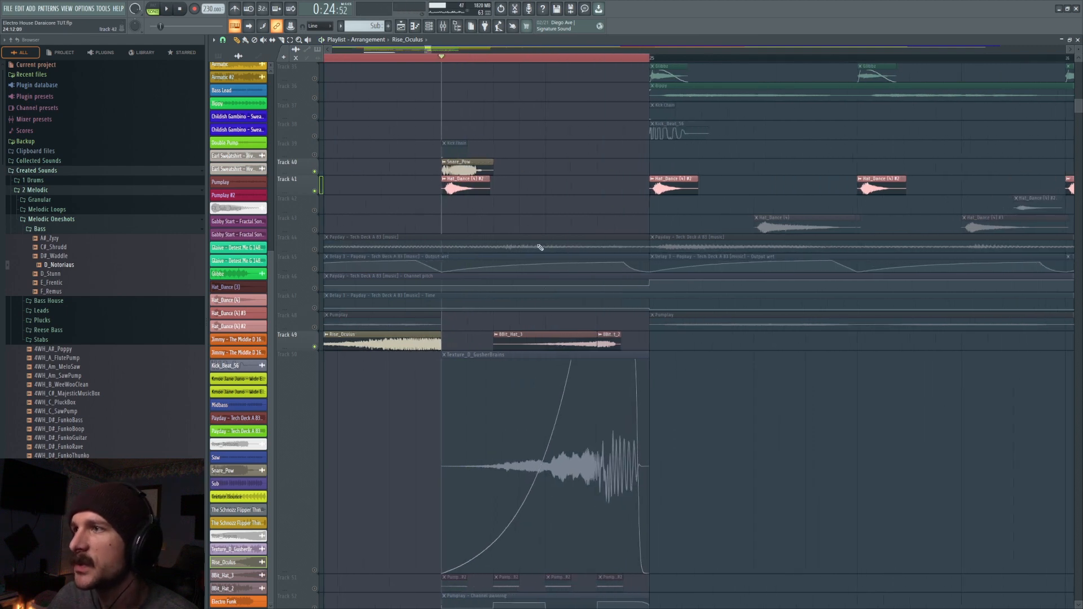
{"action": "scroll", "coordinate": [539, 246], "scroll_direction": "down", "scroll_amount": 3}
{"action": "left_click", "coordinate": [316, 512]}
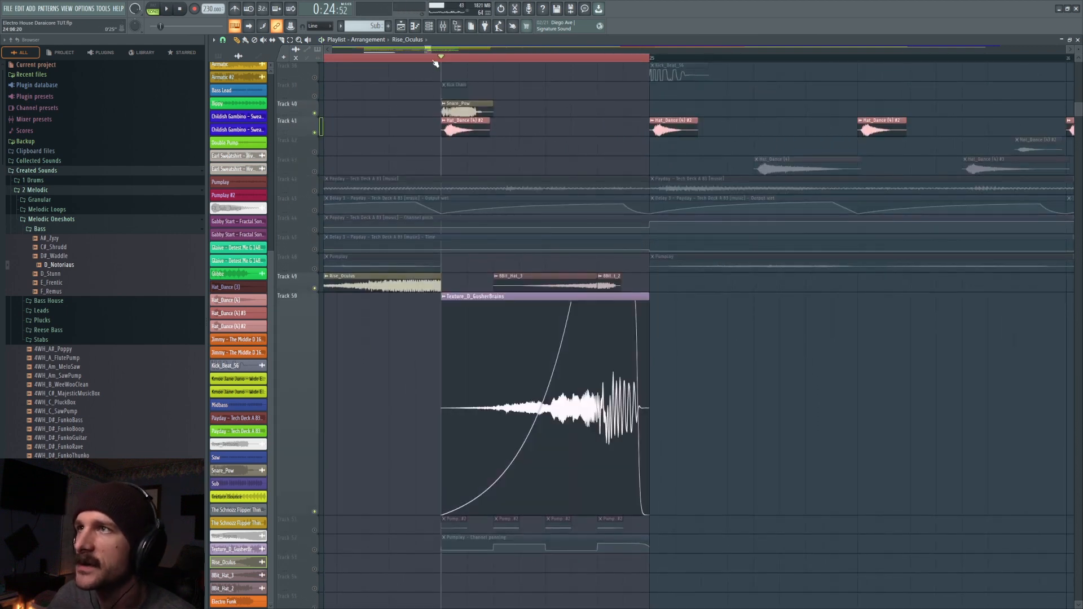
{"action": "left_click", "coordinate": [315, 115]}
{"action": "left_click", "coordinate": [315, 133]}
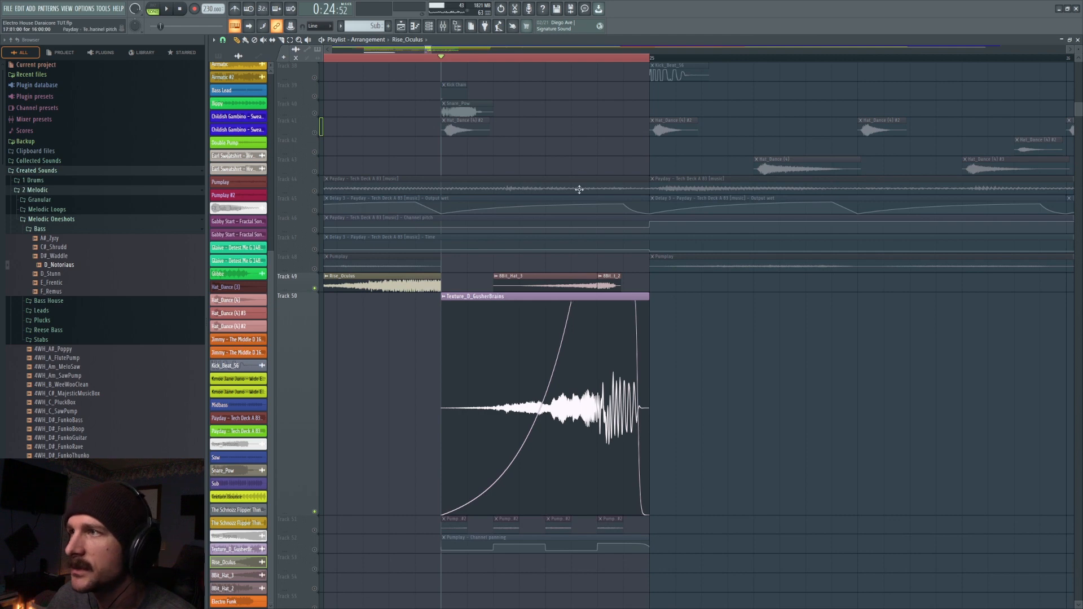
- Audition the track 49 hat clips with and without the track 50 texture by toggling the tracks
{"action": "left_click_drag", "start_coordinate": [565, 285], "coordinate": [606, 293]}
{"action": "left_click", "coordinate": [315, 289]}
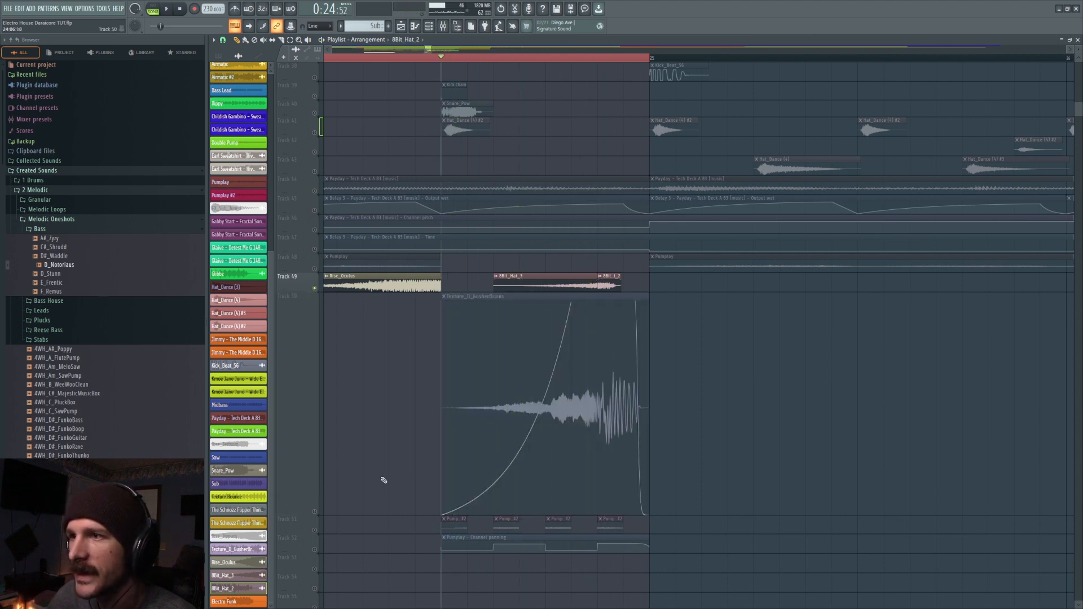
{"action": "left_click", "coordinate": [315, 512]}
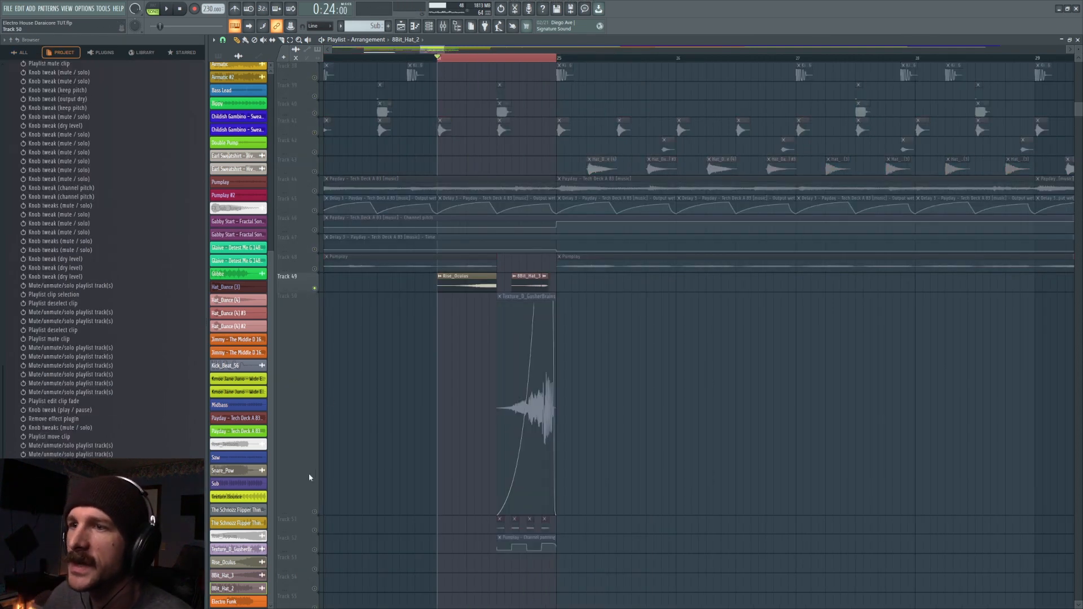
{"action": "left_click", "coordinate": [315, 511]}
{"action": "key", "text": "space"}
{"action": "key", "text": "space"}
- Restore all tracks from the solo and play the full transition from bar 24
{"action": "scroll", "coordinate": [291, 409], "scroll_direction": "down", "scroll_amount": 3}
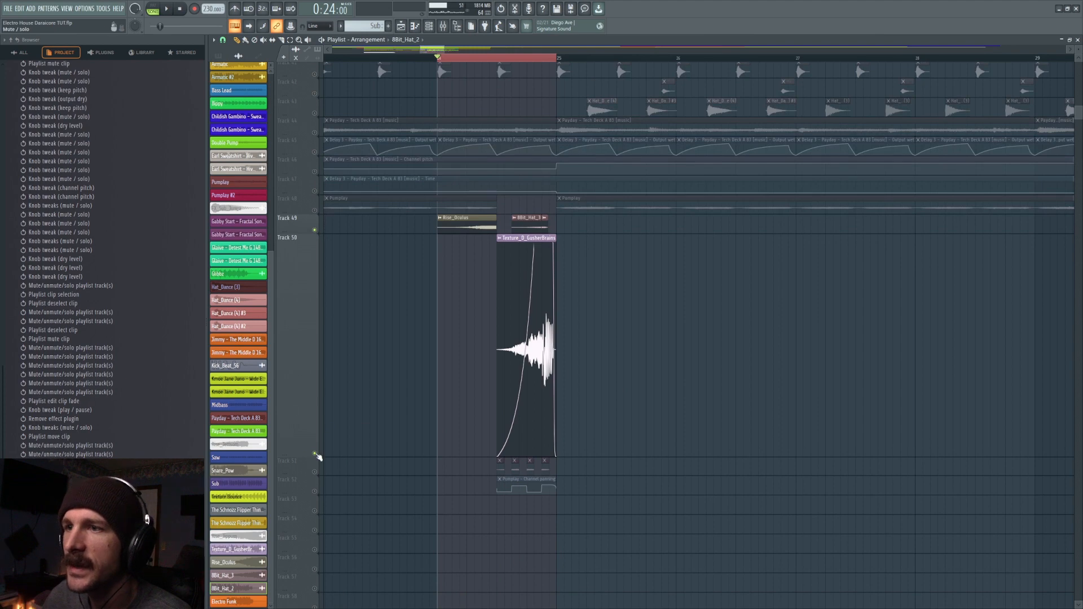
{"action": "right_click", "coordinate": [315, 454]}
{"action": "right_click", "coordinate": [315, 454]}
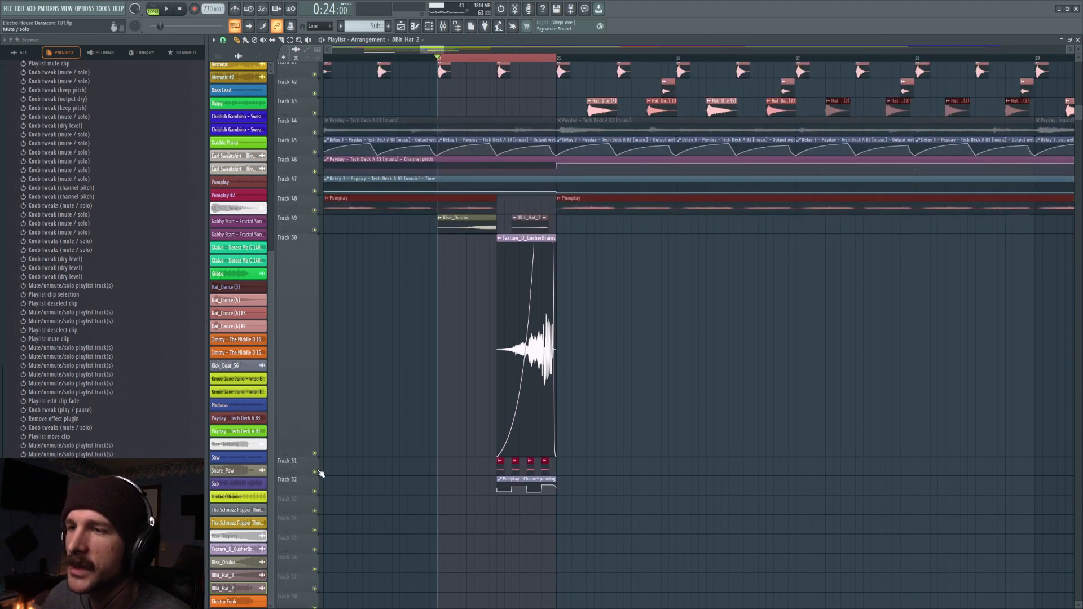
{"action": "key", "text": "space"}
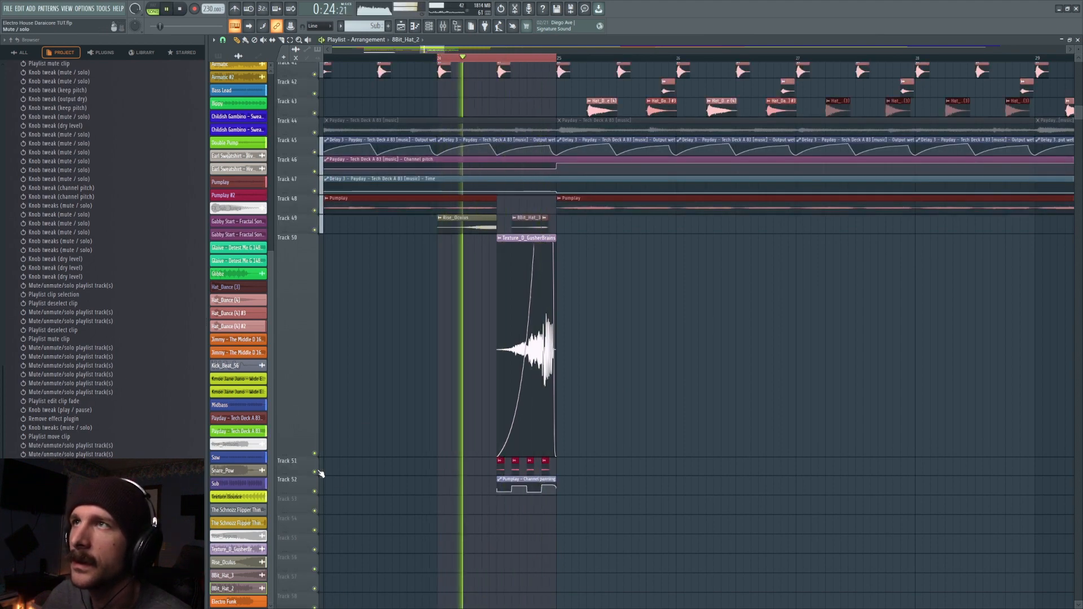
{"action": "key", "text": "space"}
- Extend the time selection to bar 26 and play the transition into the drop from bar 24
{"action": "left_click_drag", "start_coordinate": [558, 57], "coordinate": [677, 61]}
{"action": "left_click", "coordinate": [710, 400], "text": "ctrl"}
{"action": "scroll", "coordinate": [750, 352], "scroll_direction": "down", "scroll_amount": 1}
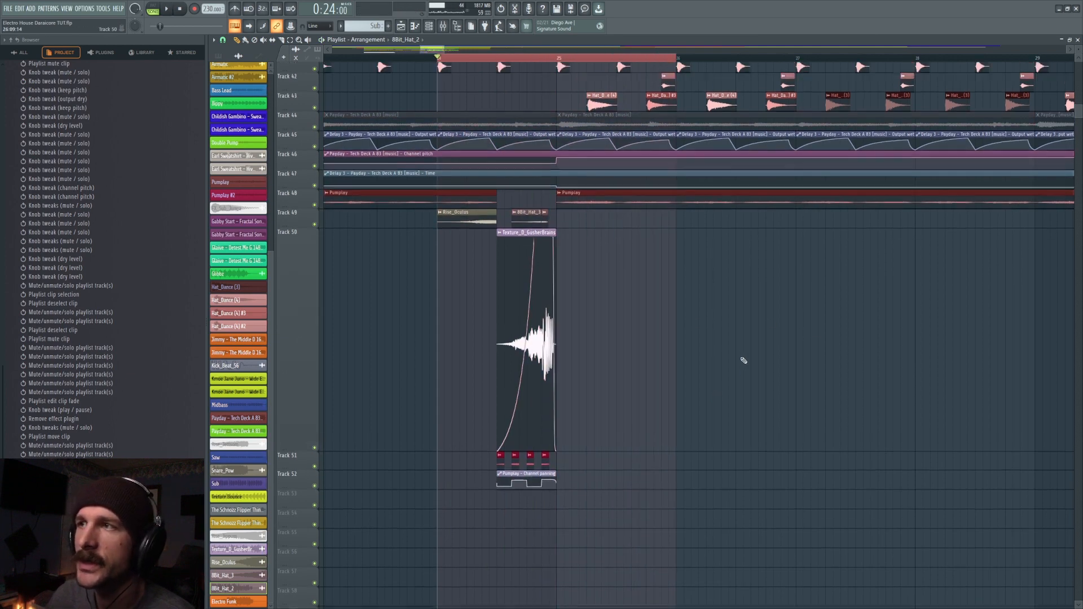
{"action": "scroll", "coordinate": [742, 360], "scroll_direction": "up", "scroll_amount": 3}
{"action": "key", "text": "space"}
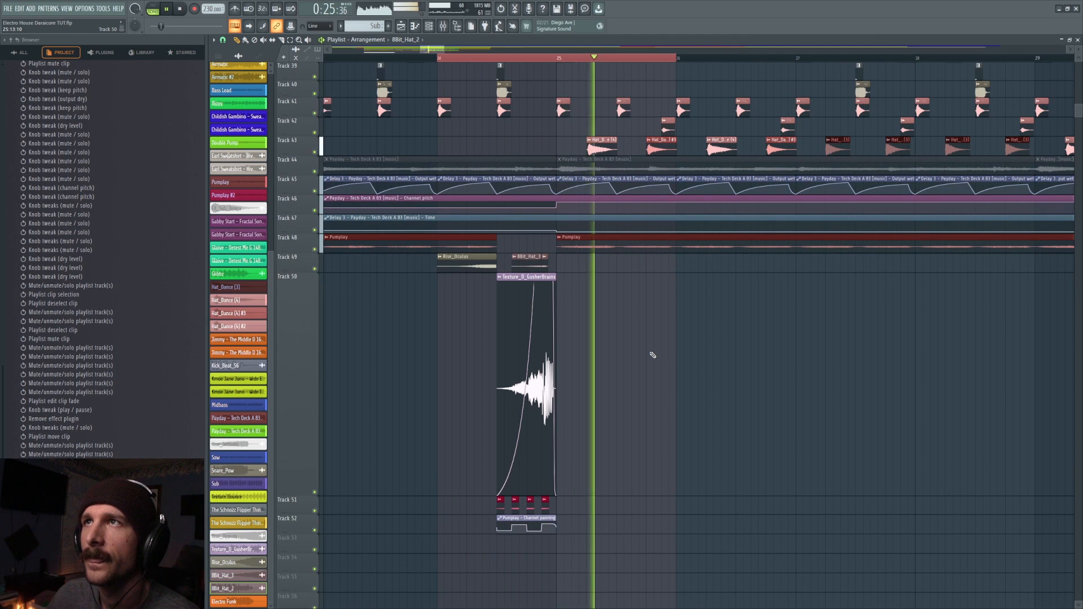
{"action": "key", "text": "space"}
{"action": "scroll", "coordinate": [374, 453], "scroll_direction": "down", "scroll_amount": 3}
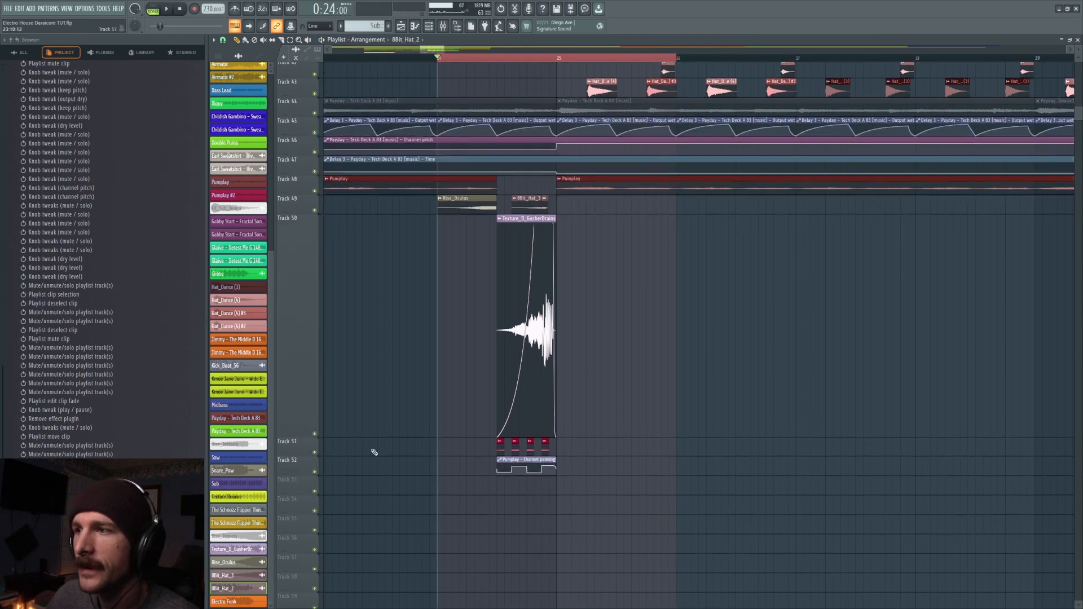
- Isolate tracks 48, 50 and 51 to audition the Pumplay chops in bar 24, and mute the track 50 texture
{"action": "right_click", "coordinate": [315, 433]}
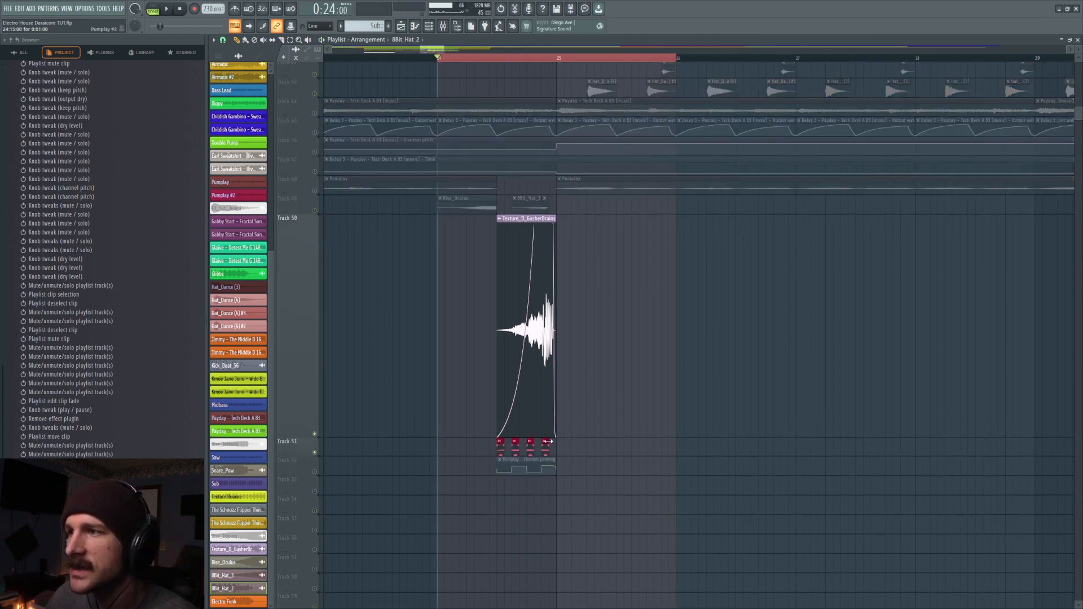
{"action": "left_click", "coordinate": [547, 441]}
{"action": "left_click", "coordinate": [315, 191]}
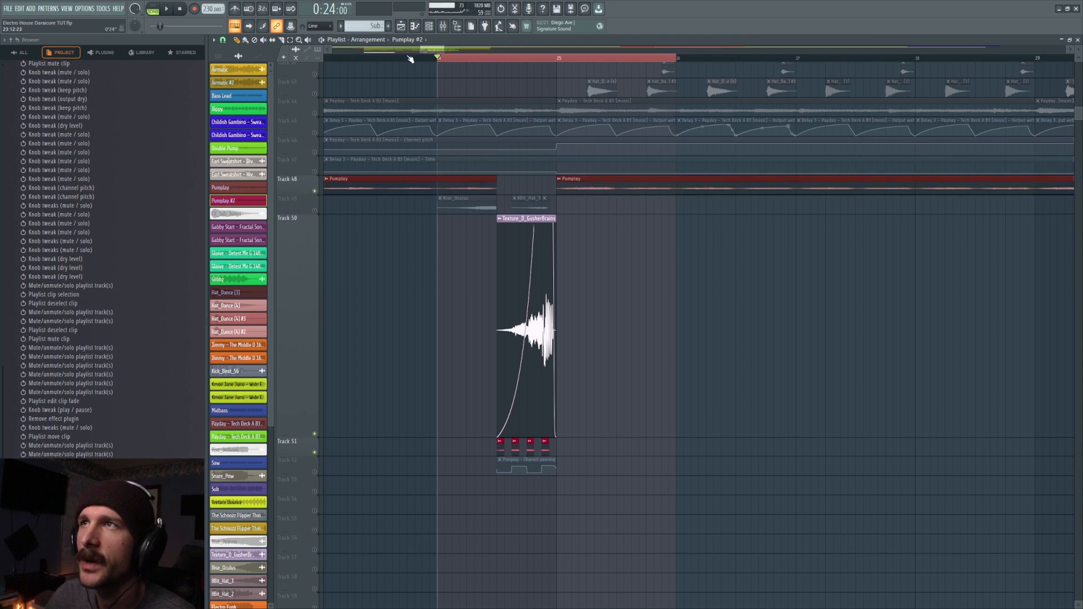
{"action": "key", "text": "space"}
{"action": "left_click", "coordinate": [315, 433]}
{"action": "key", "text": "space"}
- Isolate the track 51 chops with the track 52 channel panning automation and play them from beat 3 of bar 24
{"action": "left_click", "coordinate": [314, 471]}
{"action": "left_click", "coordinate": [545, 465]}
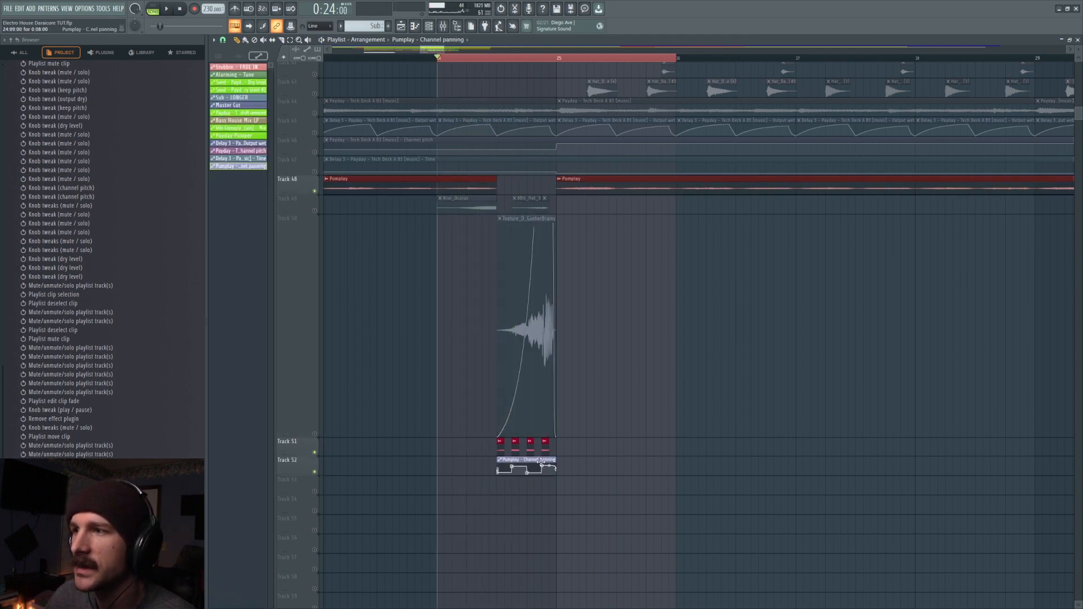
{"action": "right_click", "coordinate": [315, 472]}
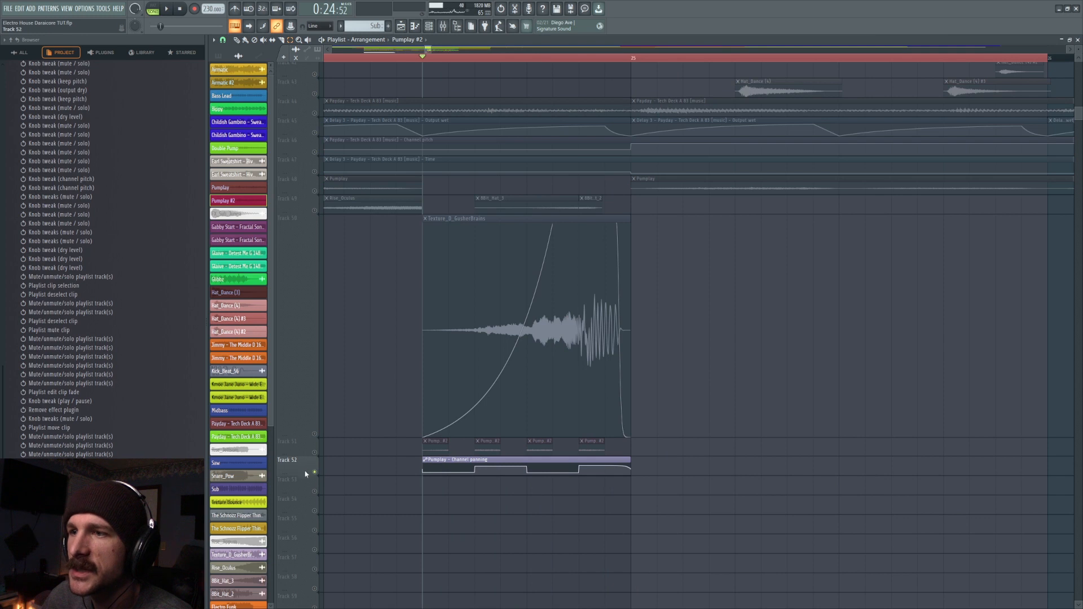
{"action": "left_click_drag", "start_coordinate": [305, 474], "coordinate": [340, 587]}
{"action": "left_click", "coordinate": [341, 587]}
{"action": "left_click_drag", "start_coordinate": [305, 471], "coordinate": [338, 522]}
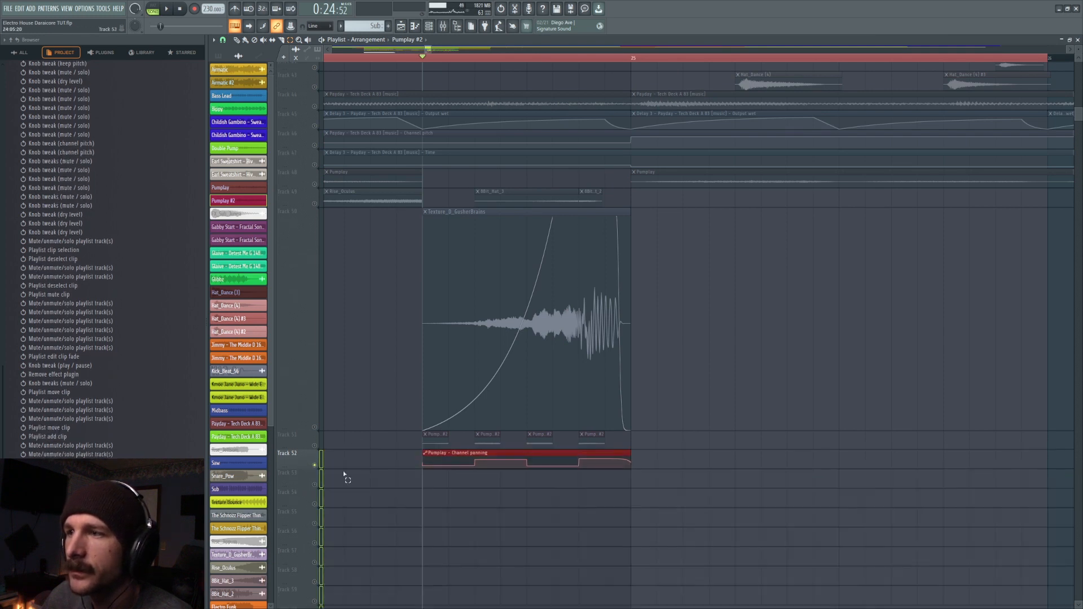
{"action": "left_click", "coordinate": [314, 444]}
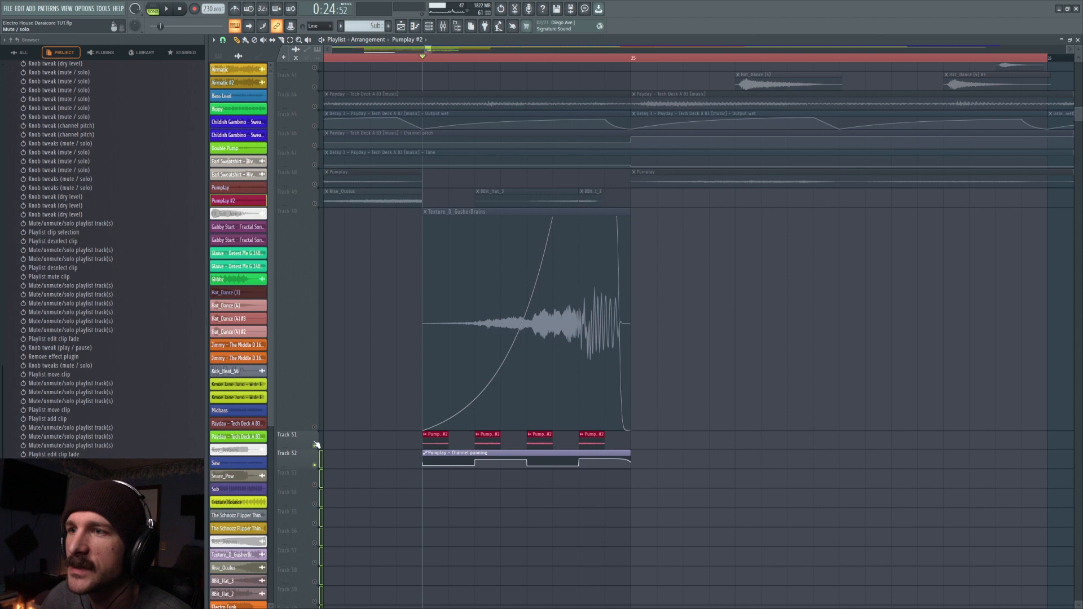
{"action": "key", "text": "space"}
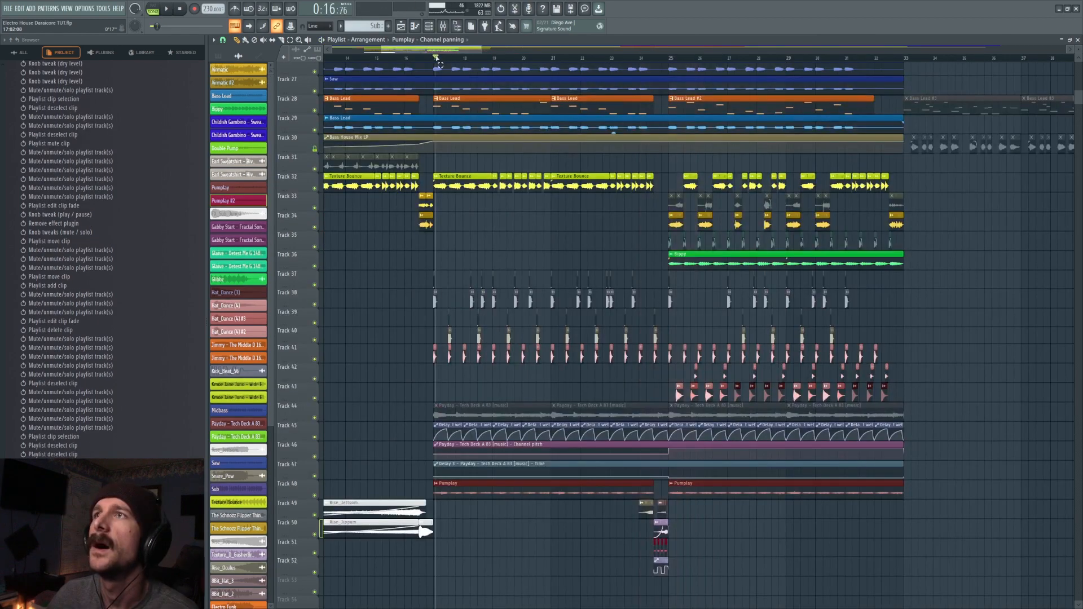
- Look over the arrangement's layers and put the playhead at bar 9, where the track 49 and 50 risers start
{"action": "scroll", "coordinate": [980, 437], "scroll_direction": "up", "scroll_amount": 3}
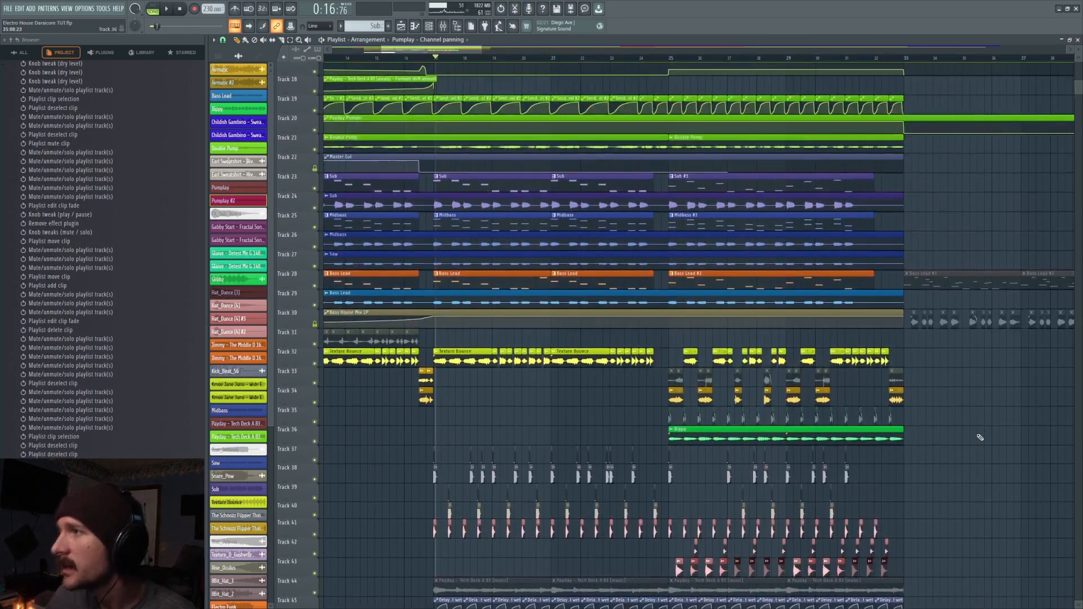
{"action": "scroll", "coordinate": [979, 437], "scroll_direction": "down", "scroll_amount": 7}
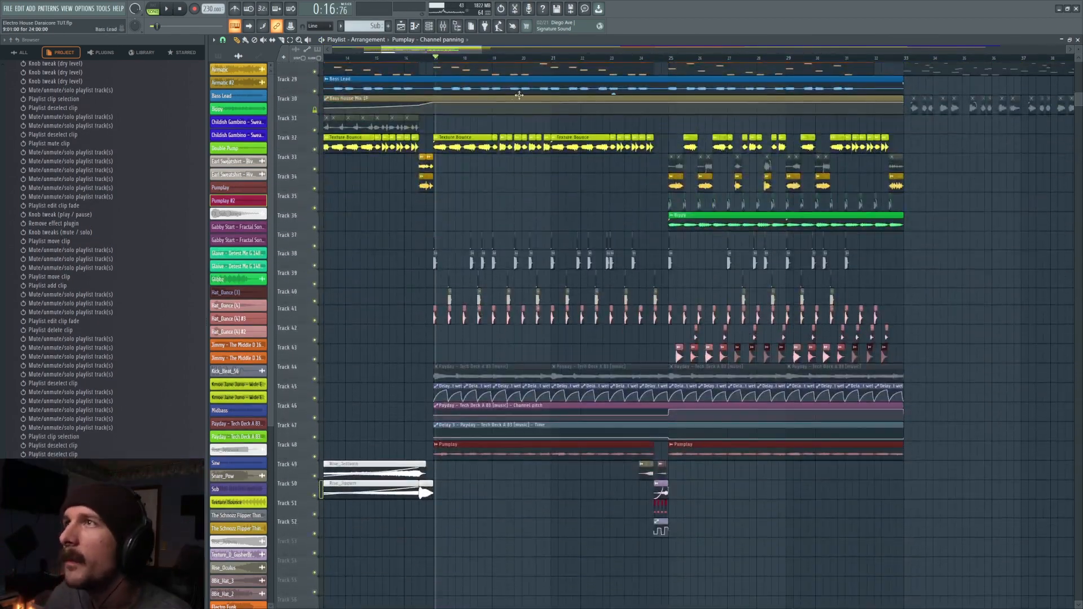
{"action": "left_click_drag", "start_coordinate": [438, 50], "coordinate": [444, 50]}
{"action": "left_click", "coordinate": [227, 41]}
{"action": "left_click", "coordinate": [229, 168]}
{"action": "scroll", "coordinate": [405, 60], "scroll_direction": "down", "scroll_amount": 3}
{"action": "left_click_drag", "start_coordinate": [436, 128], "coordinate": [449, 345]}
{"action": "left_click", "coordinate": [422, 57]}
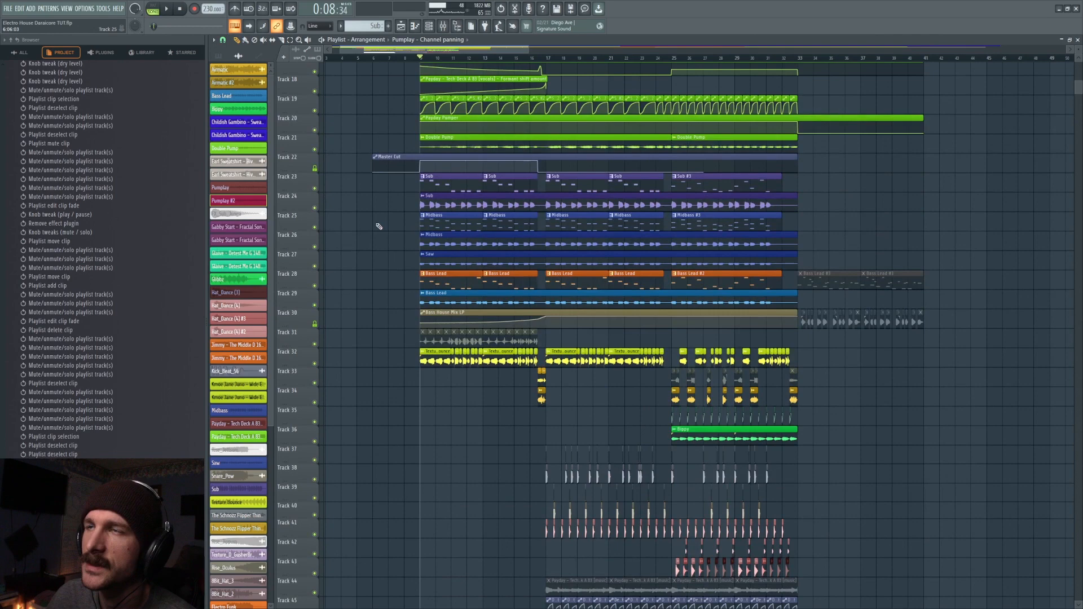
{"action": "scroll", "coordinate": [379, 225], "scroll_direction": "up", "scroll_amount": 3}
{"action": "scroll", "coordinate": [496, 467], "scroll_direction": "down", "scroll_amount": 5}
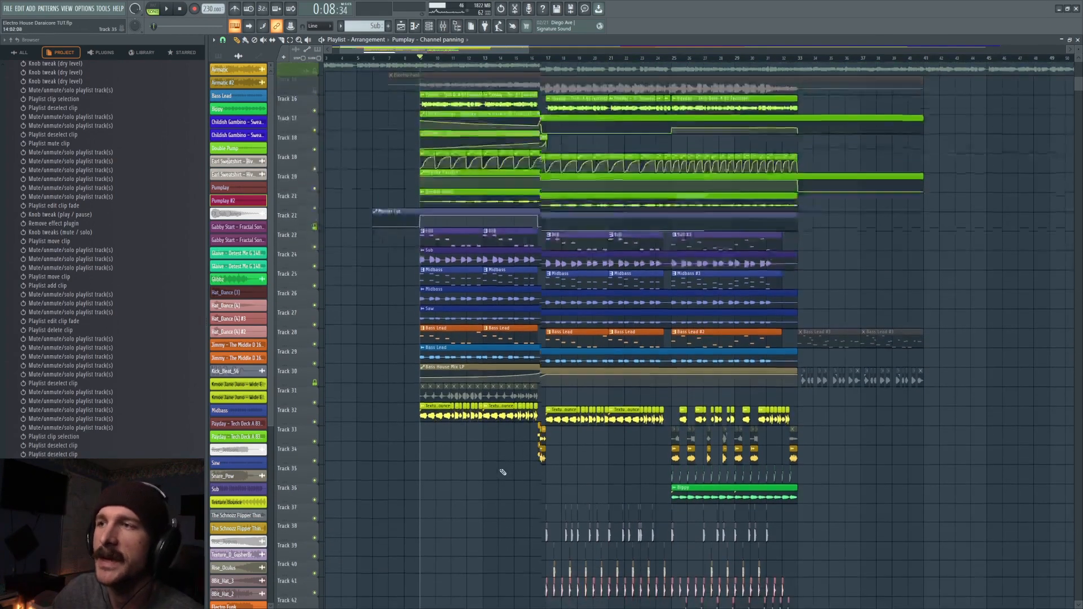
{"action": "scroll", "coordinate": [479, 438], "scroll_direction": "up", "scroll_amount": 2}
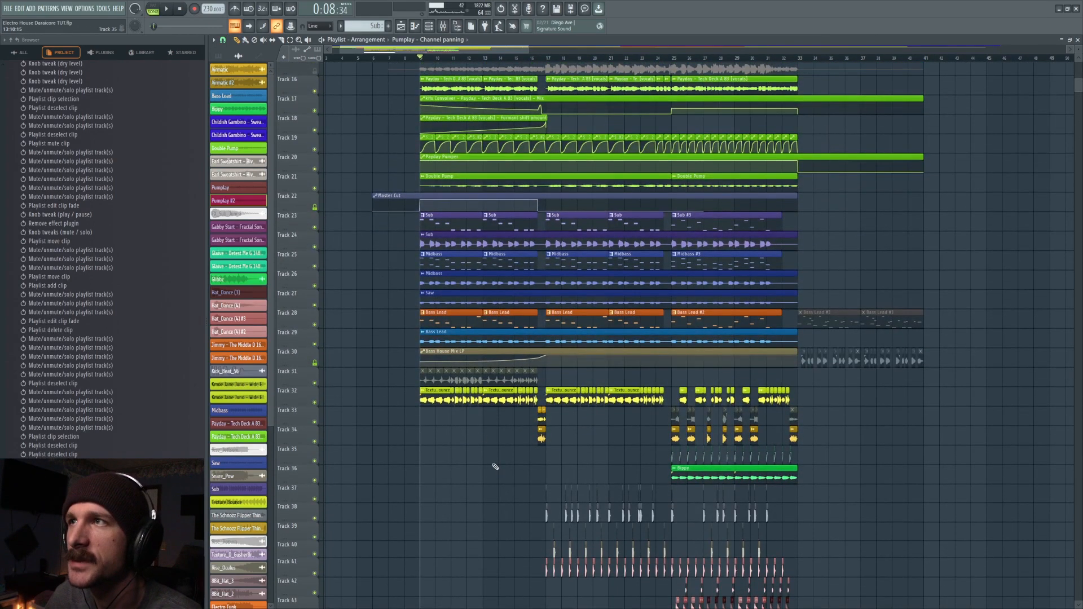
{"action": "scroll", "coordinate": [495, 467], "scroll_direction": "down", "scroll_amount": 5}
- Audition the risers on tracks 49 and 50 together from bar 9, and the track 50 riser with track 49 muted
{"action": "key", "text": "space"}
{"action": "right_click", "coordinate": [314, 418]}
{"action": "left_click", "coordinate": [314, 437]}
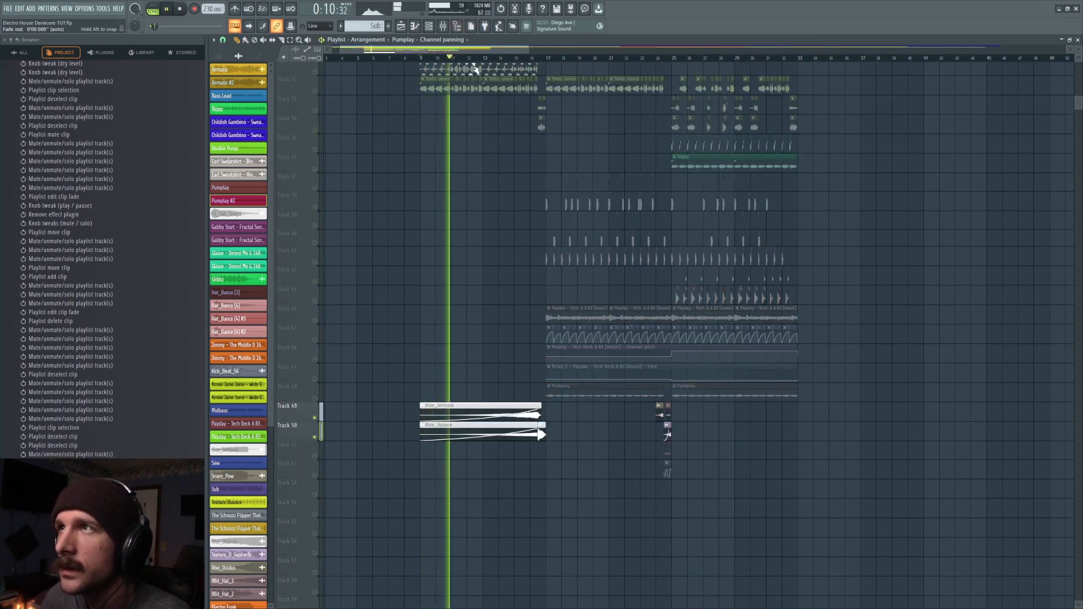
{"action": "left_click", "coordinate": [314, 417]}
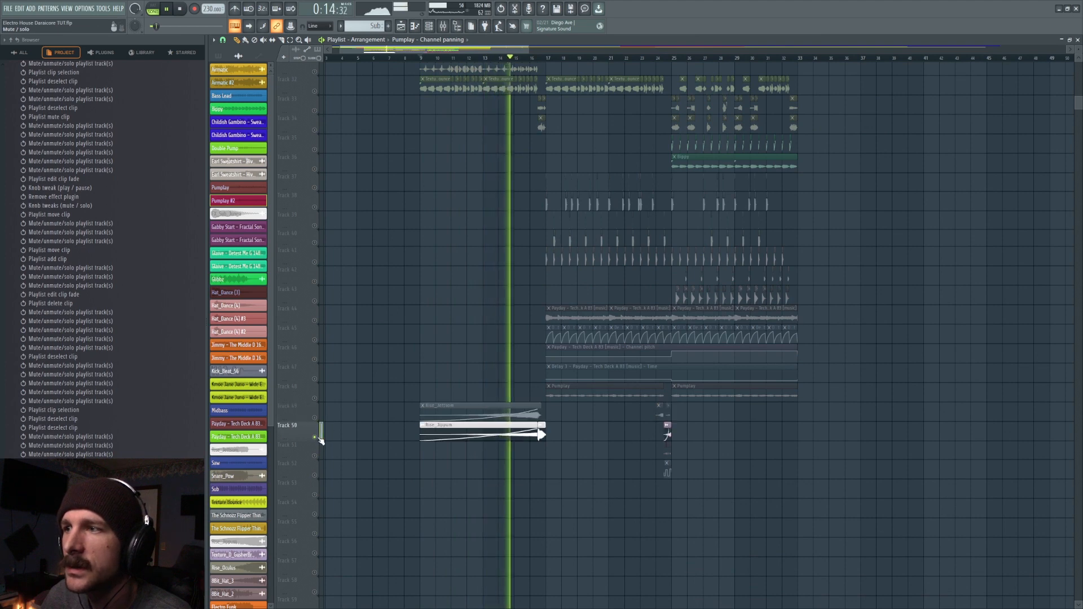
{"action": "key", "text": "space"}
- Inspect the track 50 riser's sampler settings and the Pro-Q 3 on its mixer track, and start playback
{"action": "double_click", "coordinate": [483, 432]}
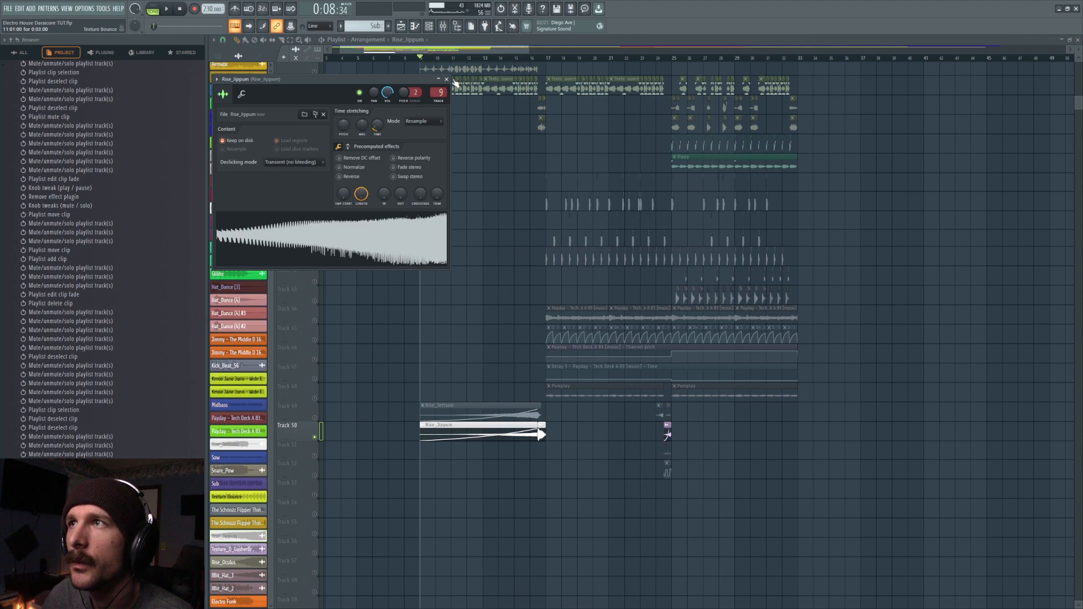
{"action": "double_click", "coordinate": [438, 93]}
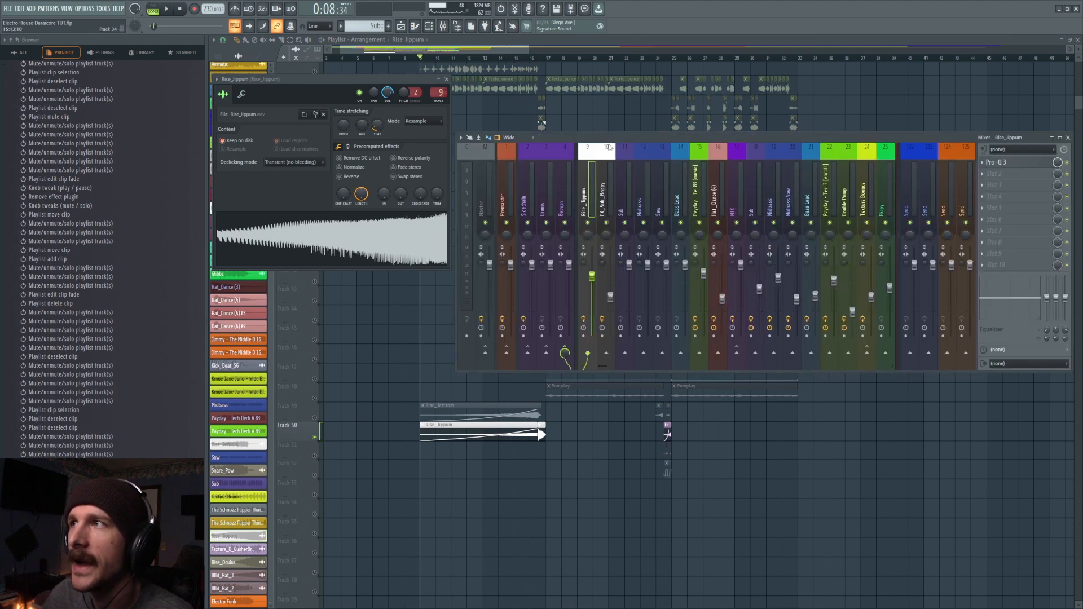
{"action": "left_click", "coordinate": [1036, 163]}
{"action": "key", "text": "space"}
{"action": "right_click", "coordinate": [814, 519]}
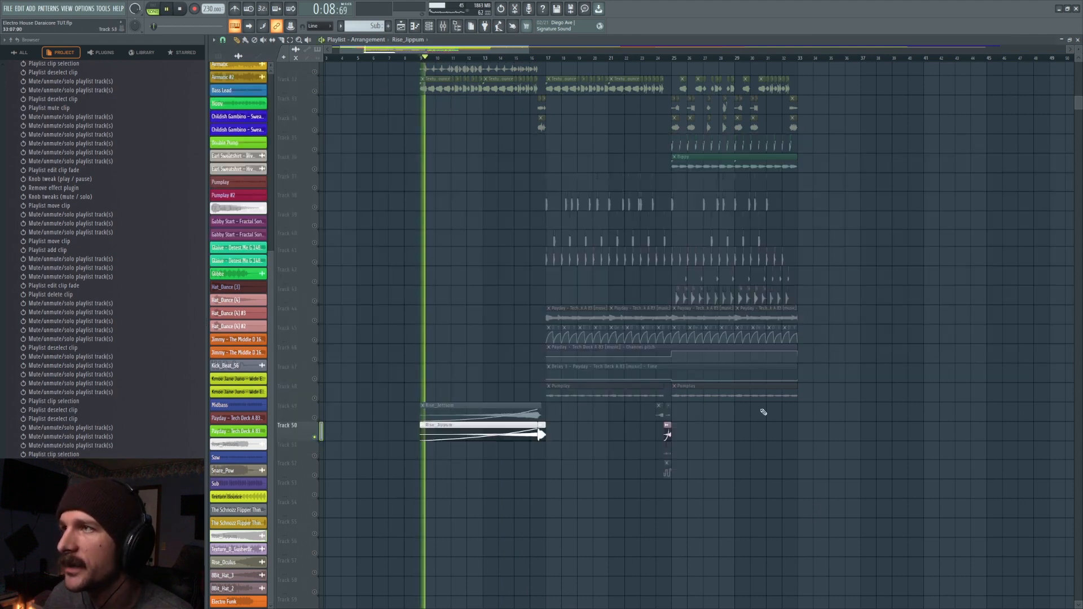
- Play the end of the track 50 riser from bar 15 with the mixer open
{"action": "left_click", "coordinate": [517, 58]}
{"action": "key", "text": "F9"}
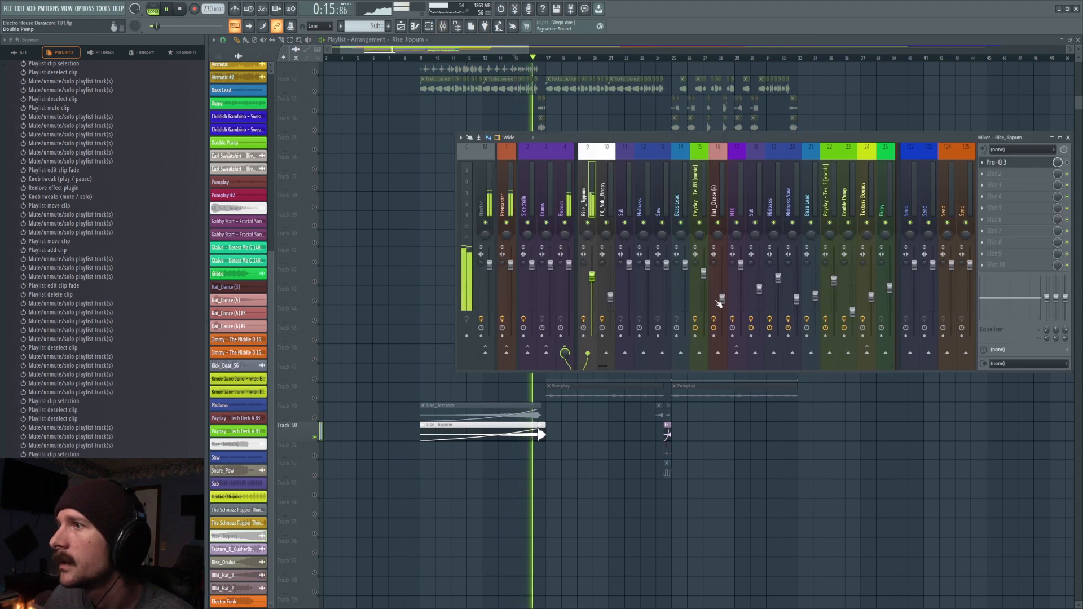
{"action": "key", "text": "space"}
- Restore all tracks and play the buildup from bar 15 while examining its frequencies in the spectrogram
{"action": "left_click_drag", "start_coordinate": [458, 0], "coordinate": [889, 408]}
{"action": "key", "text": "F9"}
{"action": "key", "text": "space"}
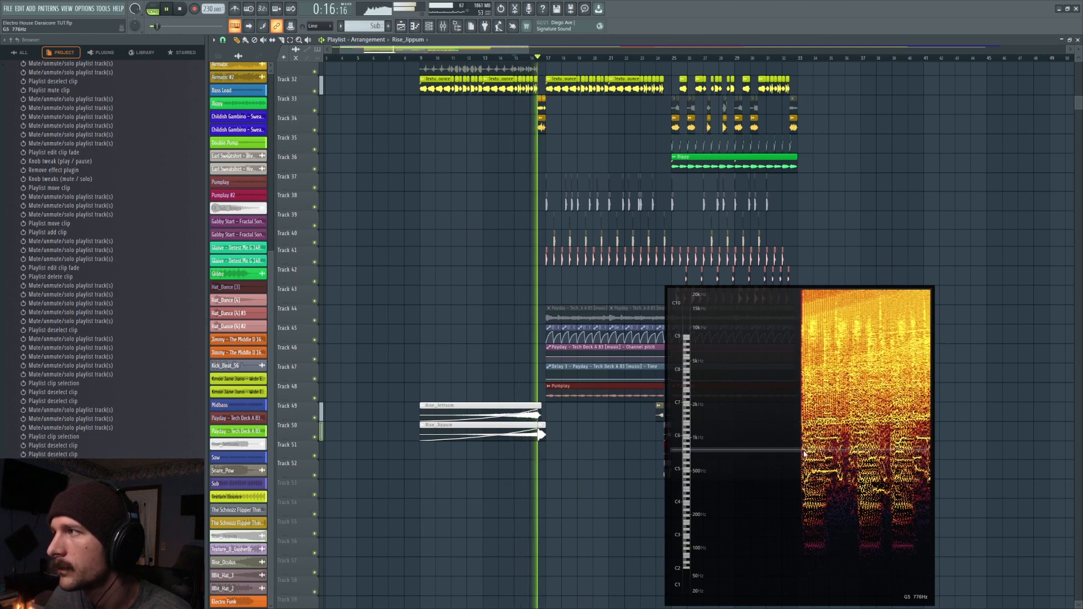
{"action": "key", "text": "space"}
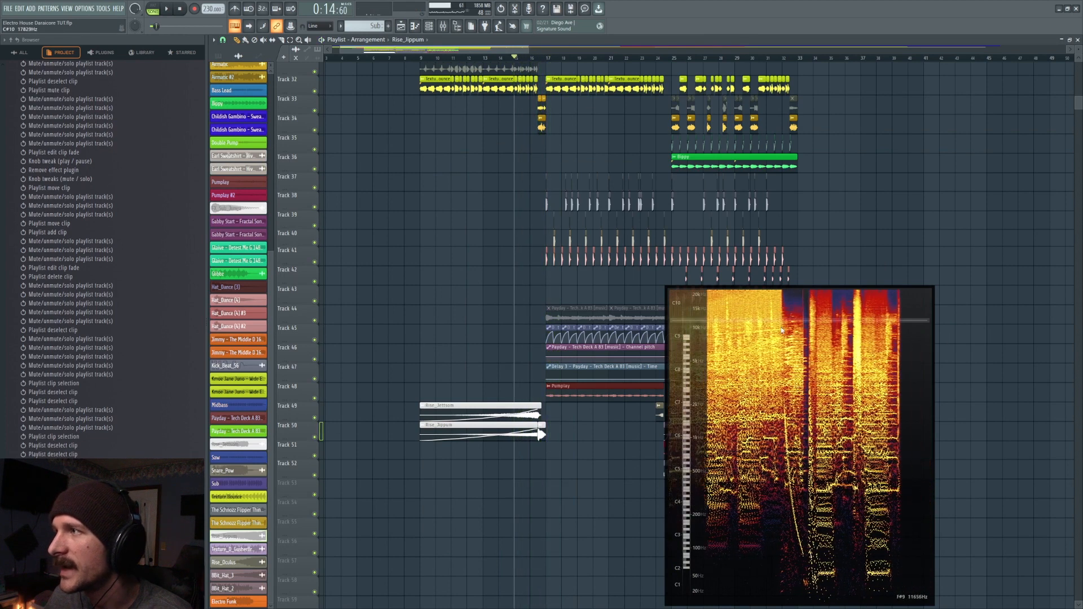
{"action": "key", "text": "F9"}
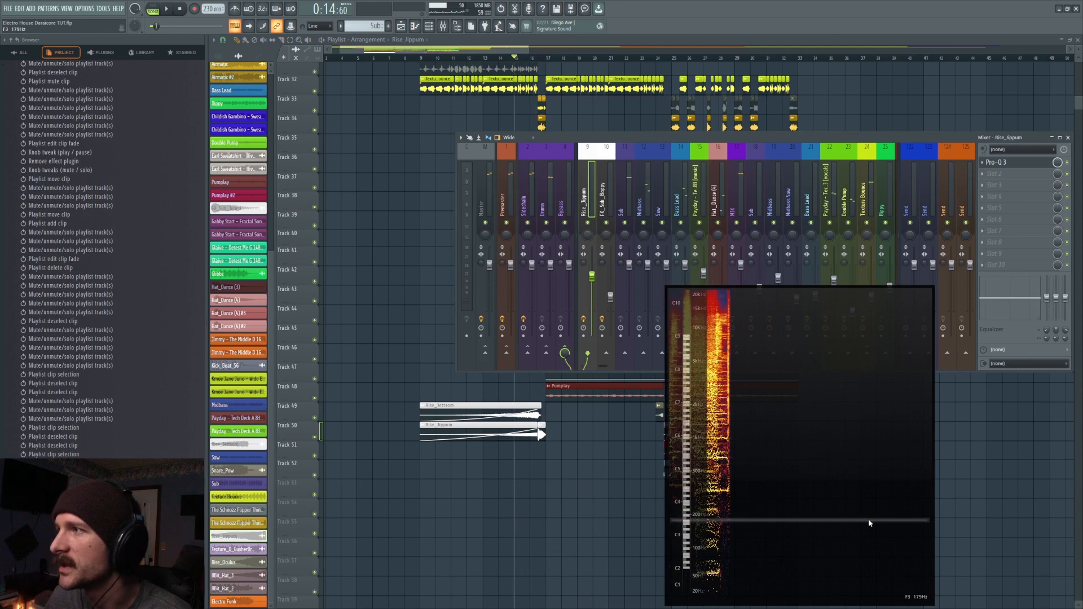
{"action": "key", "text": "space"}
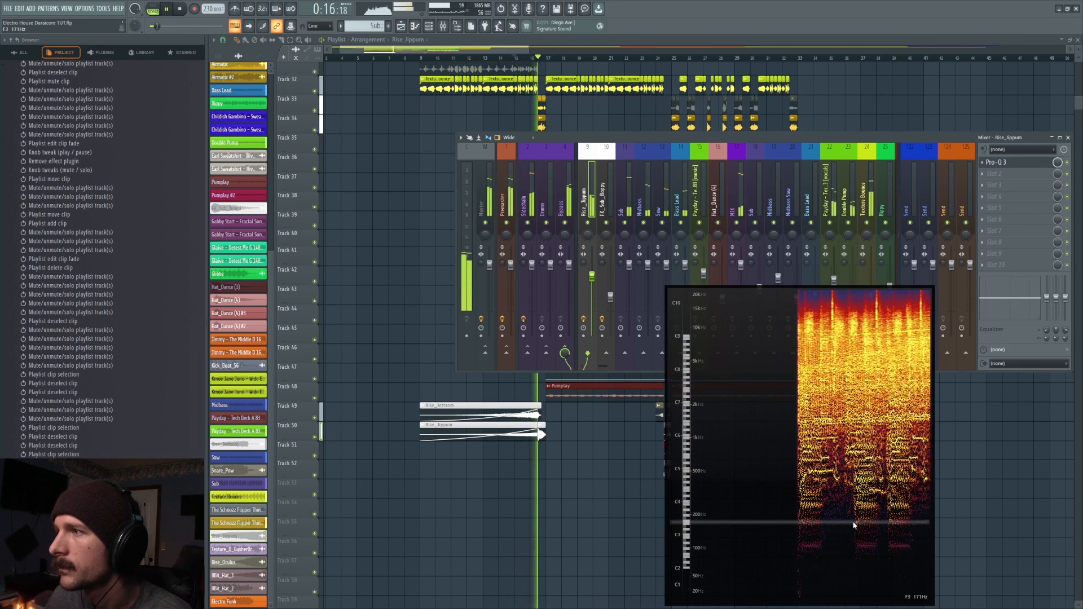
{"action": "key", "text": "space"}
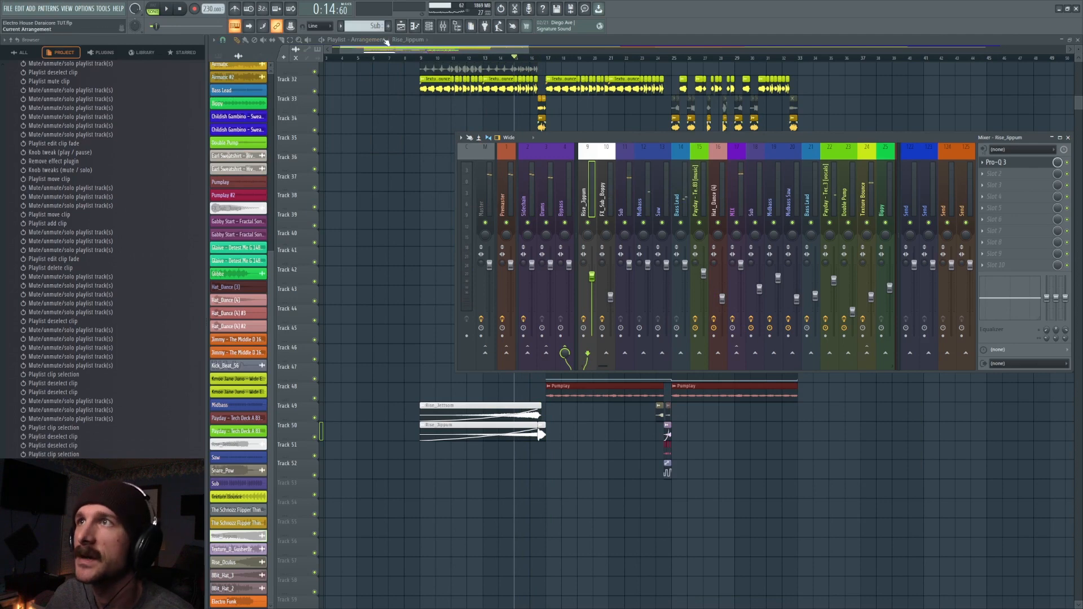
- Put the playhead at bar 13 and isolate the effect tracks 49 and 50
{"action": "left_click", "coordinate": [423, 41]}
{"action": "scroll", "coordinate": [469, 60], "scroll_direction": "up", "scroll_amount": 4}
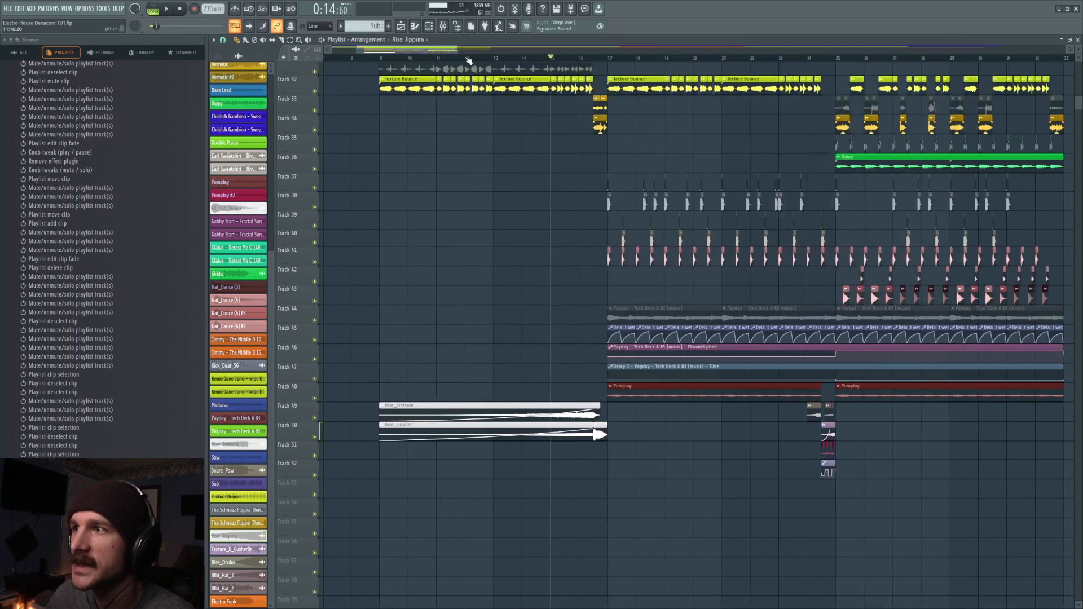
{"action": "left_click", "coordinate": [512, 60]}
{"action": "scroll", "coordinate": [529, 251], "scroll_direction": "down", "scroll_amount": 3}
{"action": "right_click", "coordinate": [315, 360]}
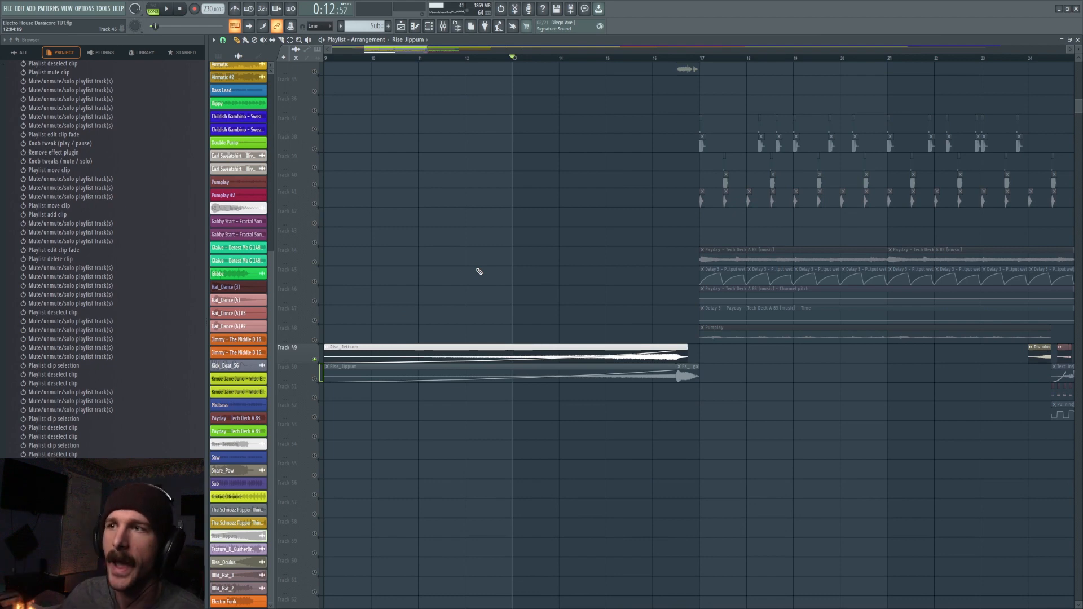
{"action": "left_click", "coordinate": [314, 379]}
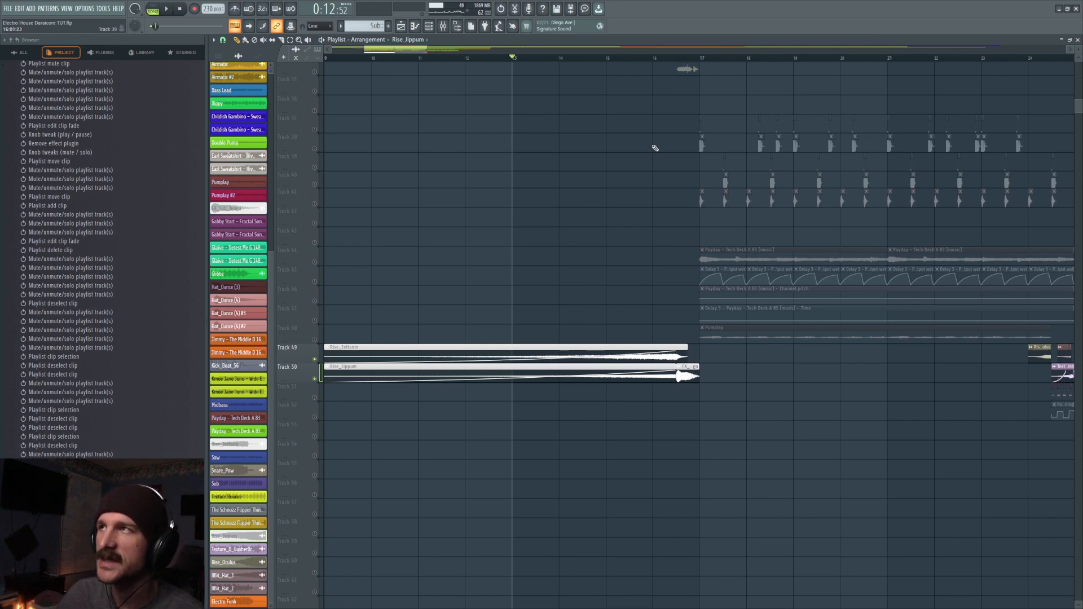
- Play the end of the risers on tracks 49 and 50 from bar 16
{"action": "left_click", "coordinate": [653, 58]}
{"action": "scroll", "coordinate": [653, 61], "scroll_direction": "up", "scroll_amount": 3}
{"action": "key", "text": "space"}
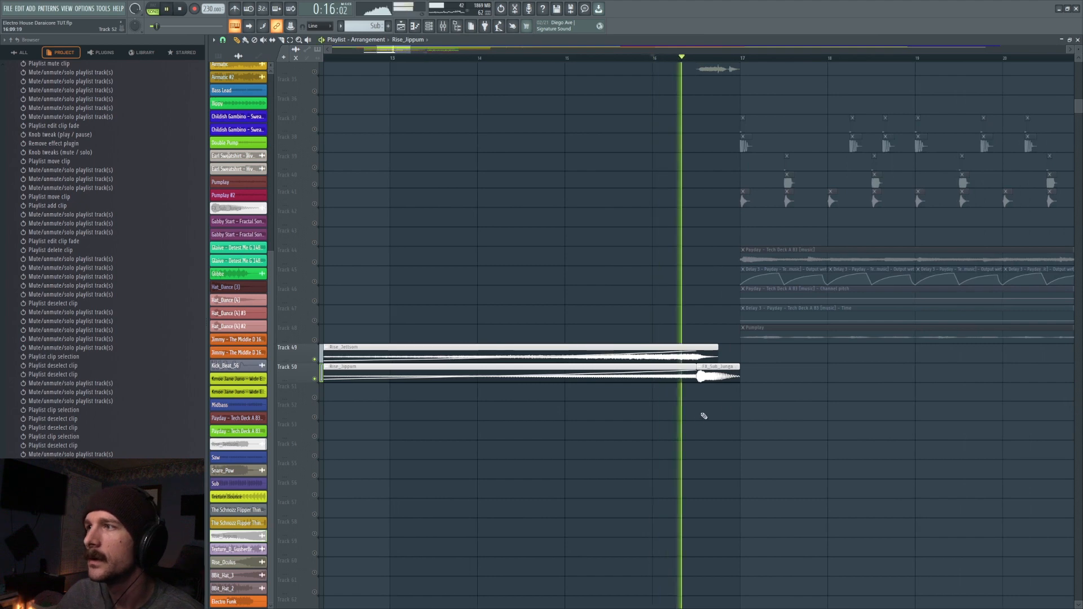
{"action": "key", "text": "space"}
- Inspect the FX_Sub_Junga clip's sampler settings and play it with the risers from bar 16
{"action": "double_click", "coordinate": [711, 375]}
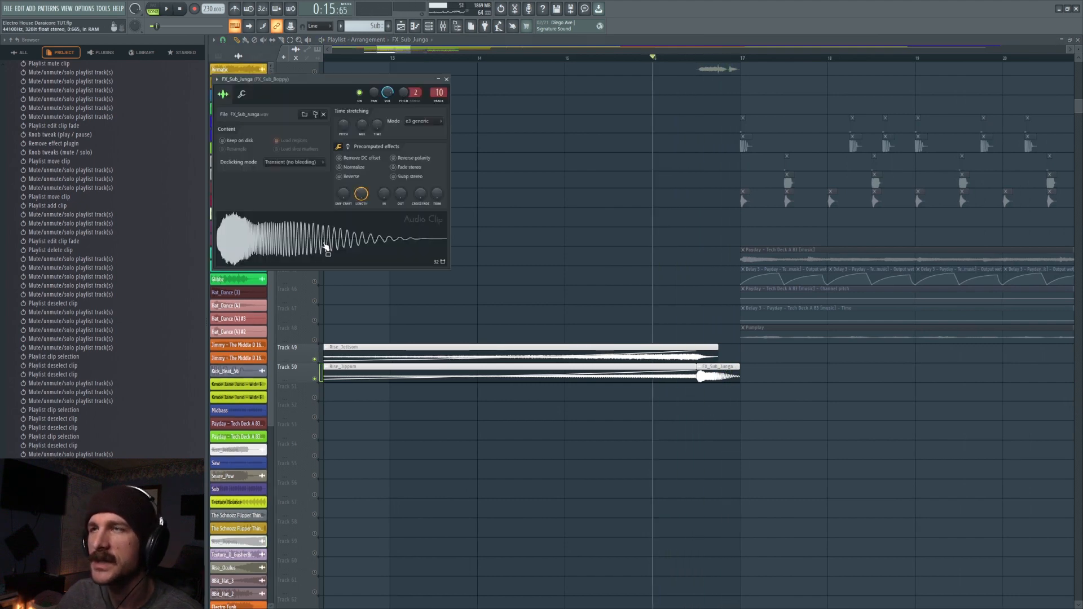
{"action": "key", "text": "space"}
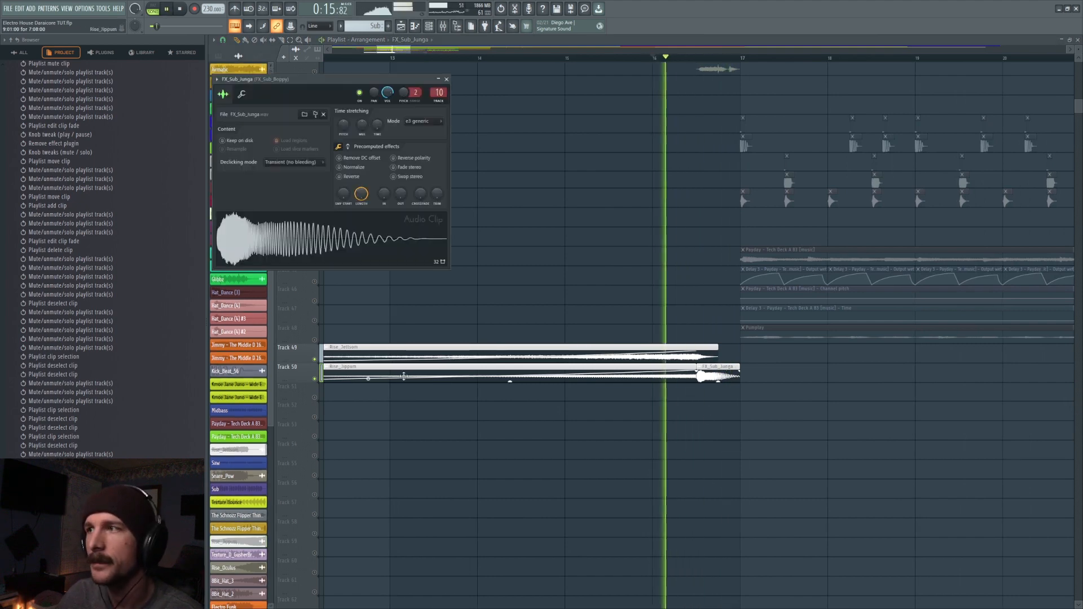
{"action": "key", "text": "space"}
{"action": "key", "text": "Escape"}
- Unmute tracks 31 to 34, mute the riser tracks 49 and 50, and put the playhead at bar 15
{"action": "scroll", "coordinate": [568, 279], "scroll_direction": "up", "scroll_amount": 4}
{"action": "scroll", "coordinate": [568, 280], "scroll_direction": "up", "scroll_amount": 5}
{"action": "left_click", "coordinate": [315, 247]}
{"action": "left_click", "coordinate": [315, 227]}
{"action": "left_click", "coordinate": [314, 207]}
{"action": "left_click", "coordinate": [315, 188]}
{"action": "left_click", "coordinate": [565, 58]}
{"action": "left_click", "coordinate": [314, 534]}
{"action": "left_click", "coordinate": [315, 553]}
- Mute the clips on track 33 before bar 17 and play the transition from bar 15
{"action": "scroll", "coordinate": [422, 398], "scroll_direction": "up", "scroll_amount": 5}
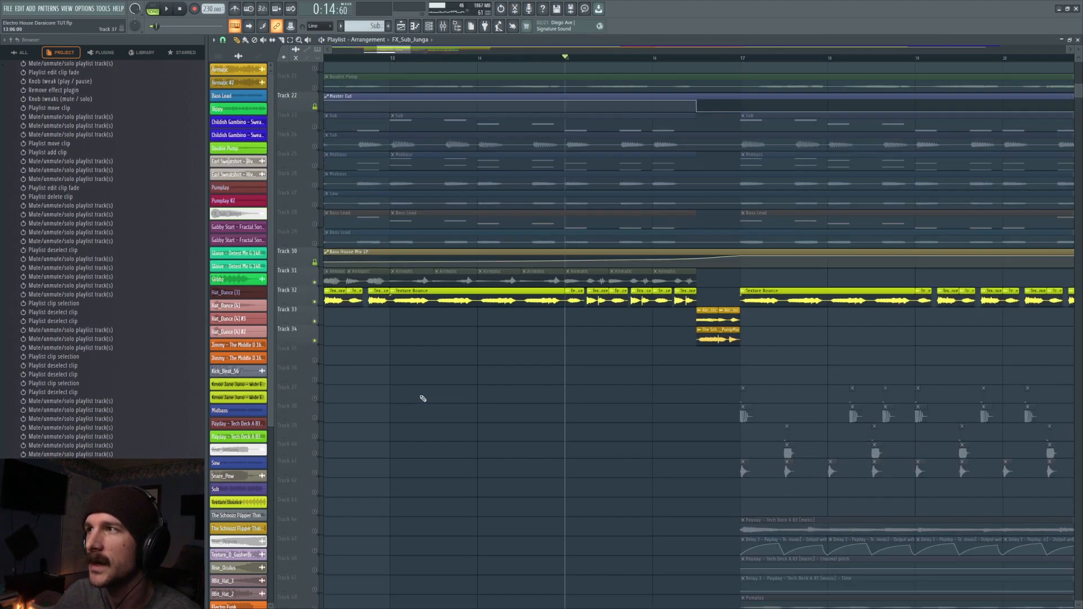
{"action": "key", "text": "t"}
{"action": "left_click_drag", "start_coordinate": [729, 321], "coordinate": [699, 322]}
{"action": "key", "text": "space"}
{"action": "scroll", "coordinate": [609, 404], "scroll_direction": "down", "scroll_amount": 4}
{"action": "scroll", "coordinate": [609, 405], "scroll_direction": "up", "scroll_amount": 2}
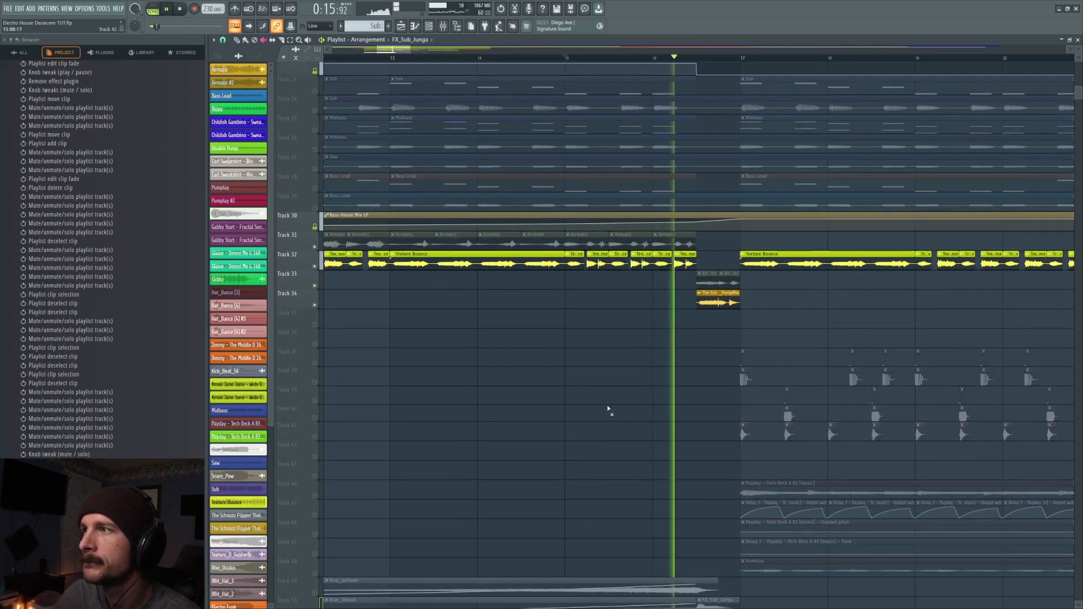
{"action": "key", "text": "space"}
- Select the Schnozz Flipper Thing clip on track 34 and play the passage leading into it from bar 15
{"action": "scroll", "coordinate": [611, 402], "scroll_direction": "up", "scroll_amount": 2}
{"action": "scroll", "coordinate": [611, 402], "scroll_direction": "up", "scroll_amount": 3}
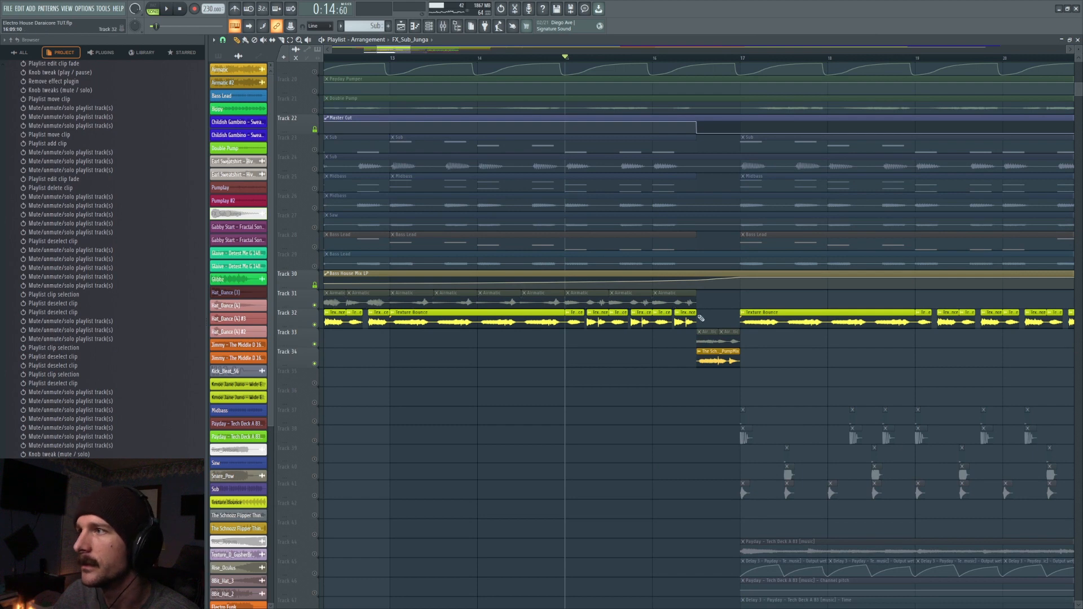
{"action": "left_click_drag", "start_coordinate": [720, 359], "coordinate": [684, 362]}
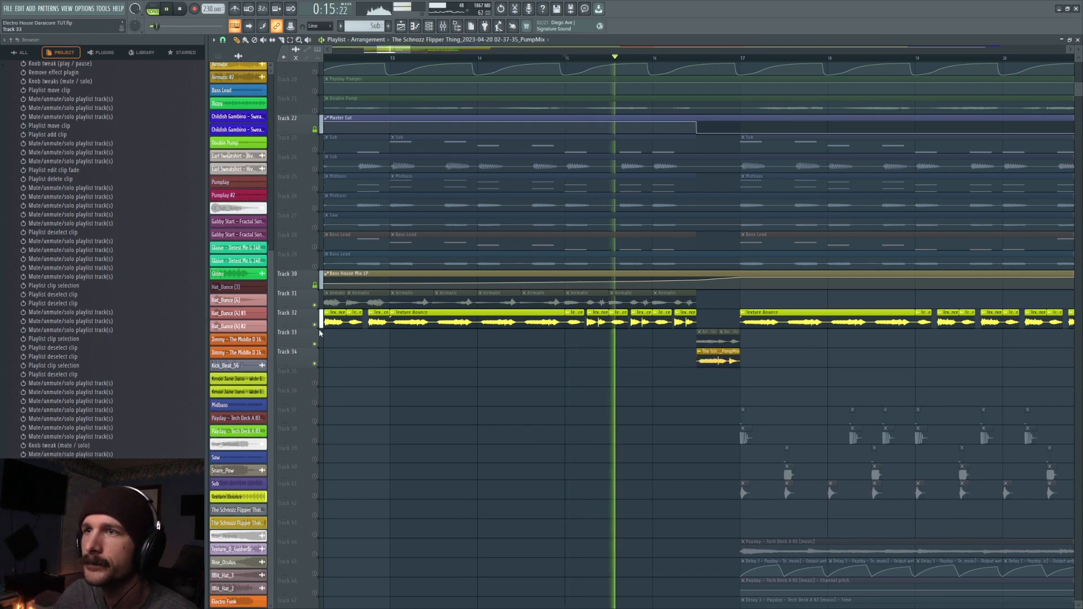
{"action": "key", "text": "space"}
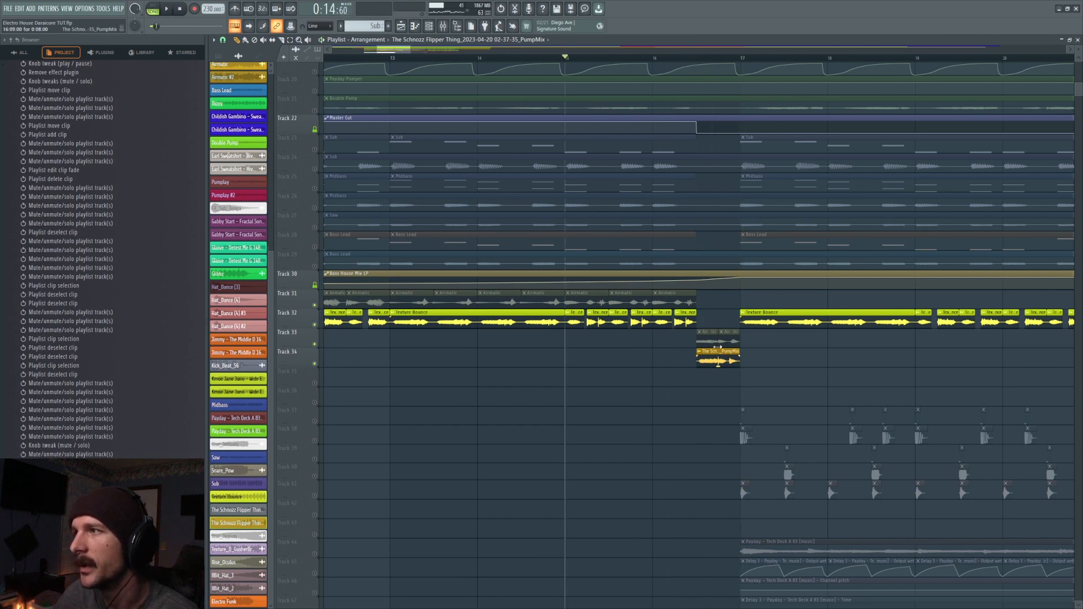
- Restore all tracks and play the transition from bar 15 with the track 33 clips muted
{"action": "scroll", "coordinate": [729, 351], "scroll_direction": "up", "scroll_amount": 3}
{"action": "left_click", "coordinate": [315, 227], "text": "ctrl"}
{"action": "left_click", "coordinate": [316, 227], "text": "ctrl"}
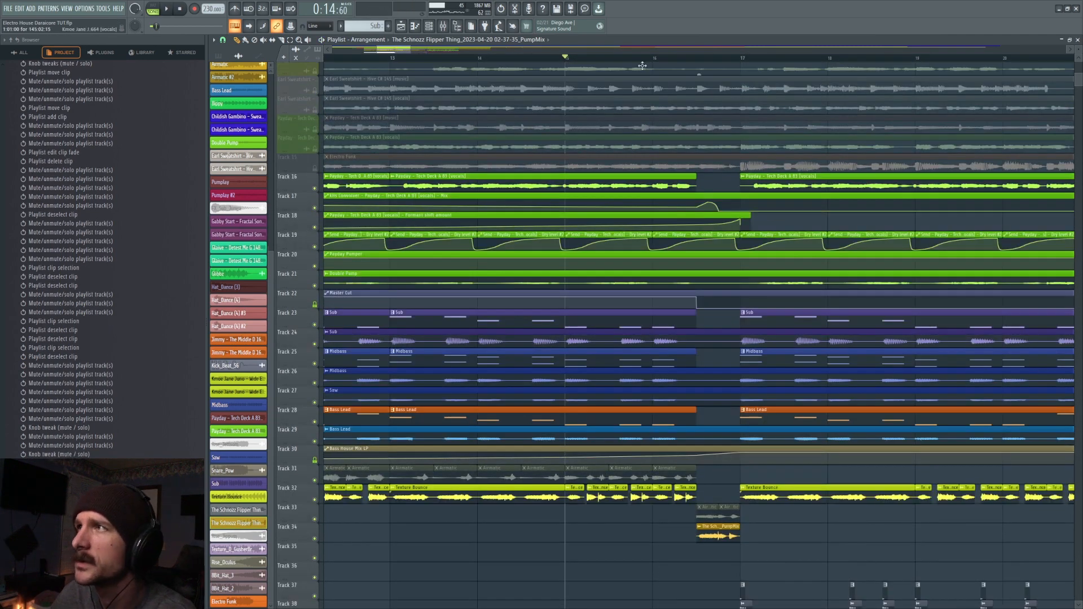
{"action": "key", "text": "space"}
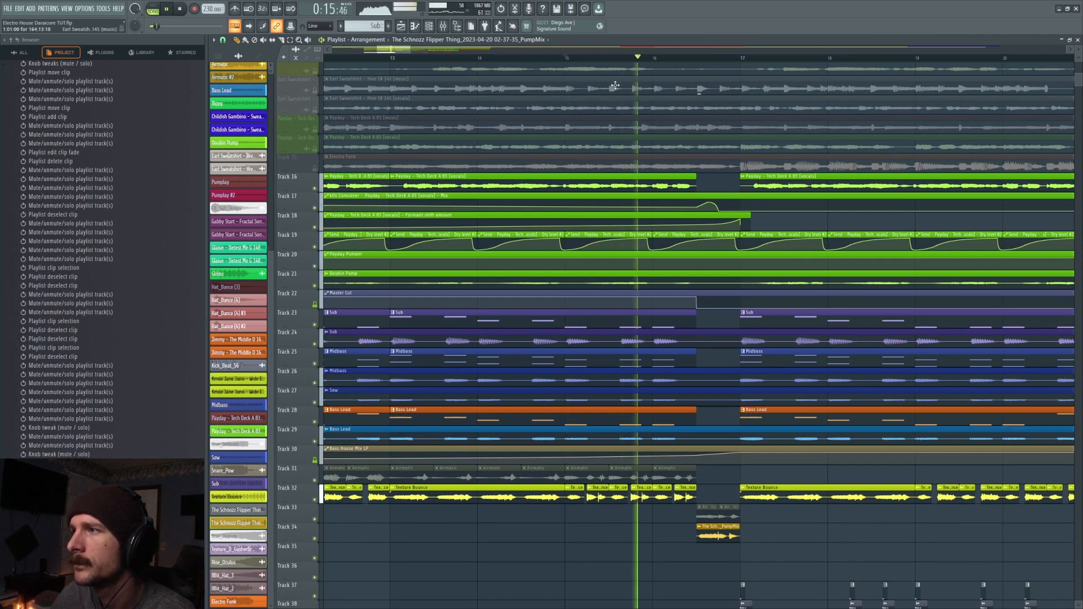
- Play all tracks from bar 9 and inspect the Pro-Q 3 on the Premaster mixer track
{"action": "key", "text": "space"}
{"action": "scroll", "coordinate": [472, 66], "scroll_direction": "down", "scroll_amount": 4}
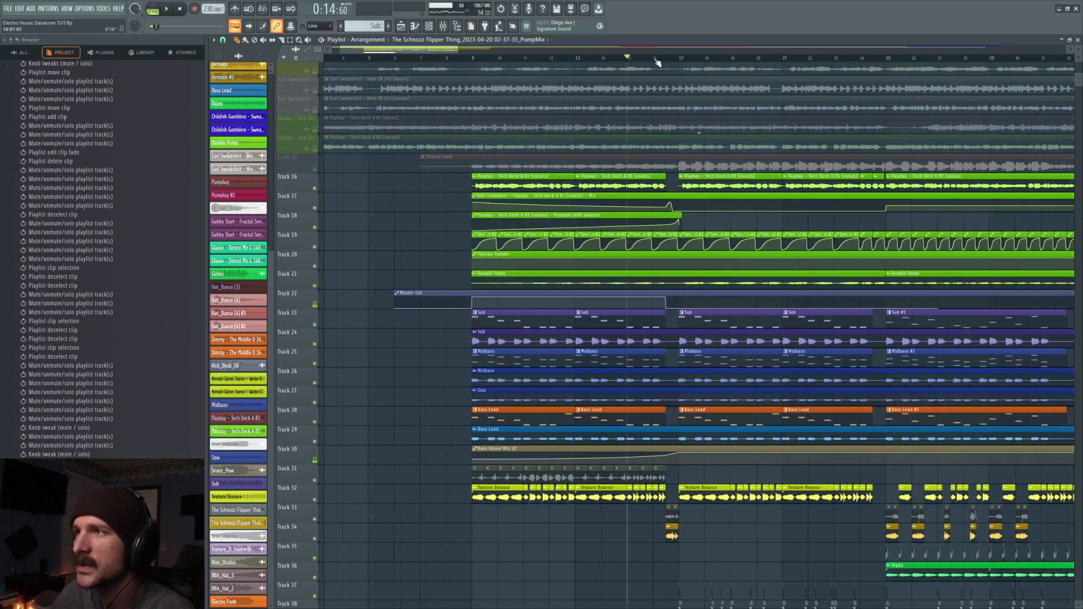
{"action": "left_click", "coordinate": [314, 305], "text": "ctrl"}
{"action": "left_click", "coordinate": [315, 324]}
{"action": "left_click", "coordinate": [316, 344]}
{"action": "left_click", "coordinate": [315, 364]}
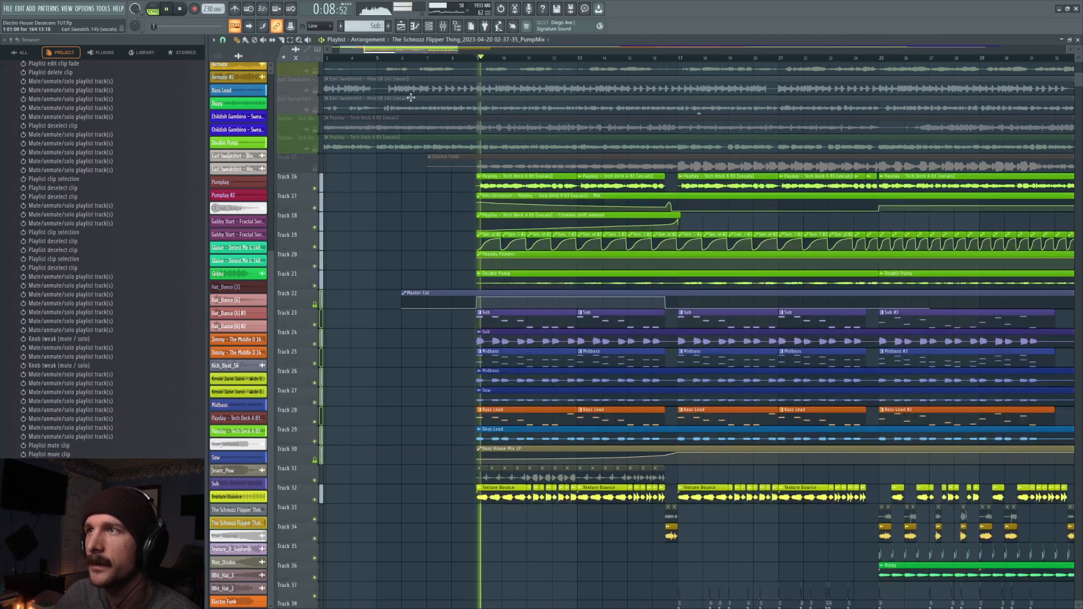
{"action": "left_click", "coordinate": [442, 26]}
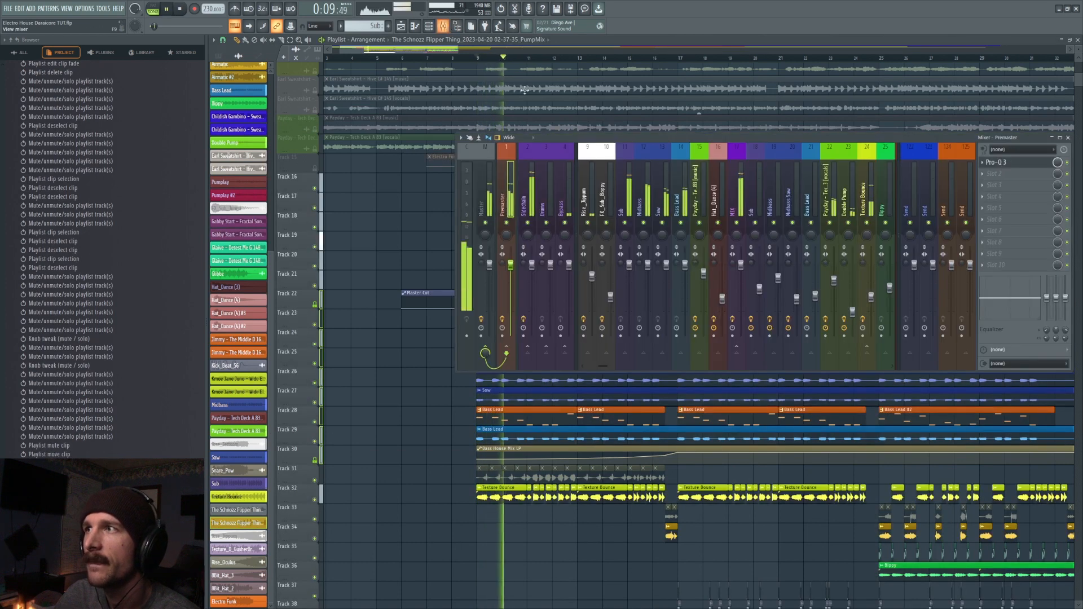
{"action": "left_click", "coordinate": [1018, 168]}
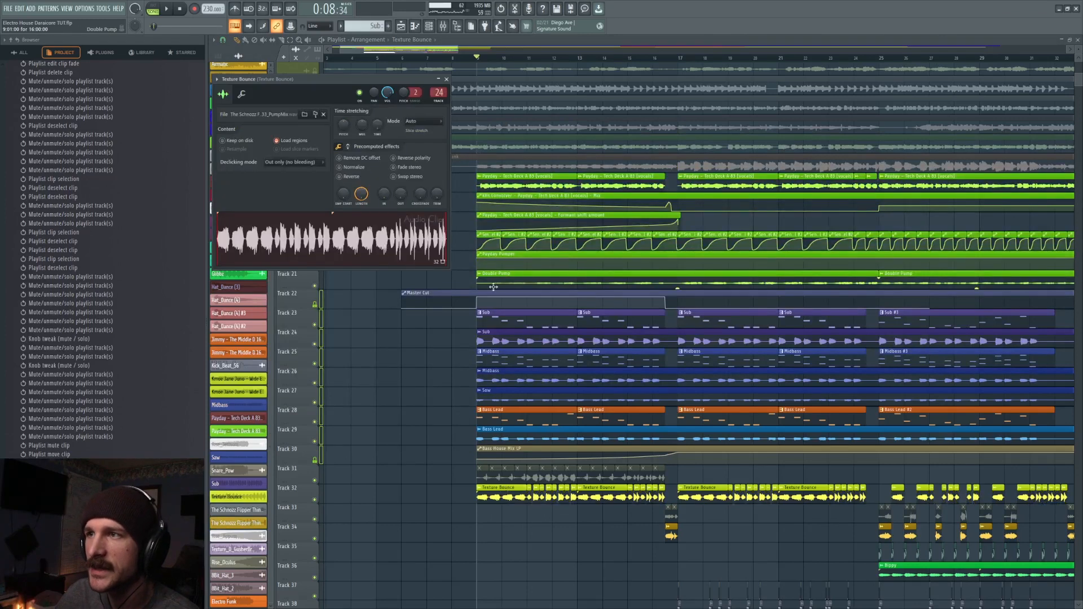
- Solo the bass group on tracks 22 to 30 and open the Pro-Q 3 on the MIX mixer track
{"action": "right_click", "coordinate": [321, 459]}
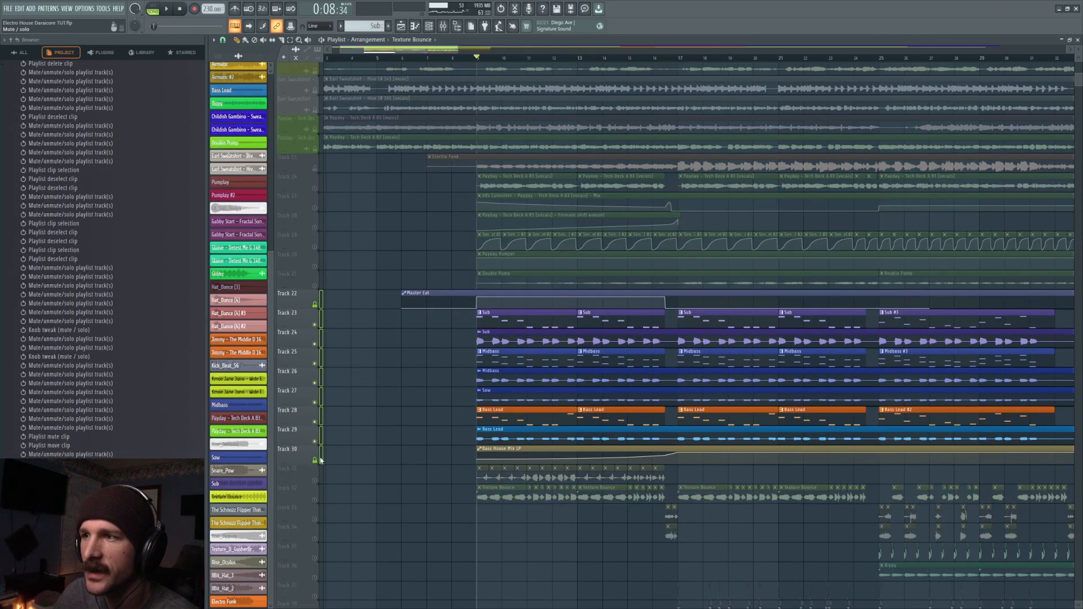
{"action": "key", "text": "F9"}
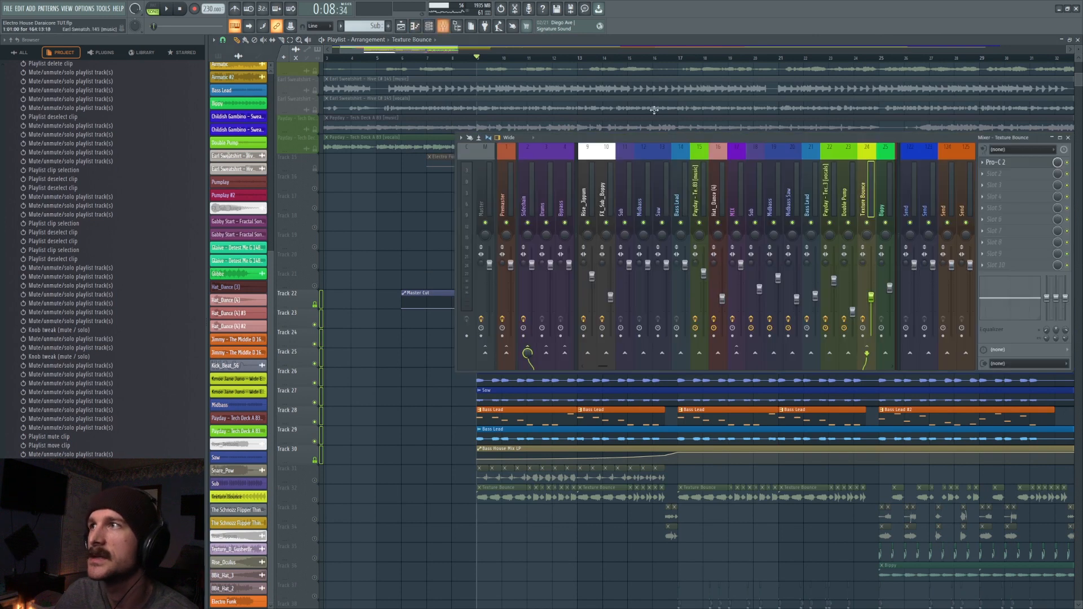
{"action": "scroll", "coordinate": [789, 192], "scroll_direction": "left", "scroll_amount": 2}
{"action": "left_click", "coordinate": [814, 192]}
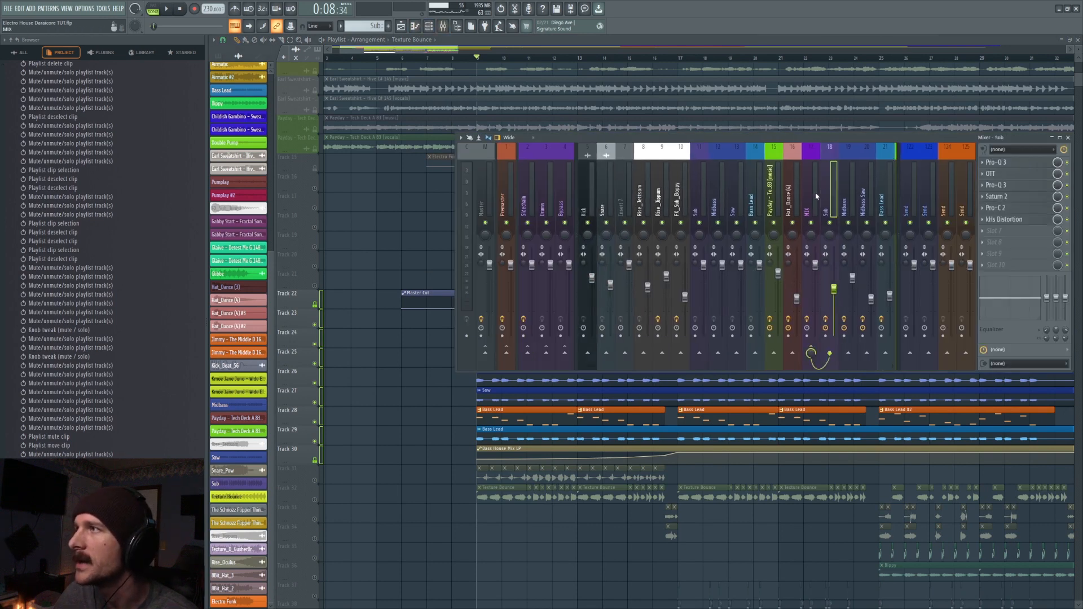
{"action": "left_click", "coordinate": [1023, 163]}
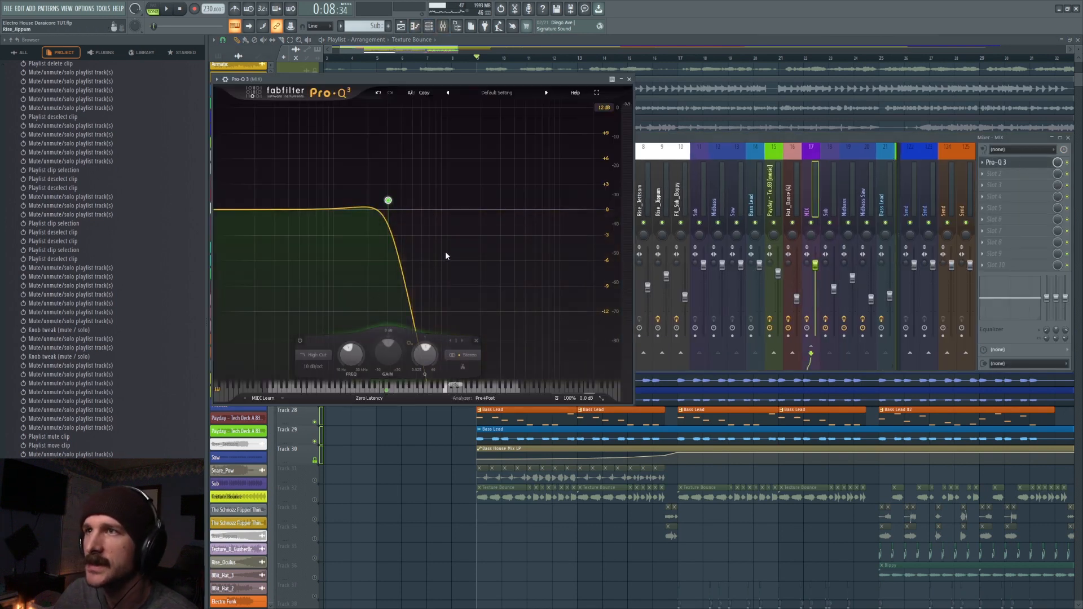
- Play the soloed bass from bar 9 and compare the sound with the Pro-Q 3 high-cut band off and on
{"action": "key", "text": "space"}
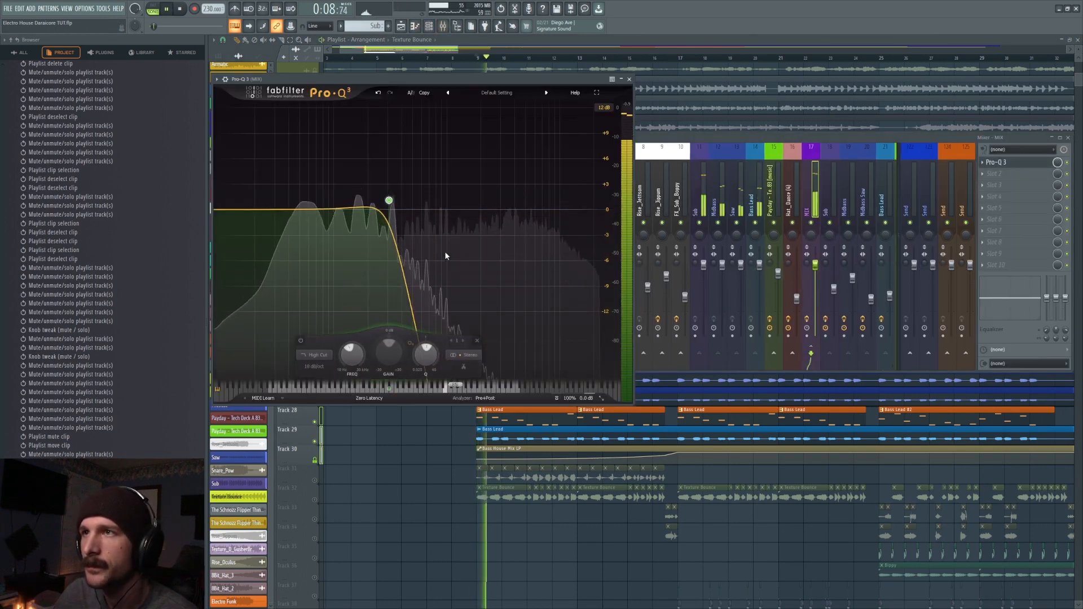
{"action": "left_click", "coordinate": [303, 340]}
{"action": "left_click", "coordinate": [302, 340]}
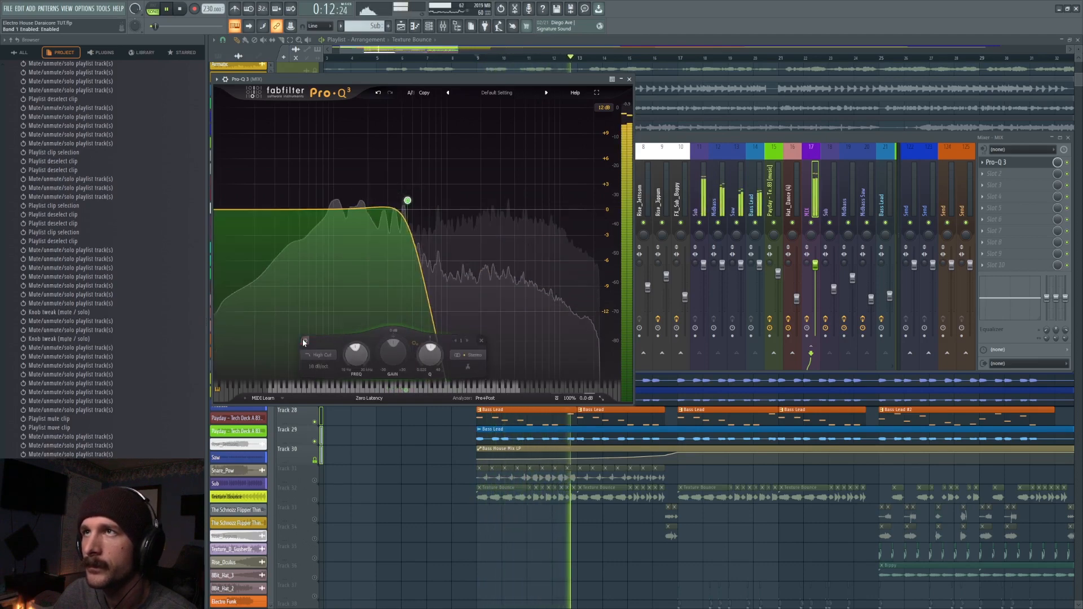
{"action": "left_click", "coordinate": [415, 54]}
{"action": "scroll", "coordinate": [460, 57], "scroll_direction": "down", "scroll_amount": 3}
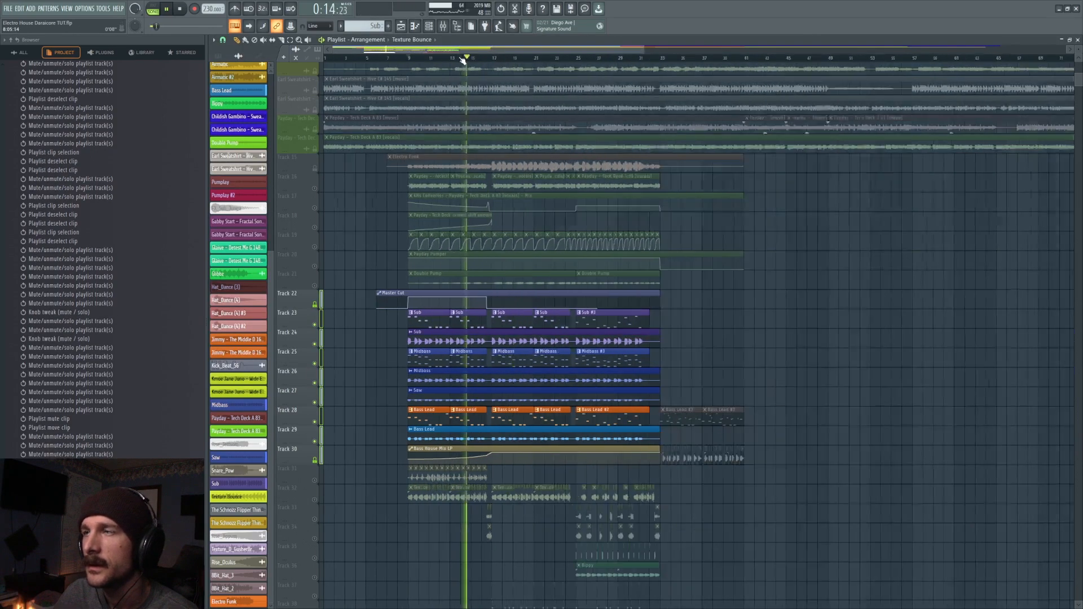
{"action": "key", "text": "space"}
- Unmute the riser tracks 49 and 50 and play them with the bass group from bar 13
{"action": "scroll", "coordinate": [450, 276], "scroll_direction": "down", "scroll_amount": 4}
{"action": "scroll", "coordinate": [448, 279], "scroll_direction": "down", "scroll_amount": 7}
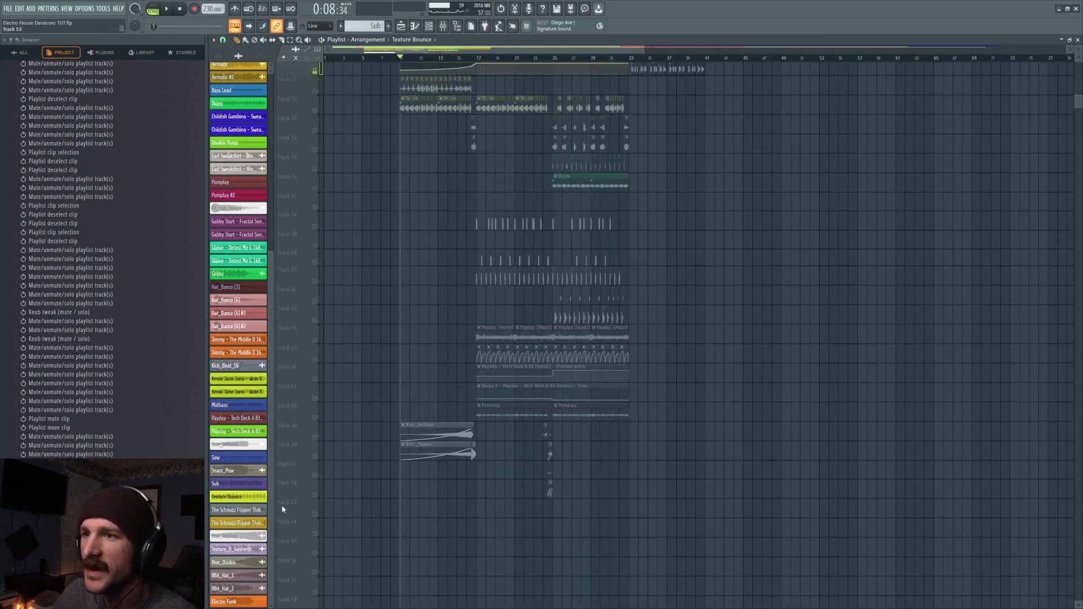
{"action": "left_click", "coordinate": [315, 438]}
{"action": "left_click", "coordinate": [315, 457]}
{"action": "left_click", "coordinate": [441, 58]}
{"action": "key", "text": "space"}
{"action": "scroll", "coordinate": [451, 254], "scroll_direction": "up", "scroll_amount": 2}
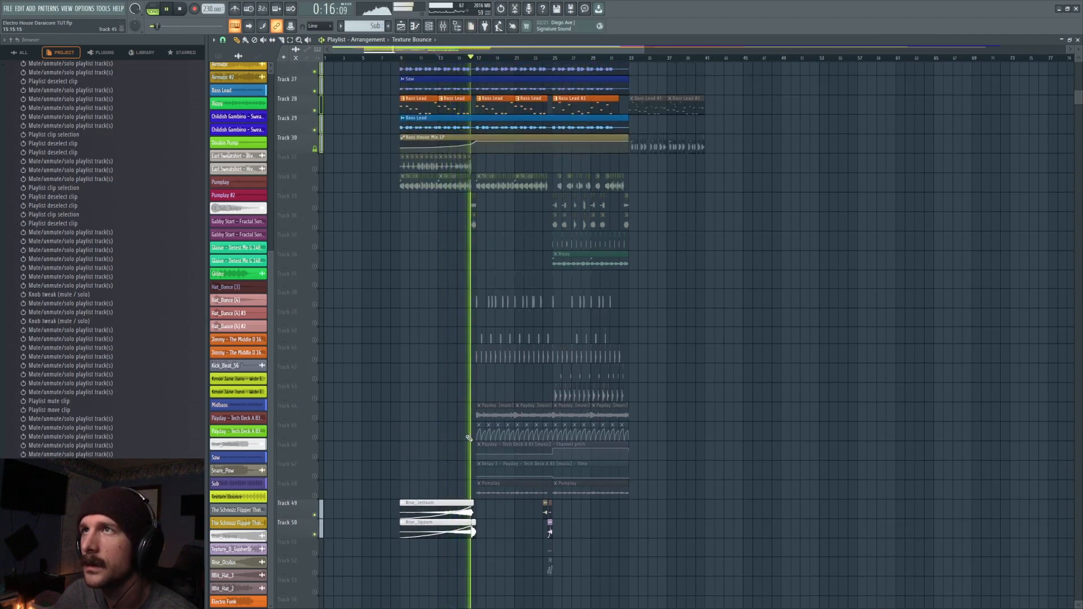
{"action": "key", "text": "space"}
- Try bending the Bass House Mix LP automation curve upward and play it against the bass group and other tracks
{"action": "scroll", "coordinate": [467, 440], "scroll_direction": "up", "scroll_amount": 4}
{"action": "left_click_drag", "start_coordinate": [436, 304], "coordinate": [436, 301]}
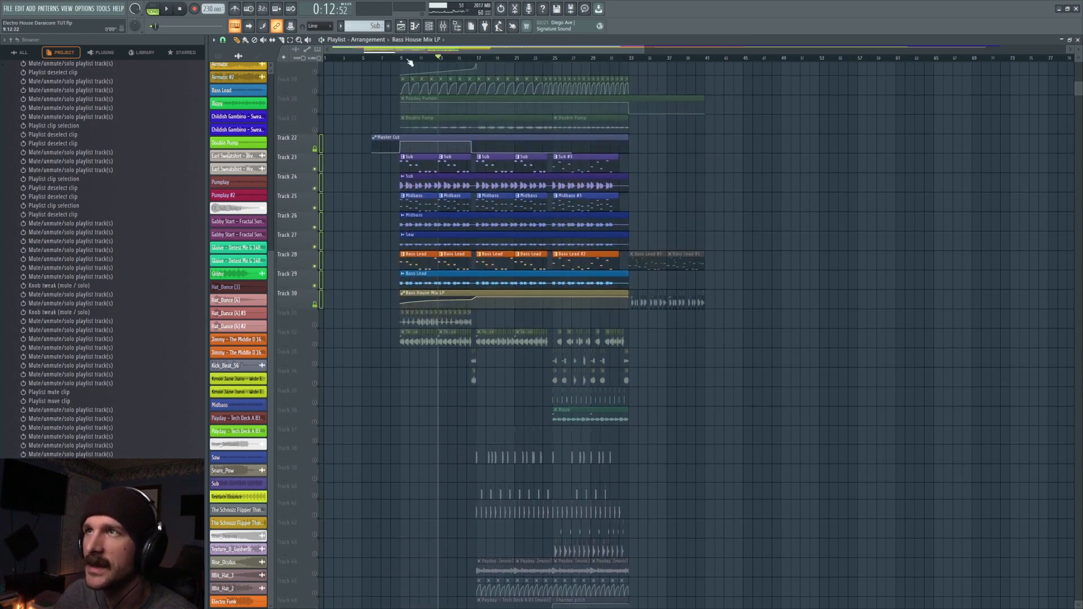
{"action": "key", "text": "space"}
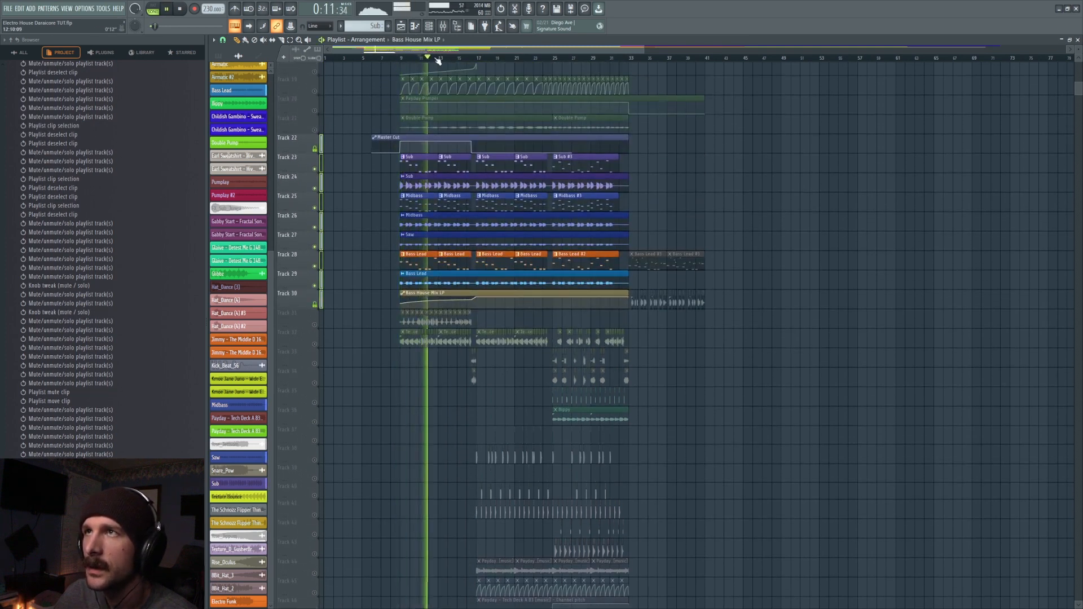
{"action": "right_click", "coordinate": [315, 325]}
{"action": "right_click", "coordinate": [314, 325]}
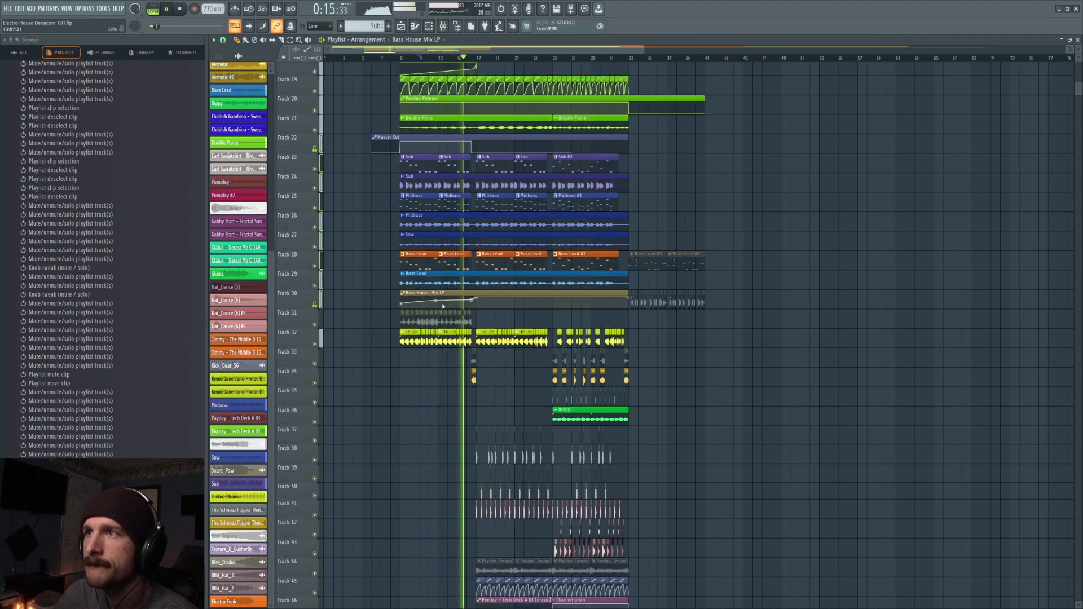
- Stop playback and undo the Bass House Mix LP curve change and the track solo changes
{"action": "key", "text": "ctrl+z"}
{"action": "key", "text": "space"}
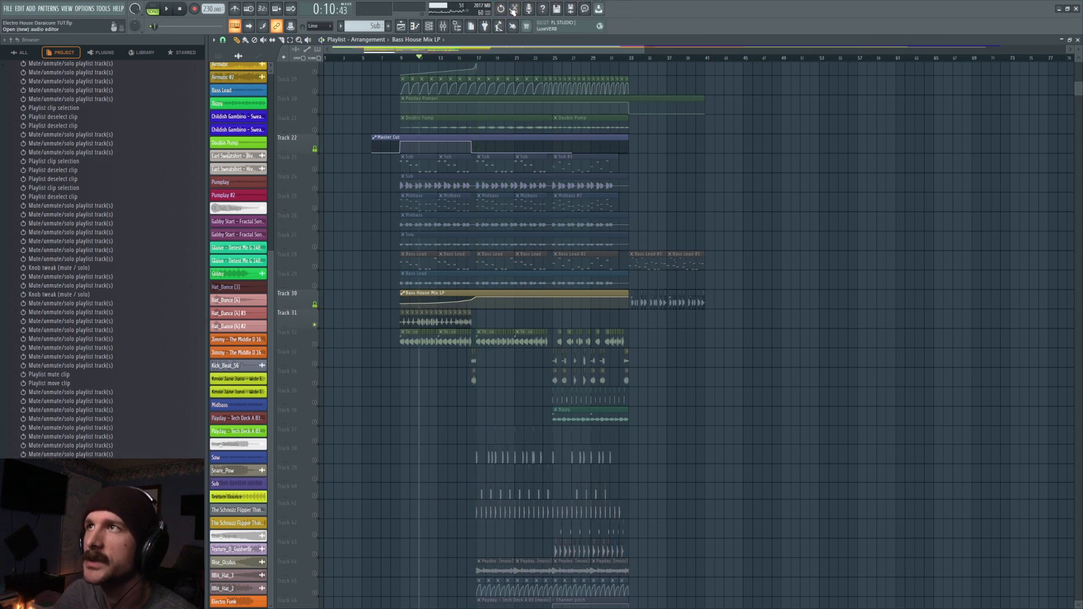
{"action": "scroll", "coordinate": [113, 314], "scroll_direction": "down", "scroll_amount": 2}
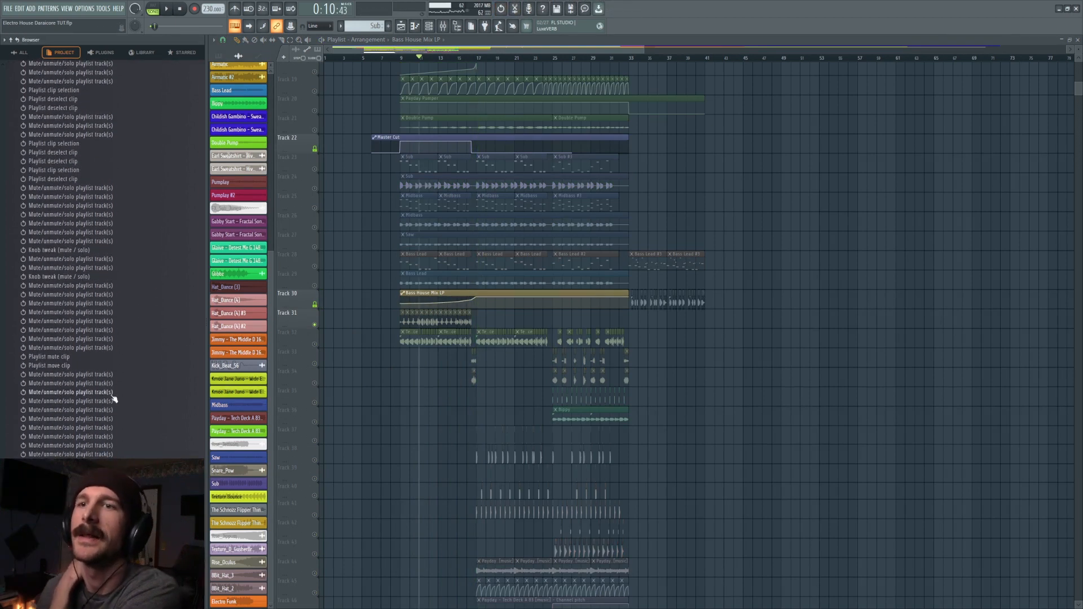
{"action": "key", "text": "ctrl+z"}
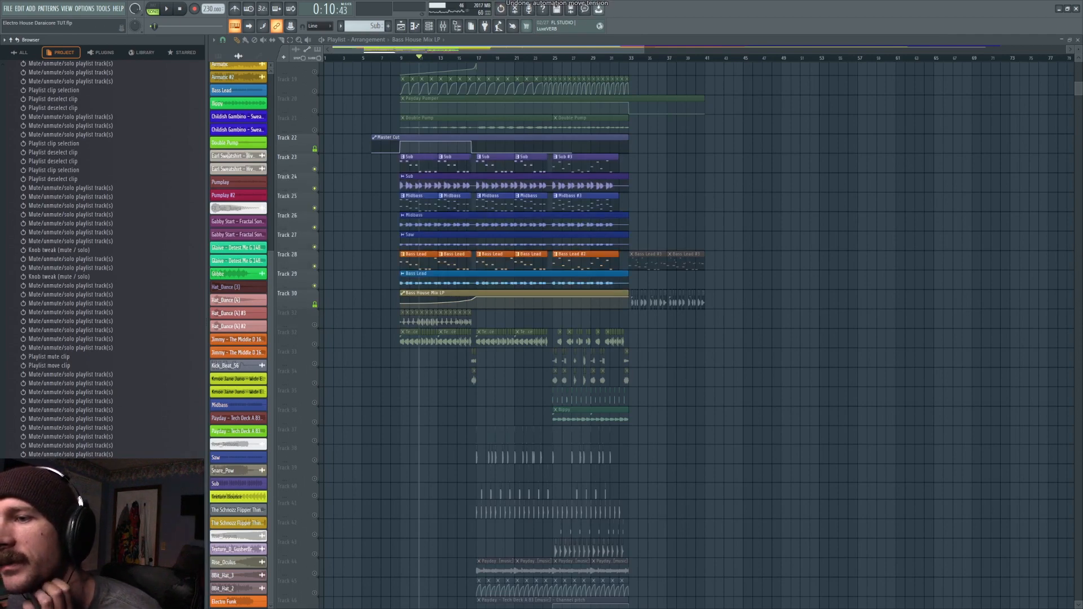
- Solo the Payday vocal clips on track 16 and unmute tracks 17 to 21
{"action": "left_click", "coordinate": [315, 286]}
{"action": "scroll", "coordinate": [320, 237], "scroll_direction": "up", "scroll_amount": 3}
{"action": "right_click", "coordinate": [315, 228]}
{"action": "left_click", "coordinate": [315, 247]}
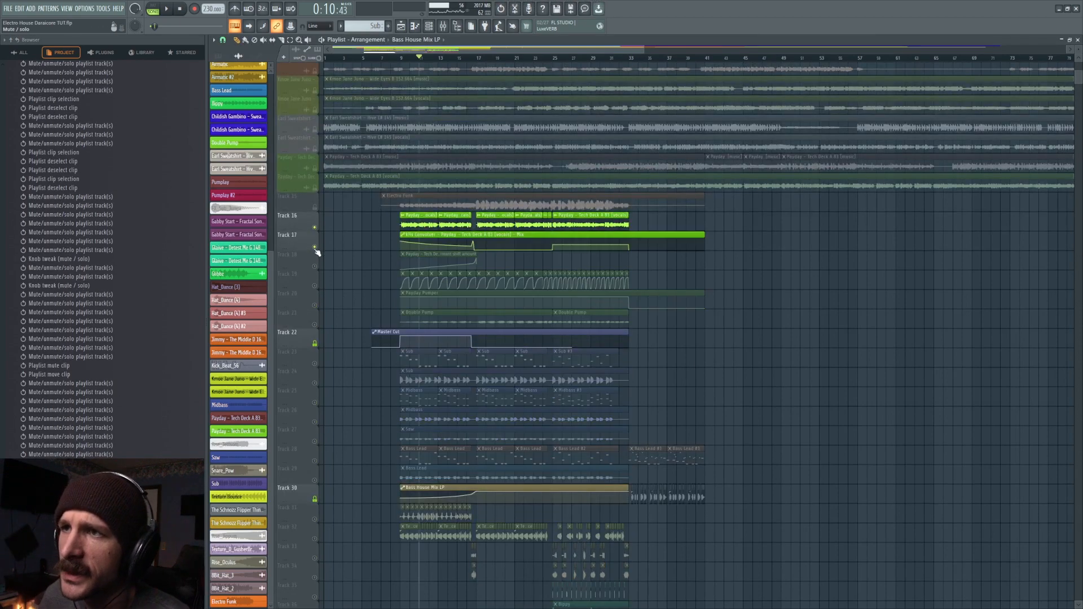
{"action": "left_click", "coordinate": [315, 266]}
{"action": "left_click", "coordinate": [315, 286]}
{"action": "left_click", "coordinate": [315, 305]}
{"action": "left_click", "coordinate": [315, 324]}
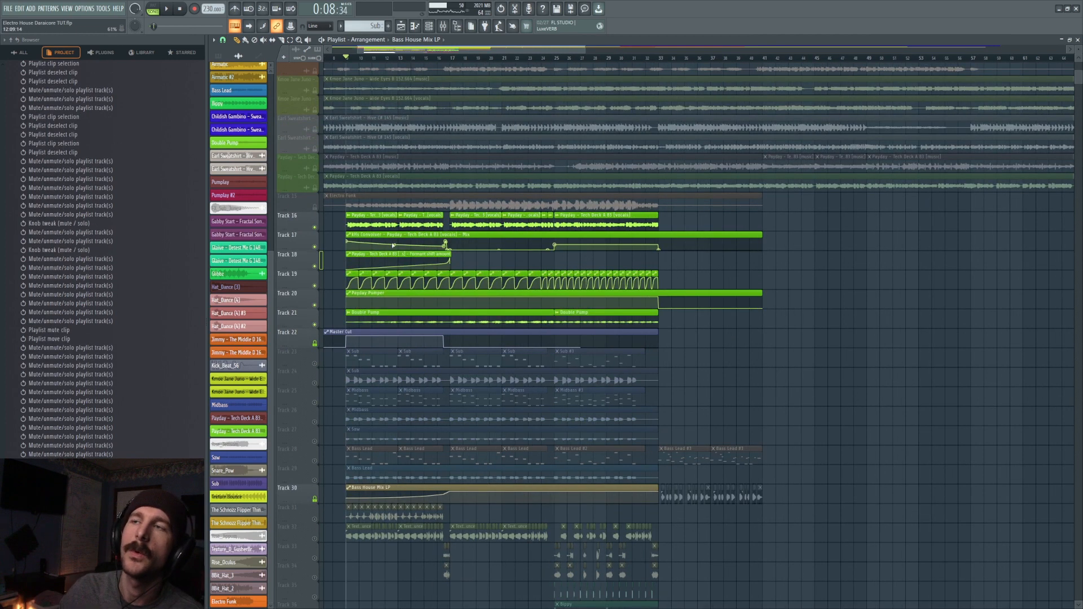
- Find the mixer track that the Payday vocals clip is routed to and open its kHs Convolver
{"action": "left_click", "coordinate": [444, 27]}
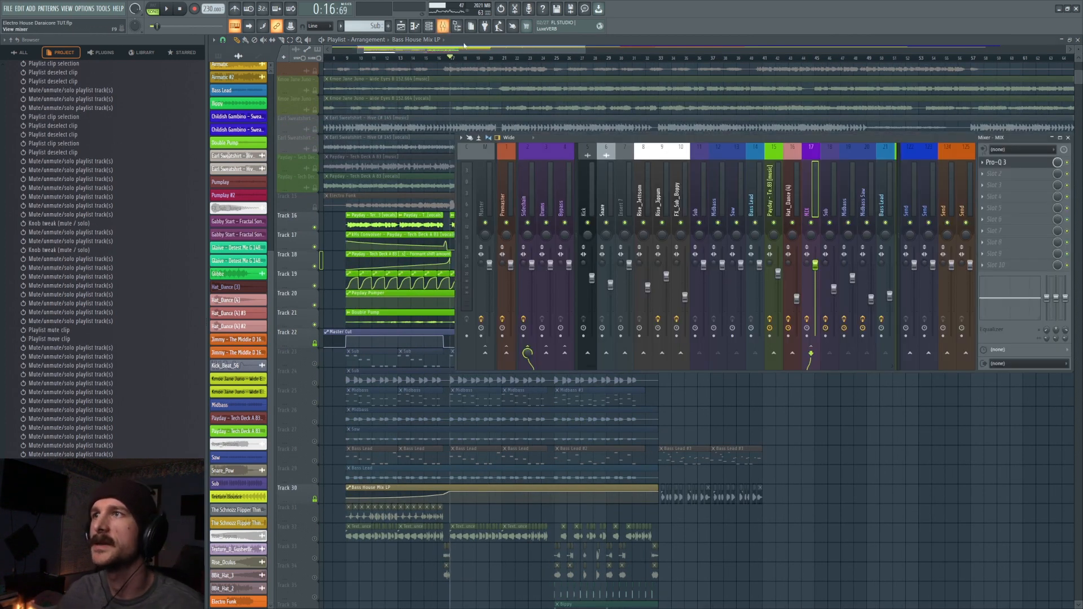
{"action": "left_click", "coordinate": [774, 181]}
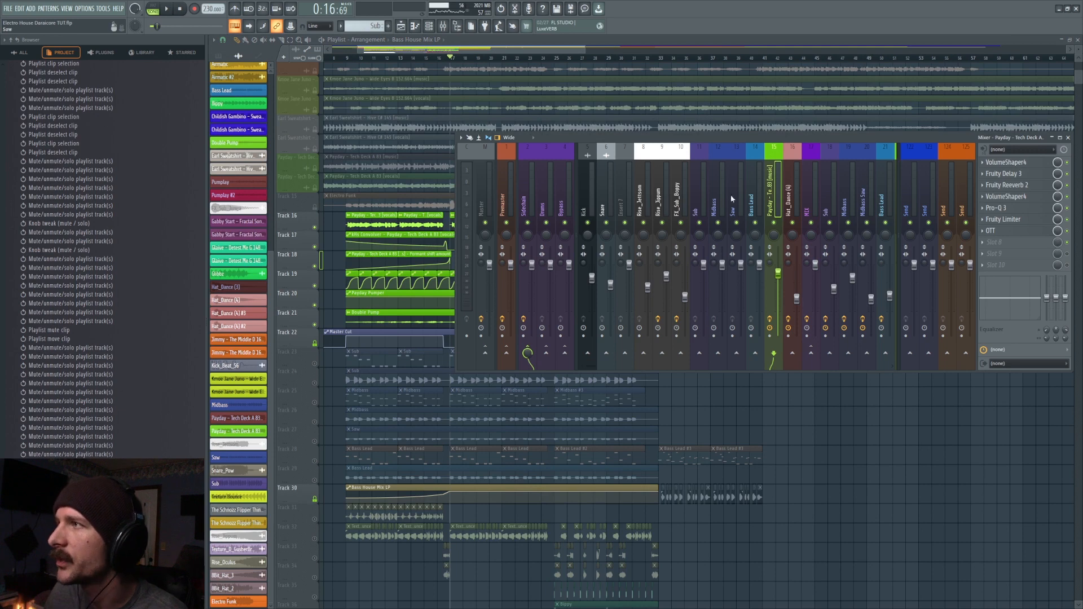
{"action": "double_click", "coordinate": [410, 220]}
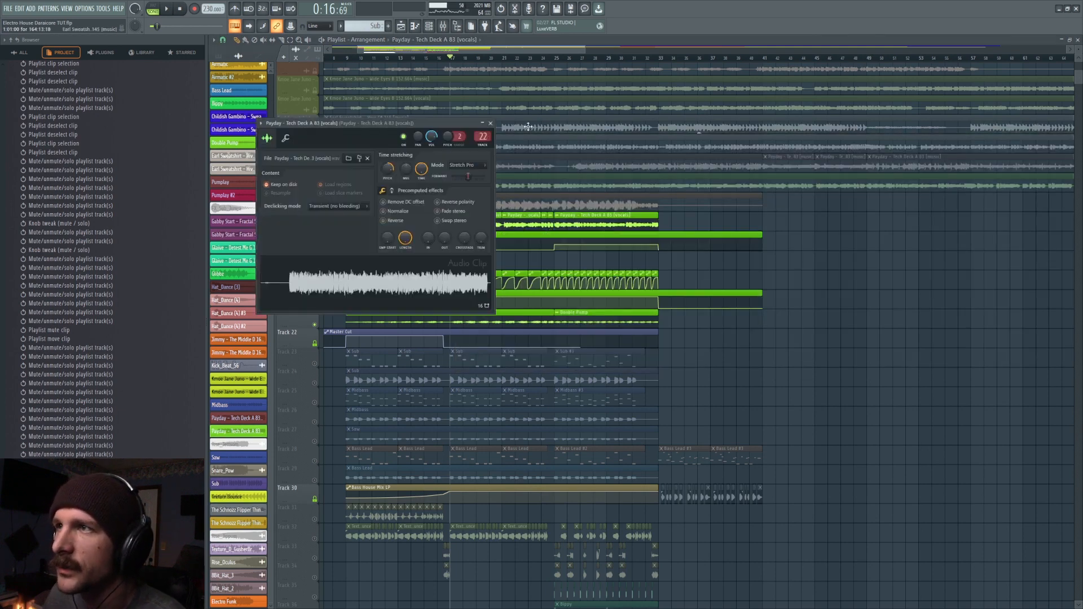
{"action": "scroll", "coordinate": [477, 135], "scroll_direction": "up", "scroll_amount": 2}
{"action": "scroll", "coordinate": [482, 135], "scroll_direction": "down", "scroll_amount": 1}
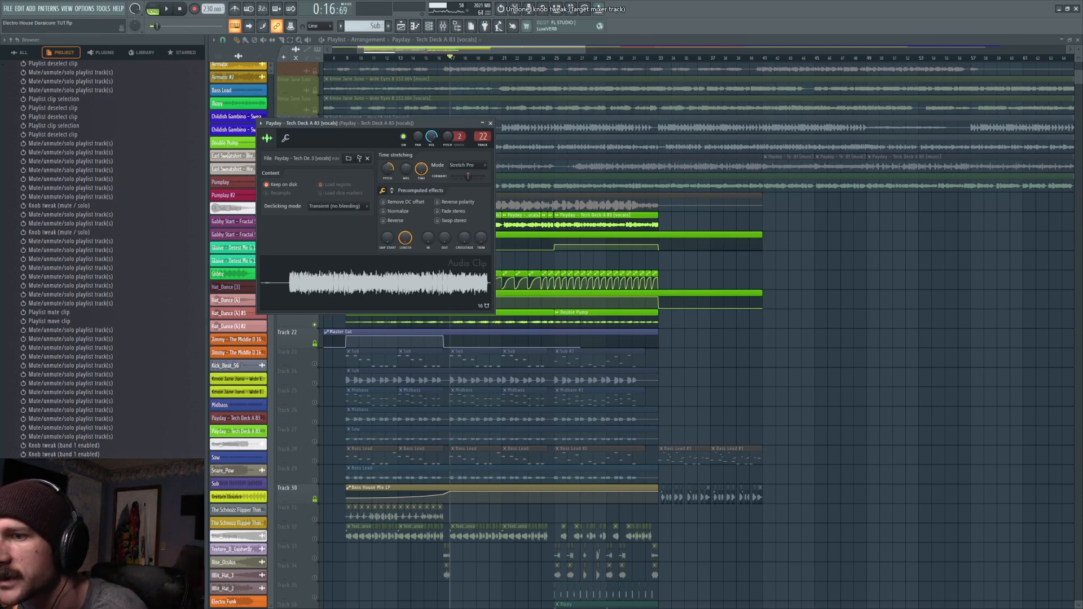
{"action": "double_click", "coordinate": [483, 136]}
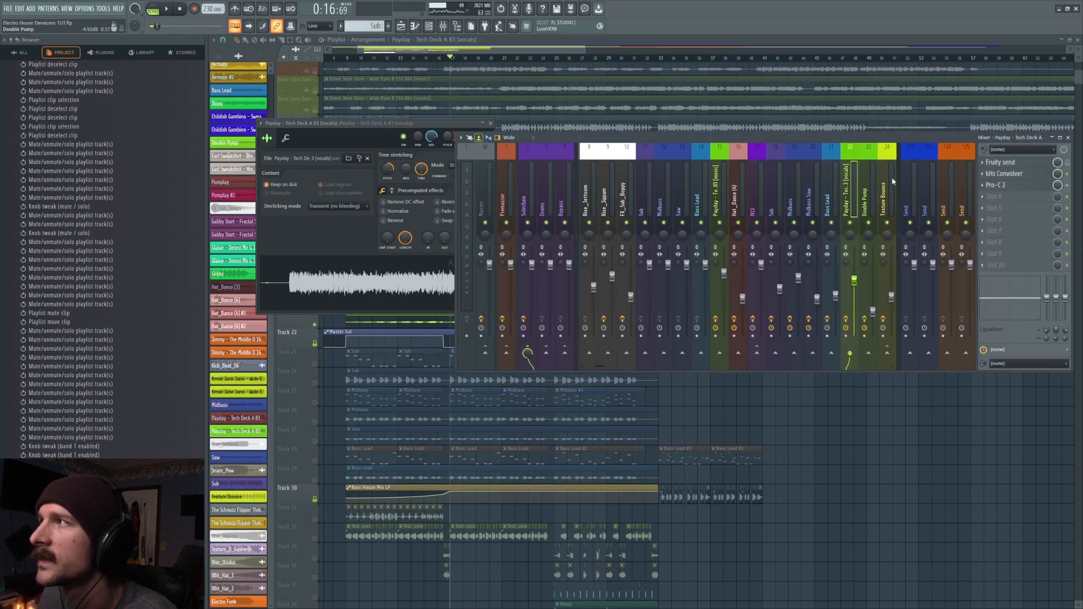
{"action": "left_click", "coordinate": [1027, 174]}
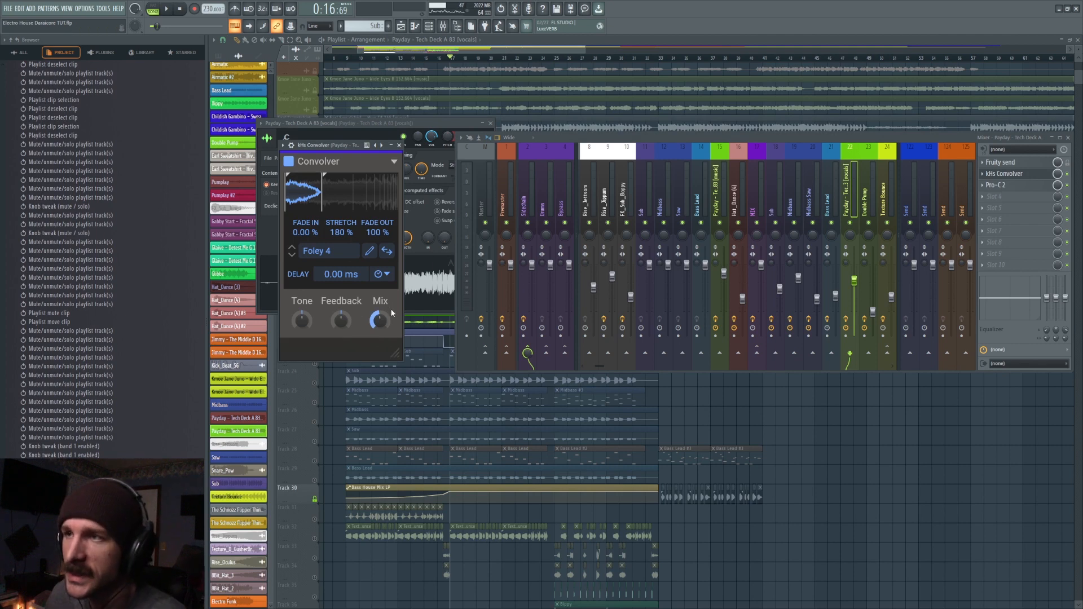
- Try the Convolver's Mix at 100% during playback from bar 17, undo it, and inspect the Pro-C 2
{"action": "key", "text": "space"}
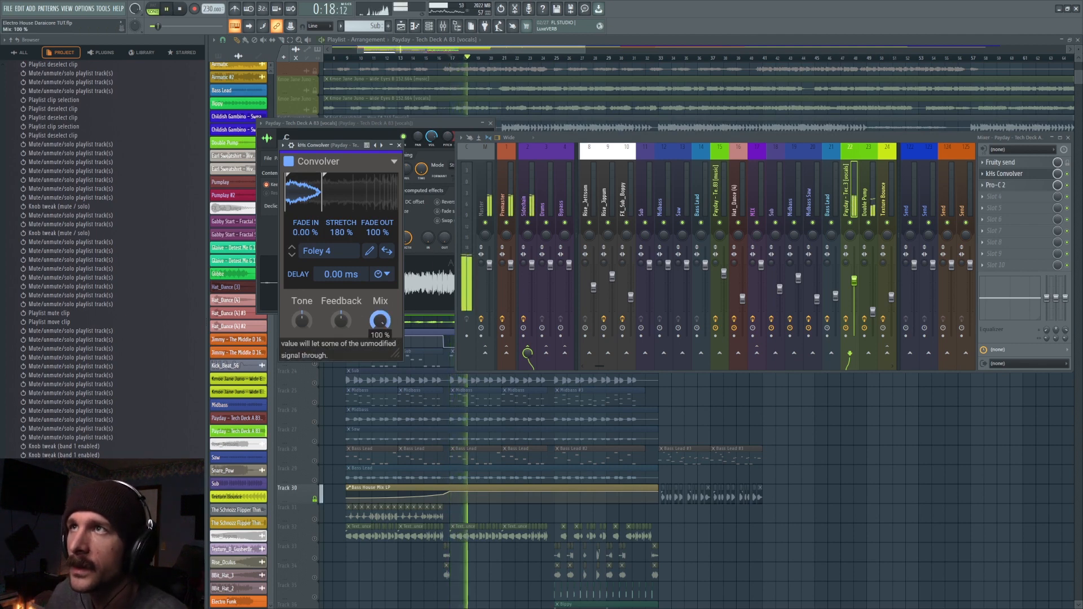
{"action": "key", "text": "space"}
{"action": "key", "text": "space"}
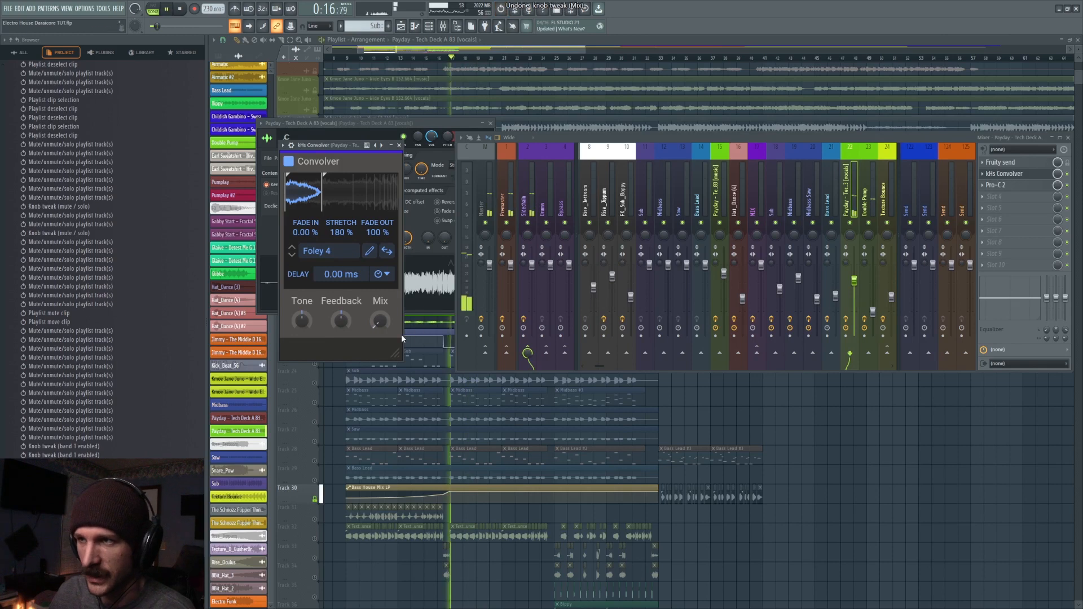
{"action": "key", "text": "space"}
{"action": "left_click", "coordinate": [1009, 186]}
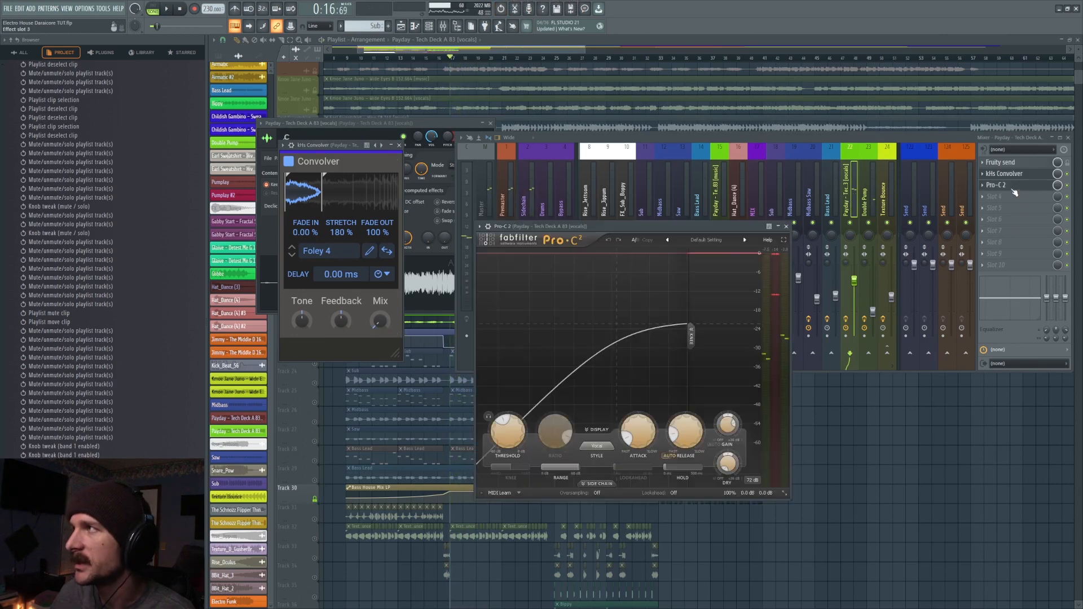
{"action": "key", "text": "F12"}
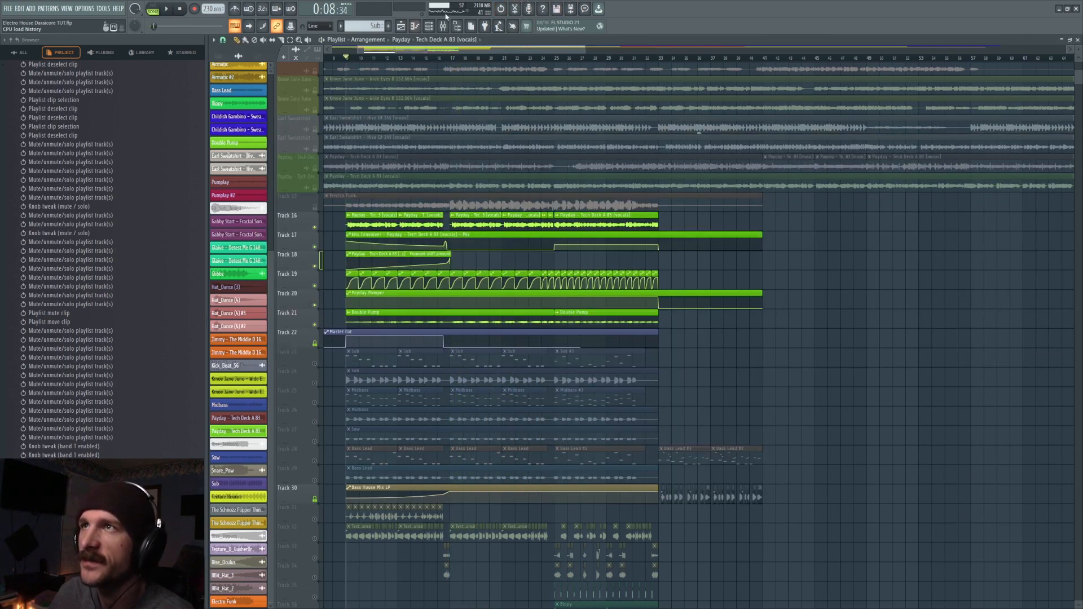
- Mute the Double Pump track 21 and play the vocals from bar 9 while watching the Convolver's Mix automation
{"action": "left_click", "coordinate": [314, 325]}
{"action": "key", "text": "space"}
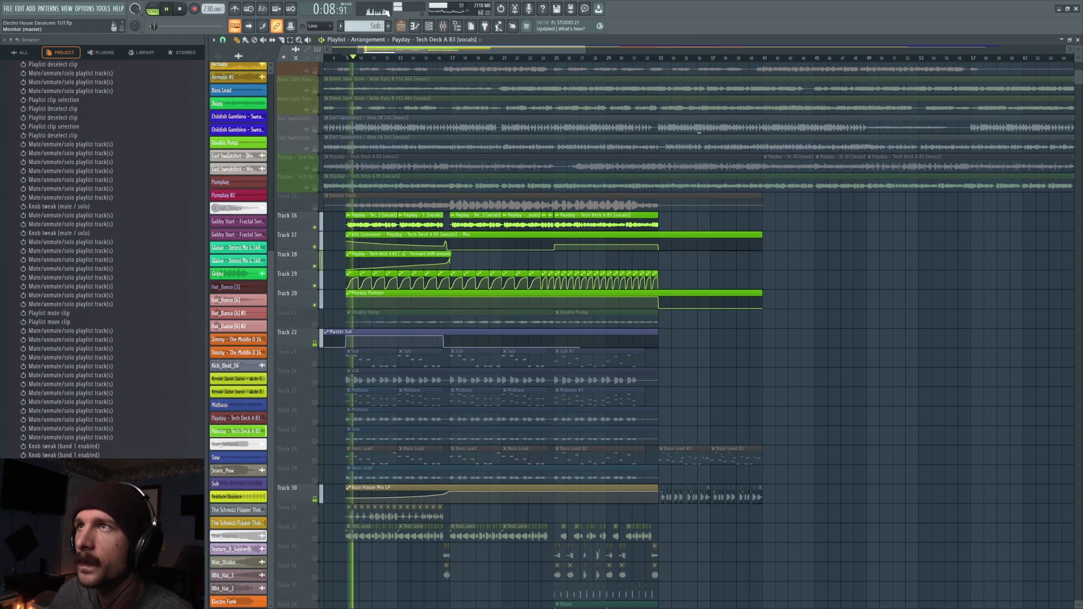
{"action": "key", "text": "F9"}
{"action": "left_click", "coordinate": [1004, 174]}
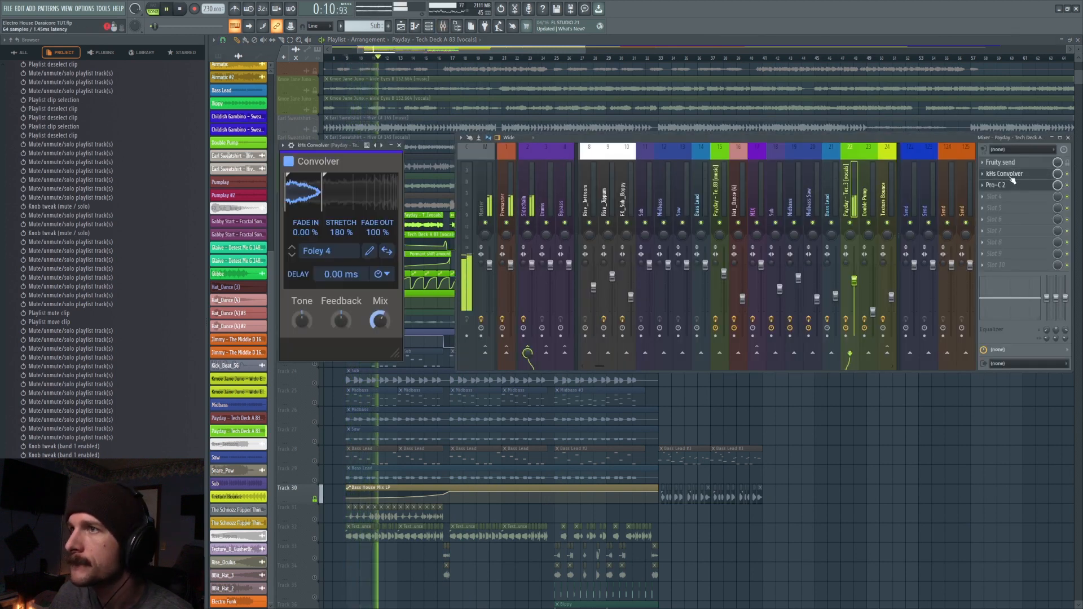
{"action": "key", "text": "space"}
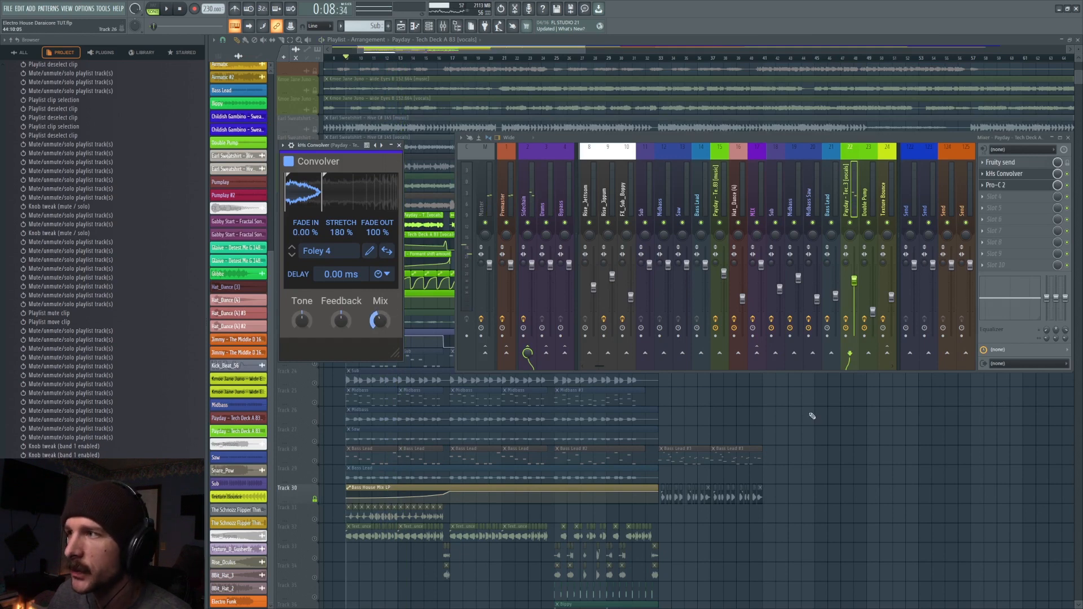
{"action": "key", "text": "F12"}
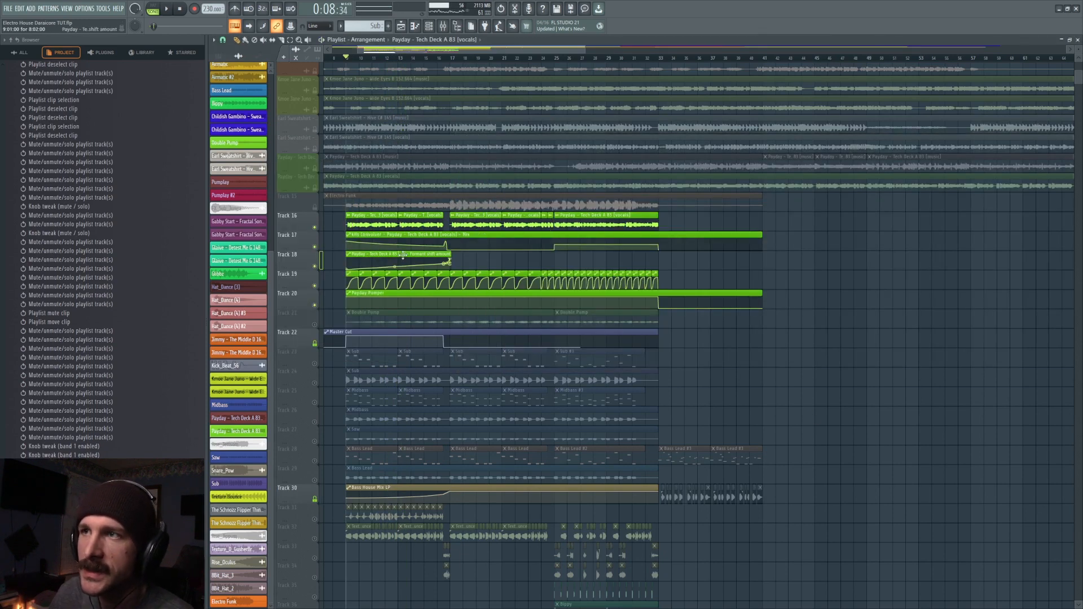
- Enlarge track 18's formant shift automation and play from bar 9 while watching the Payday vocals channel's formant control
{"action": "double_click", "coordinate": [416, 221]}
{"action": "left_click_drag", "start_coordinate": [432, 123], "coordinate": [754, 154]}
{"action": "key", "text": "space"}
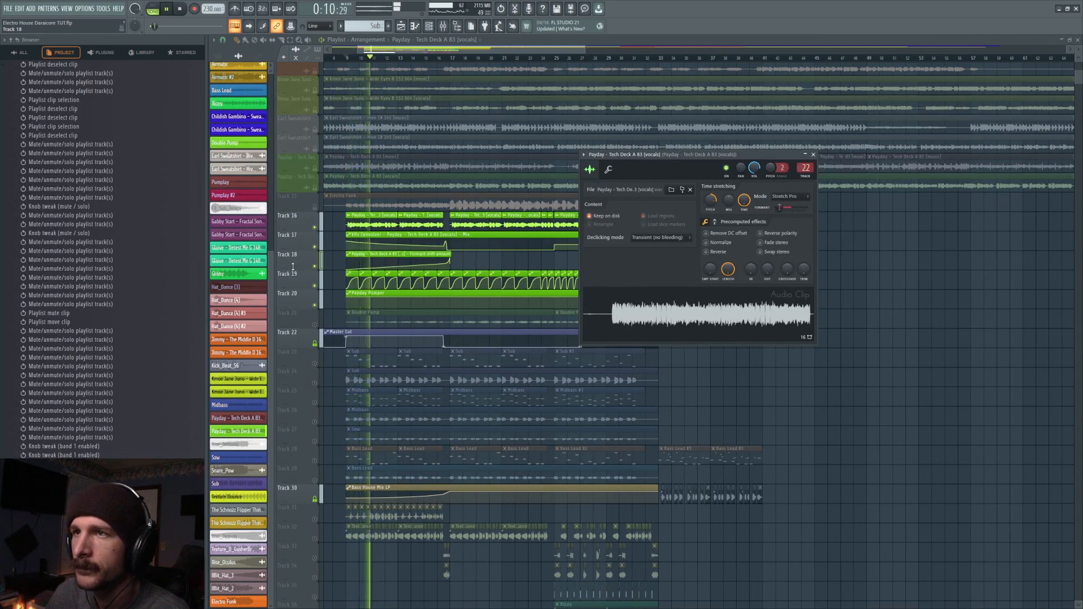
{"action": "left_click_drag", "start_coordinate": [293, 267], "coordinate": [293, 417]}
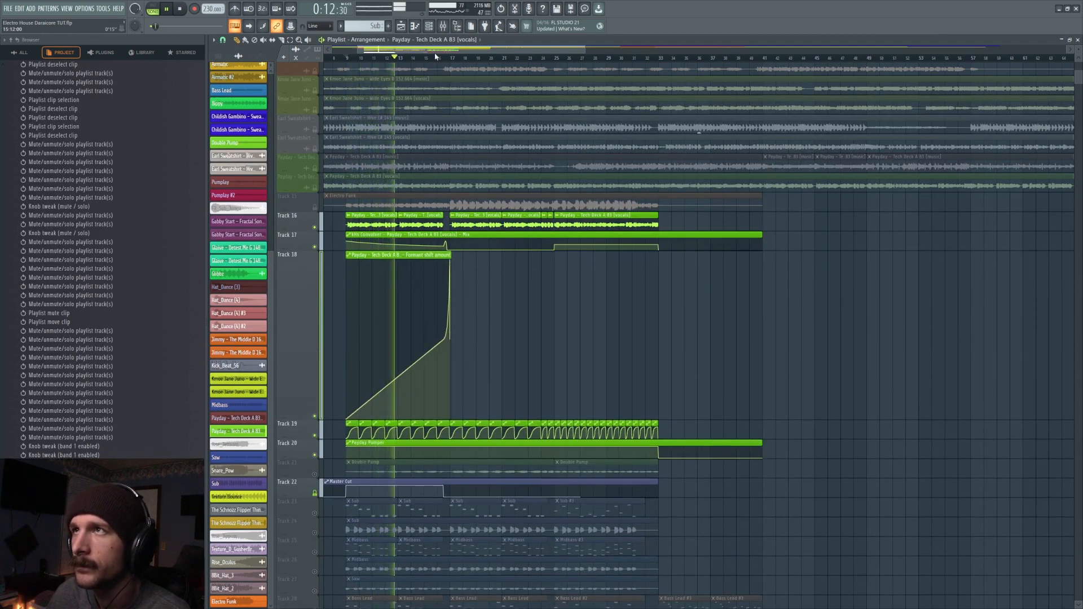
{"action": "left_click", "coordinate": [429, 26]}
{"action": "double_click", "coordinate": [416, 217]}
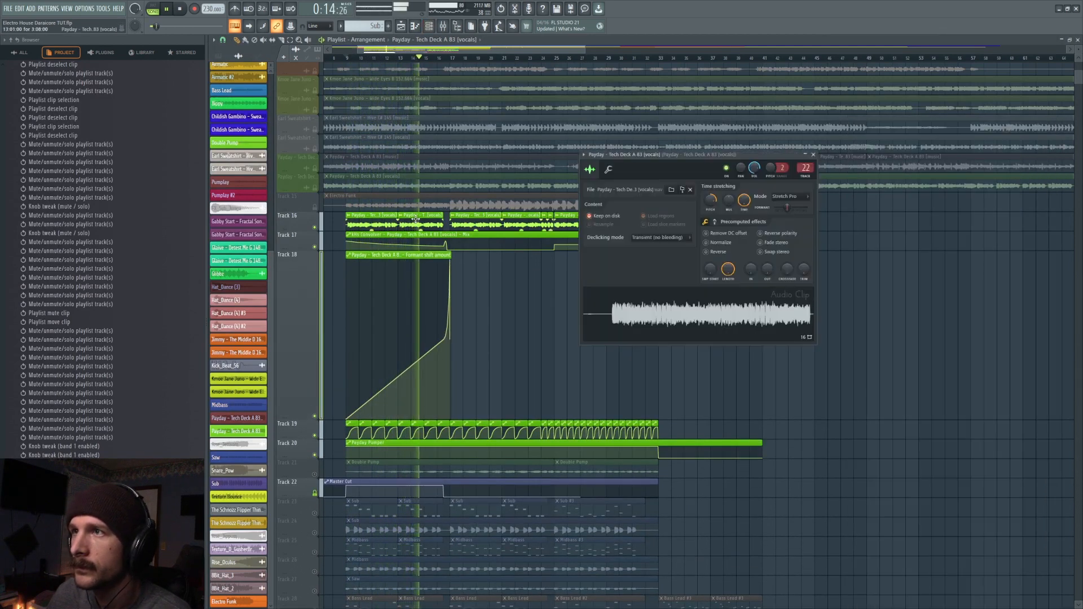
{"action": "left_click_drag", "start_coordinate": [794, 212], "coordinate": [791, 208]}
{"action": "key", "text": "space"}
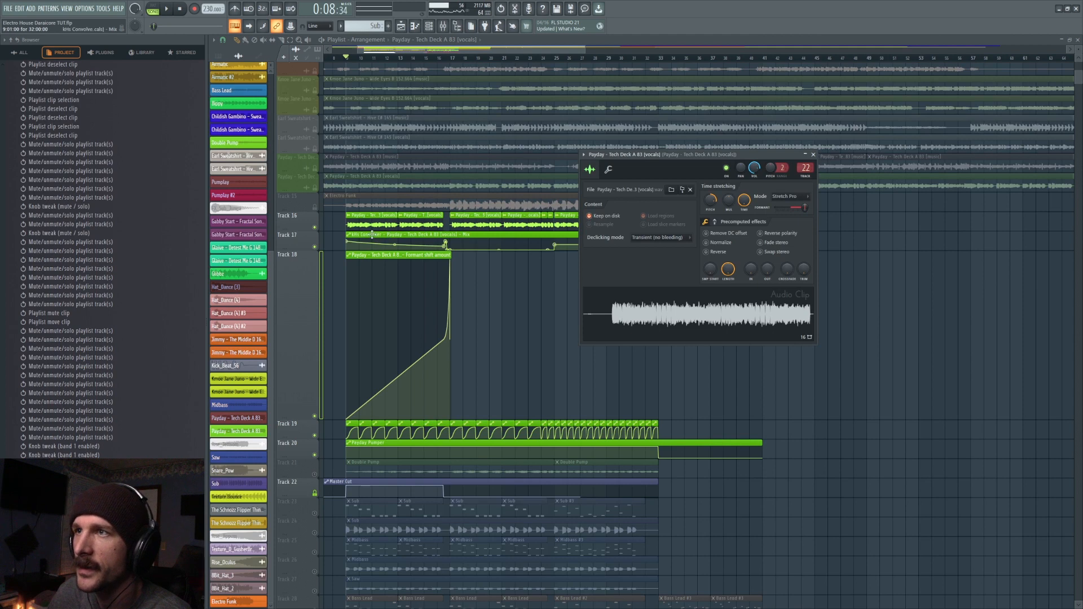
- Play the Payday vocals from bar 17 and inspect the Pro-C 2 on their mixer track
{"action": "left_click", "coordinate": [451, 58]}
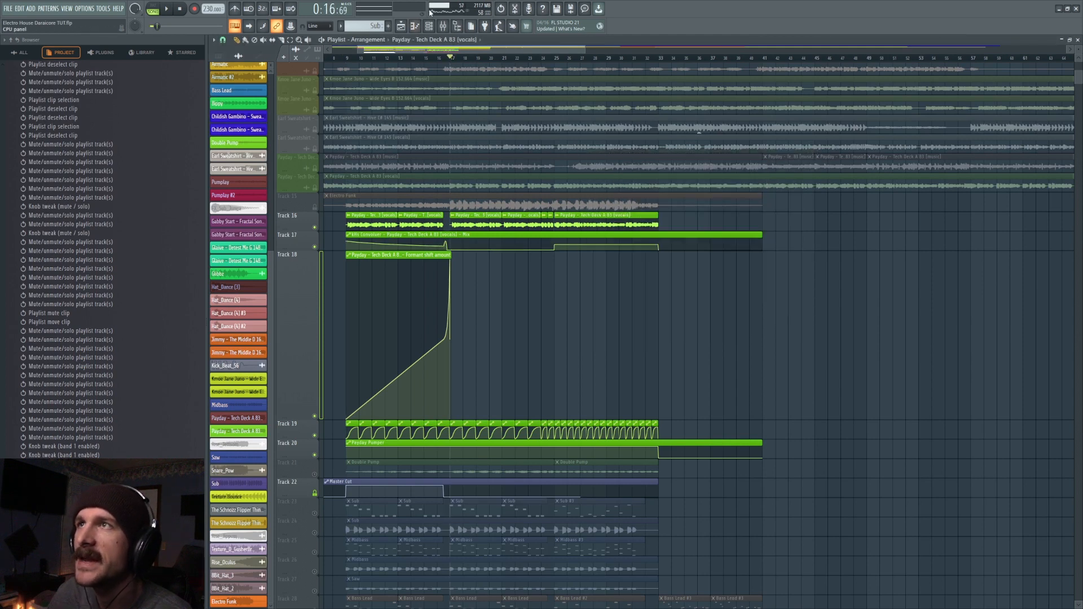
{"action": "left_click", "coordinate": [443, 28]}
{"action": "key", "text": "space"}
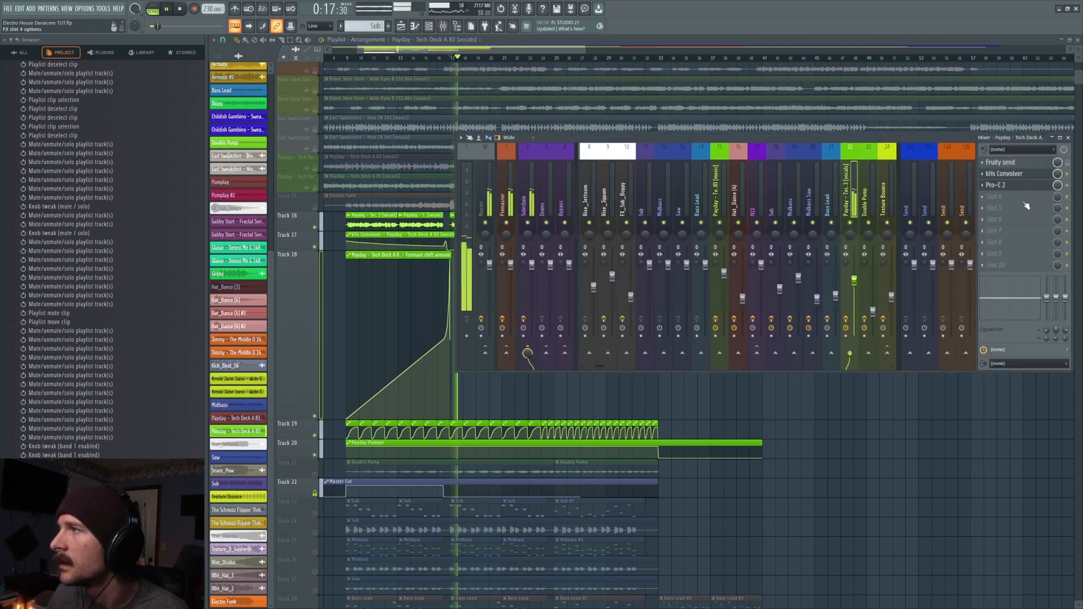
{"action": "left_click", "coordinate": [1013, 188]}
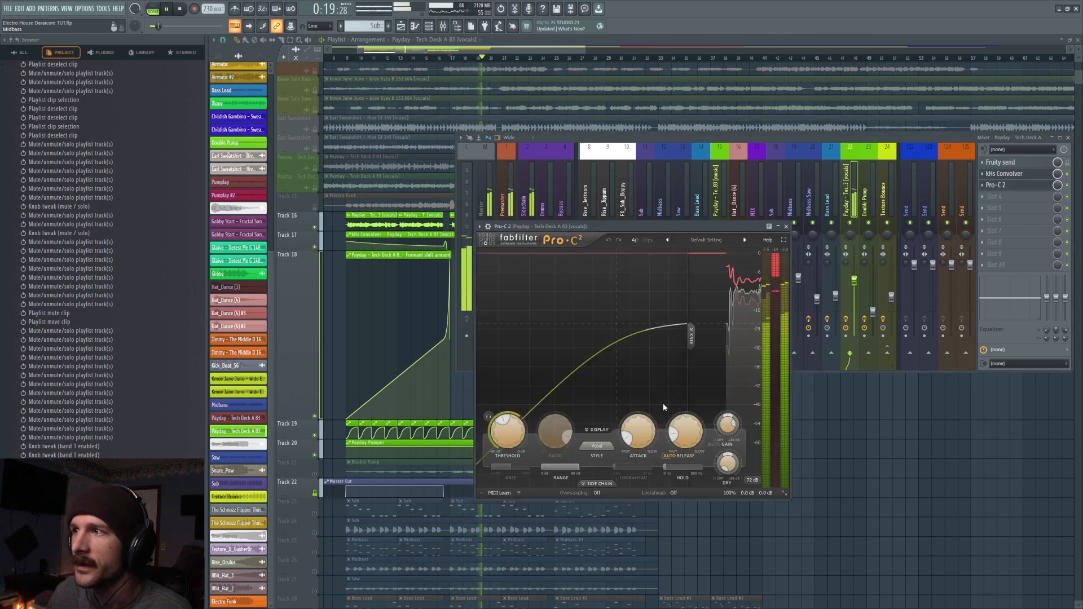
{"action": "key", "text": "space"}
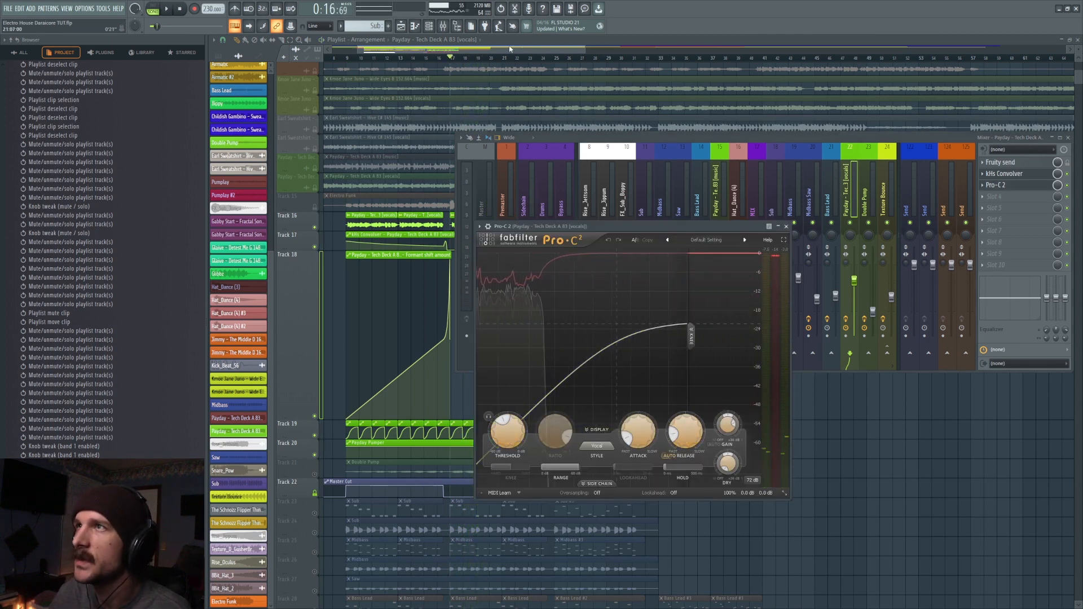
- Audition the vocals twice from about bar 23 with their mixer track open, comparing the effect of the Pro-C 2
{"action": "left_click", "coordinate": [477, 58]}
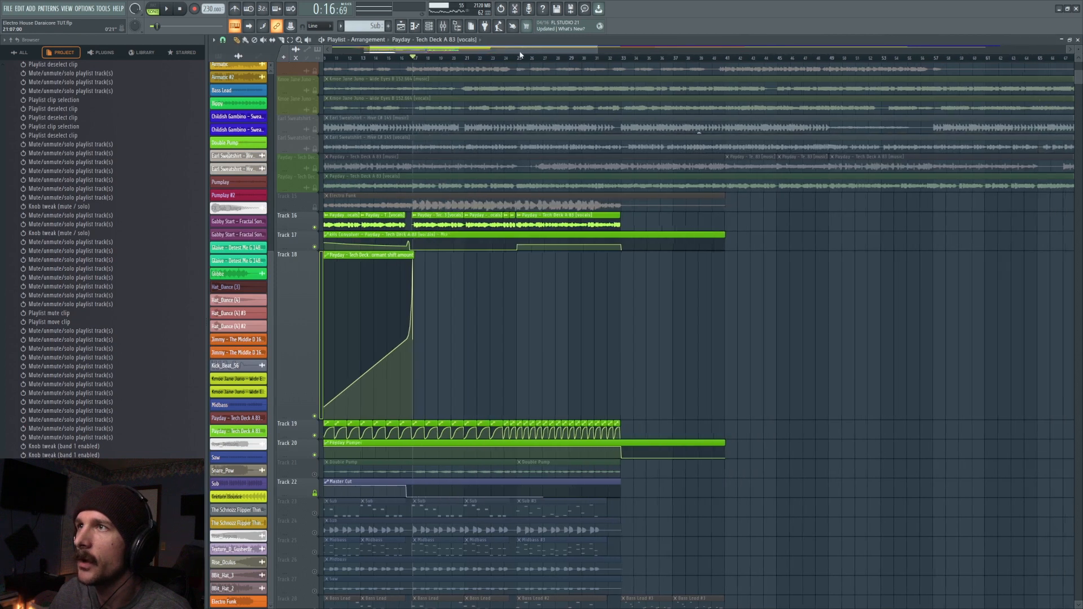
{"action": "left_click", "coordinate": [443, 26]}
{"action": "key", "text": "space"}
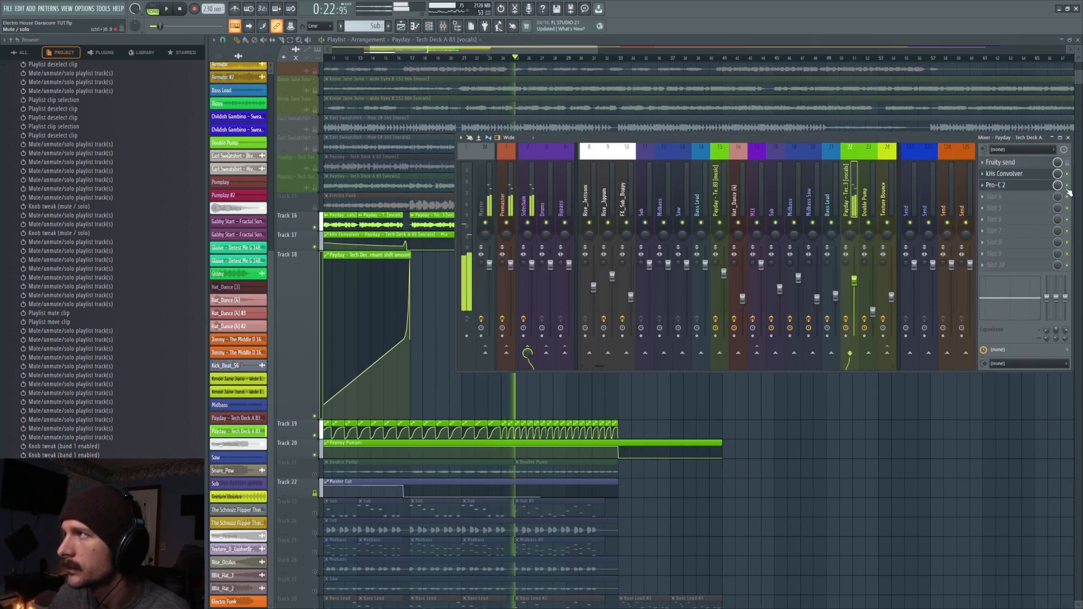
{"action": "key", "text": "space"}
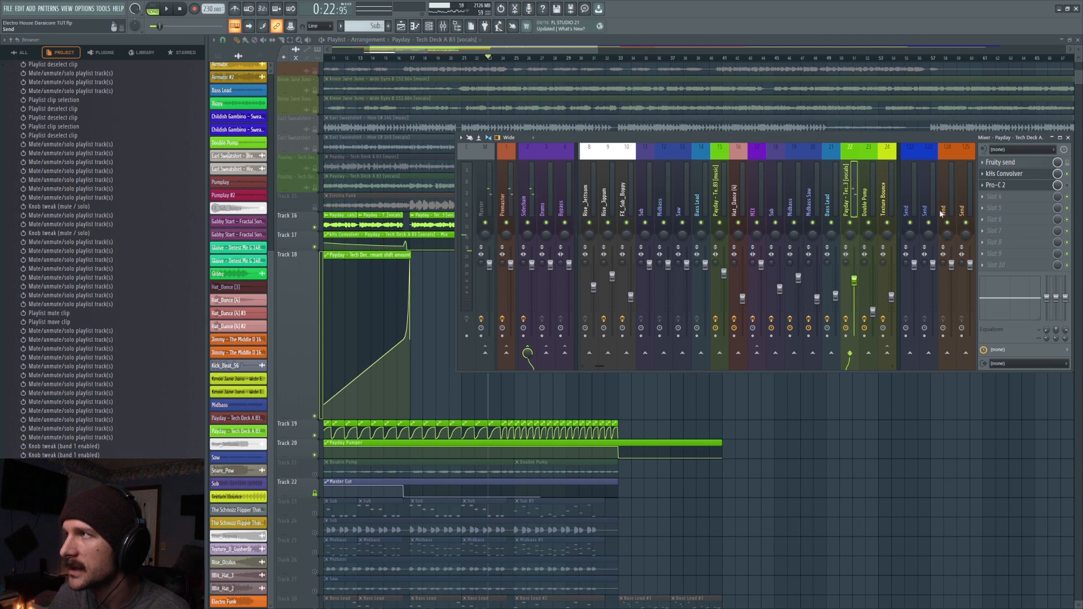
{"action": "key", "text": "space"}
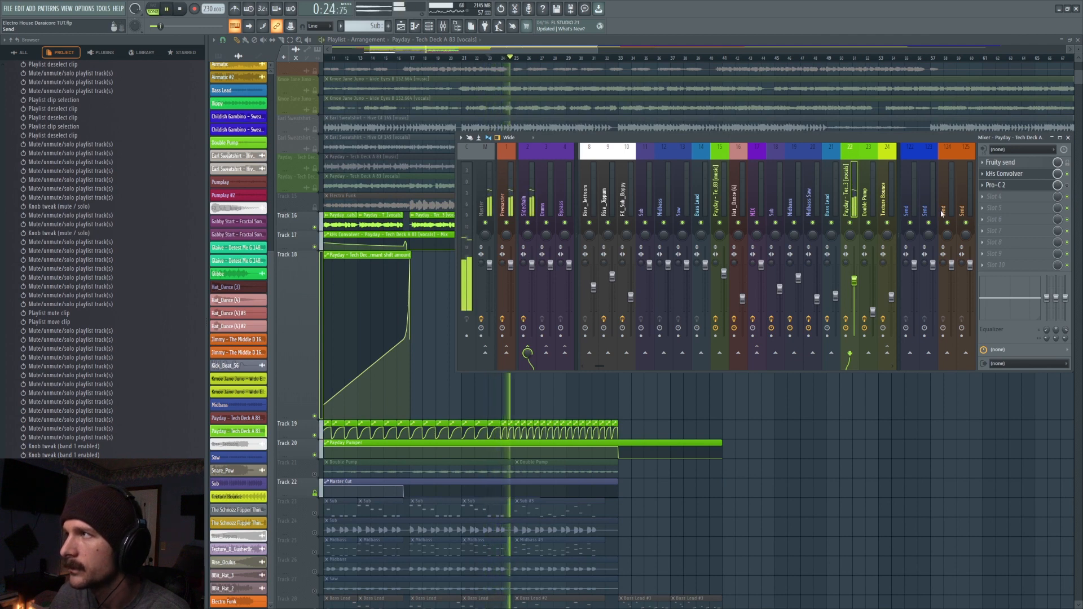
{"action": "key", "text": "space"}
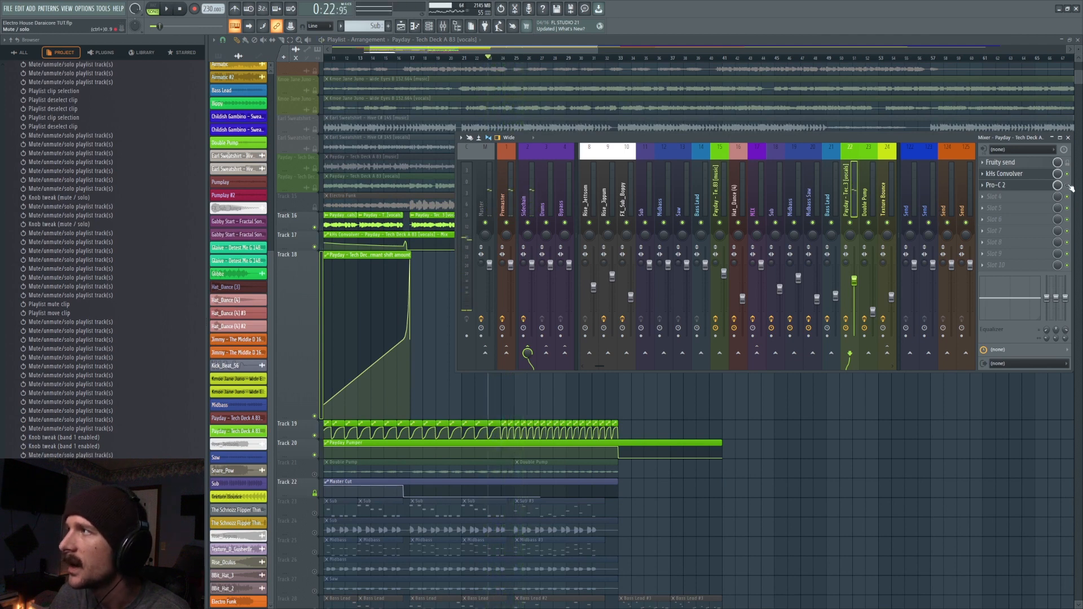
- Replay the vocals from bar 9 and toggle the Pro-C 2 slot to compare them with and without compression
{"action": "key", "text": "F9"}
{"action": "left_click_drag", "start_coordinate": [423, 49], "coordinate": [388, 60]}
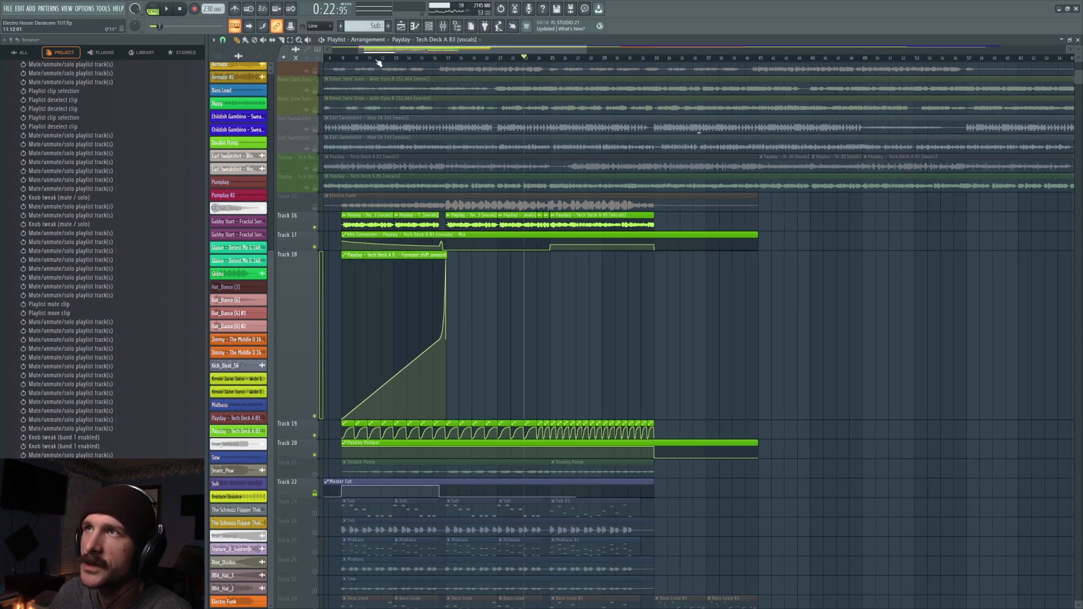
{"action": "key", "text": "space"}
{"action": "key", "text": "F9"}
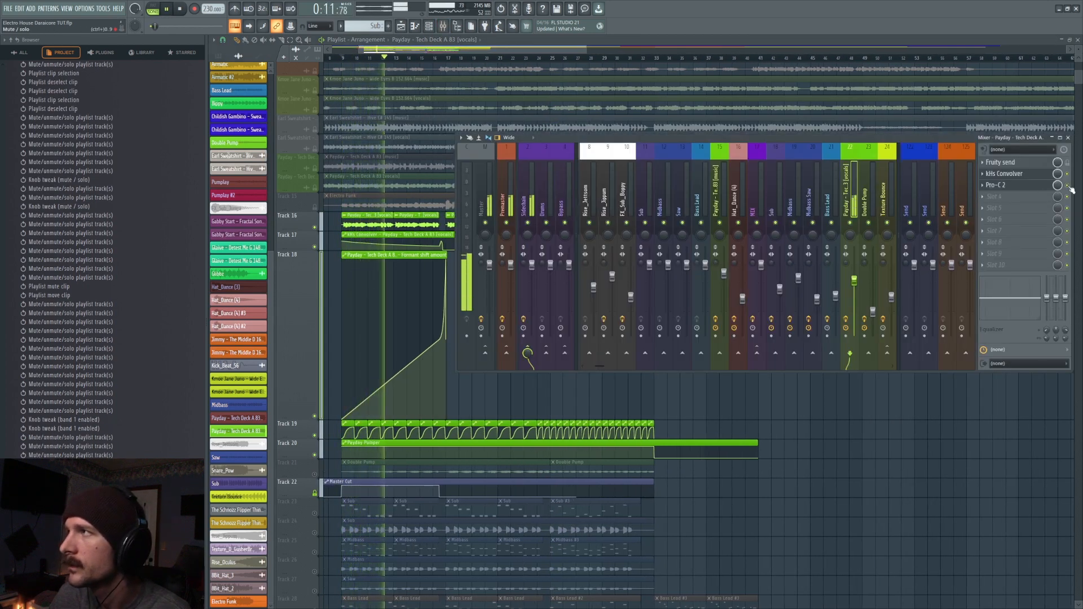
{"action": "key", "text": "space"}
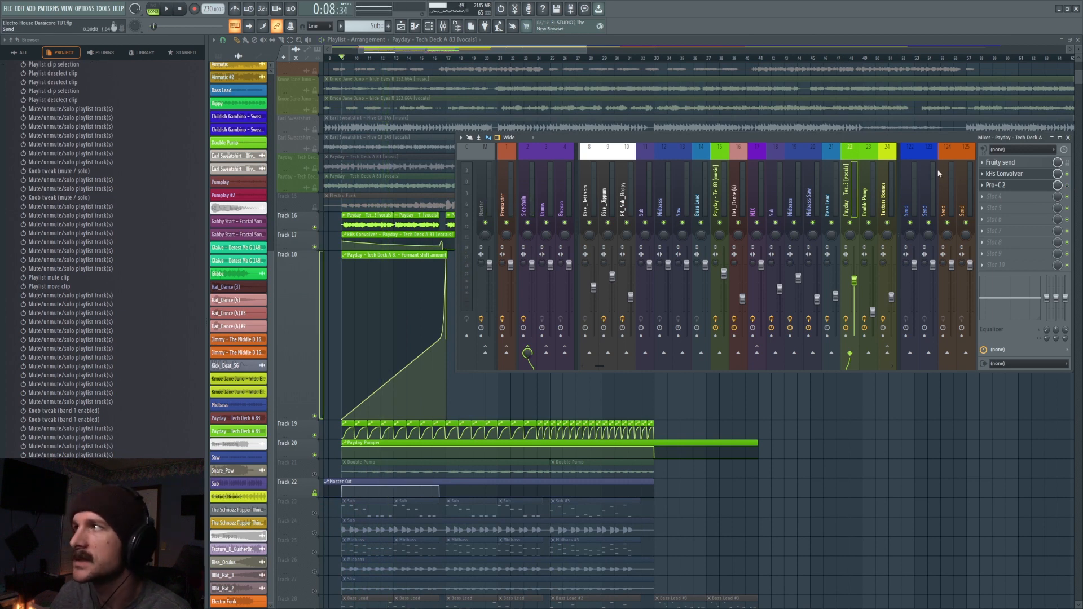
{"action": "left_click", "coordinate": [1067, 185]}
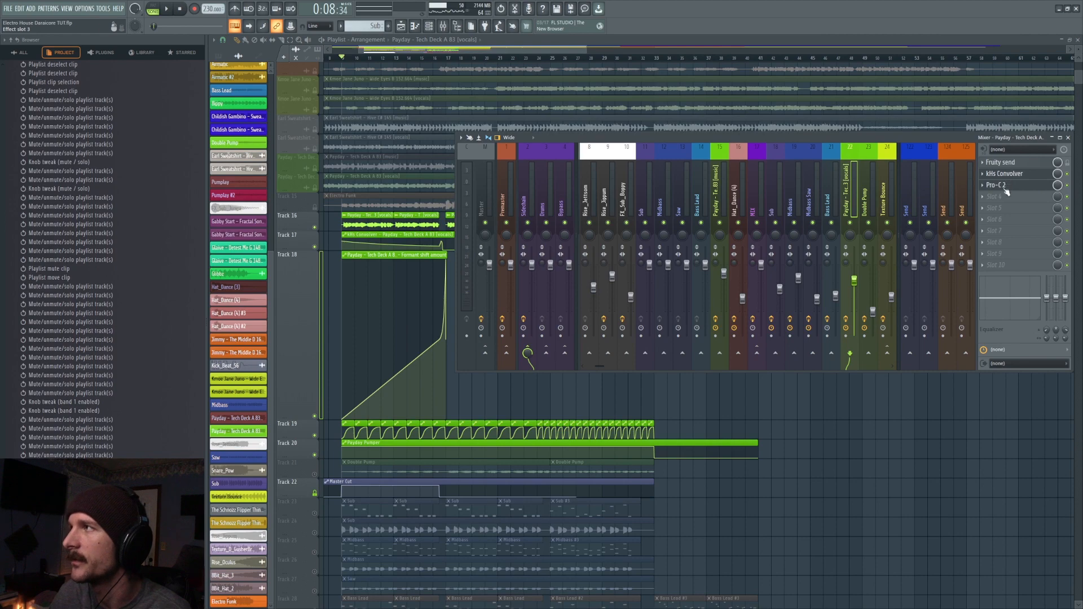
- Play the vocals from bar 25 and examine the Convolver's Mix automation on track 17
{"action": "left_click_drag", "start_coordinate": [550, 62], "coordinate": [489, 62]}
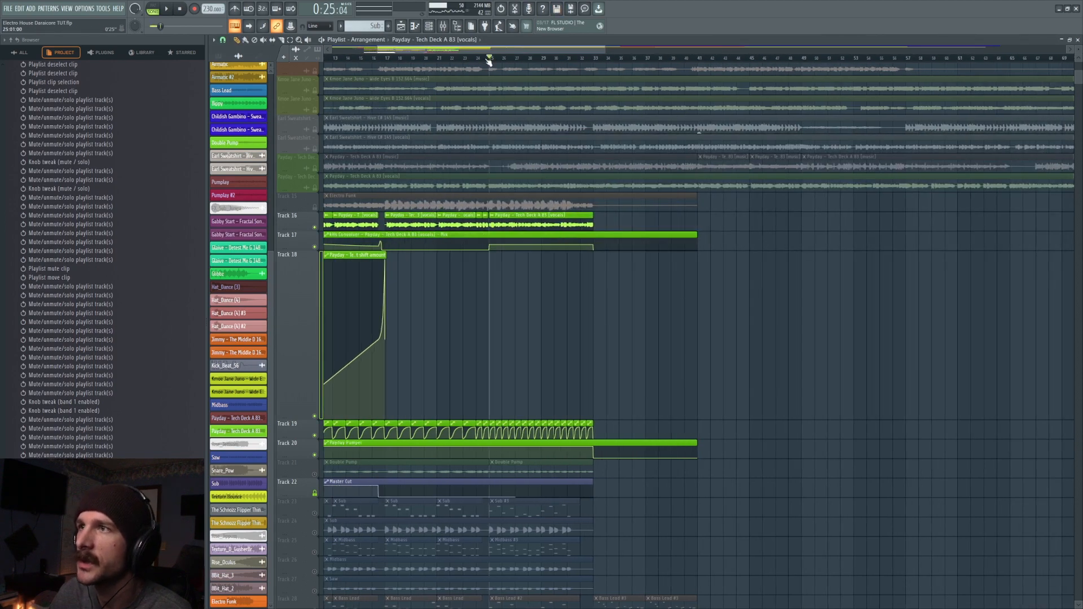
{"action": "scroll", "coordinate": [489, 61], "scroll_direction": "up", "scroll_amount": 4}
{"action": "key", "text": "space"}
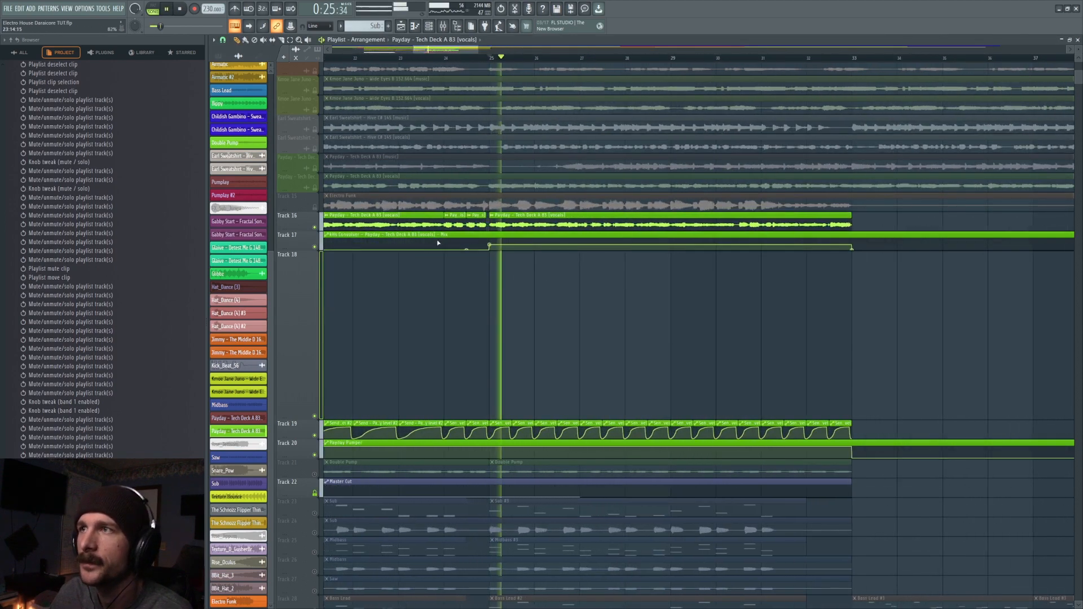
{"action": "scroll", "coordinate": [450, 61], "scroll_direction": "down", "scroll_amount": 5}
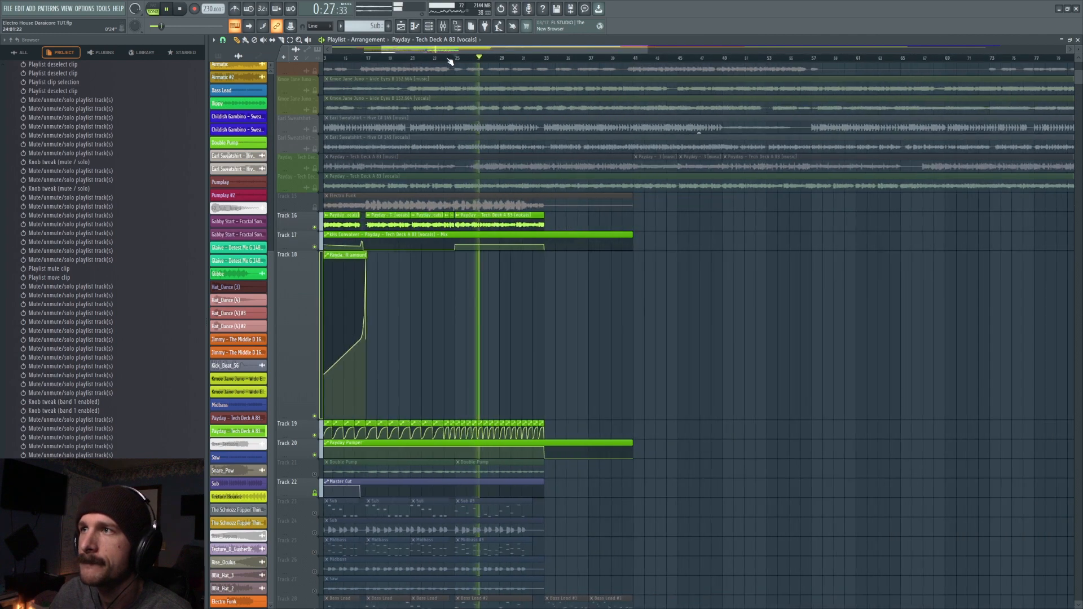
{"action": "scroll", "coordinate": [472, 304], "scroll_direction": "down", "scroll_amount": 2}
{"action": "scroll", "coordinate": [467, 297], "scroll_direction": "up", "scroll_amount": 1}
{"action": "key", "text": "space"}
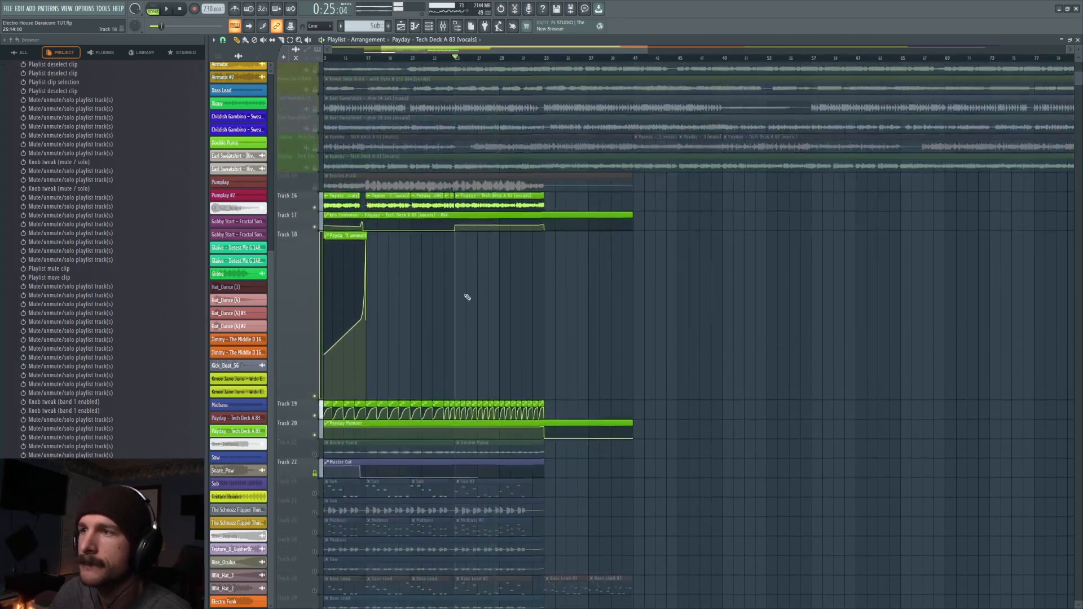
- Unmute the Double Pump track 21, play from bar 9, and check the Payday and Double Pump mixer routing
{"action": "left_click_drag", "start_coordinate": [422, 49], "coordinate": [388, 52]}
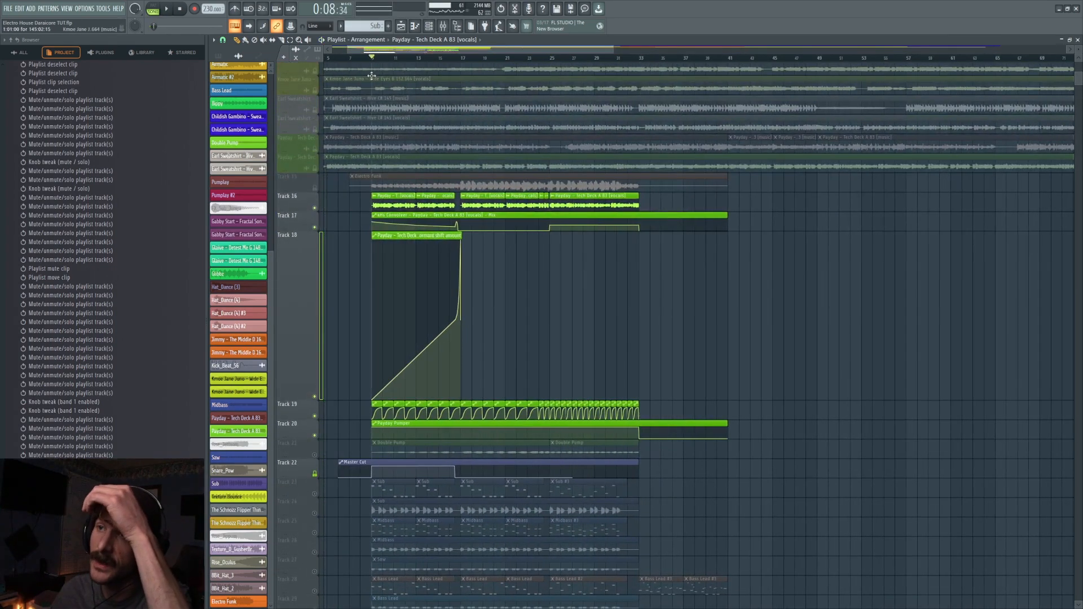
{"action": "left_click", "coordinate": [316, 455]}
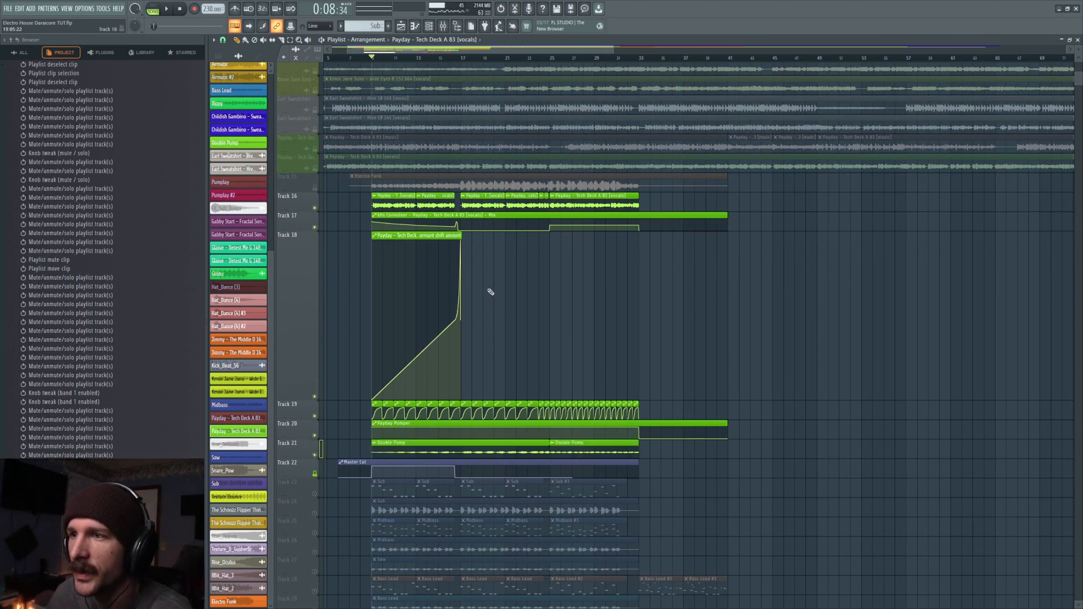
{"action": "double_click", "coordinate": [430, 200]}
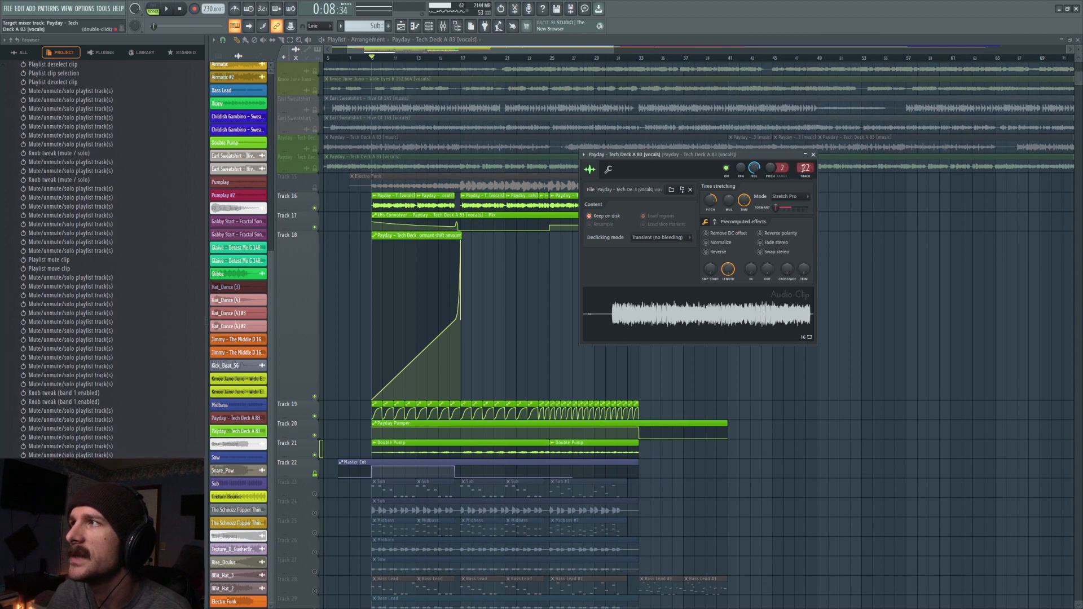
{"action": "double_click", "coordinate": [804, 168]}
{"action": "left_click", "coordinate": [719, 194]}
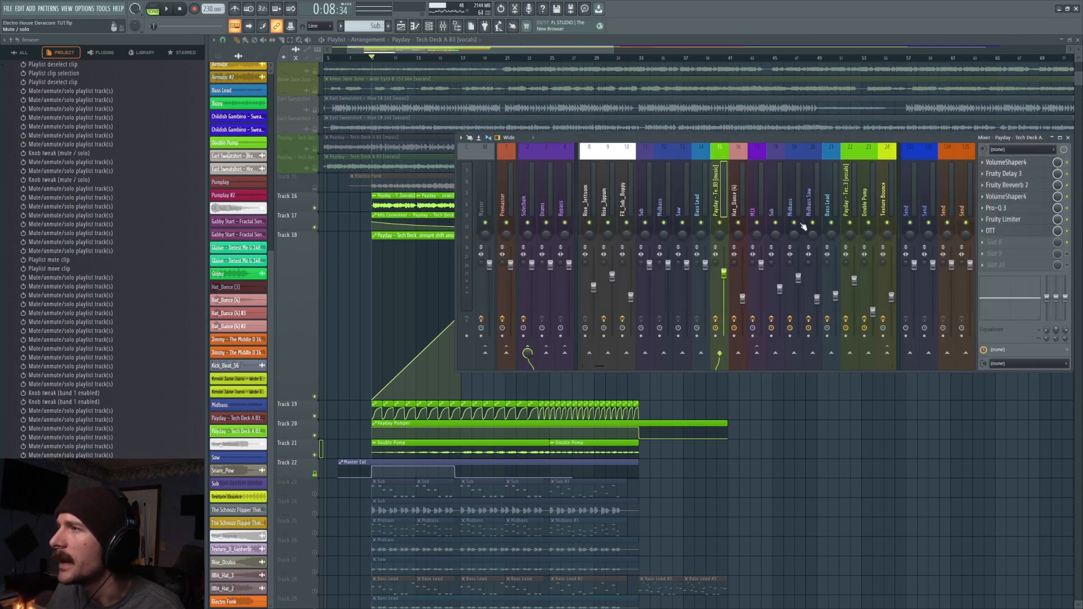
{"action": "key", "text": "space"}
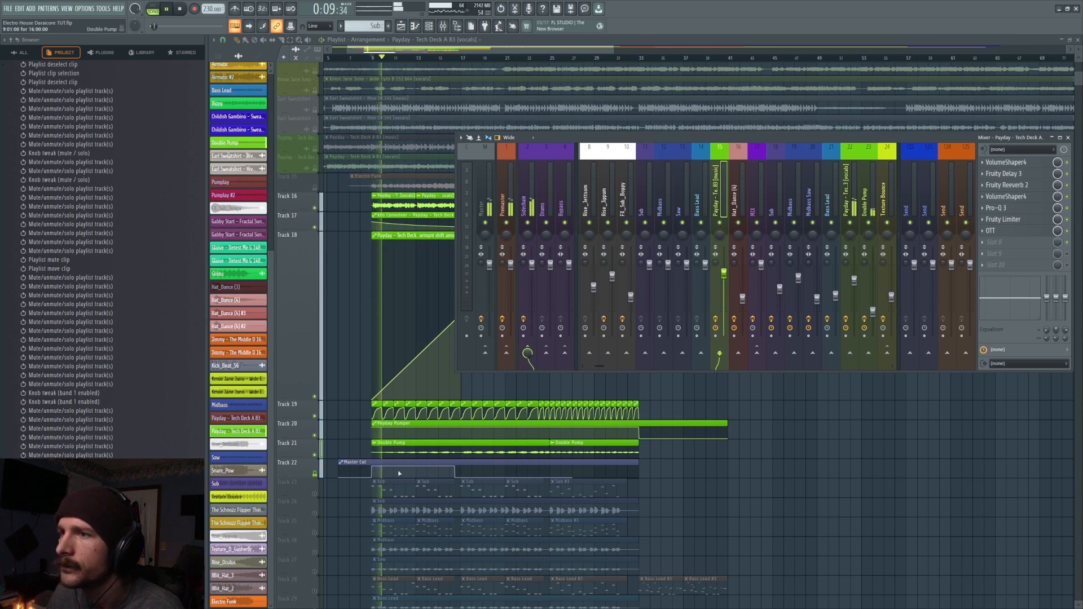
{"action": "key", "text": "space"}
{"action": "double_click", "coordinate": [410, 453]}
{"action": "left_click", "coordinate": [512, 145]}
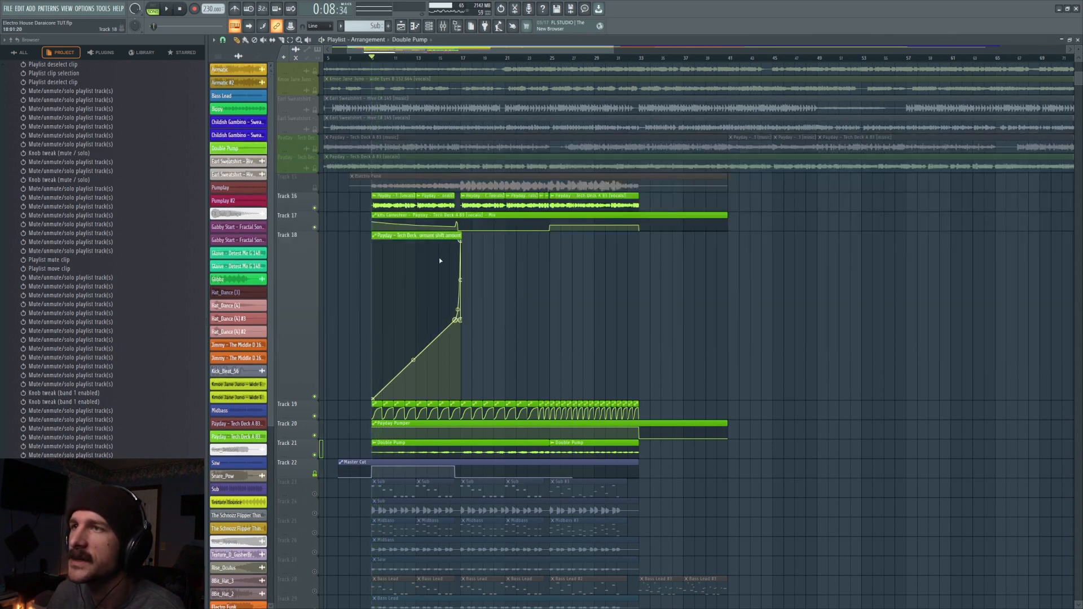
- Mute tracks 17 to 21 and turn tracks 19 and 20 back on alongside the Payday vocals
{"action": "left_click", "coordinate": [316, 228]}
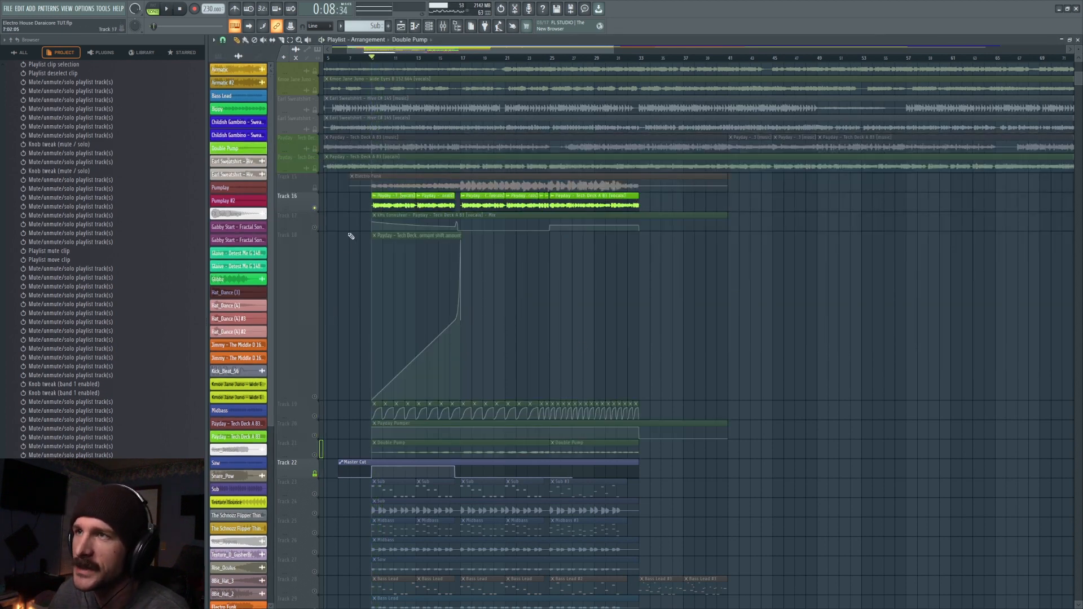
{"action": "left_click", "coordinate": [314, 417]}
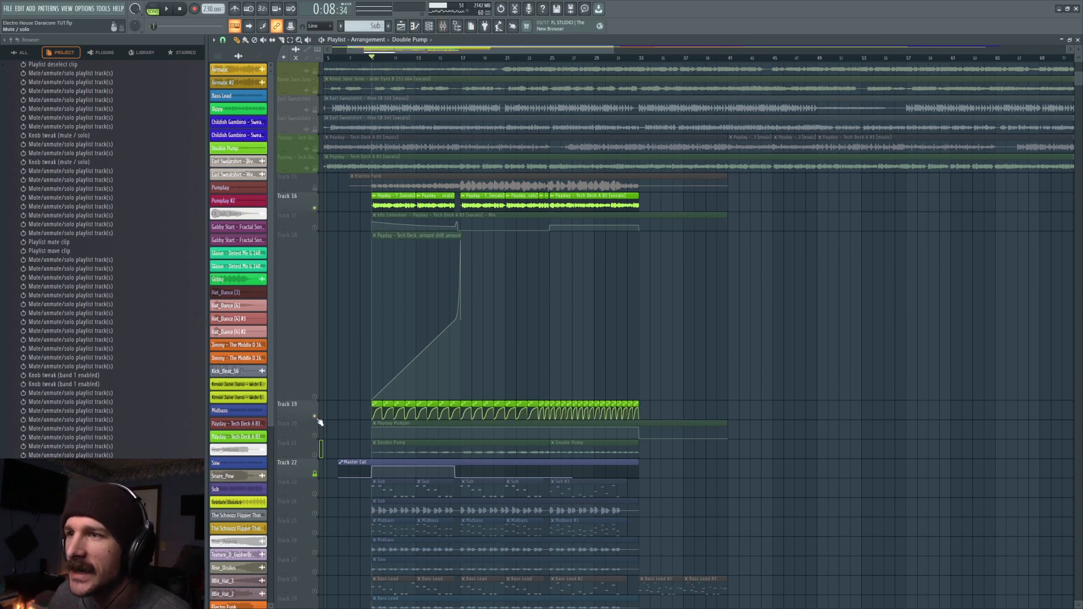
{"action": "left_click", "coordinate": [314, 435]}
{"action": "scroll", "coordinate": [372, 58], "scroll_direction": "up", "scroll_amount": 8}
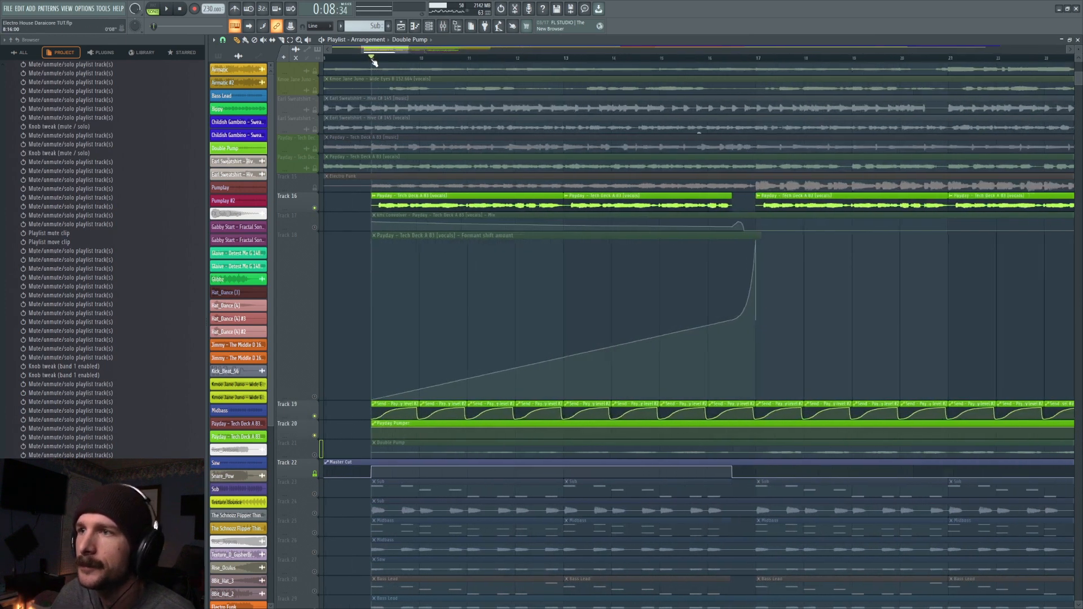
- Open track 19's Dry level automation clip and play from bar 9 after toggling the Payday vocals' Fruity send
{"action": "double_click", "coordinate": [435, 402]}
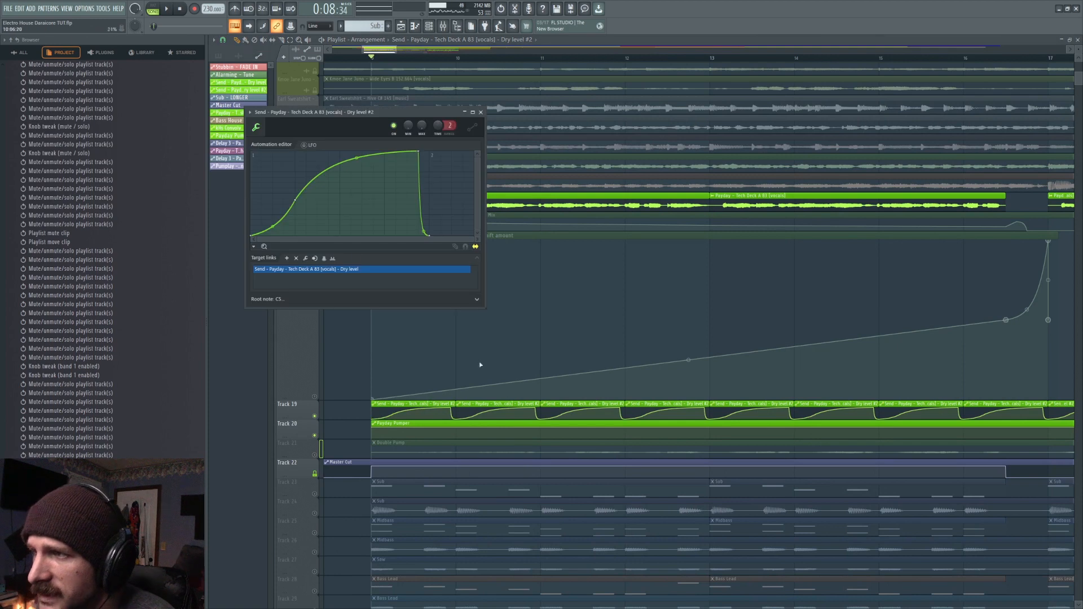
{"action": "left_click", "coordinate": [444, 27]}
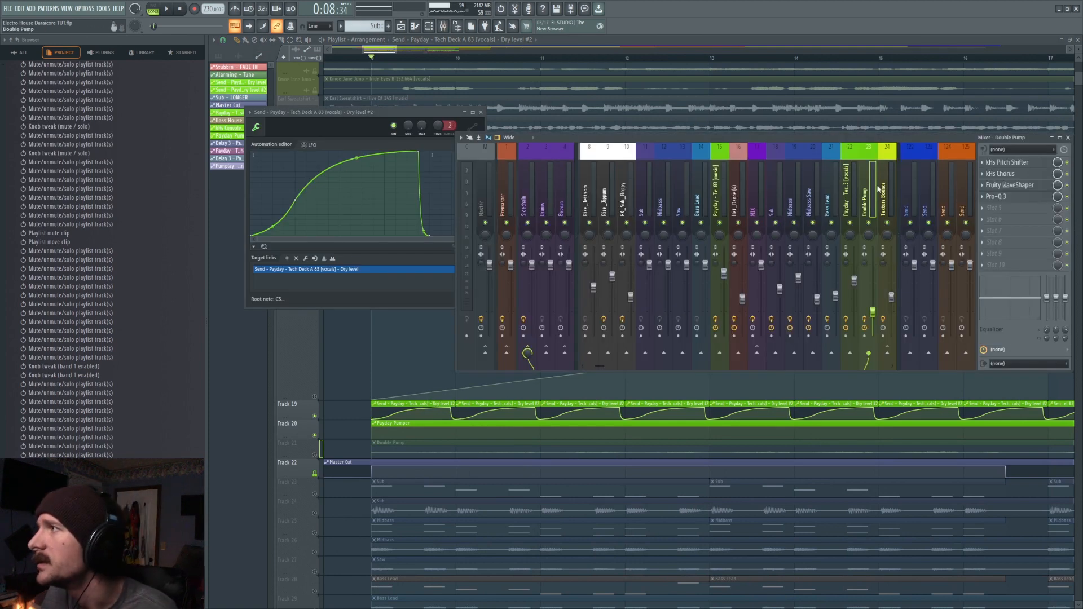
{"action": "scroll", "coordinate": [878, 189], "scroll_direction": "right", "scroll_amount": 5}
{"action": "left_click", "coordinate": [685, 191]}
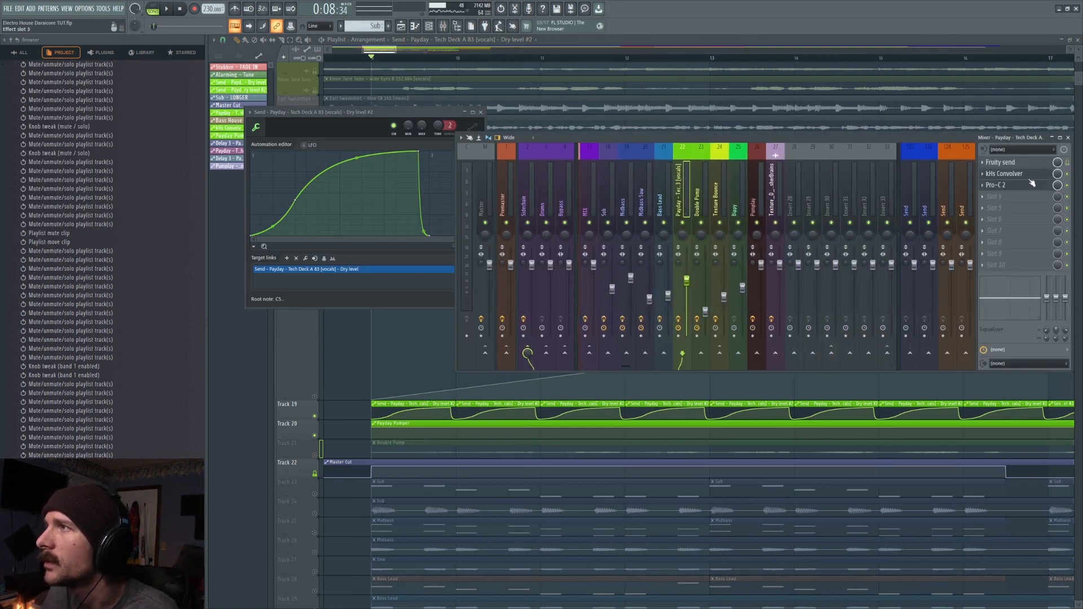
{"action": "left_click", "coordinate": [1069, 162]}
{"action": "key", "text": "space"}
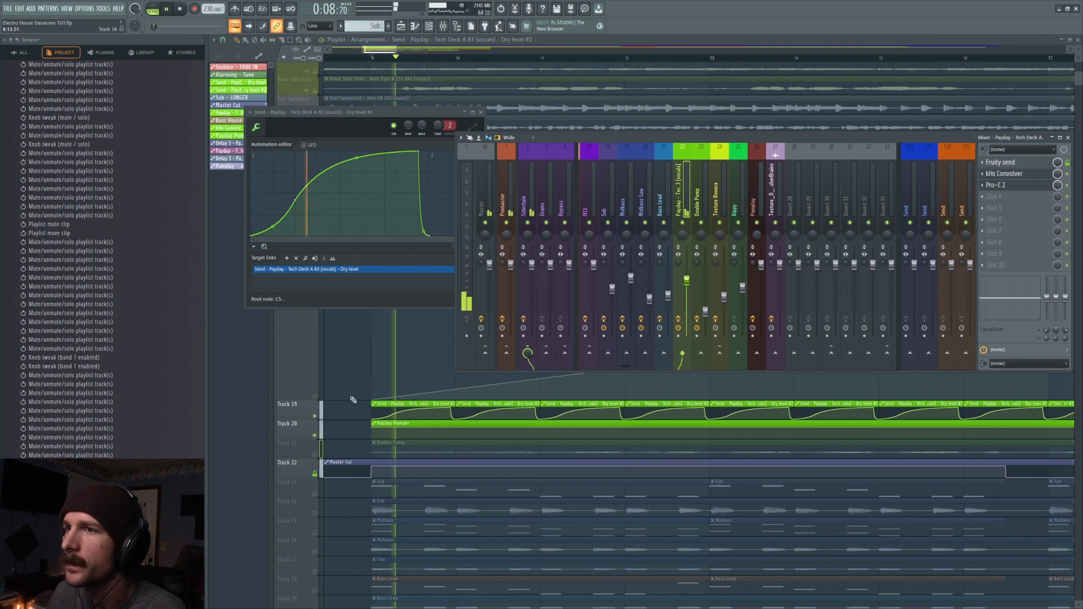
- Unmute the formant shift automation on track 18
{"action": "left_click", "coordinate": [315, 397]}
{"action": "scroll", "coordinate": [316, 395], "scroll_direction": "up", "scroll_amount": 2}
{"action": "scroll", "coordinate": [425, 67], "scroll_direction": "down", "scroll_amount": 6}
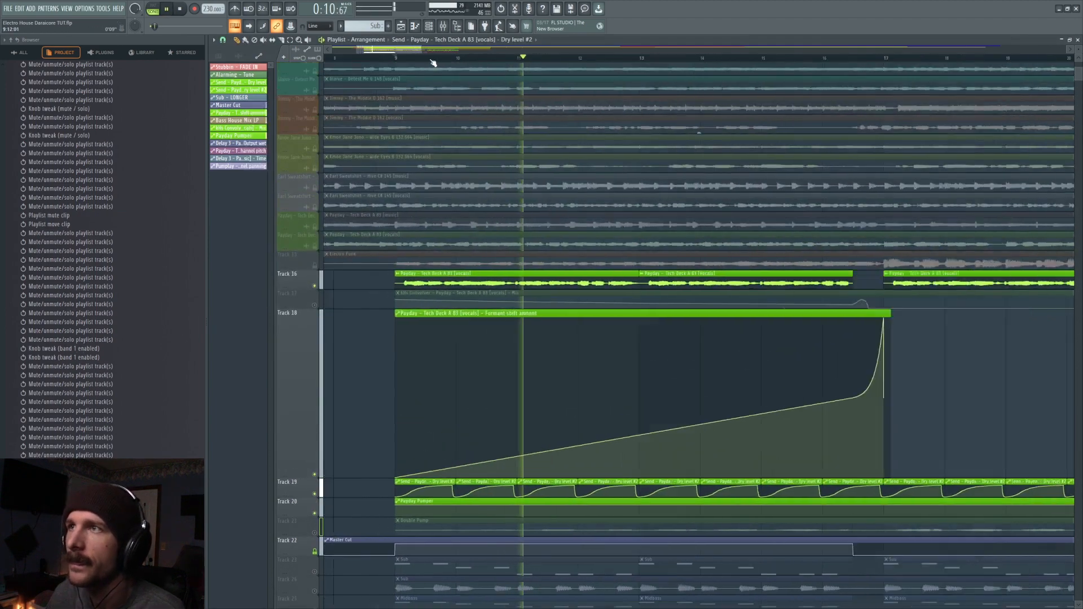
- Unmute the kHs Convolver mix automation on track 17 and play the Payday vocals from bar 25
{"action": "left_click", "coordinate": [314, 306]}
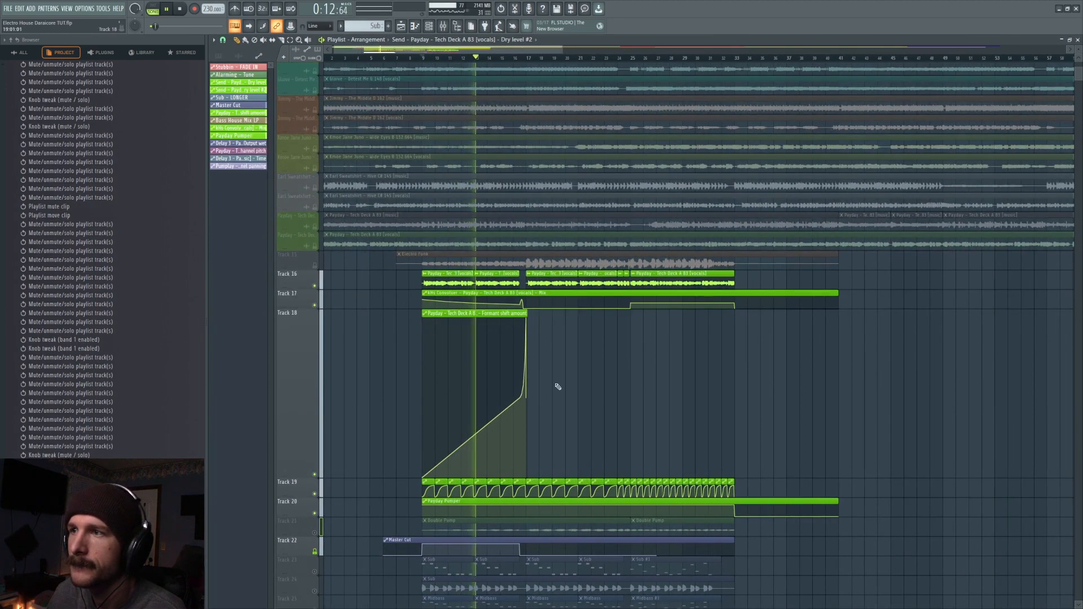
{"action": "scroll", "coordinate": [559, 382], "scroll_direction": "down", "scroll_amount": 2}
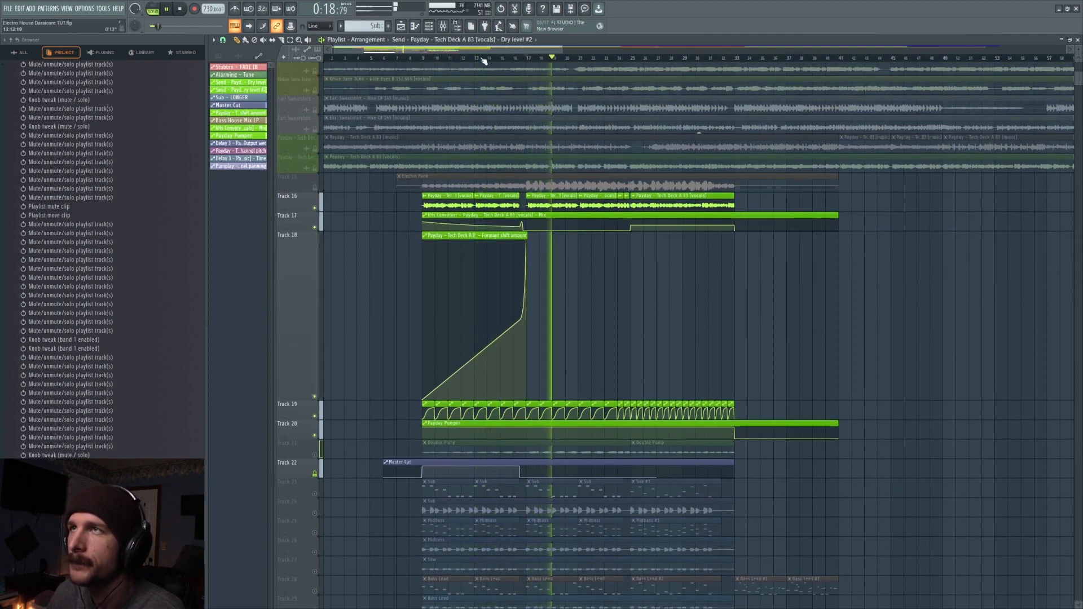
{"action": "key", "text": "space"}
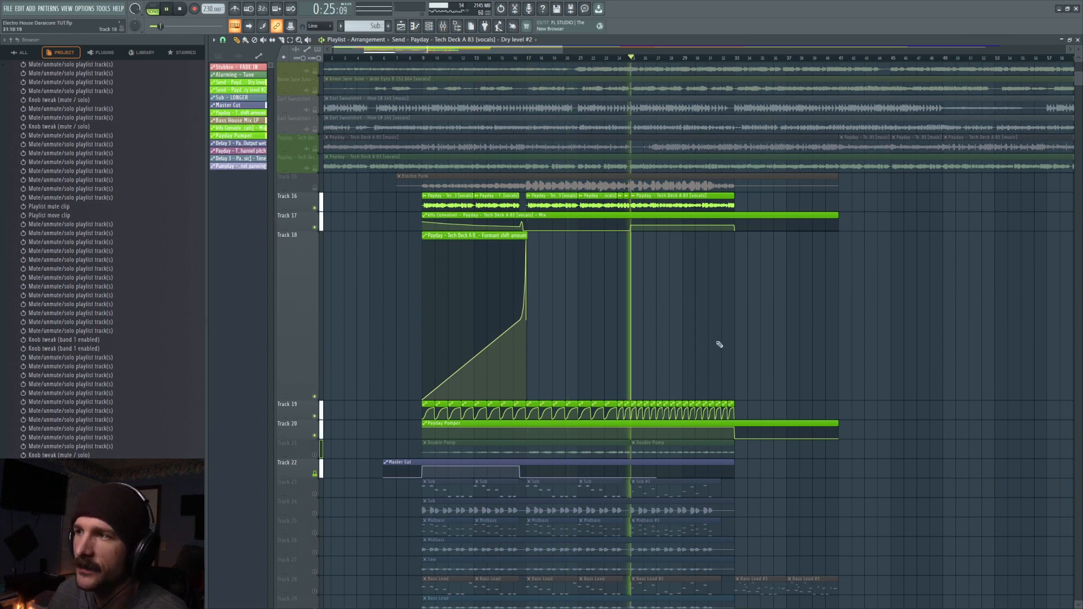
{"action": "key", "text": "space"}
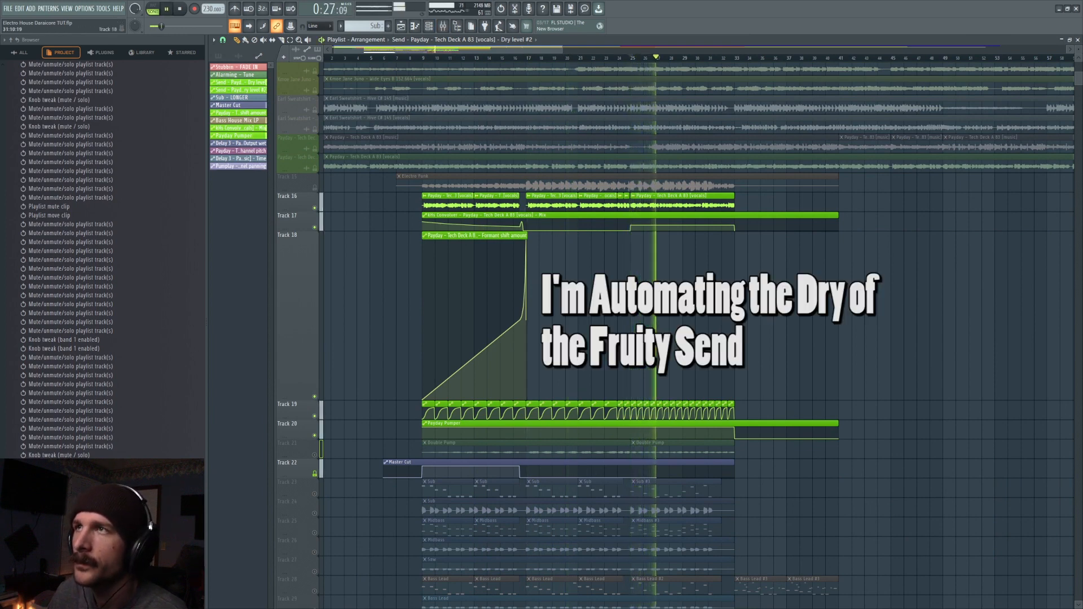
- Stop playback and toggle the Fruity send on the Payday vocals' mixer track
{"action": "left_click", "coordinate": [443, 26]}
{"action": "key", "text": "space"}
{"action": "left_click", "coordinate": [1066, 163]}
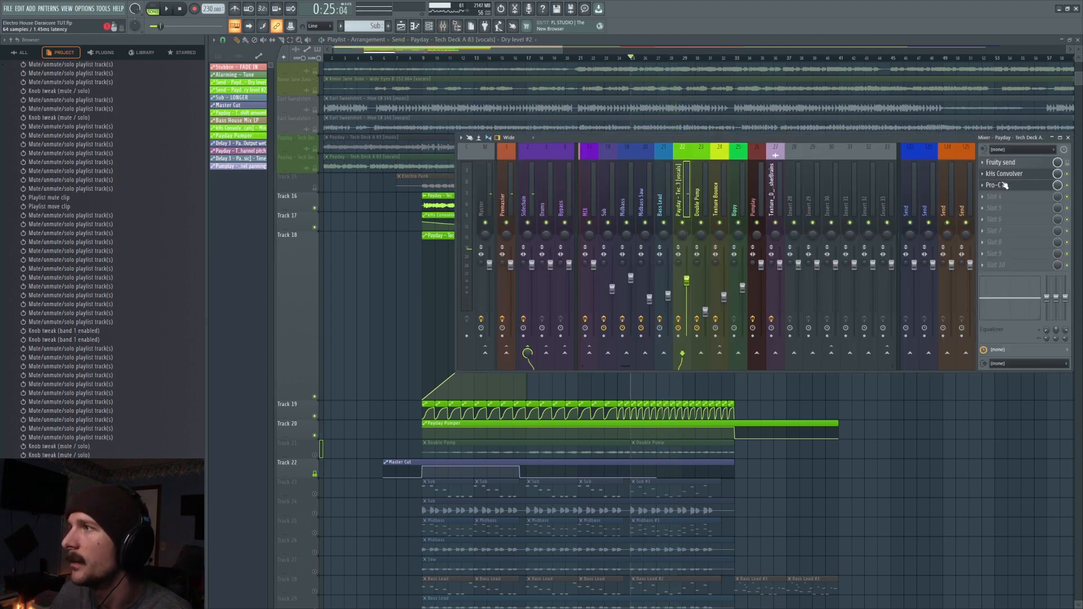
- Close the mixer, solo the Double Pump track 21 and place the playhead at bar 9
{"action": "right_click", "coordinate": [1011, 479]}
{"action": "left_click", "coordinate": [314, 455]}
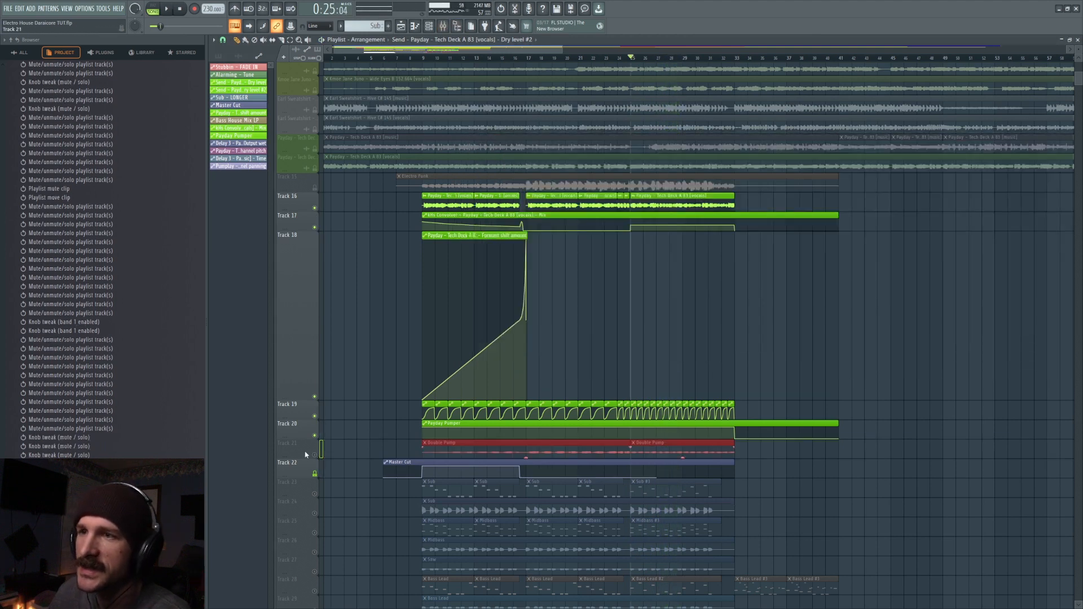
{"action": "left_click", "coordinate": [314, 455], "text": "ctrl"}
{"action": "left_click", "coordinate": [427, 53]}
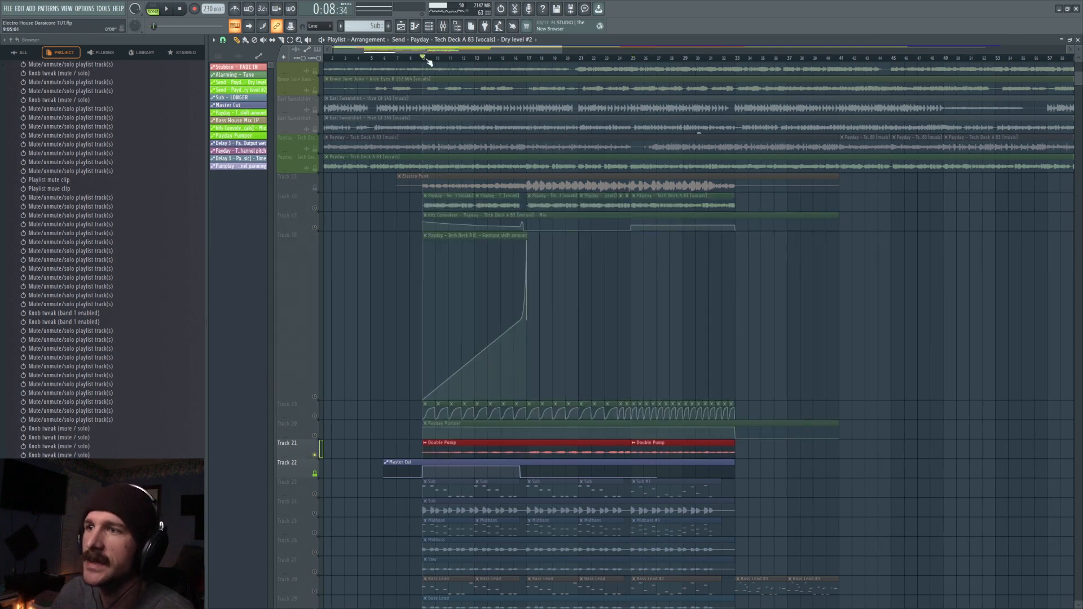
- Check the Double Pump mixer track's effect chain and the clip's channel settings
{"action": "scroll", "coordinate": [394, 259], "scroll_direction": "down", "scroll_amount": 5}
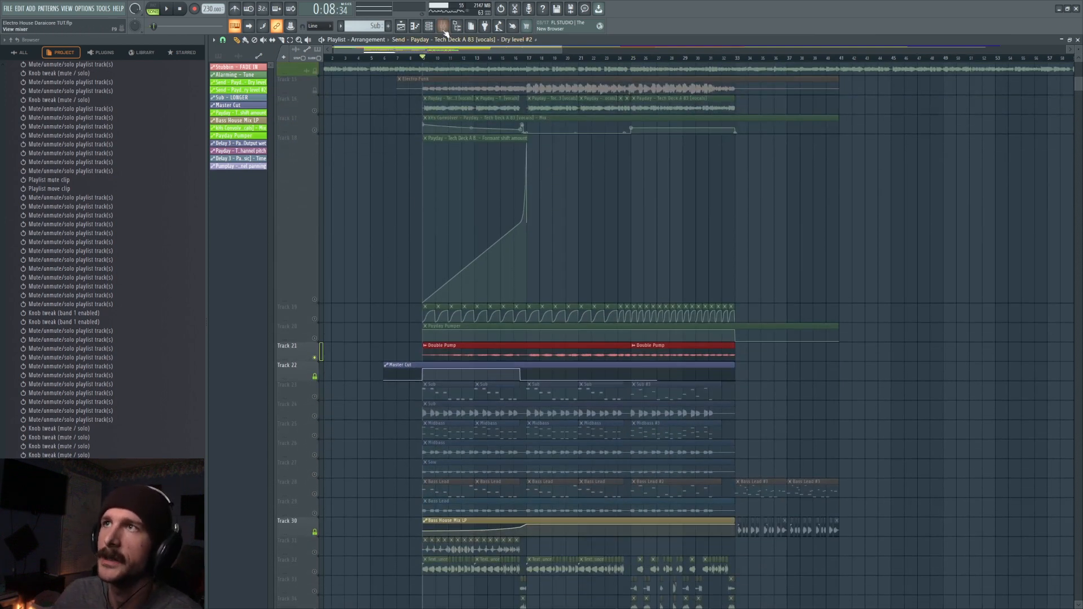
{"action": "left_click", "coordinate": [443, 27]}
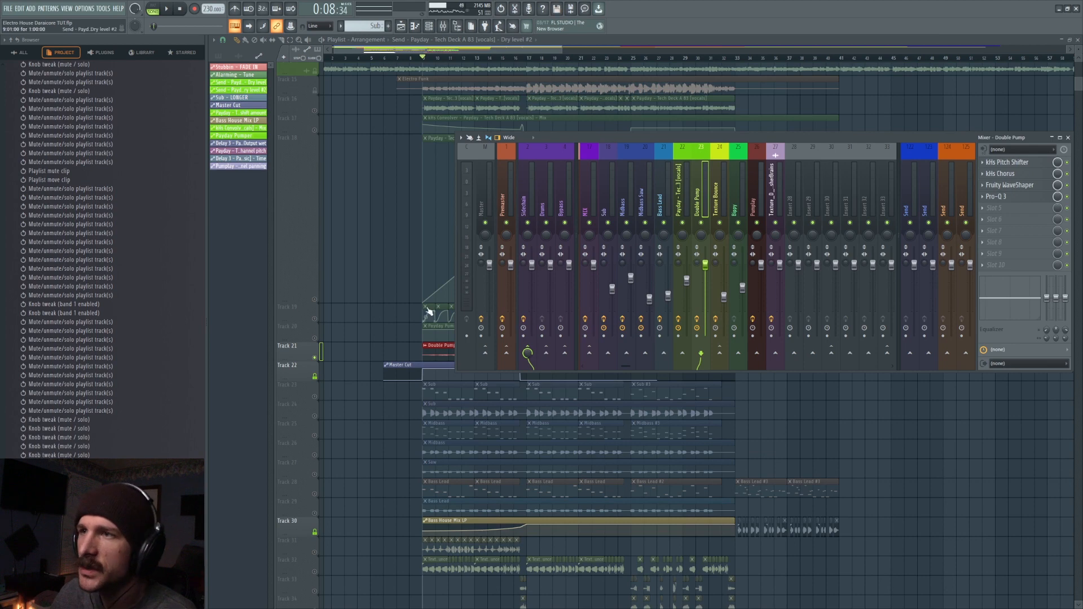
{"action": "left_click", "coordinate": [428, 311]}
{"action": "double_click", "coordinate": [450, 350]}
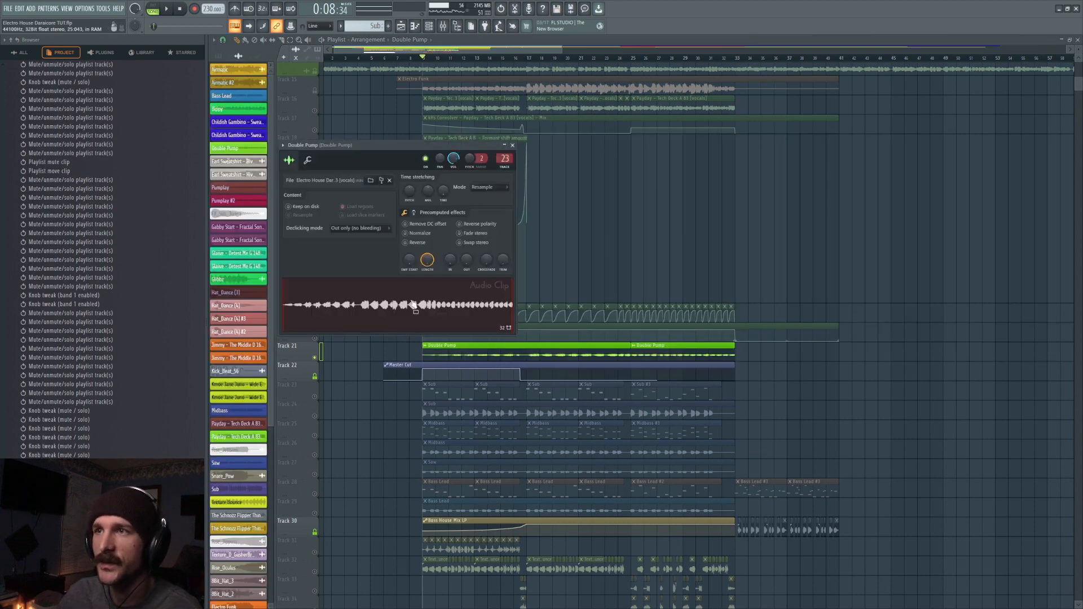
{"action": "key", "text": "Escape"}
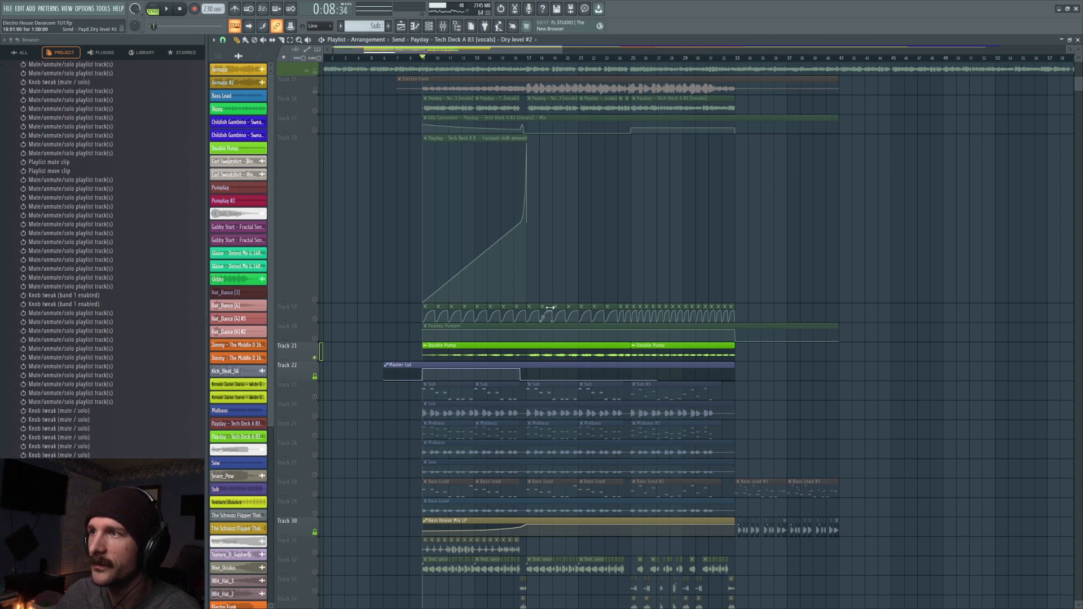
- Check track 19's Dry level automation, and set the Dry level of the Payday vocals' Fruity send to 100%
{"action": "double_click", "coordinate": [549, 307]}
{"action": "key", "text": "Escape"}
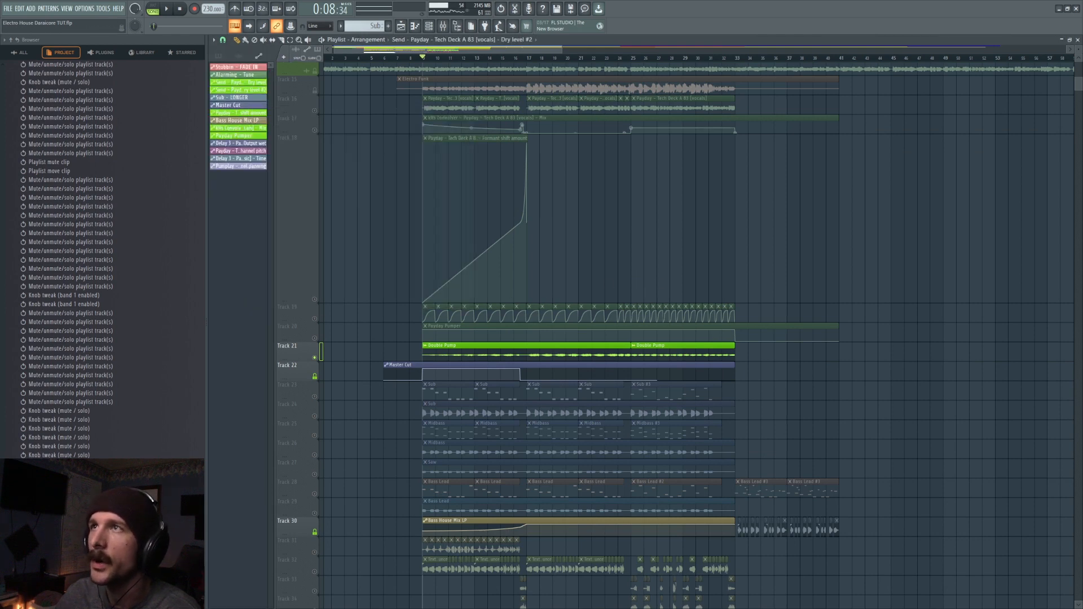
{"action": "left_click", "coordinate": [445, 29]}
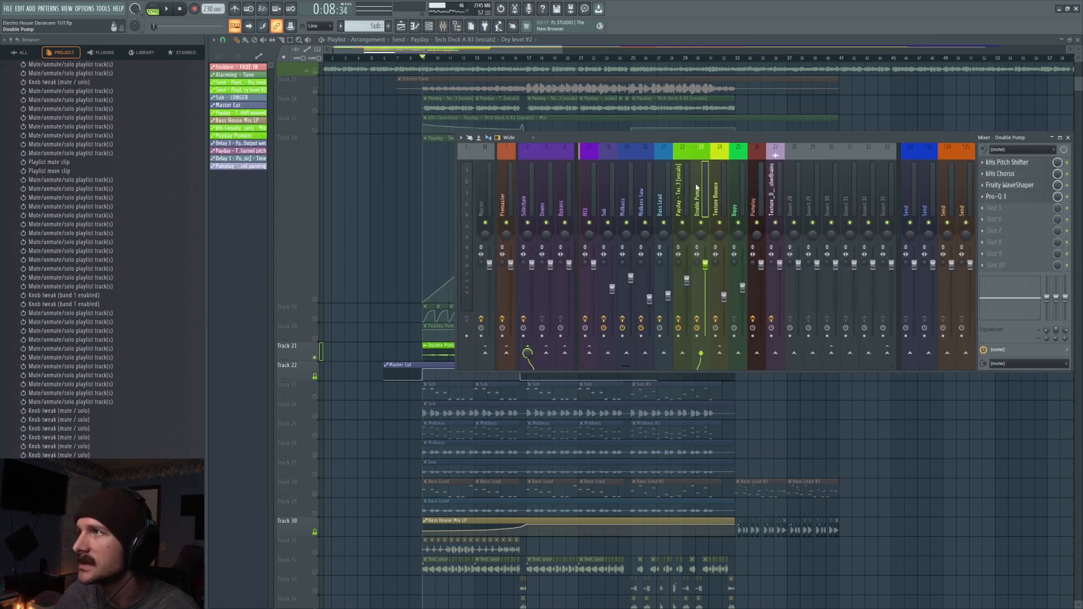
{"action": "left_click", "coordinate": [679, 192]}
{"action": "left_click", "coordinate": [1002, 163]}
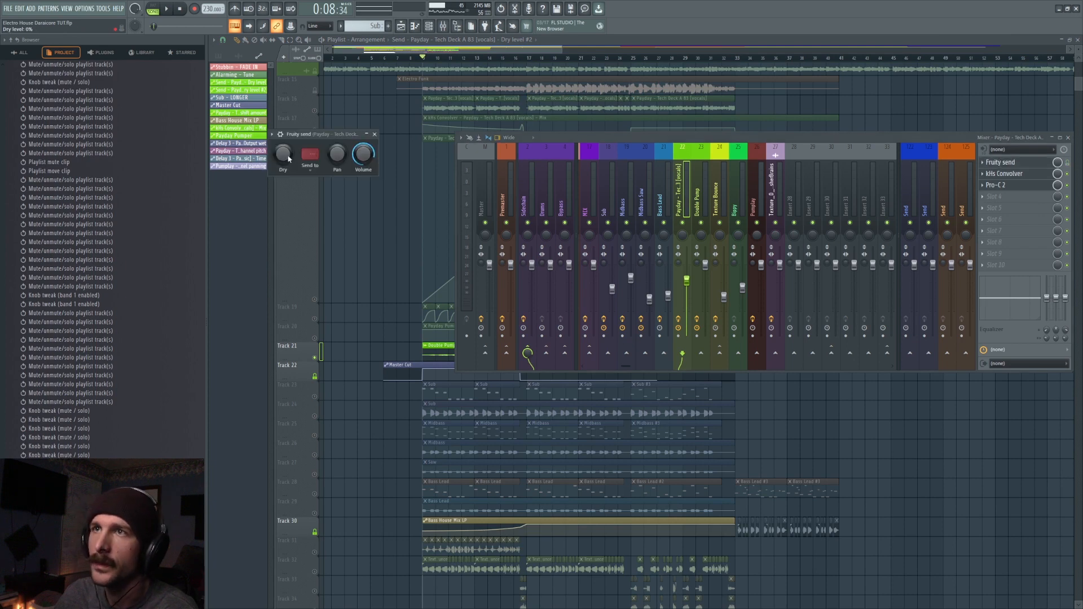
{"action": "left_click_drag", "start_coordinate": [282, 158], "coordinate": [282, 156]}
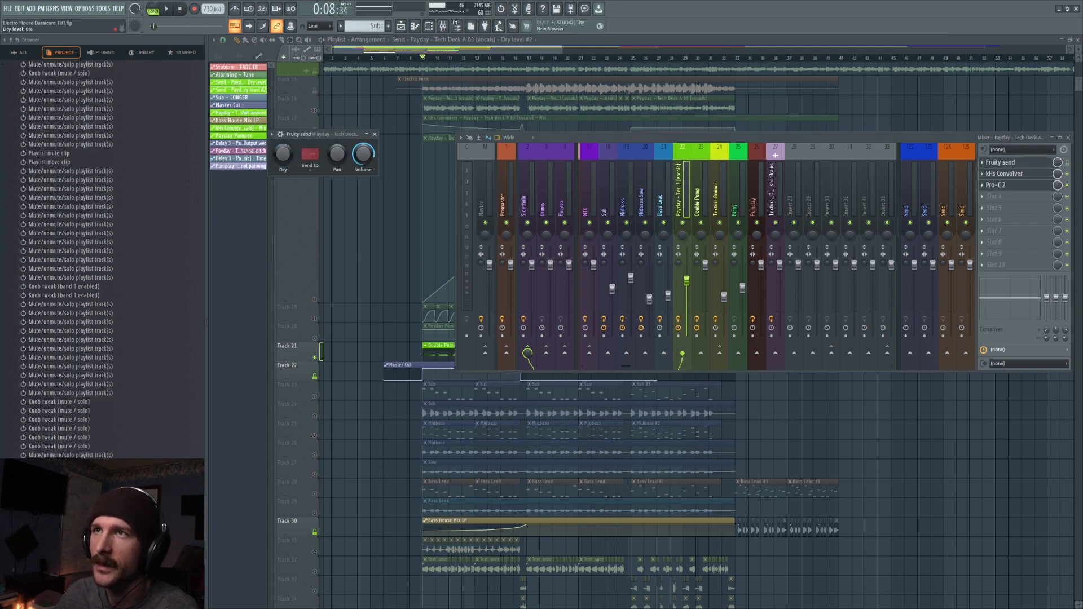
{"action": "right_click", "coordinate": [287, 162]}
{"action": "left_click", "coordinate": [299, 166]}
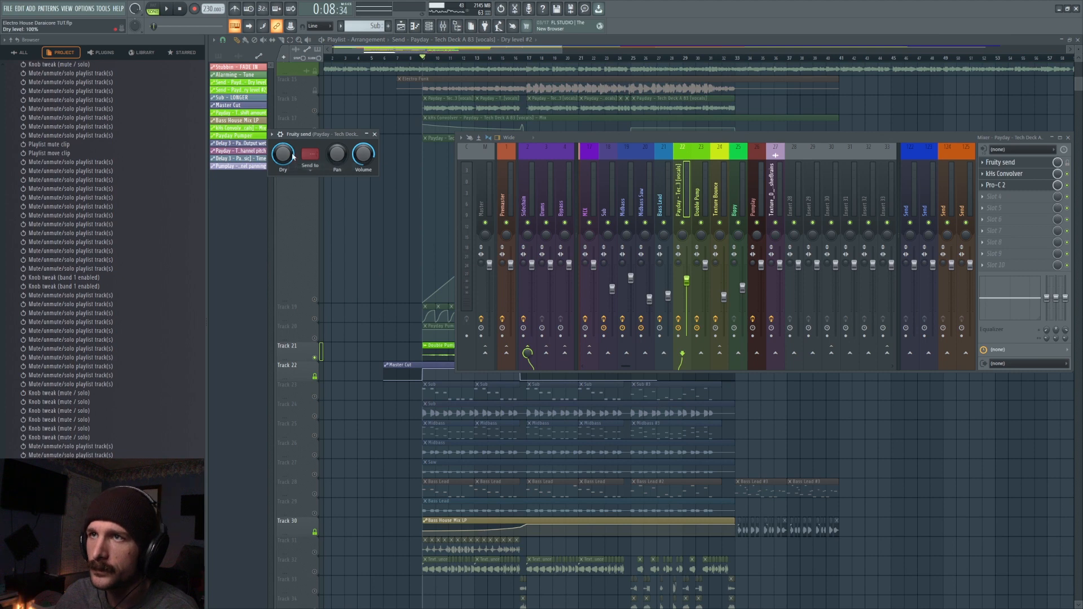
- Reopen the Double Pump clip's settings and open the kHs Pitch Shifter on its mixer track
{"action": "left_click", "coordinate": [443, 334]}
{"action": "double_click", "coordinate": [494, 354]}
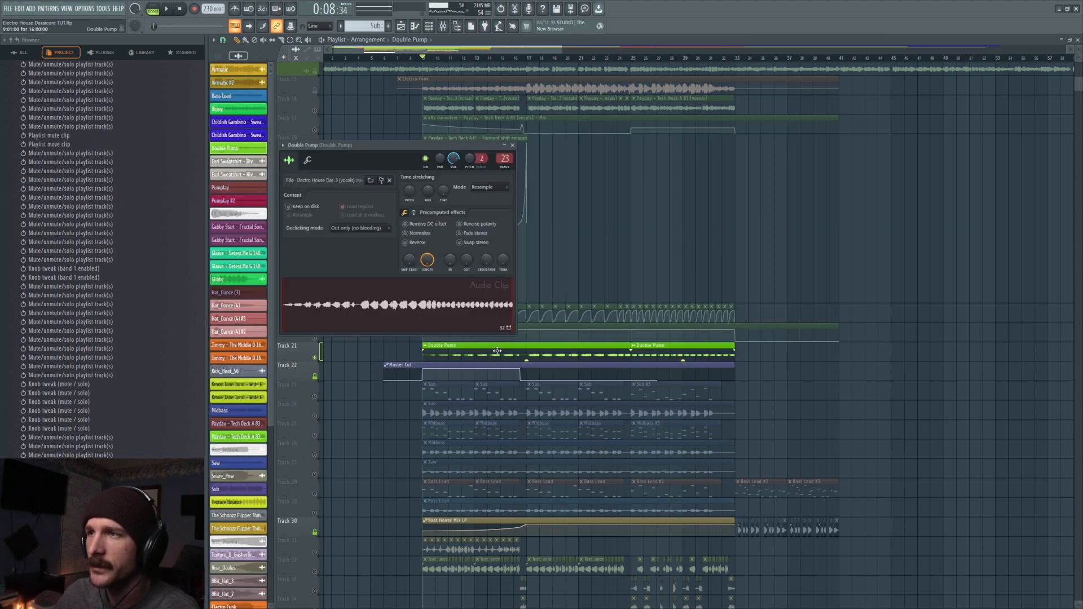
{"action": "left_click", "coordinate": [444, 27]}
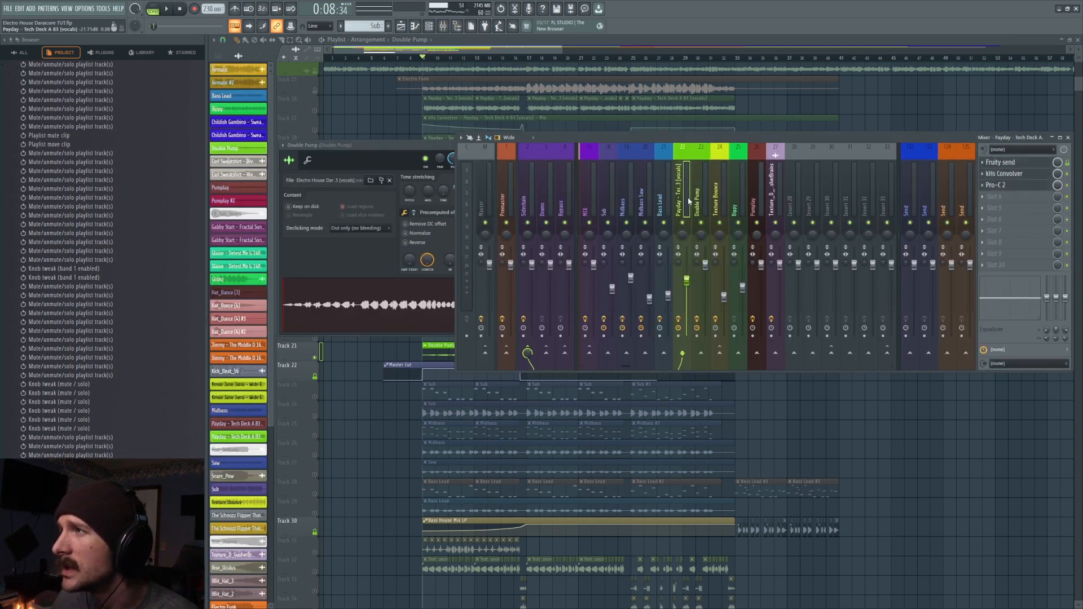
{"action": "left_click", "coordinate": [1026, 161]}
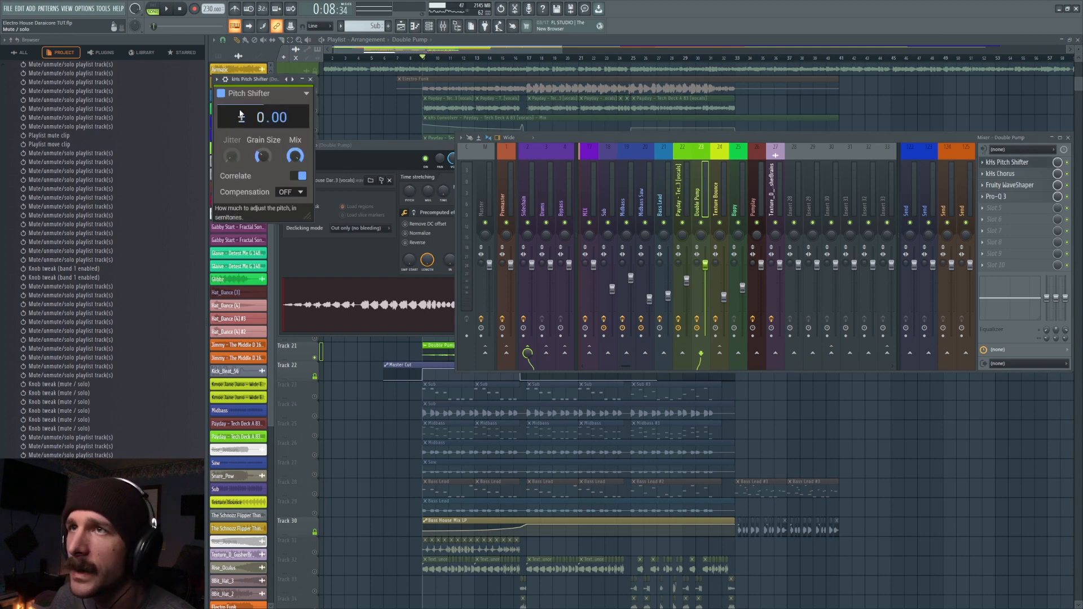
- Toggle the Fruity WaveShaper and Pitch Shifter on the Double Pump track while auditioning it from bar 9
{"action": "left_click", "coordinate": [1067, 185]}
{"action": "key", "text": "space"}
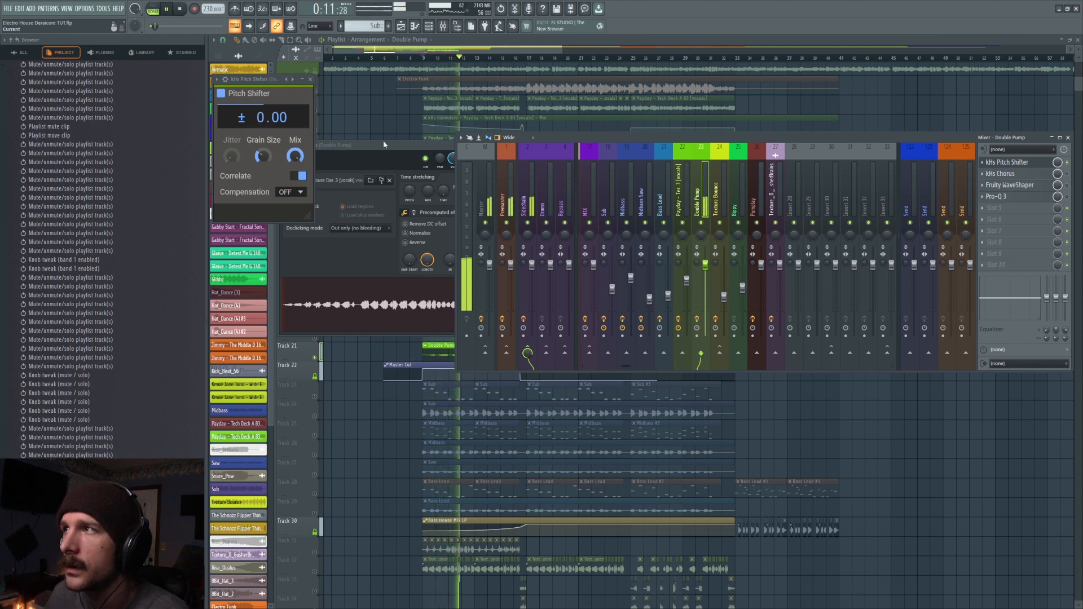
{"action": "key", "text": "space"}
{"action": "left_click", "coordinate": [1067, 163]}
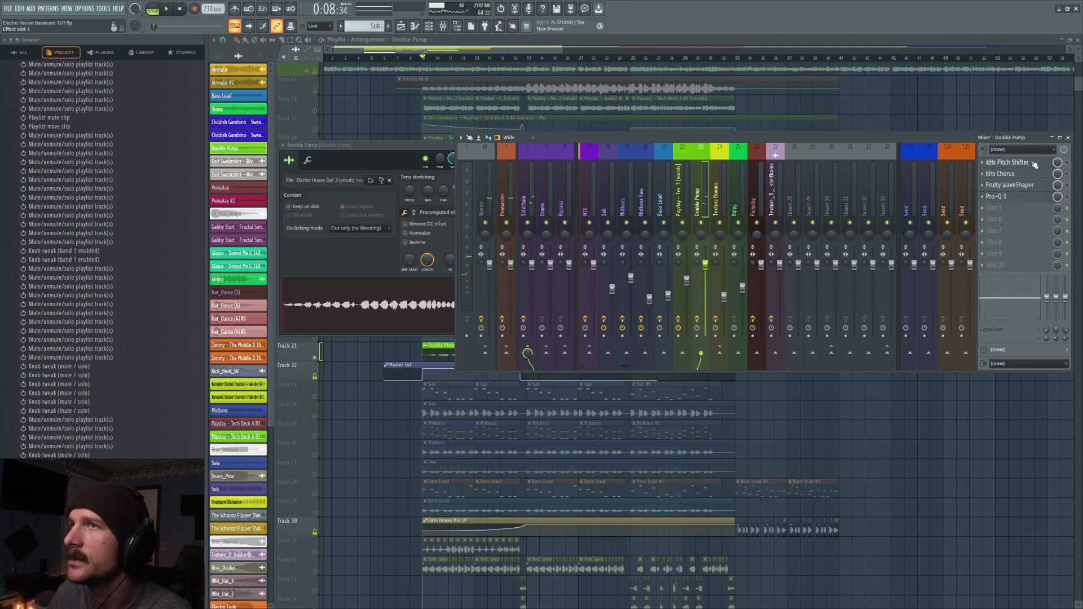
- Try the Pitch Shifter at +12.00 semitones and audition Double Pump from bar 9 with the effect toggled
{"action": "left_click_drag", "start_coordinate": [252, 81], "coordinate": [498, 187]}
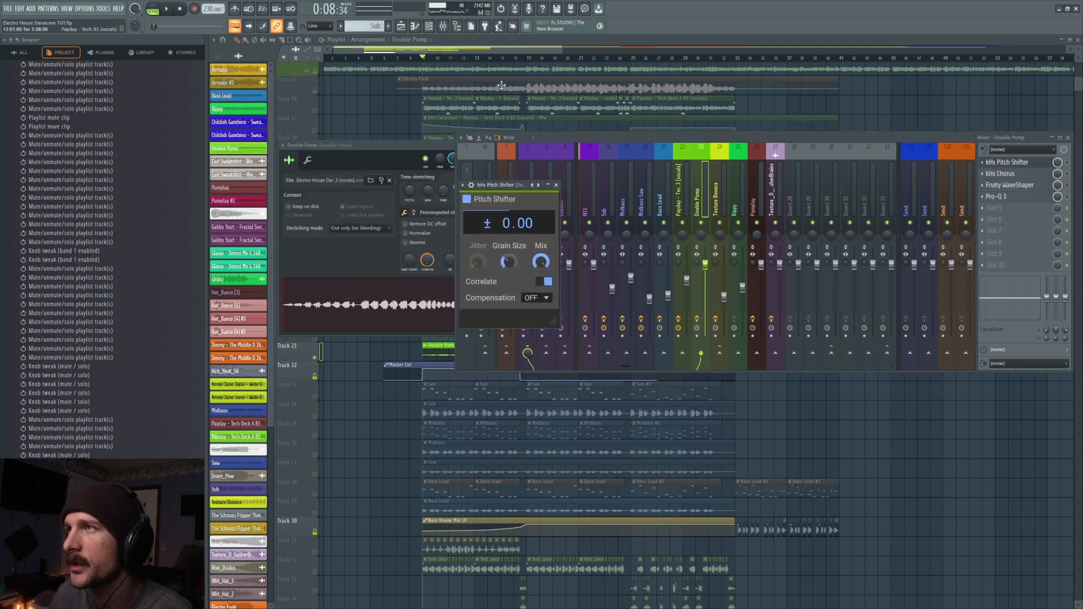
{"action": "left_click_drag", "start_coordinate": [530, 258], "coordinate": [530, 304]}
{"action": "left_click_drag", "start_coordinate": [508, 224], "coordinate": [508, 199]}
{"action": "key", "text": "space"}
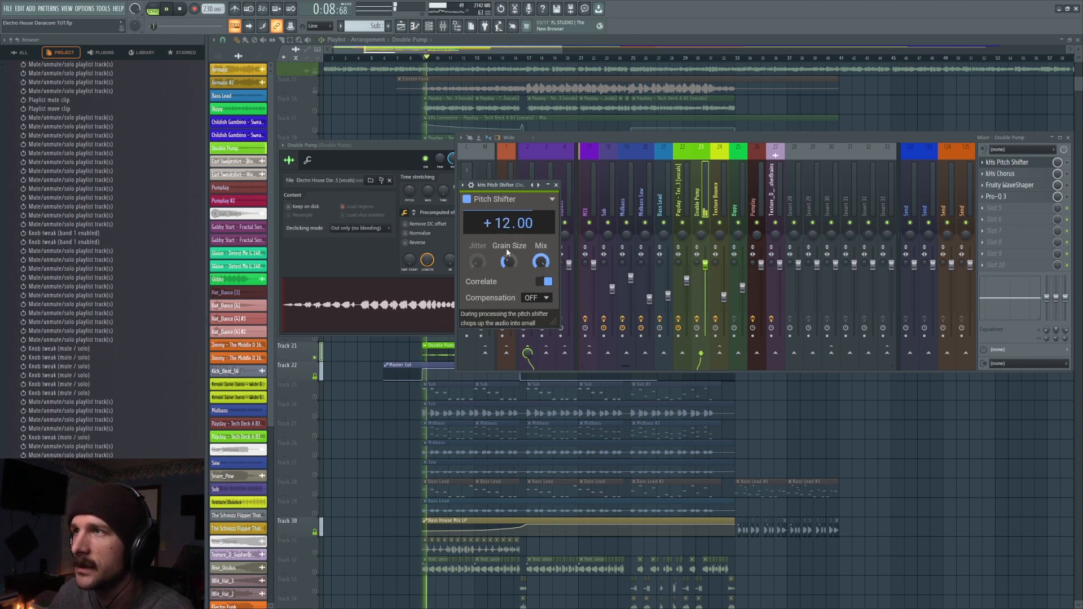
{"action": "left_click", "coordinate": [1066, 162]}
{"action": "left_click", "coordinate": [1021, 163]}
{"action": "left_click", "coordinate": [1017, 164]}
{"action": "key", "text": "space"}
- Reset the Pitch Shifter's pitch to 0.00, set its Mix to 100% and play from bar 17
{"action": "double_click", "coordinate": [512, 225]}
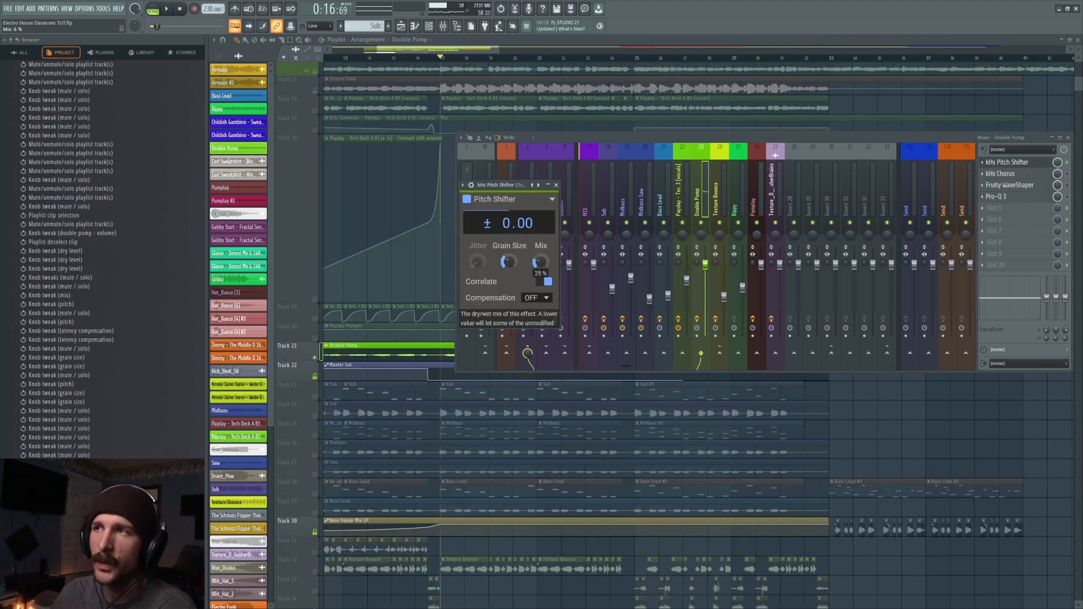
{"action": "left_click_drag", "start_coordinate": [538, 261], "coordinate": [538, 226]}
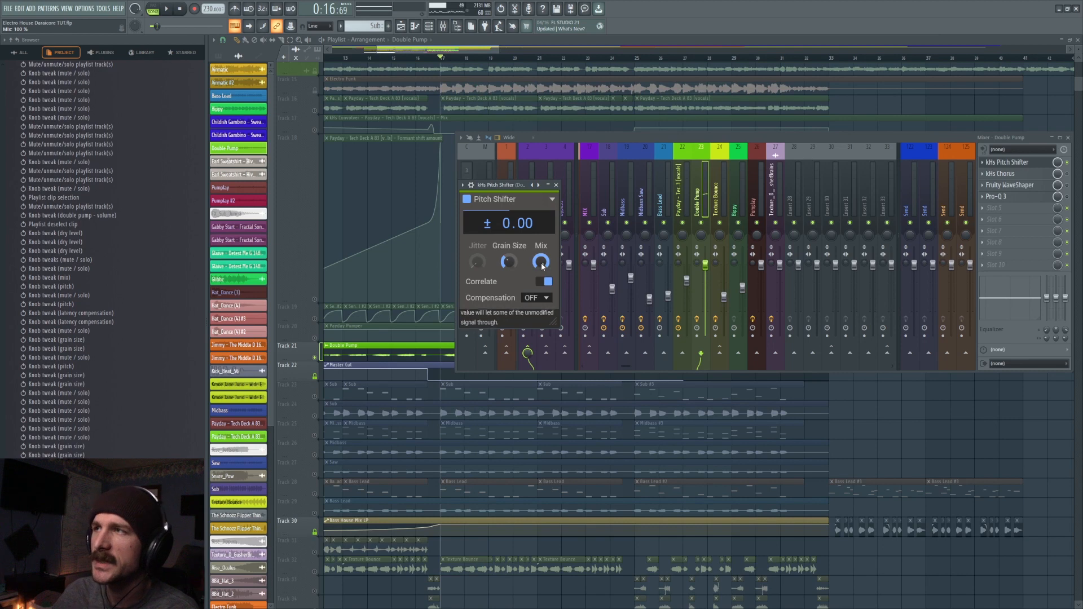
{"action": "key", "text": "space"}
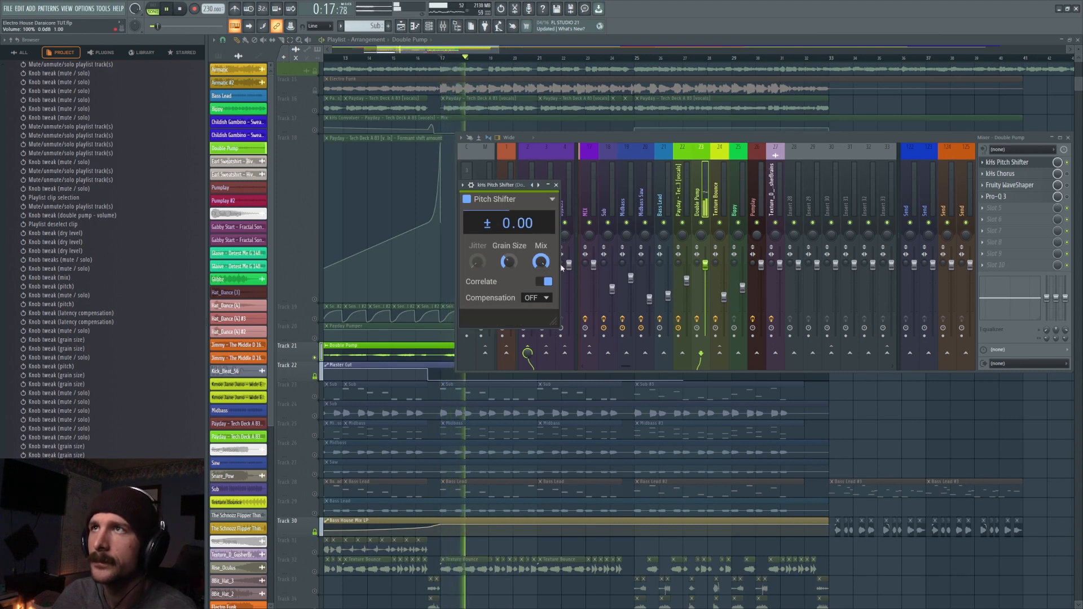
{"action": "key", "text": "space"}
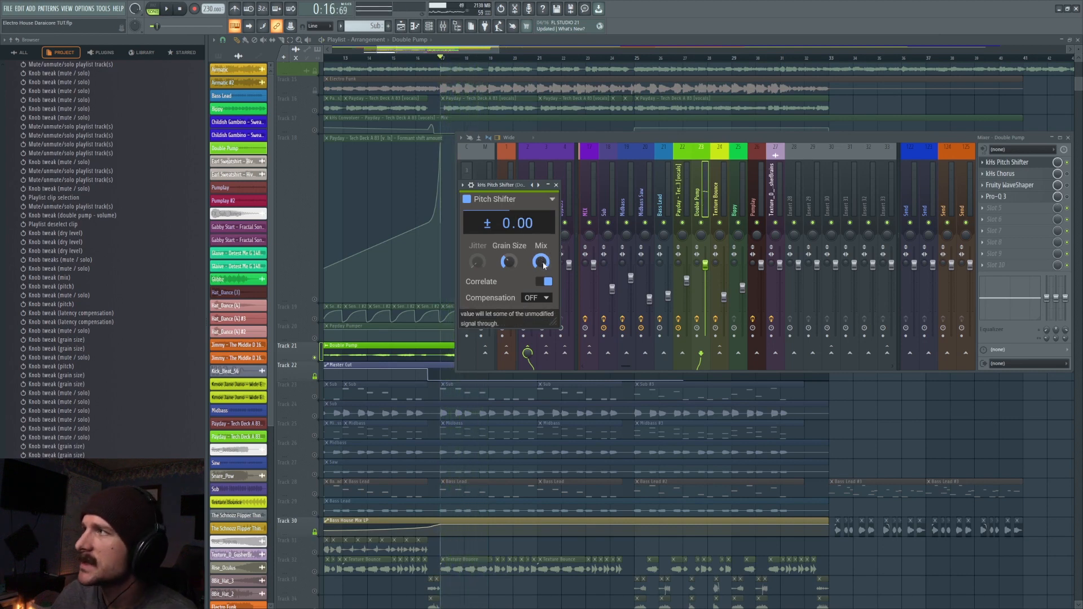
- Try the Pitch Shifter at about 51% Mix and play from bar 17
{"action": "left_click_drag", "start_coordinate": [539, 261], "coordinate": [540, 289]}
{"action": "key", "text": "space"}
{"action": "key", "text": "space"}
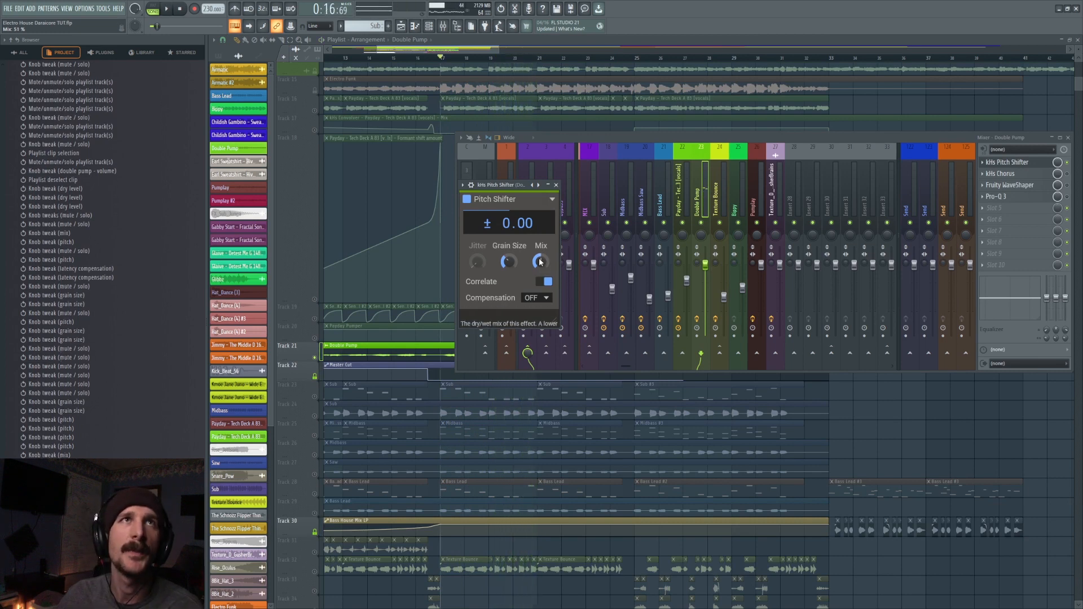
- Show the spectrogram during playback from bar 17, then return the Pitch Shifter's Mix to 100% and play again
{"action": "left_click_drag", "start_coordinate": [683, 212], "coordinate": [714, 207]}
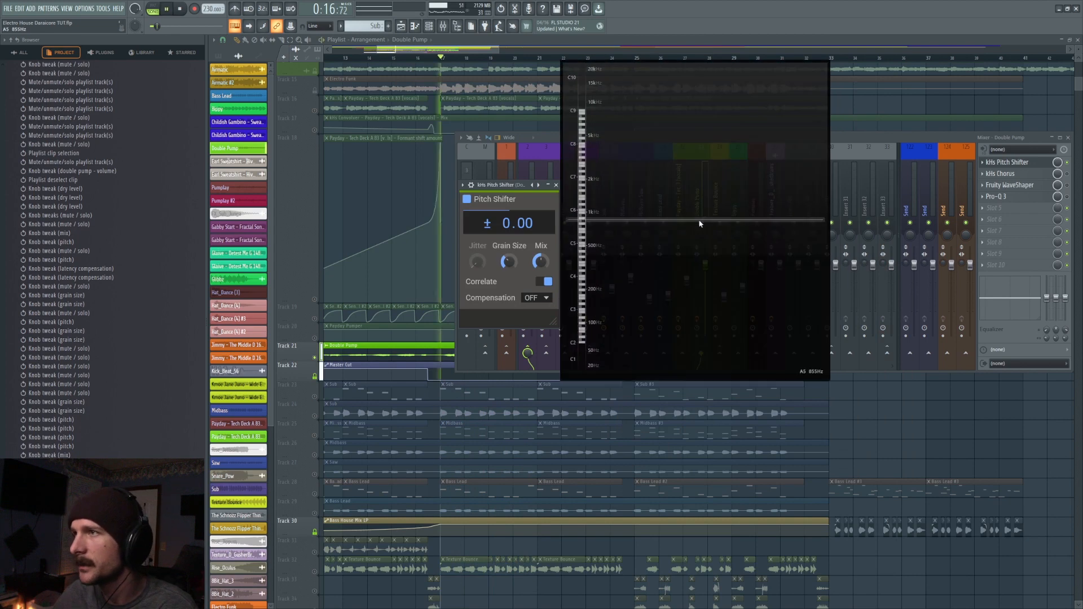
{"action": "key", "text": "space"}
{"action": "key", "text": "space"}
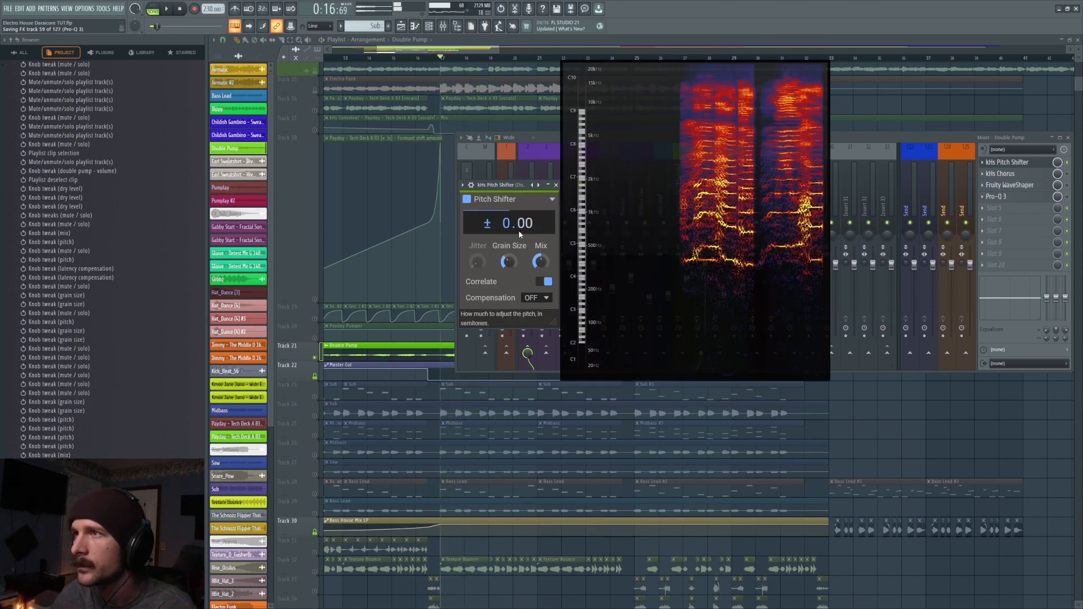
{"action": "double_click", "coordinate": [541, 262]}
{"action": "key", "text": "space"}
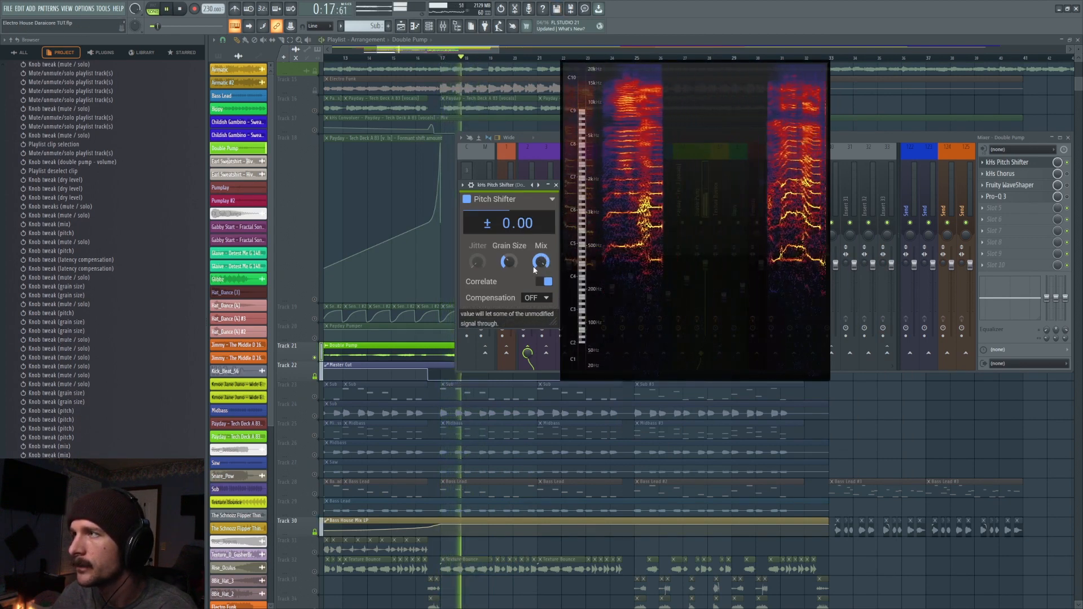
- Lower the Pitch Shifter's Mix for playback from bar 17 and raise it back to 100%
{"action": "key", "text": "space"}
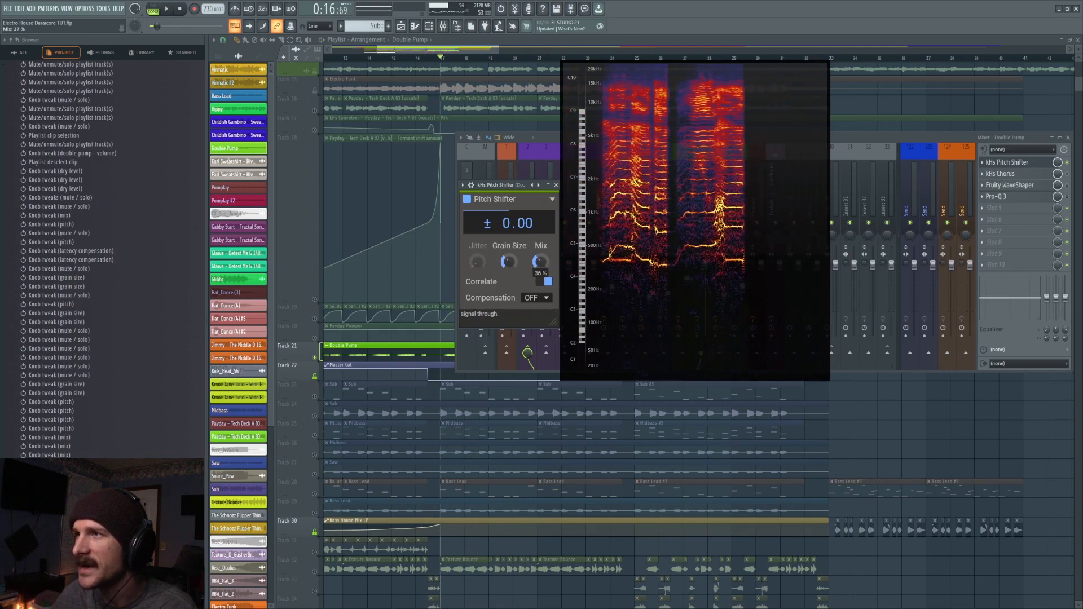
{"action": "left_click_drag", "start_coordinate": [537, 264], "coordinate": [538, 332]}
{"action": "key", "text": "space"}
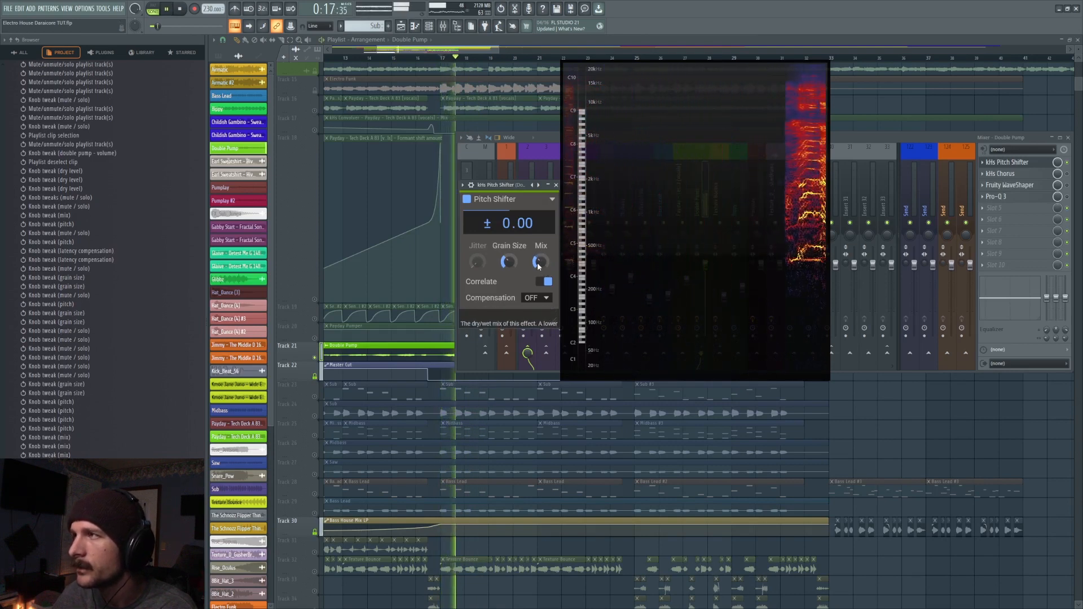
{"action": "left_click_drag", "start_coordinate": [537, 266], "coordinate": [539, 203]}
{"action": "key", "text": "space"}
- Unmute the Payday vocals track 16 and convolver automation track 17, and play them with Double Pump from bar 17
{"action": "left_click_drag", "start_coordinate": [706, 269], "coordinate": [384, 1]}
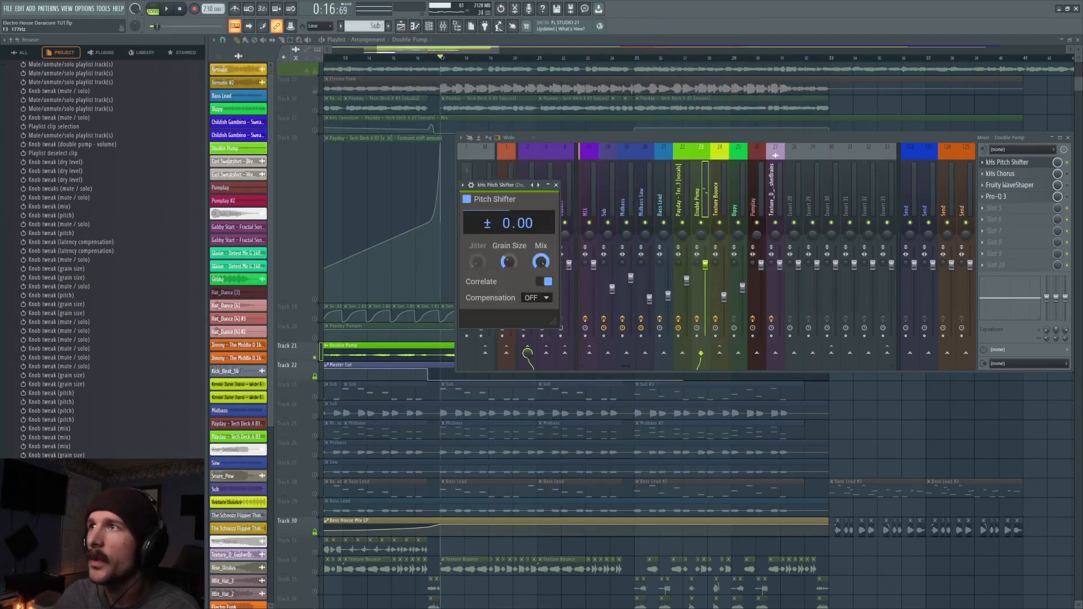
{"action": "left_click", "coordinate": [315, 110]}
{"action": "left_click", "coordinate": [315, 131]}
{"action": "key", "text": "space"}
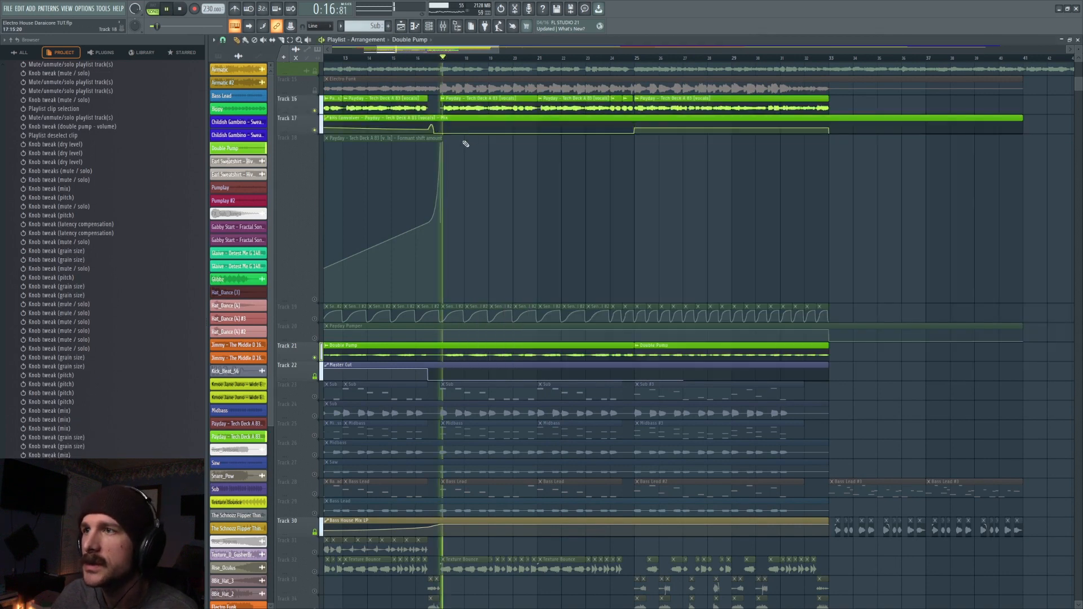
- Unmute the Payday automation tracks 18, 19 and 20 and play them with the vocals and Double Pump from bar 17
{"action": "left_click", "coordinate": [444, 26]}
{"action": "key", "text": "space"}
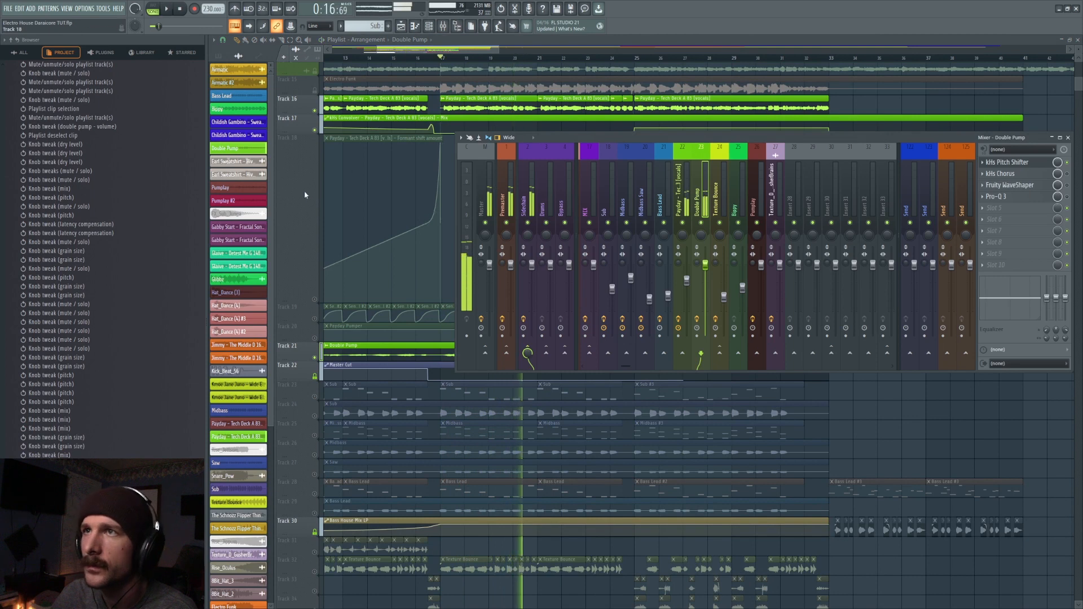
{"action": "left_click", "coordinate": [314, 300]}
{"action": "left_click", "coordinate": [314, 318]}
{"action": "left_click", "coordinate": [314, 338]}
{"action": "key", "text": "space"}
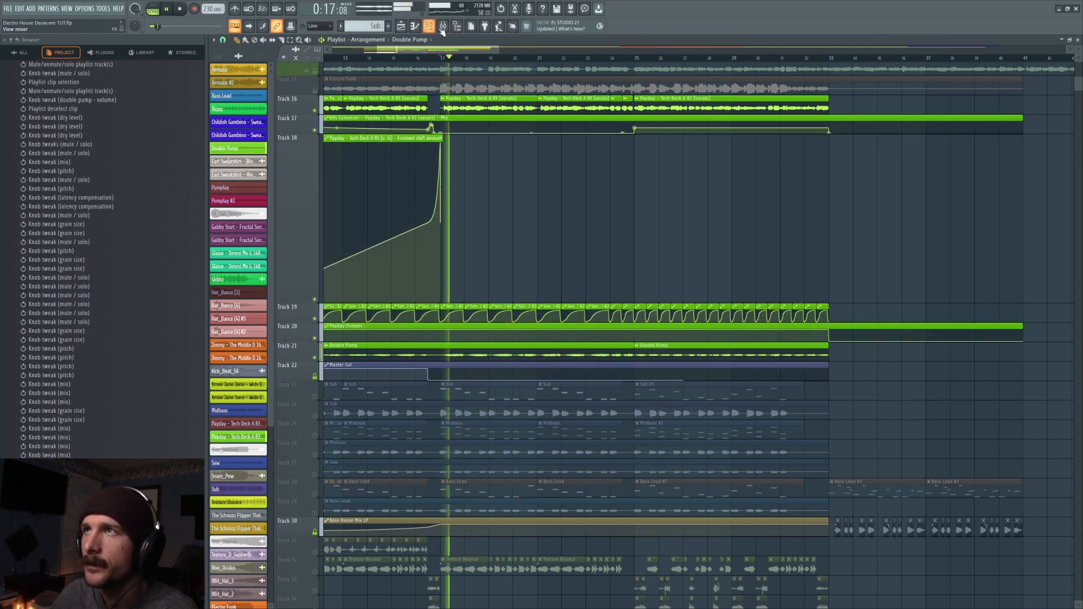
- Open the kHs Chorus on the Double Pump channel and play the soloed Double Pump track from bar 17
{"action": "left_click", "coordinate": [446, 27]}
{"action": "key", "text": "space"}
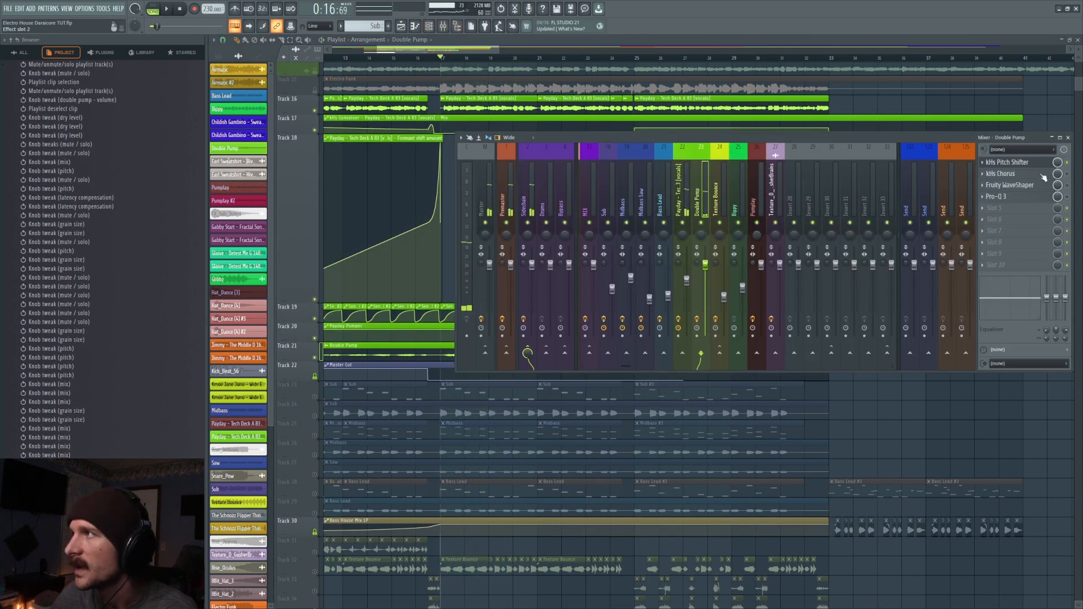
{"action": "left_click", "coordinate": [1001, 174]}
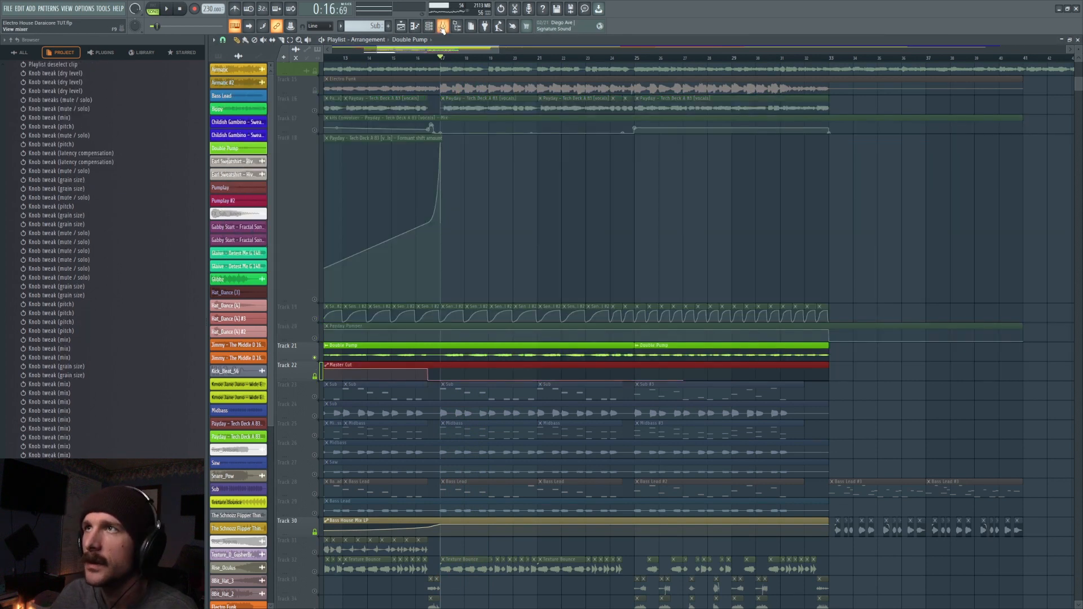
{"action": "left_click", "coordinate": [443, 26]}
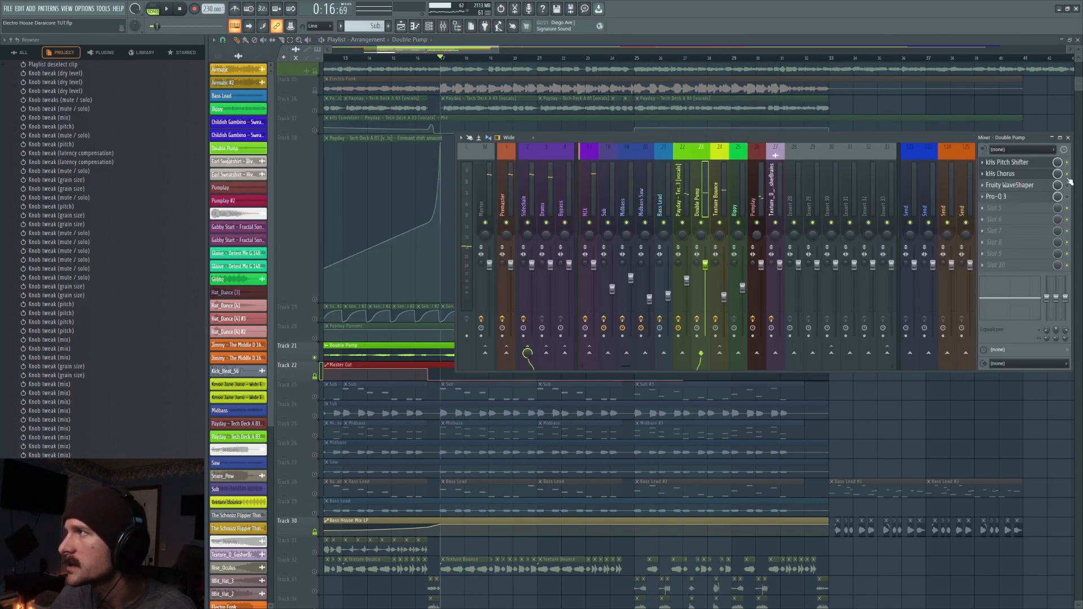
{"action": "left_click", "coordinate": [1028, 175]}
{"action": "key", "text": "space"}
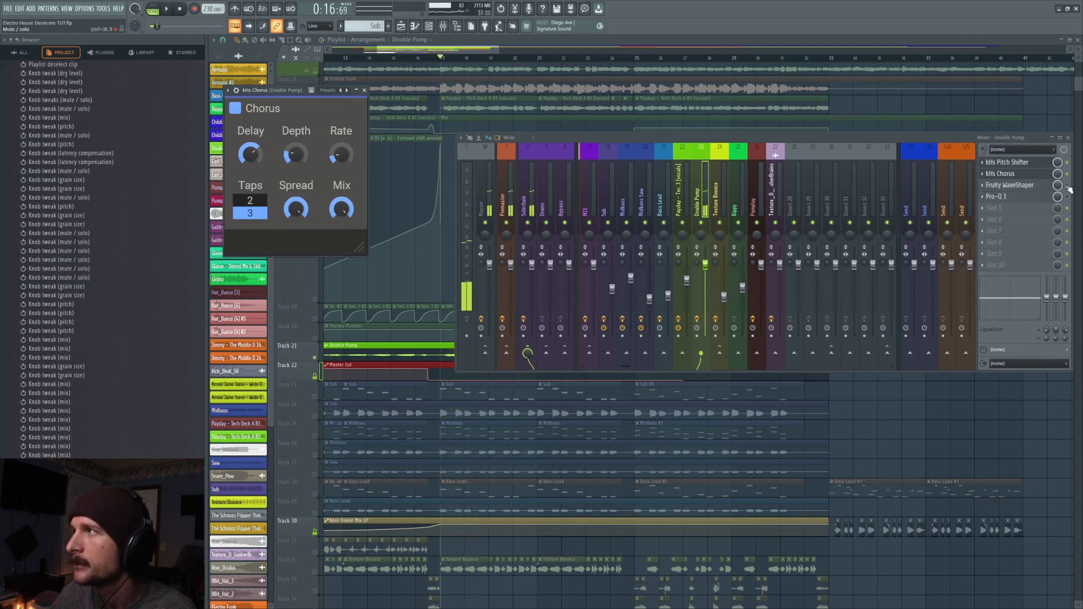
{"action": "key", "text": "space"}
{"action": "key", "text": "space"}
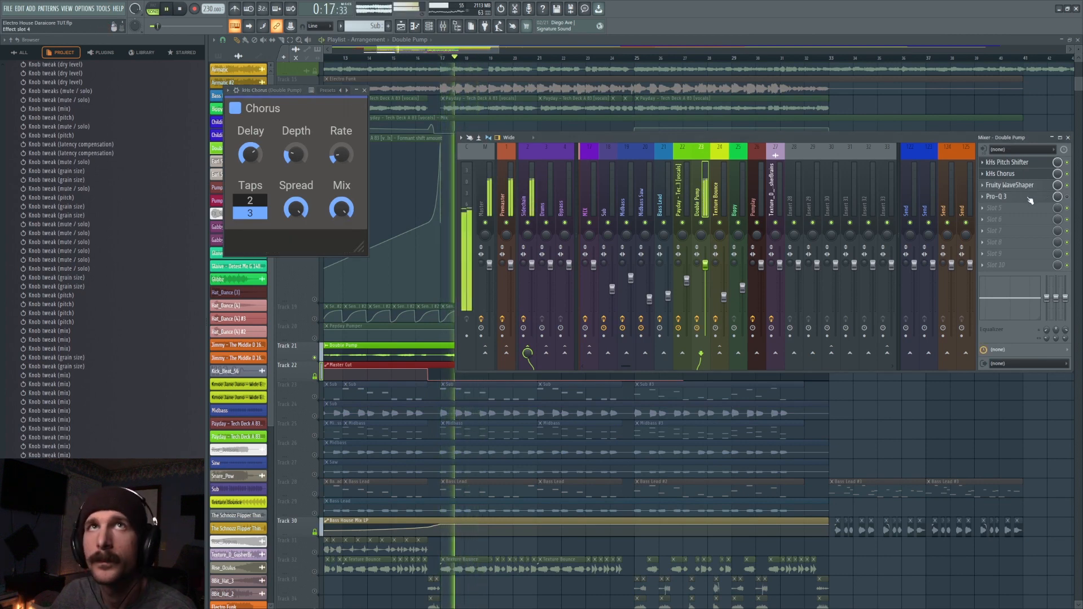
- Open the Pro-Q 3 on the Double Pump channel and examine its filter curve during playback from bar 17
{"action": "key", "text": "space"}
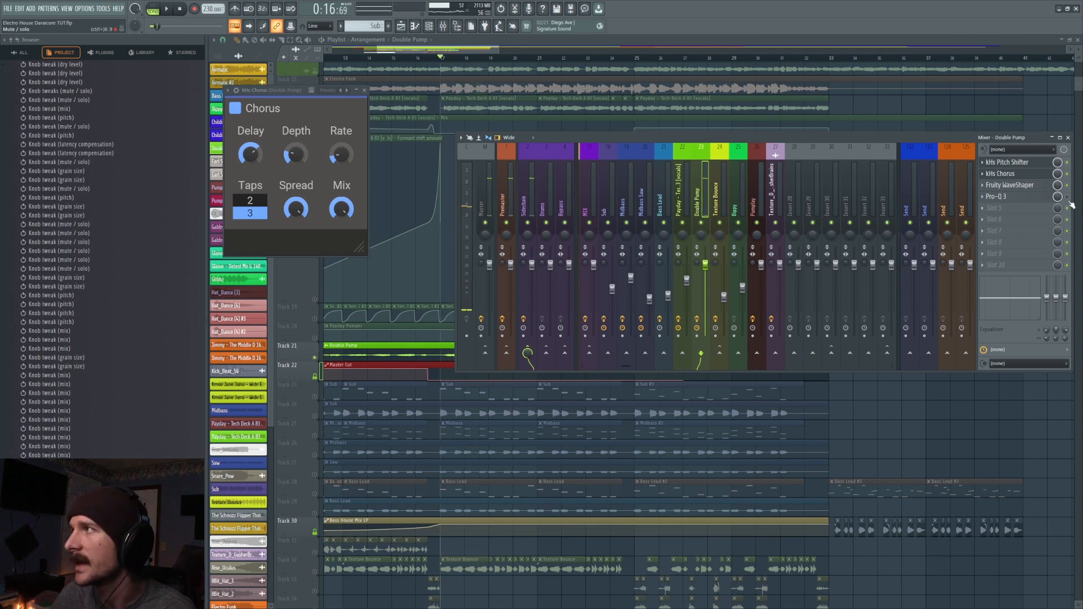
{"action": "left_click", "coordinate": [1037, 198]}
{"action": "key", "text": "space"}
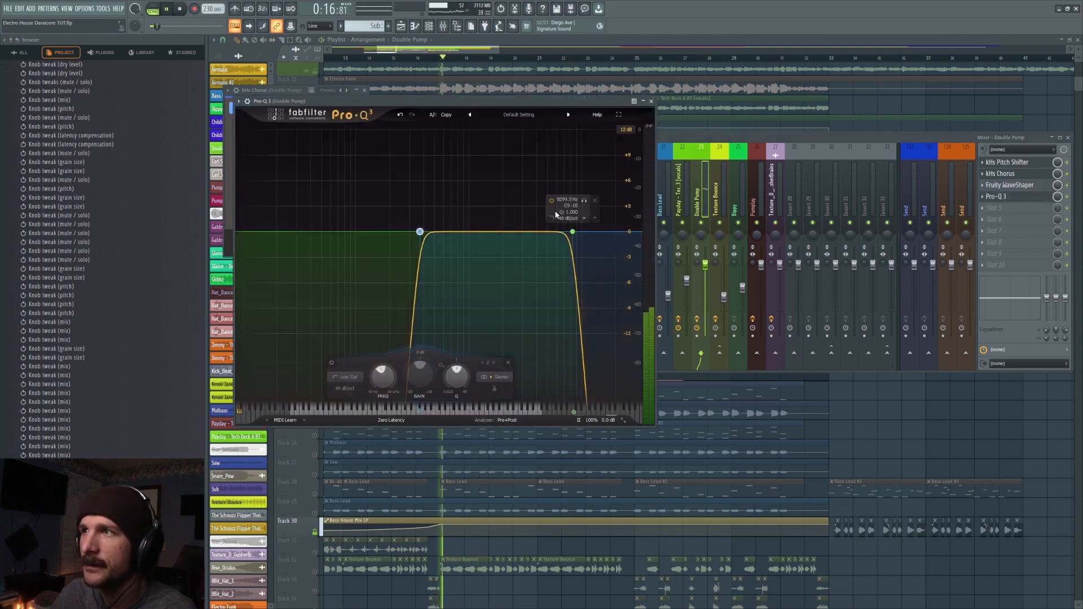
{"action": "key", "text": "space"}
- Compare Double Pump fader levels while playing it with the Payday layers, and paste a volume of 27% on its channel
{"action": "left_click", "coordinate": [706, 264]}
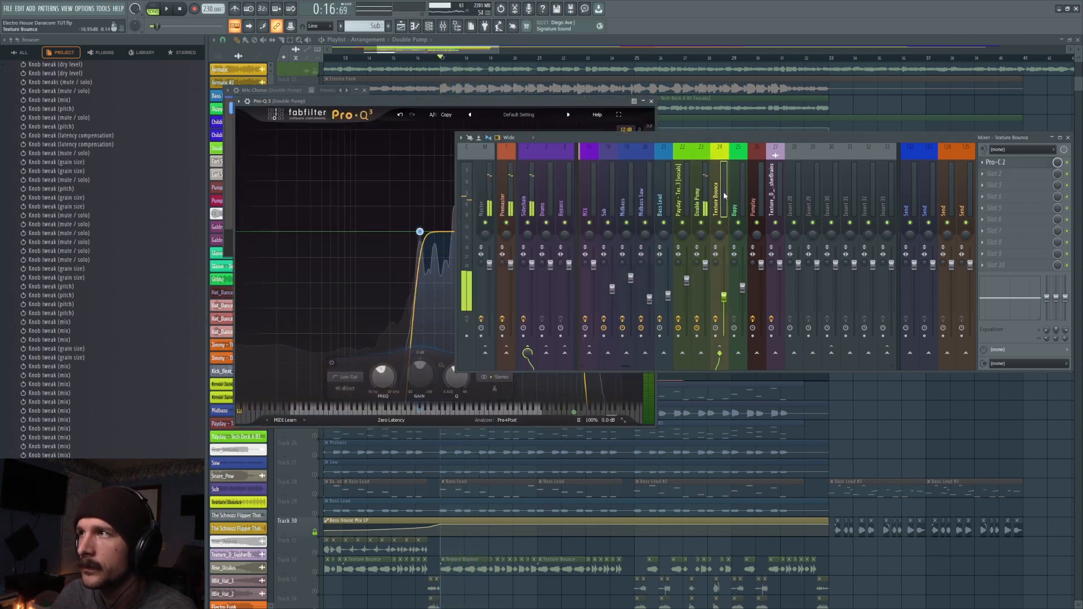
{"action": "right_click", "coordinate": [706, 264]}
{"action": "left_click", "coordinate": [733, 354]}
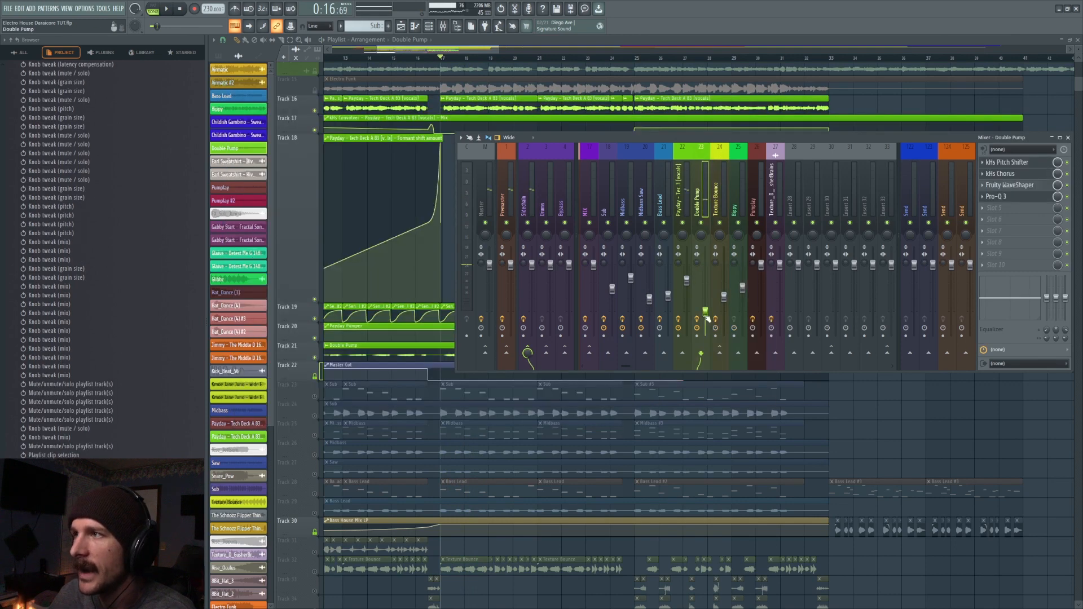
{"action": "key", "text": "space"}
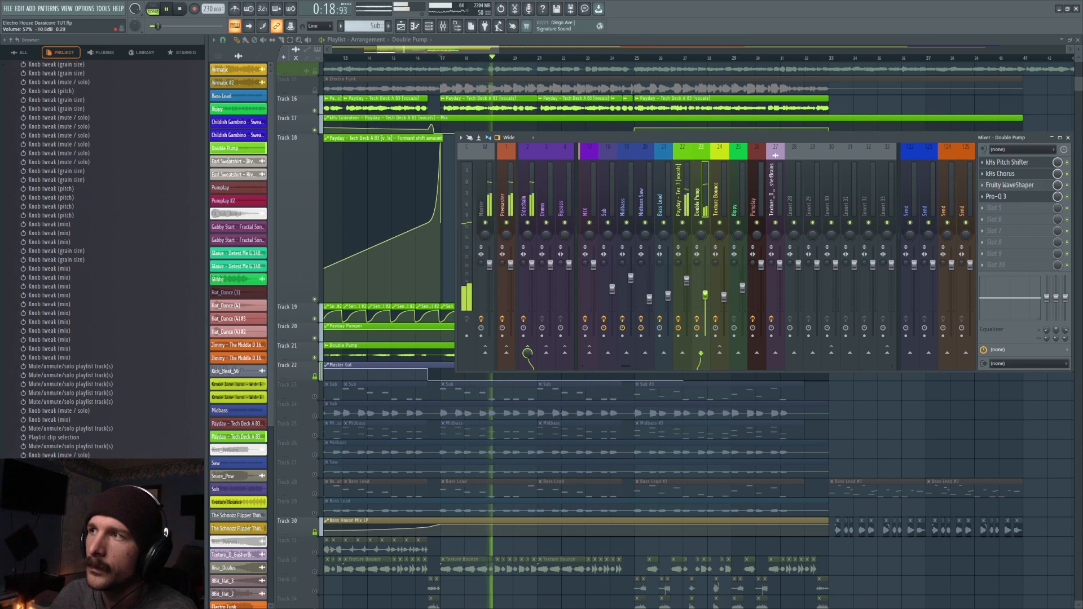
{"action": "right_click", "coordinate": [705, 309]}
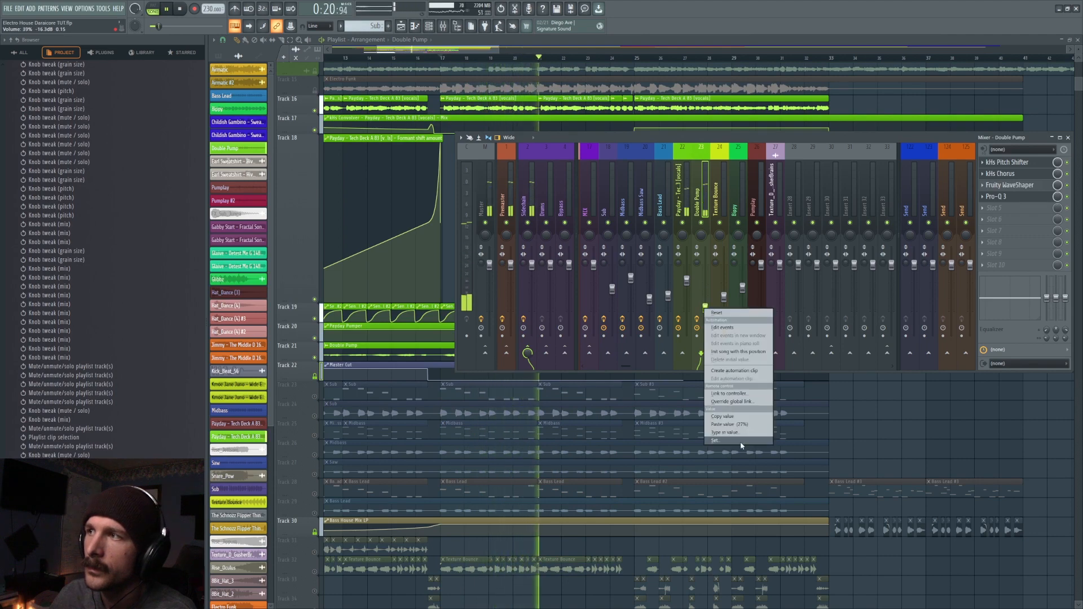
{"action": "left_click", "coordinate": [740, 428]}
{"action": "key", "text": "F9"}
{"action": "key", "text": "space"}
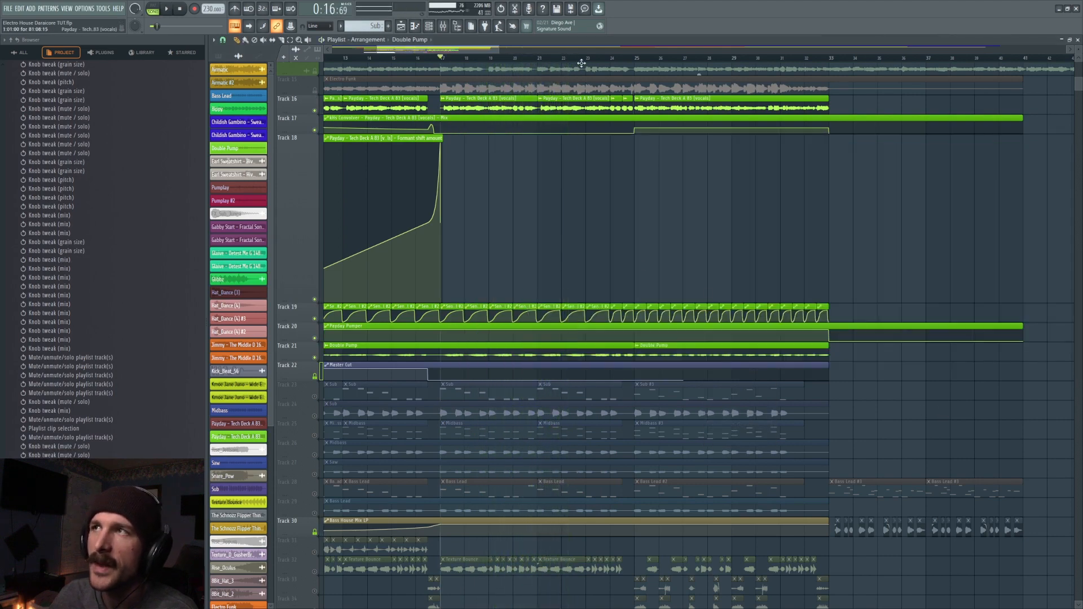
- Set the height of playlist track 18, holding the Payday formant shift automation, to 100%
{"action": "scroll", "coordinate": [595, 58], "scroll_direction": "down", "scroll_amount": 5}
{"action": "scroll", "coordinate": [540, 278], "scroll_direction": "up", "scroll_amount": 4}
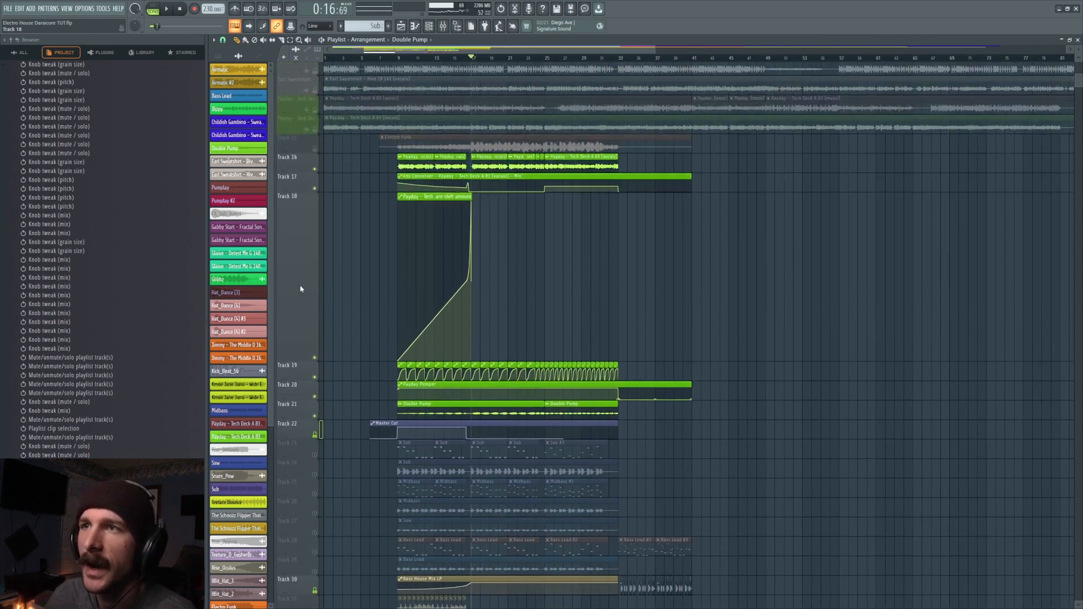
{"action": "right_click", "coordinate": [301, 194]}
{"action": "mouse_move", "coordinate": [330, 268]}
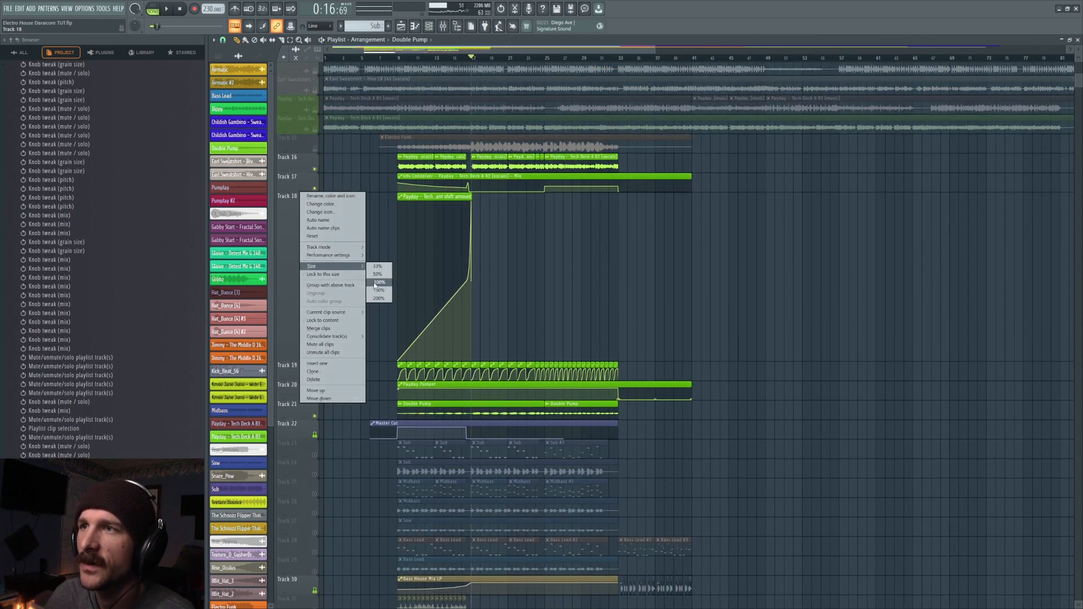
{"action": "left_click", "coordinate": [377, 282]}
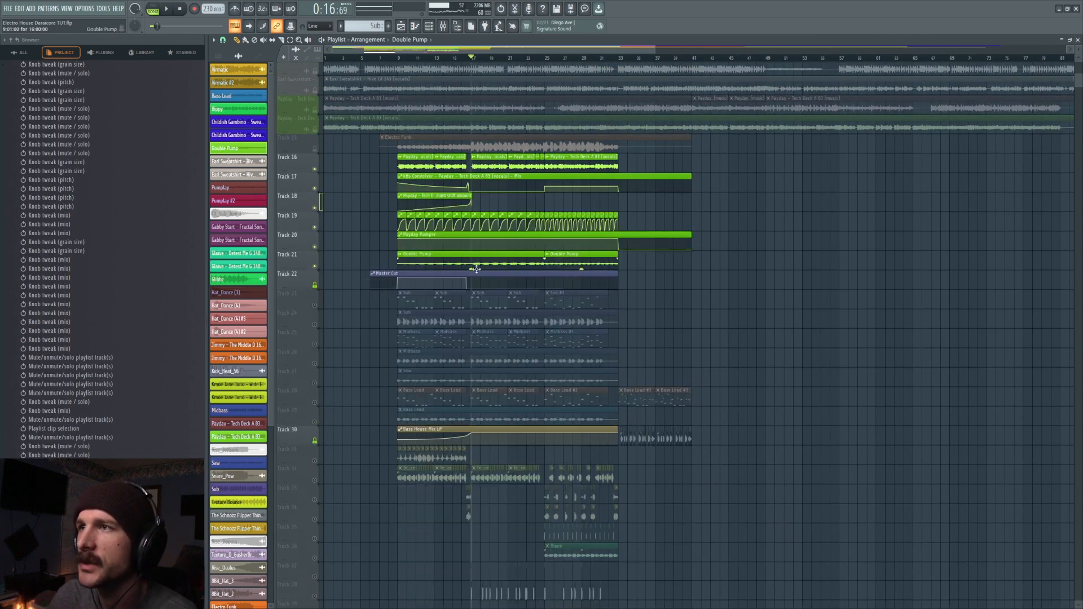
- Play the combined Payday and Double Pump vocal layers again from bar 17
{"action": "left_click_drag", "start_coordinate": [472, 269], "coordinate": [471, 265]}
{"action": "key", "text": "space"}
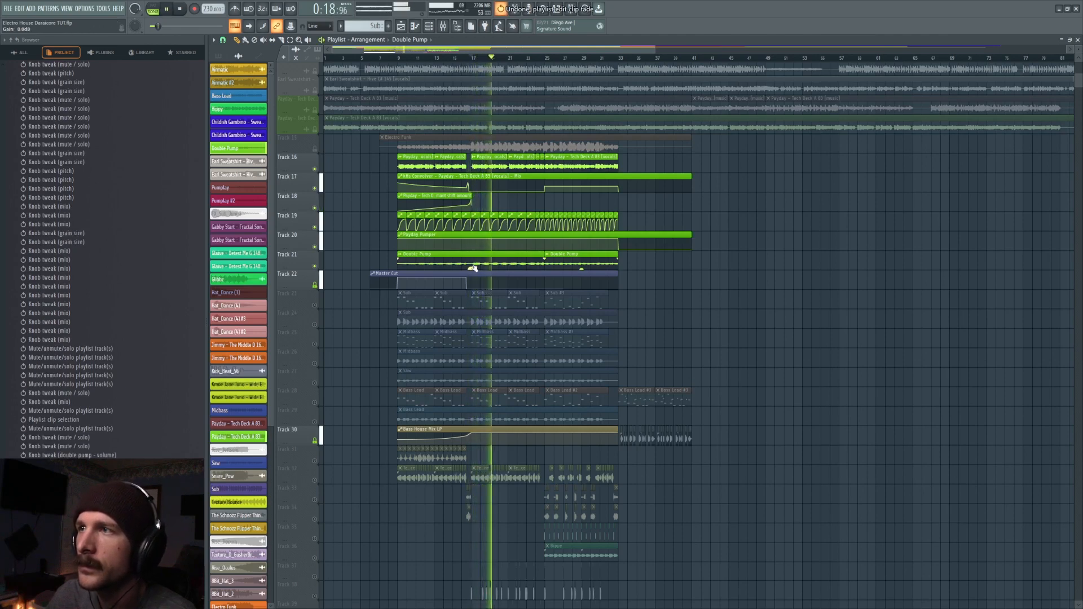
{"action": "key", "text": "space"}
- Solo the Sub pattern track 23, then unsolo it to enable all playlist tracks
{"action": "right_click", "coordinate": [315, 306]}
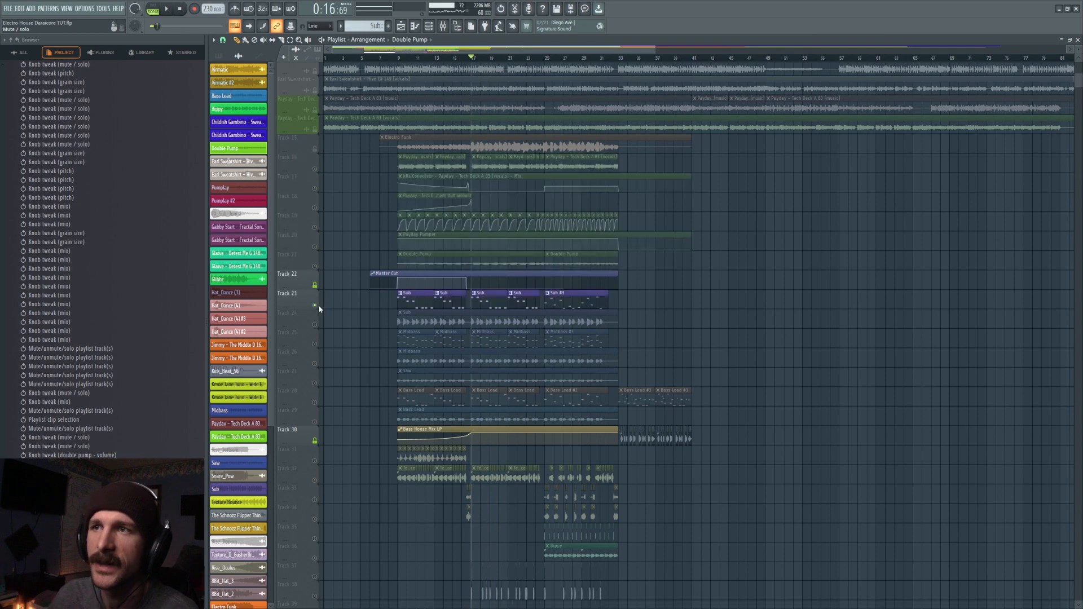
{"action": "right_click", "coordinate": [315, 306]}
{"action": "right_click", "coordinate": [315, 306]}
{"action": "scroll", "coordinate": [625, 359], "scroll_direction": "down", "scroll_amount": 2}
{"action": "scroll", "coordinate": [621, 372], "scroll_direction": "down", "scroll_amount": 5}
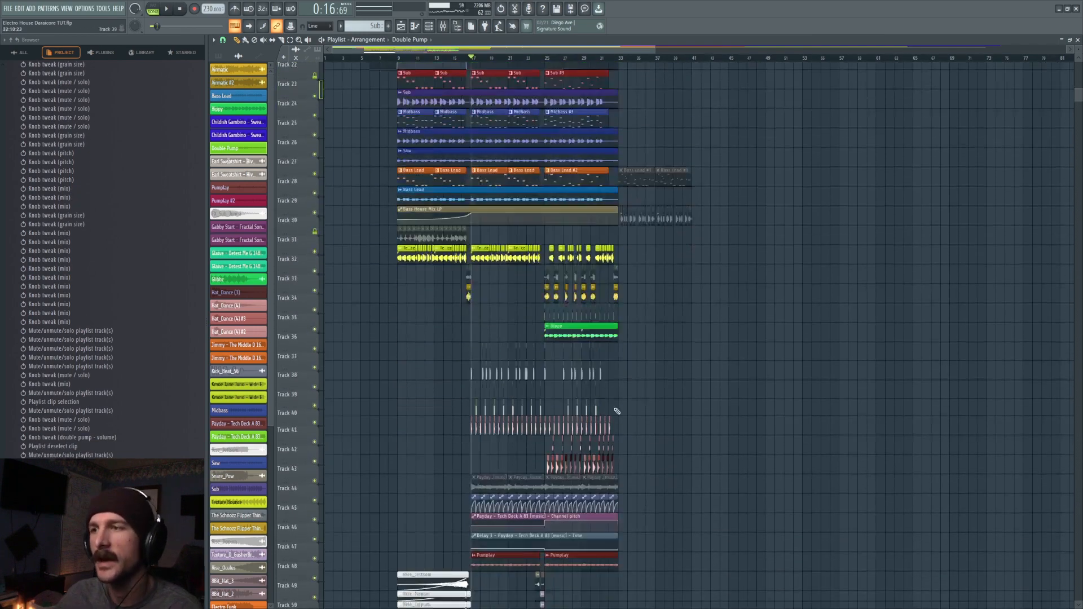
{"action": "scroll", "coordinate": [592, 479], "scroll_direction": "up", "scroll_amount": 2}
{"action": "scroll", "coordinate": [620, 500], "scroll_direction": "up", "scroll_amount": 4}
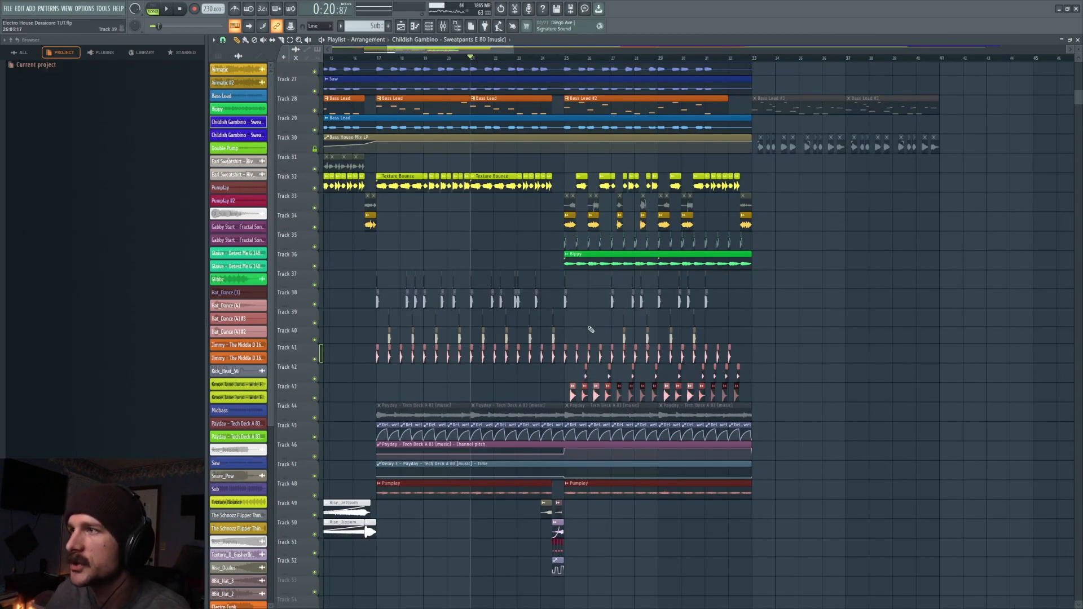
- Play the full arrangement from bar 21 into the second half of the drop
{"action": "left_click", "coordinate": [443, 26]}
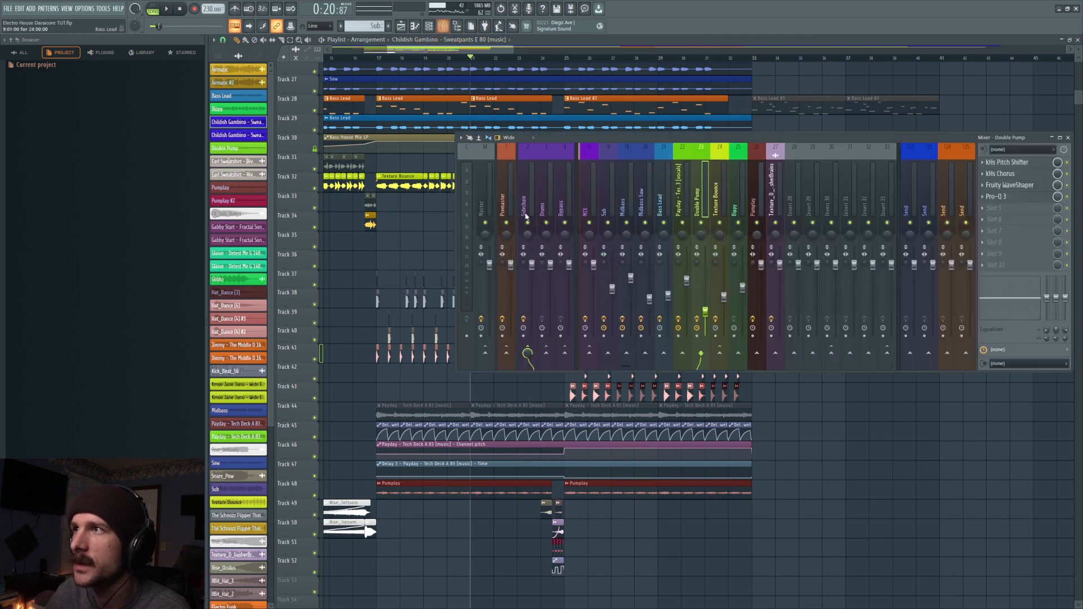
{"action": "key", "text": "space"}
{"action": "key", "text": "F9"}
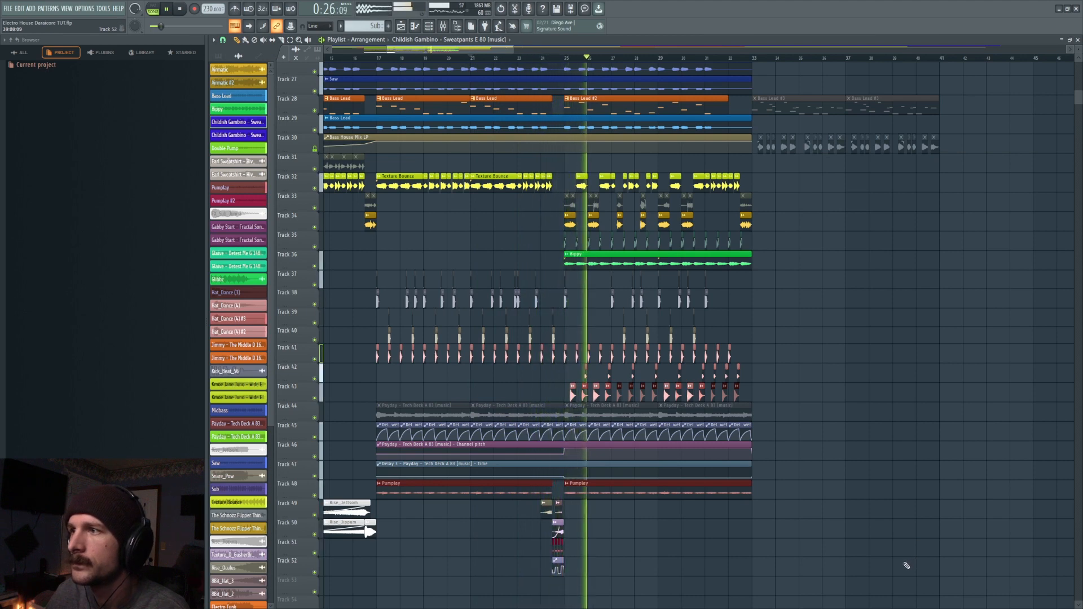
{"action": "key", "text": "space"}
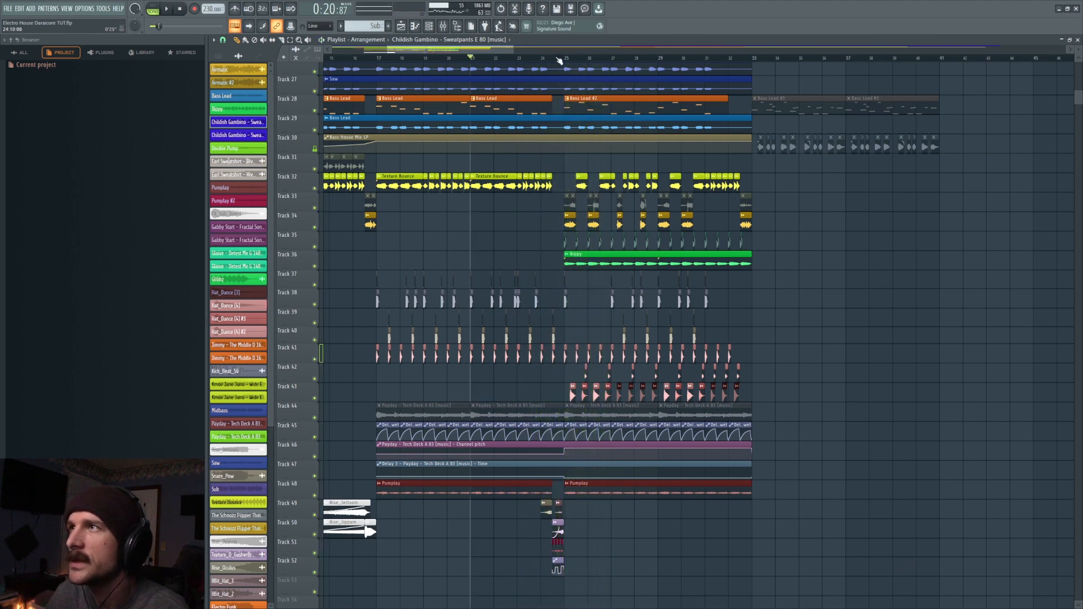
- Mute the drum layer tracks 37 and 39 and play the drop from bar 25
{"action": "left_click_drag", "start_coordinate": [565, 59], "coordinate": [418, 248]}
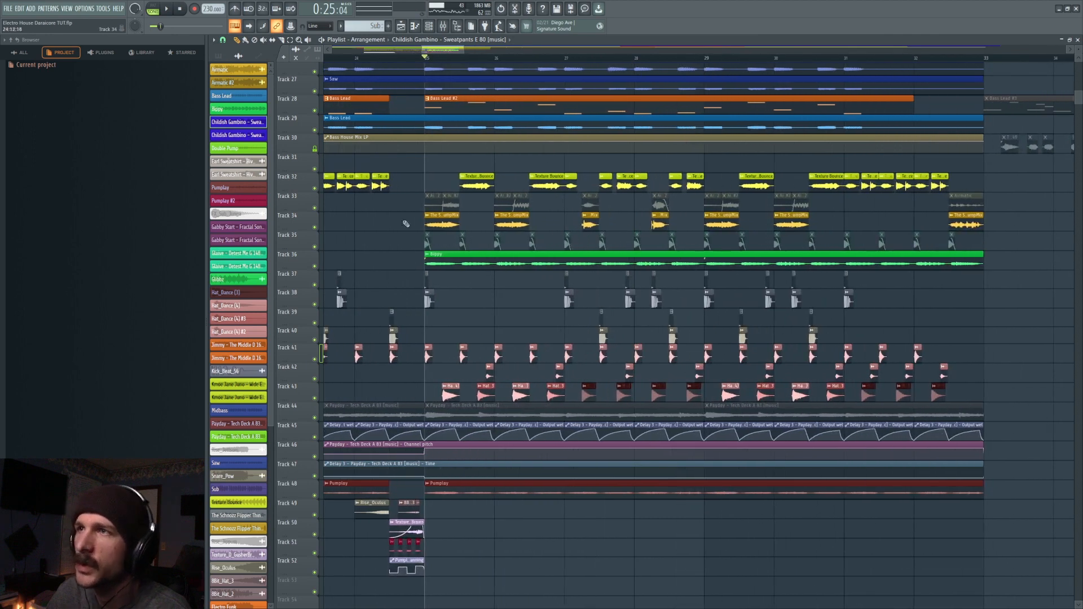
{"action": "left_click", "coordinate": [442, 26]}
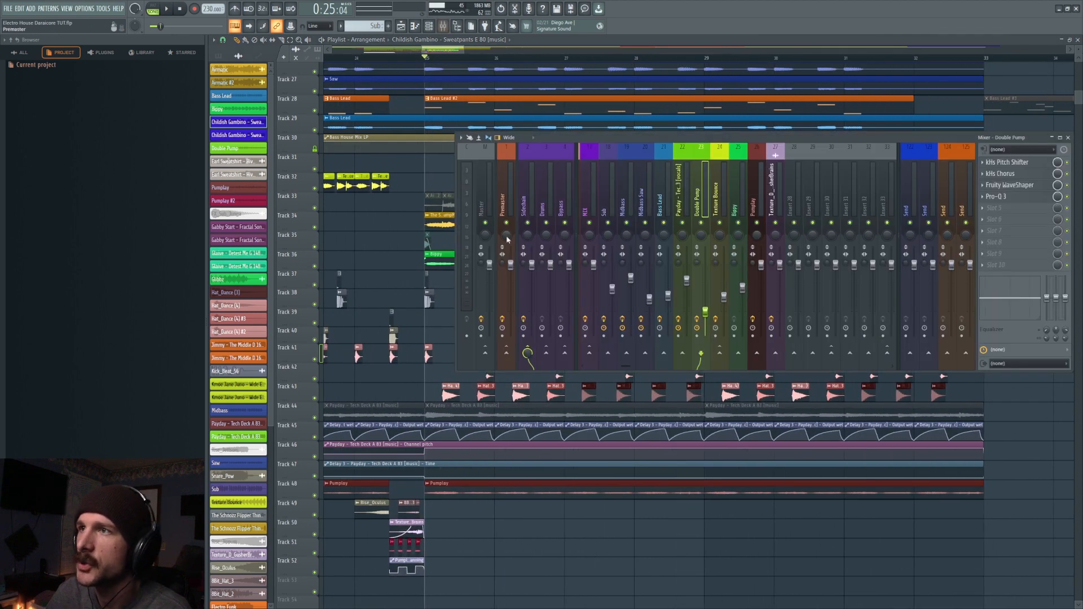
{"action": "left_click", "coordinate": [315, 285]}
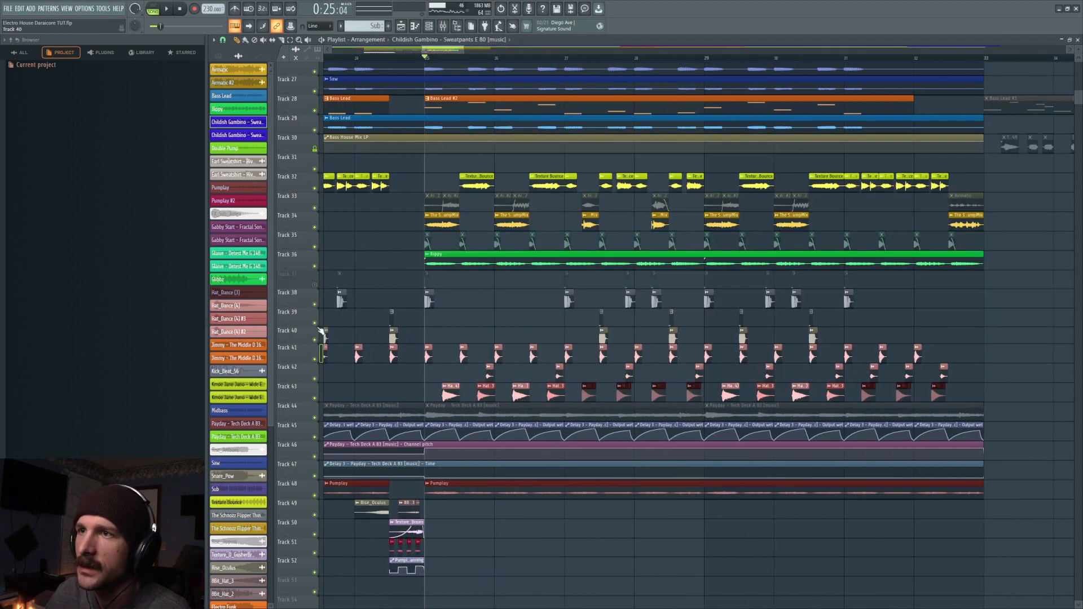
{"action": "key", "text": "space"}
{"action": "key", "text": "space"}
{"action": "left_click", "coordinate": [444, 26]}
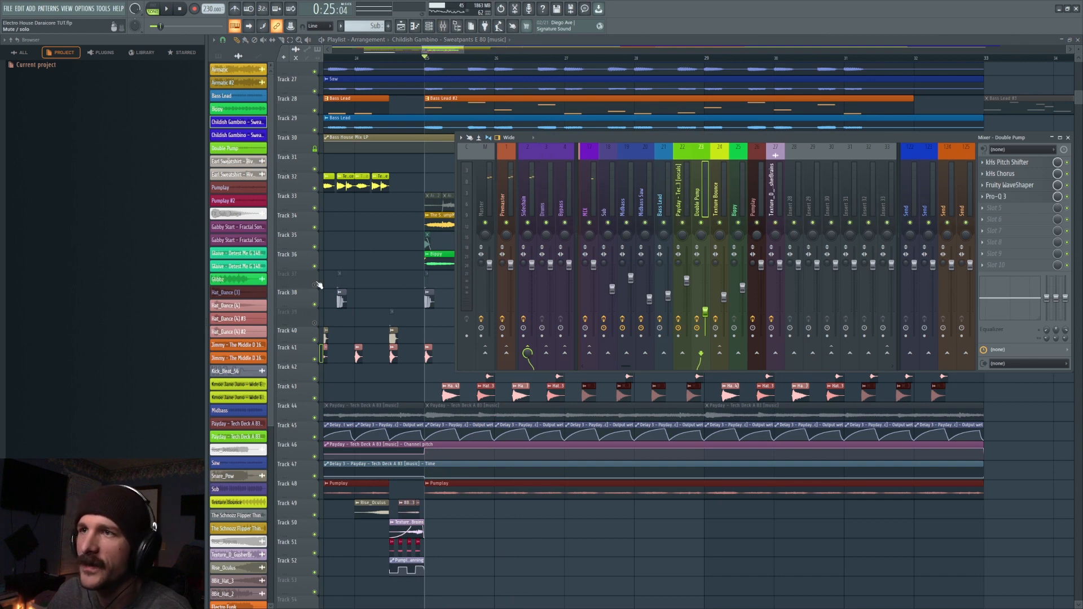
- Unmute tracks 37 and 39 and play the drop from bar 25 with every drum layer active
{"action": "key", "text": "F9"}
{"action": "key", "text": "space"}
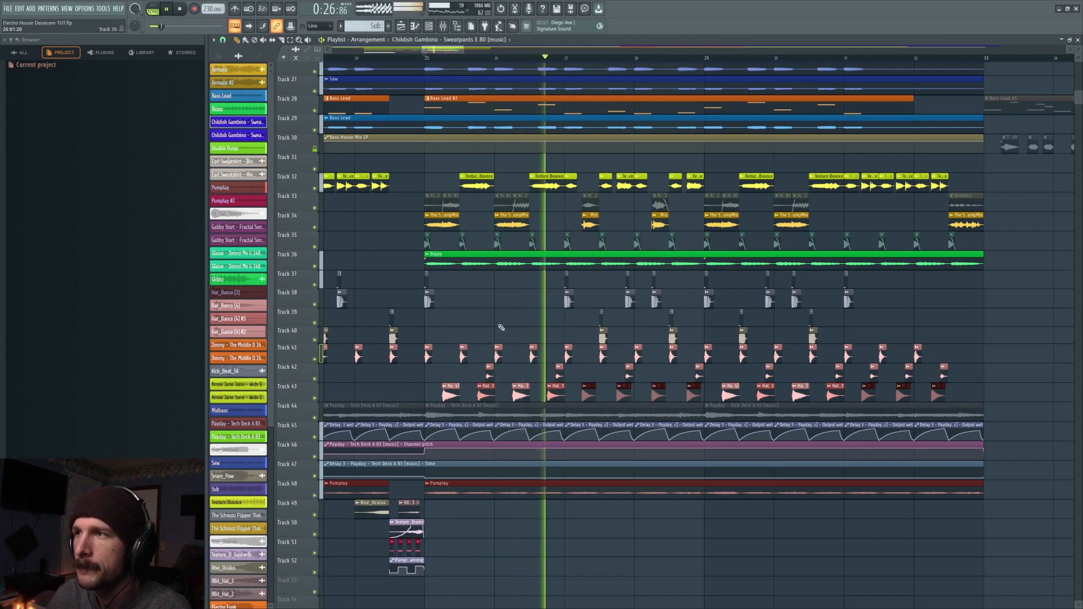
{"action": "scroll", "coordinate": [559, 64], "scroll_direction": "down", "scroll_amount": 3}
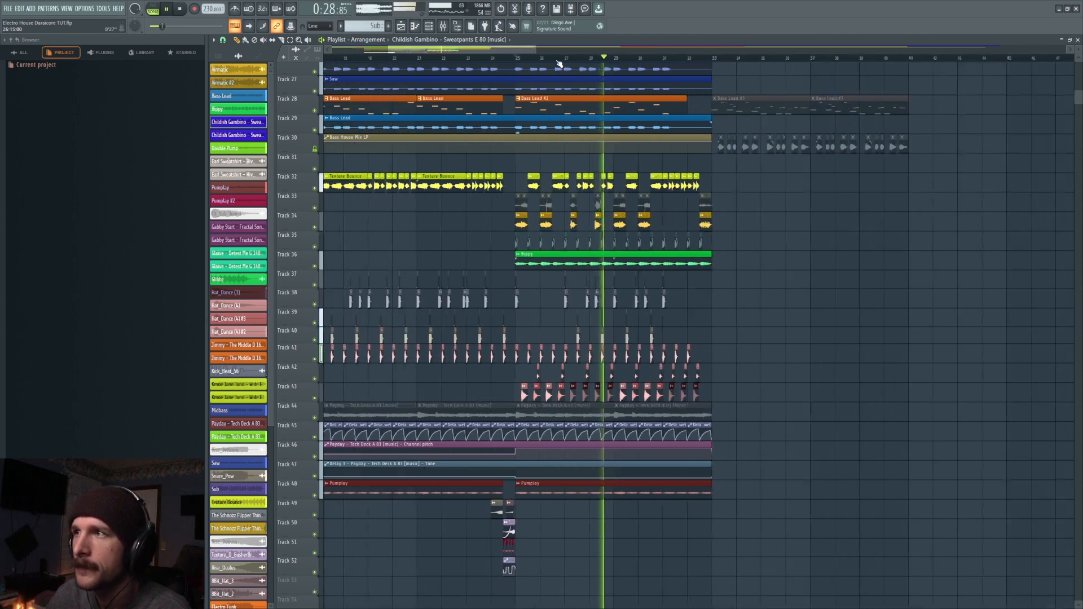
{"action": "scroll", "coordinate": [722, 286], "scroll_direction": "down", "scroll_amount": 3}
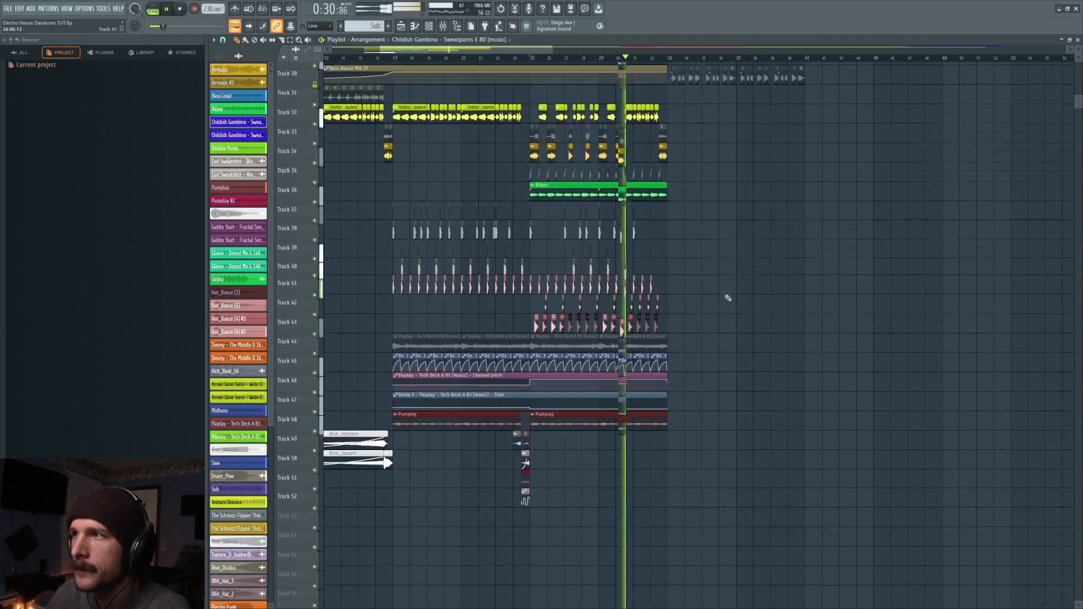
{"action": "key", "text": "space"}
{"action": "scroll", "coordinate": [727, 298], "scroll_direction": "up", "scroll_amount": 2}
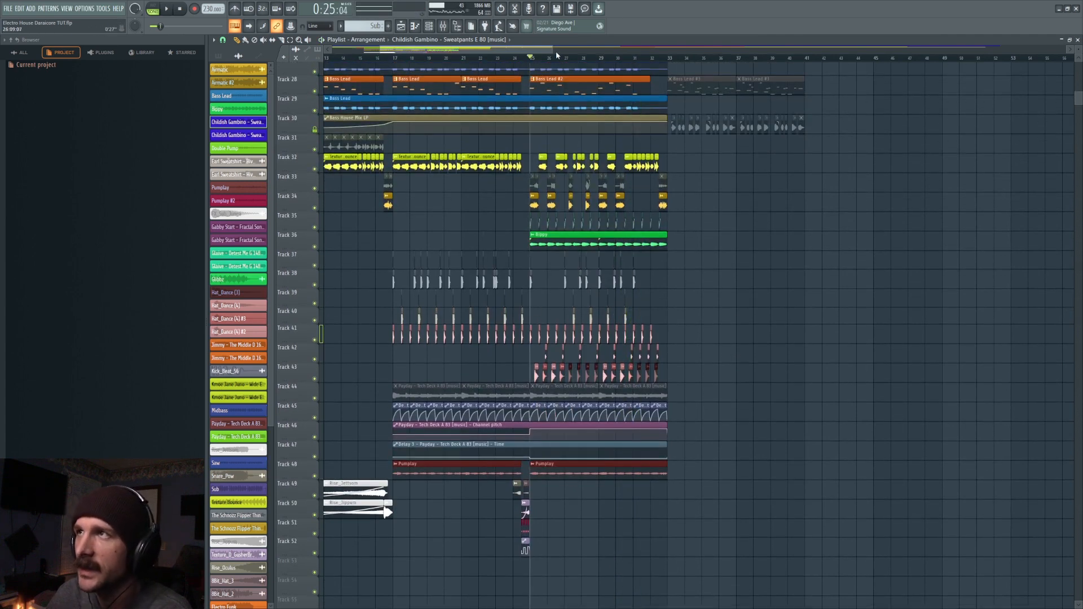
- Delete the extra kick and snare clips in bars 25 and 26, then play the transition from about bar 23
{"action": "scroll", "coordinate": [556, 55], "scroll_direction": "up", "scroll_amount": 3}
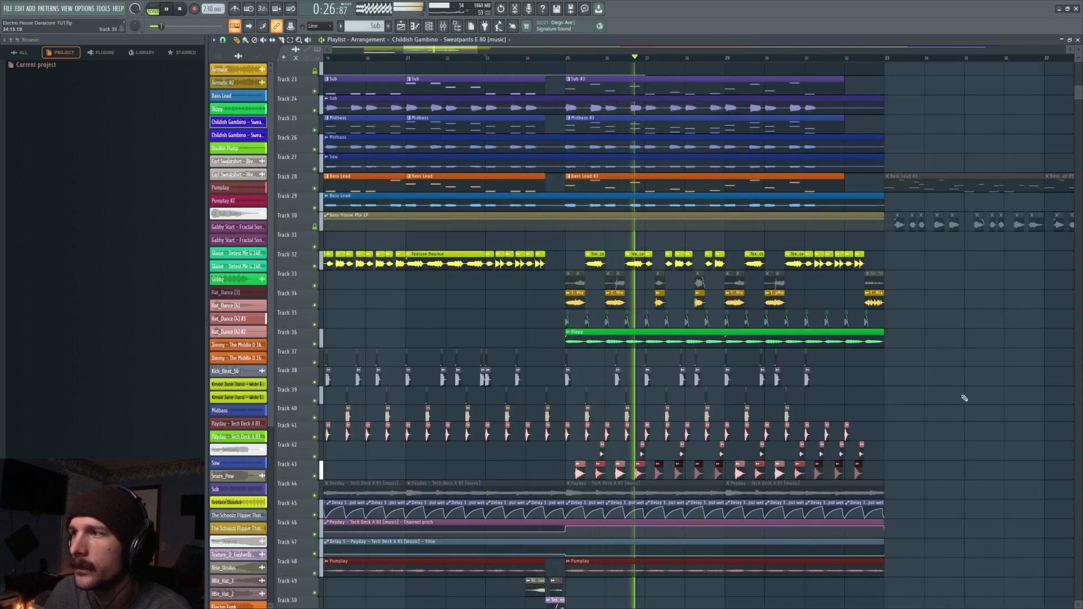
{"action": "key", "text": "space"}
{"action": "key", "text": "ctrl+z"}
{"action": "key", "text": "Delete"}
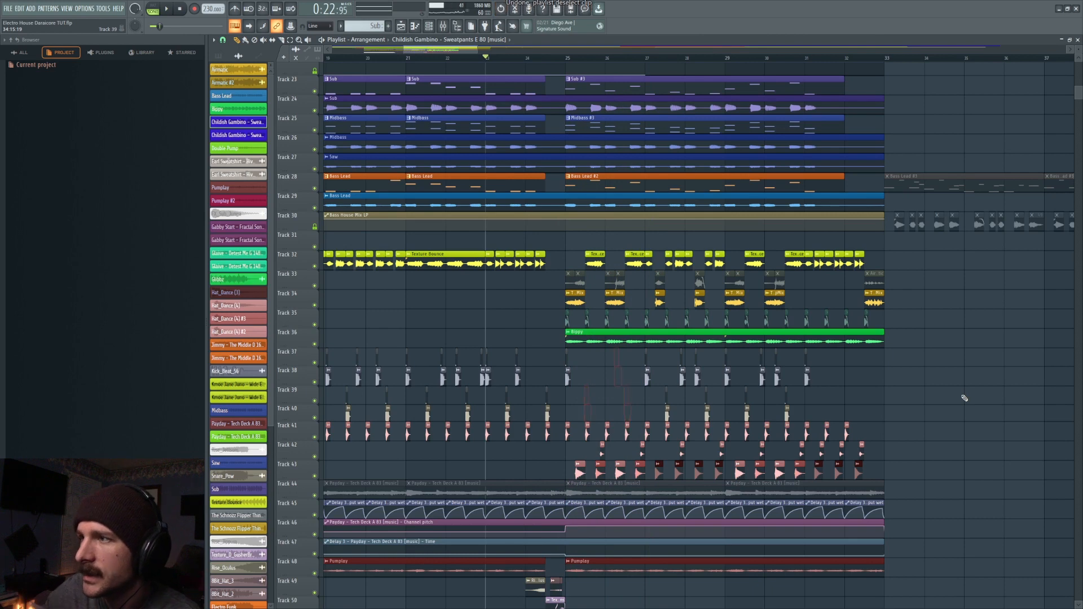
{"action": "key", "text": "space"}
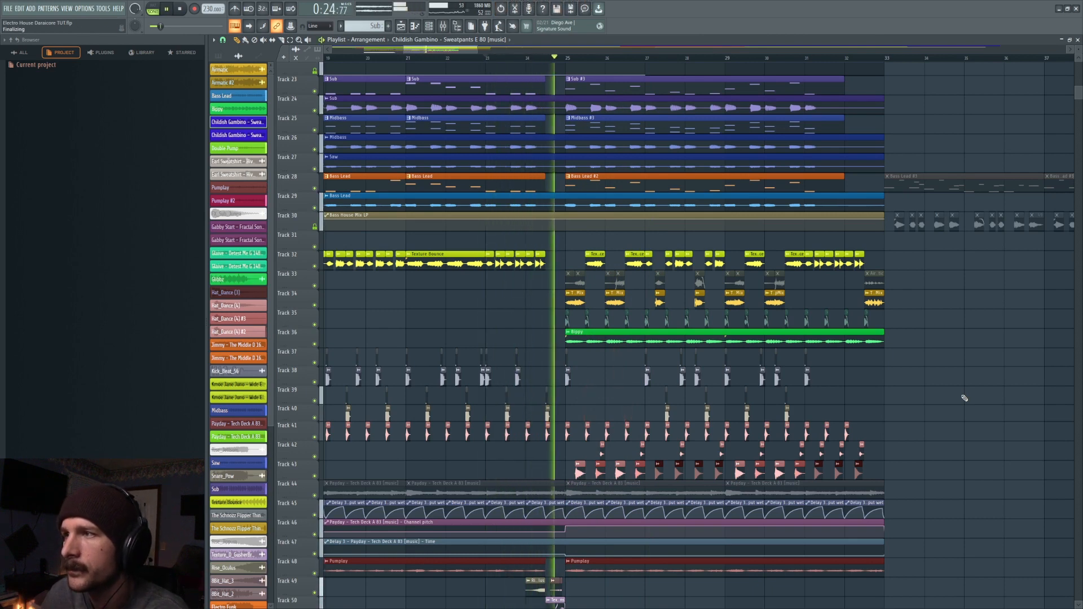
{"action": "key", "text": "space"}
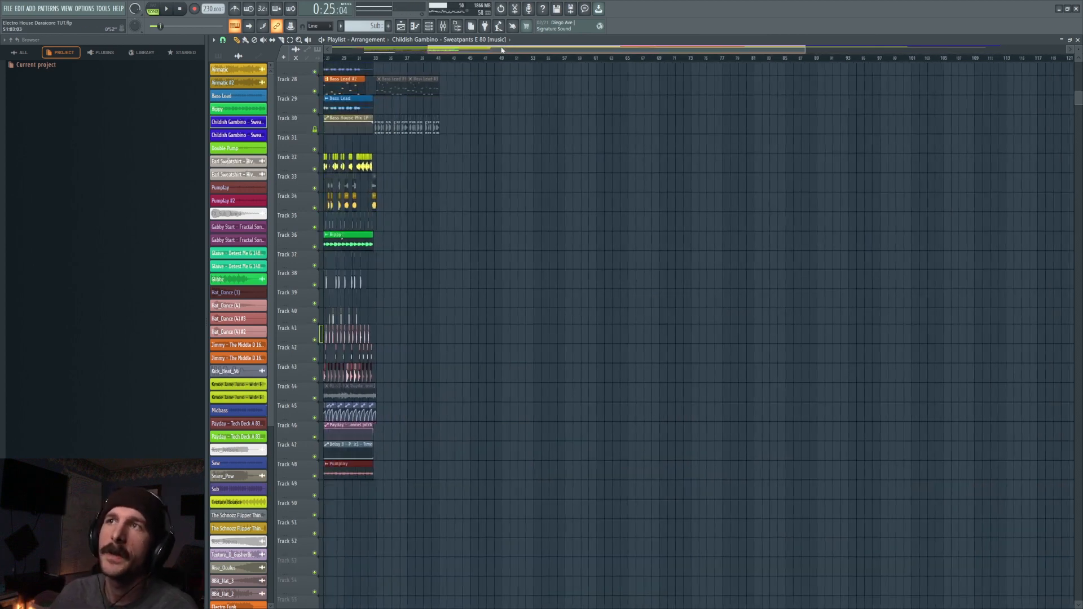
{"action": "left_click_drag", "start_coordinate": [524, 50], "coordinate": [448, 52]}
{"action": "scroll", "coordinate": [492, 63], "scroll_direction": "up", "scroll_amount": 1}
{"action": "scroll", "coordinate": [493, 62], "scroll_direction": "up", "scroll_amount": 3}
{"action": "scroll", "coordinate": [493, 63], "scroll_direction": "up", "scroll_amount": 2}
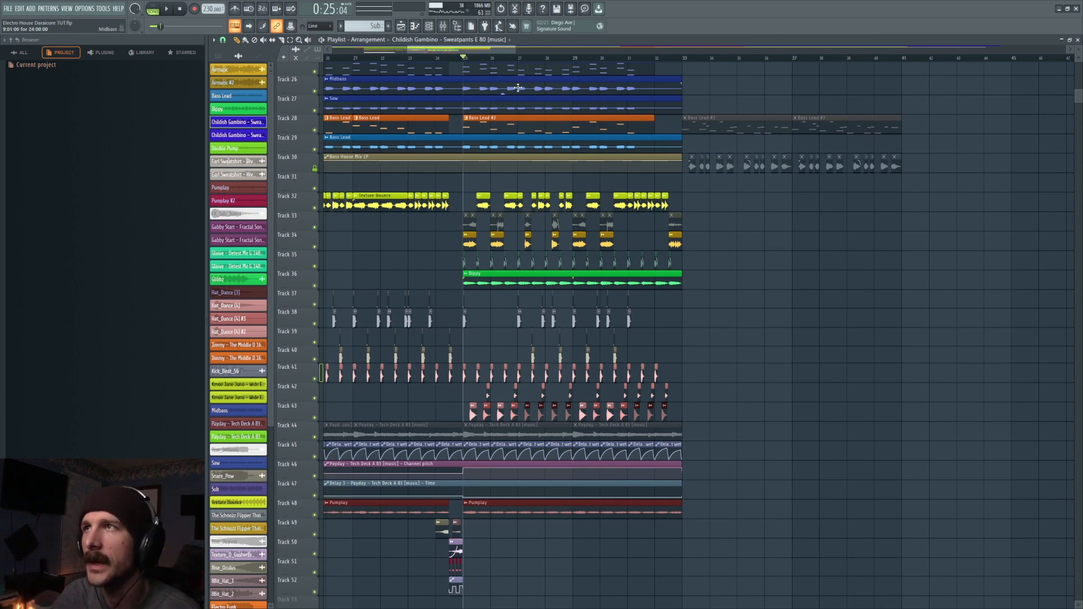
{"action": "scroll", "coordinate": [502, 62], "scroll_direction": "down", "scroll_amount": 4}
{"action": "left_click_drag", "start_coordinate": [458, 67], "coordinate": [440, 377]}
{"action": "scroll", "coordinate": [657, 63], "scroll_direction": "up", "scroll_amount": 2}
{"action": "left_click_drag", "start_coordinate": [657, 123], "coordinate": [702, 278]}
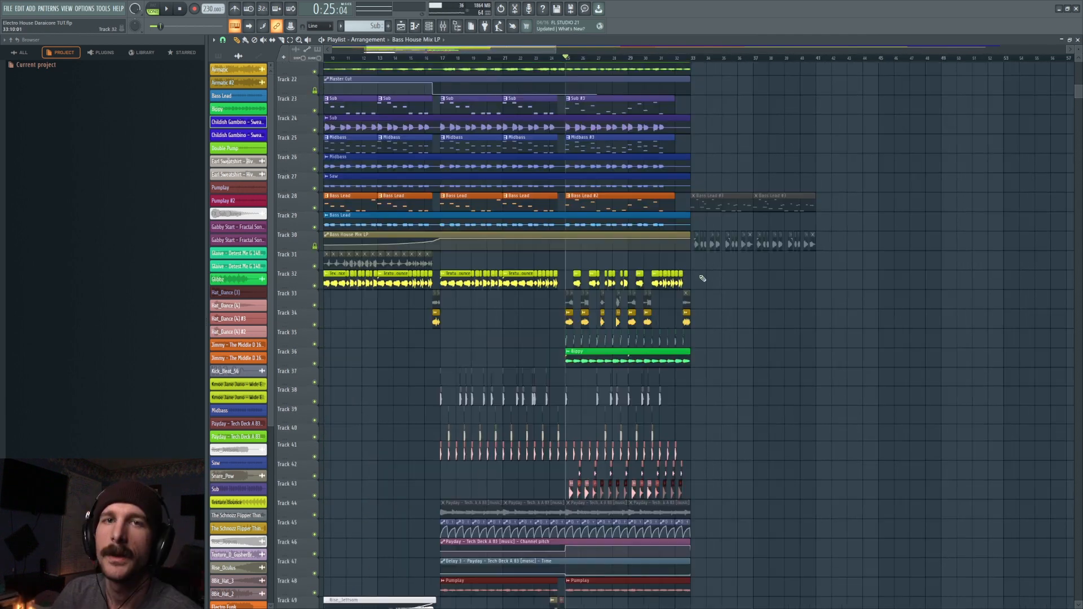